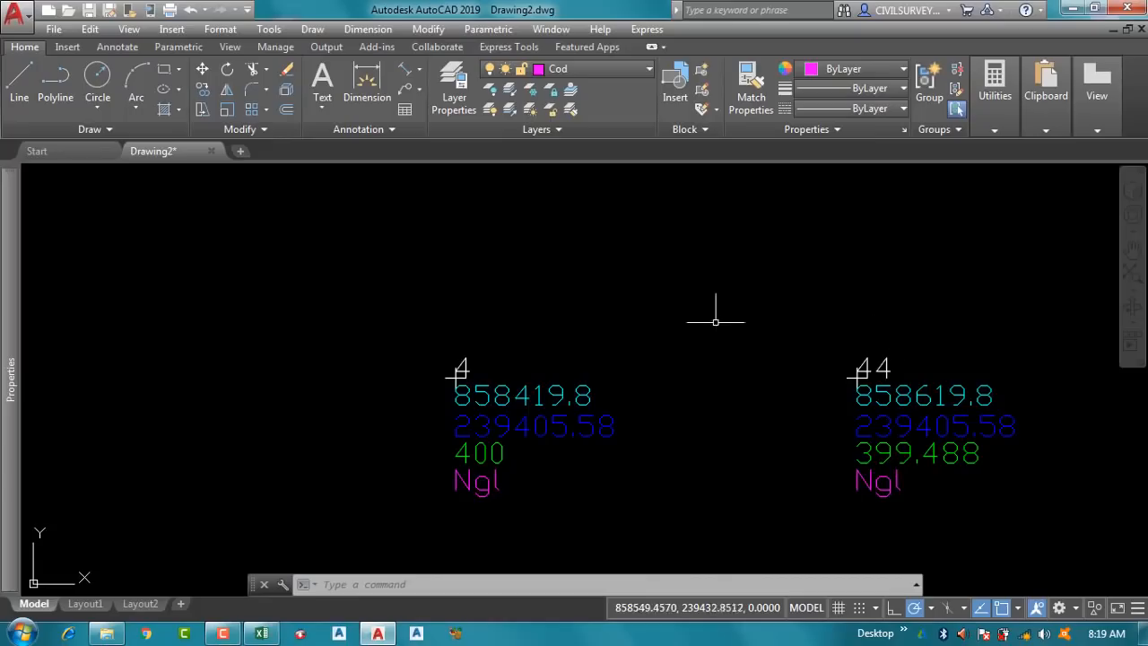
Step: Examine the number, easting, northing, elevation and code labels of the survey points around point 1
scroll(772, 305, down, 5)
scroll(718, 301, down, 4)
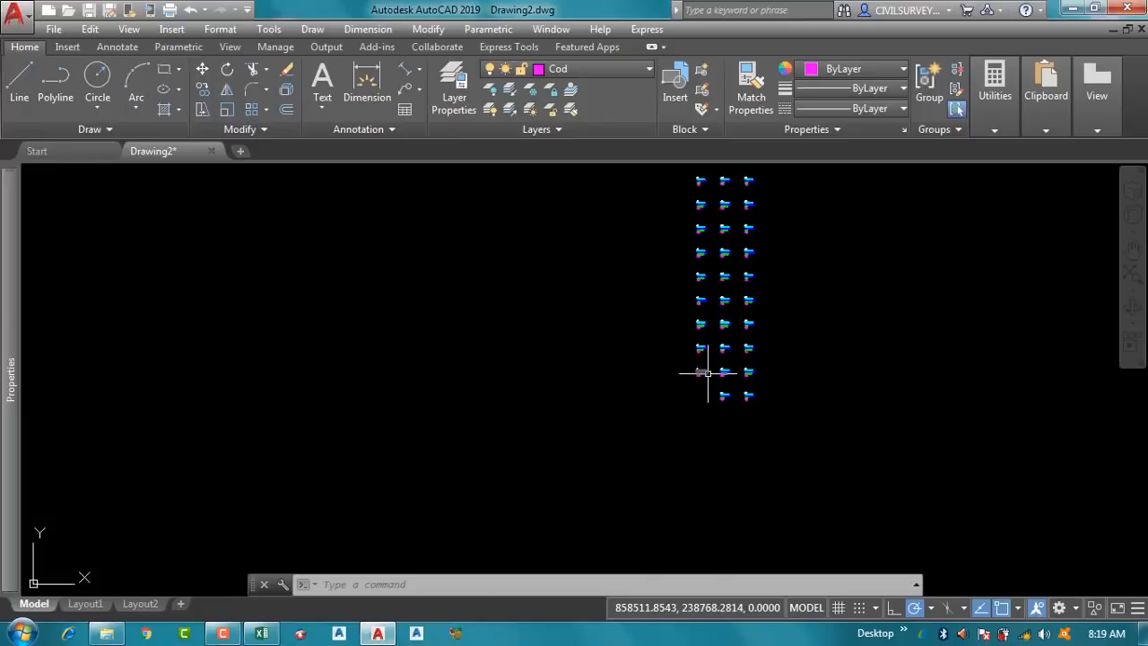
scroll(708, 374, up, 5)
scroll(685, 352, up, 6)
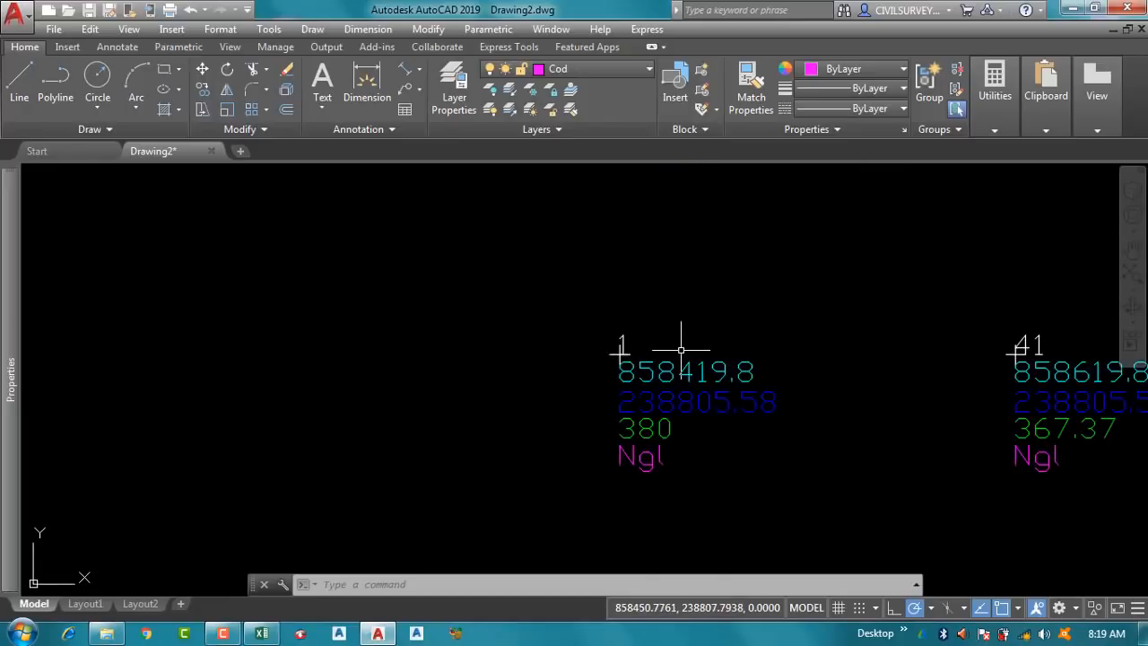
scroll(617, 292, down, 3)
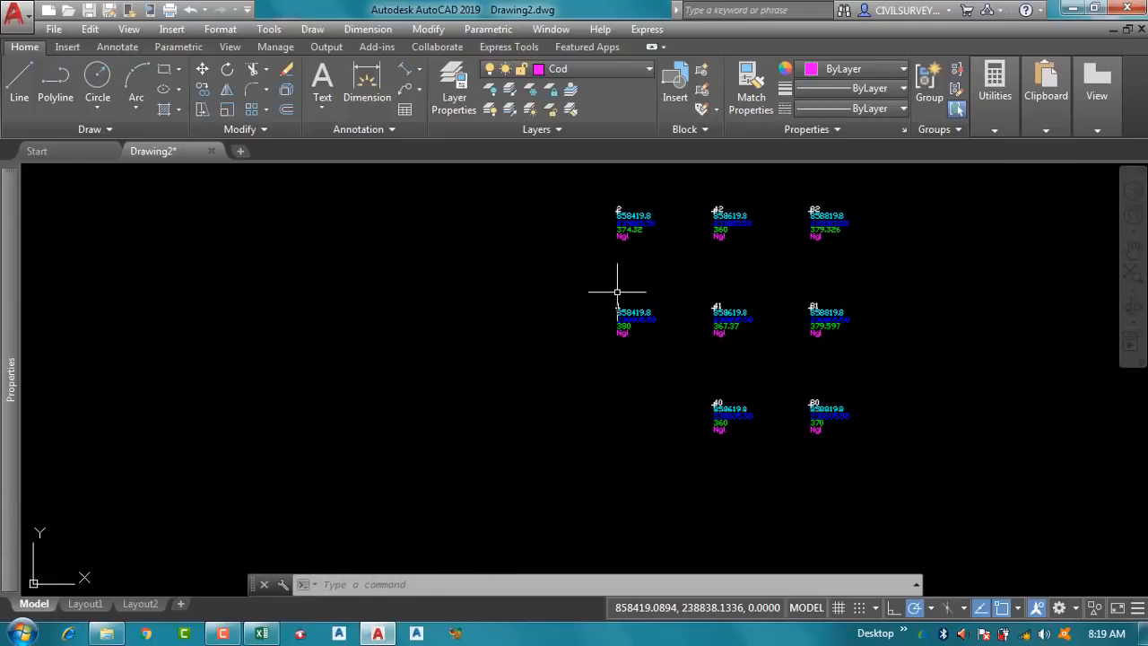
scroll(617, 292, up, 4)
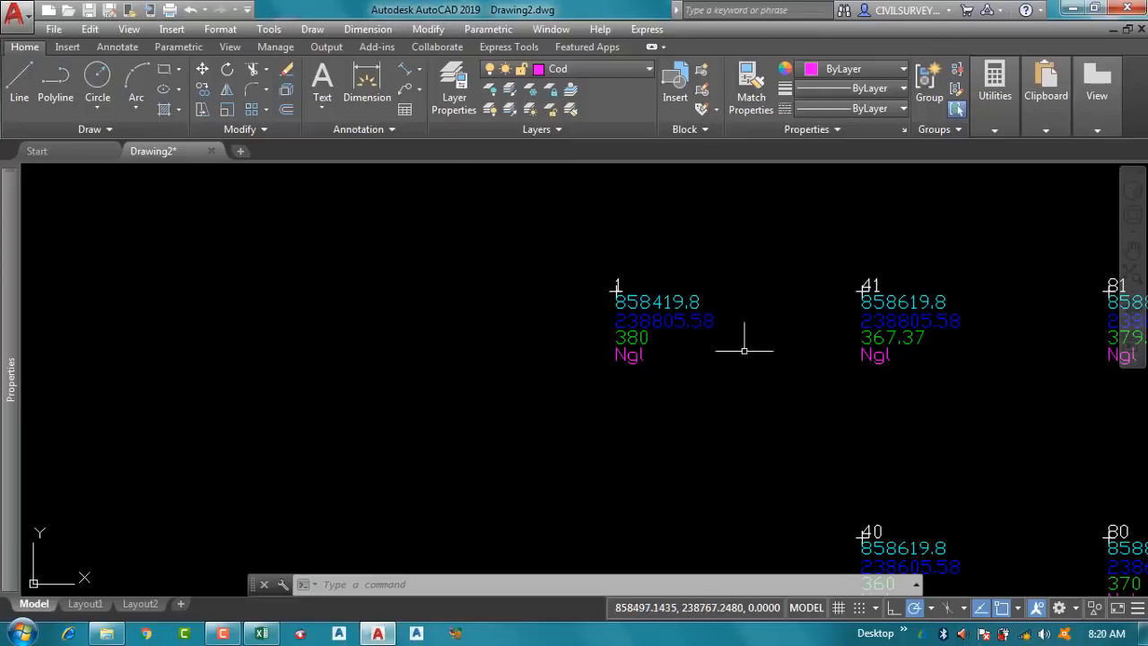
scroll(585, 359, up, 4)
middle_drag(719, 286, 573, 381)
scroll(493, 320, down, 4)
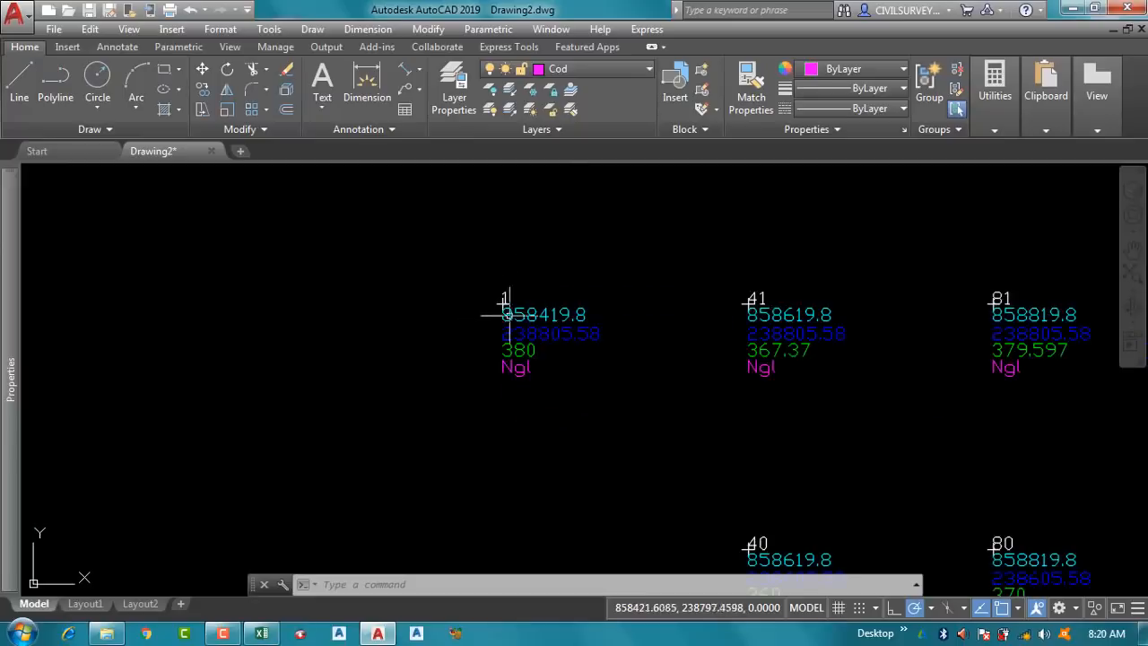
middle_drag(675, 322, 619, 290)
scroll(480, 271, up, 5)
middle_drag(385, 257, 441, 248)
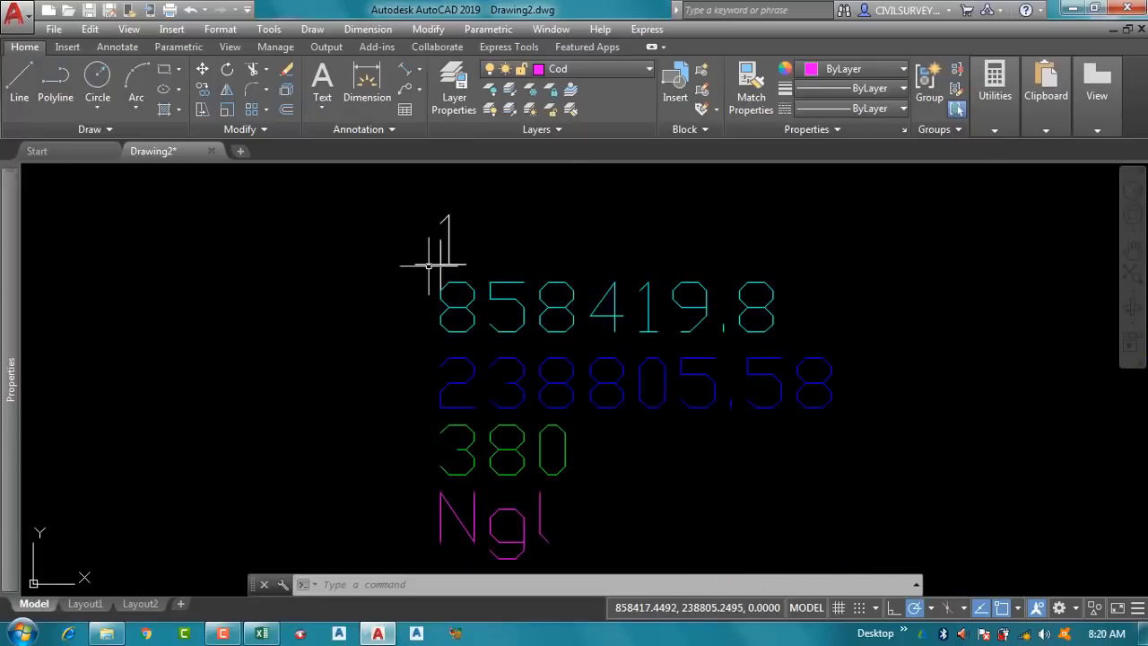
scroll(613, 282, down, 4)
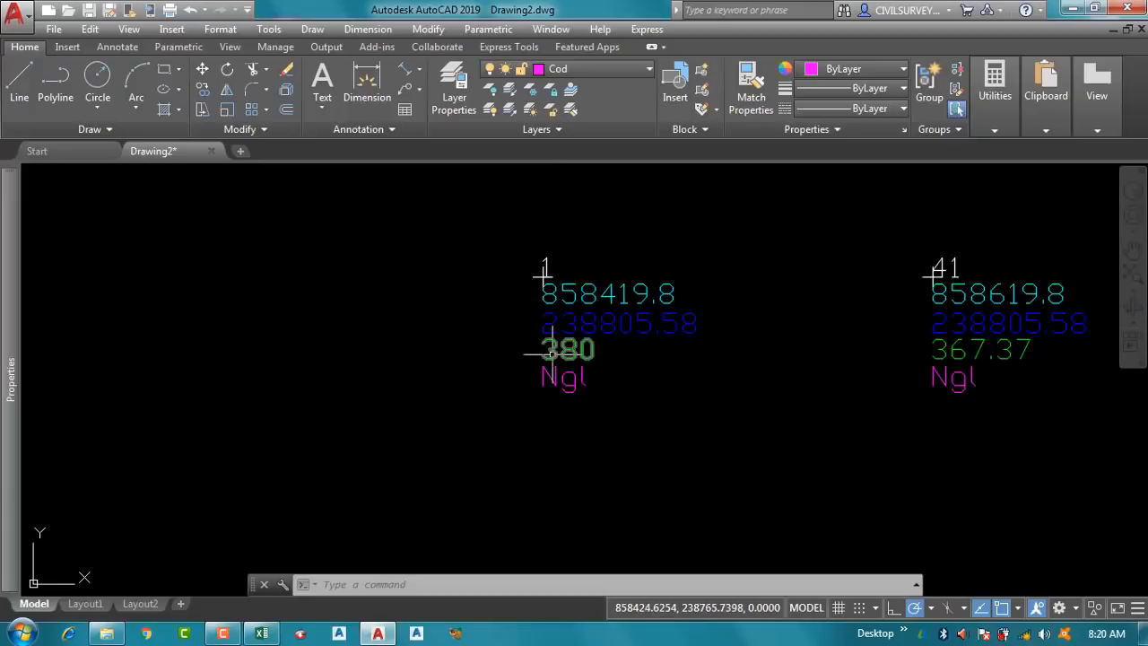
Step: Inspect the whole grid of labelled survey points, from the lowest rows up to the northern end
scroll(559, 380, down, 8)
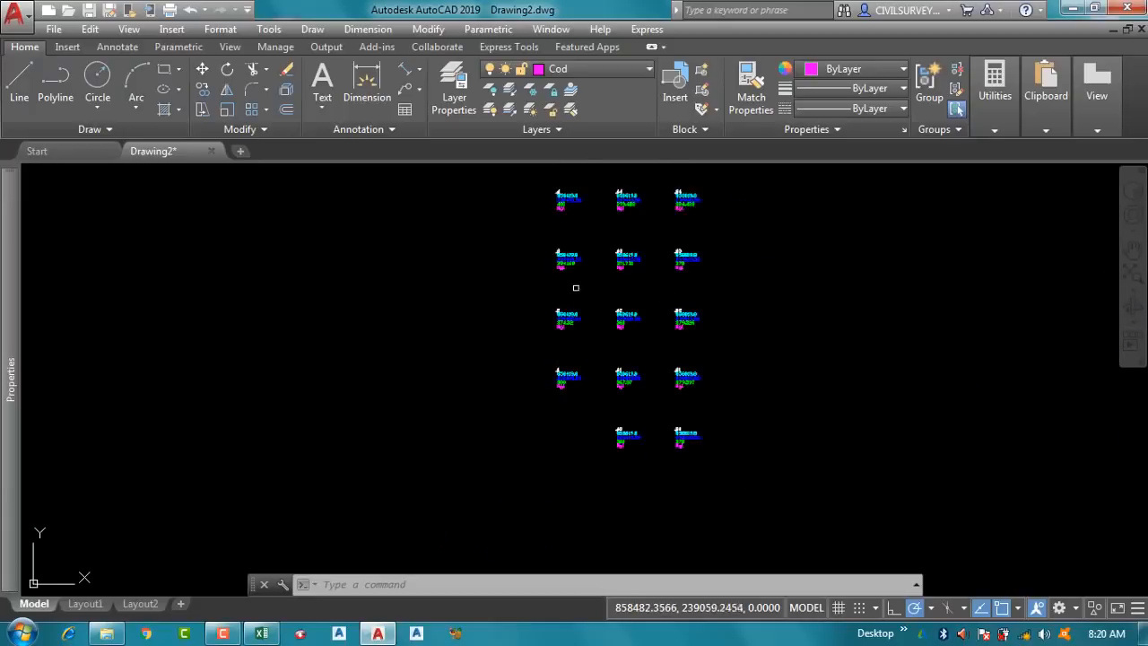
scroll(578, 282, down, 6)
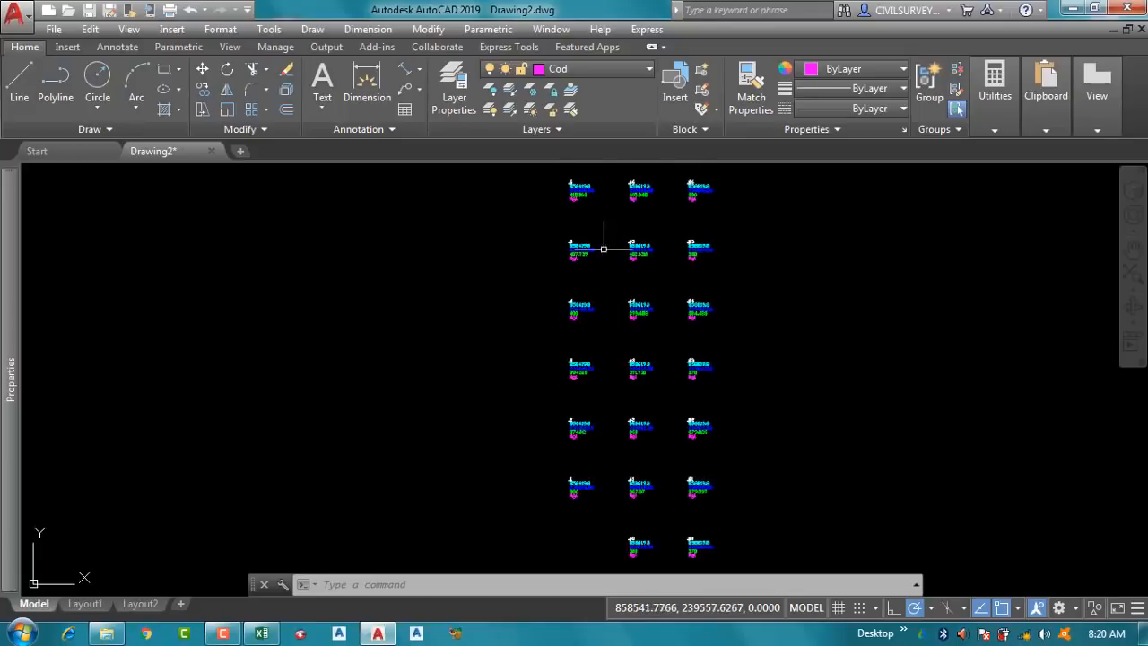
middle_drag(603, 296, 619, 349)
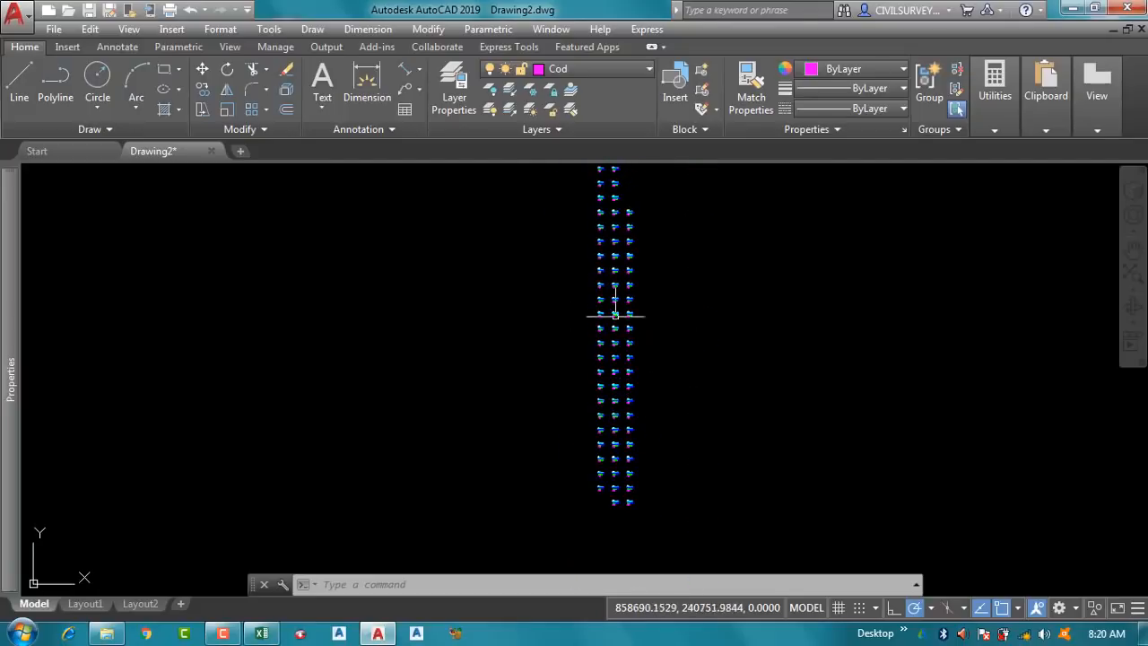
scroll(598, 242, up, 6)
scroll(661, 243, up, 5)
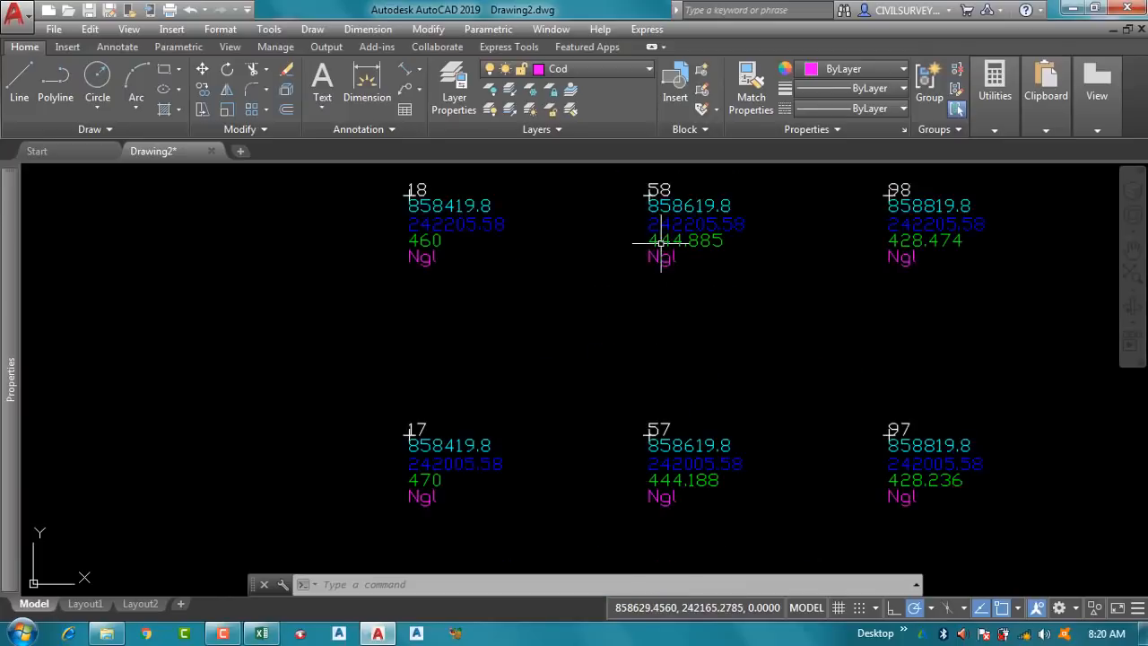
scroll(665, 262, down, 8)
middle_drag(515, 264, 637, 294)
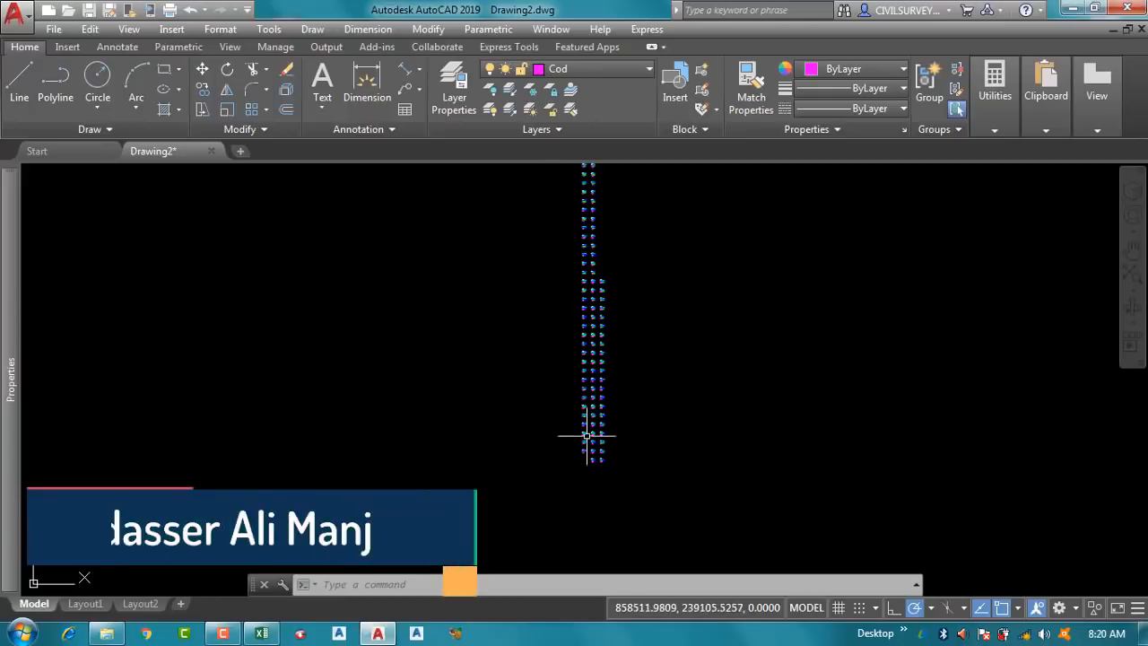
scroll(585, 437, up, 8)
scroll(578, 435, down, 6)
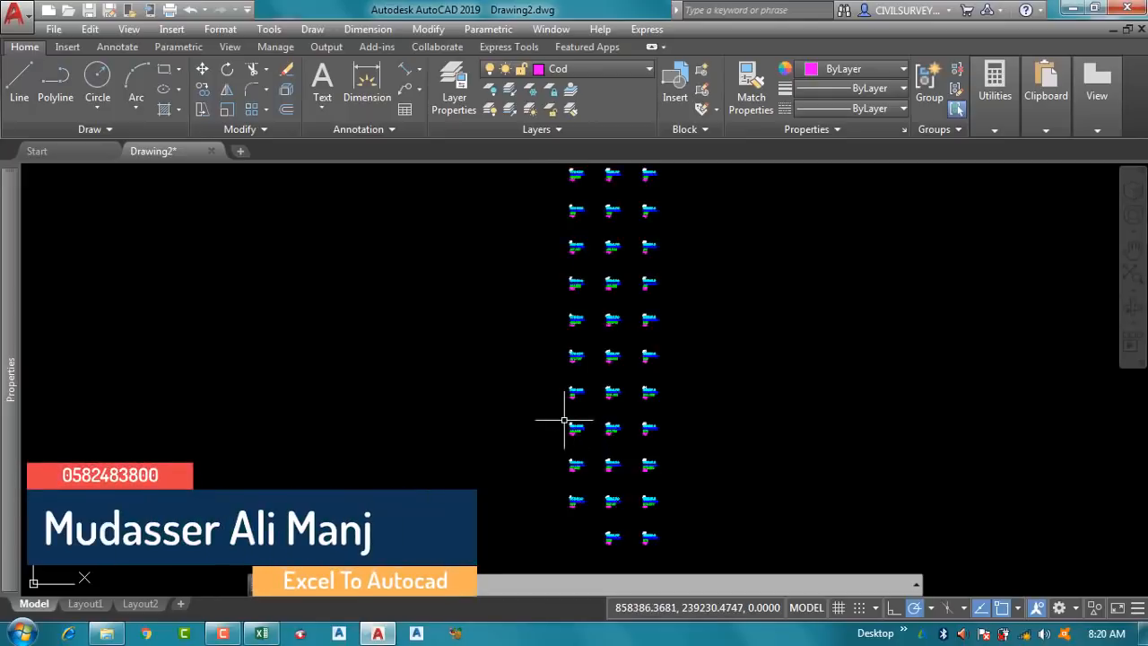
scroll(529, 361, up, 5)
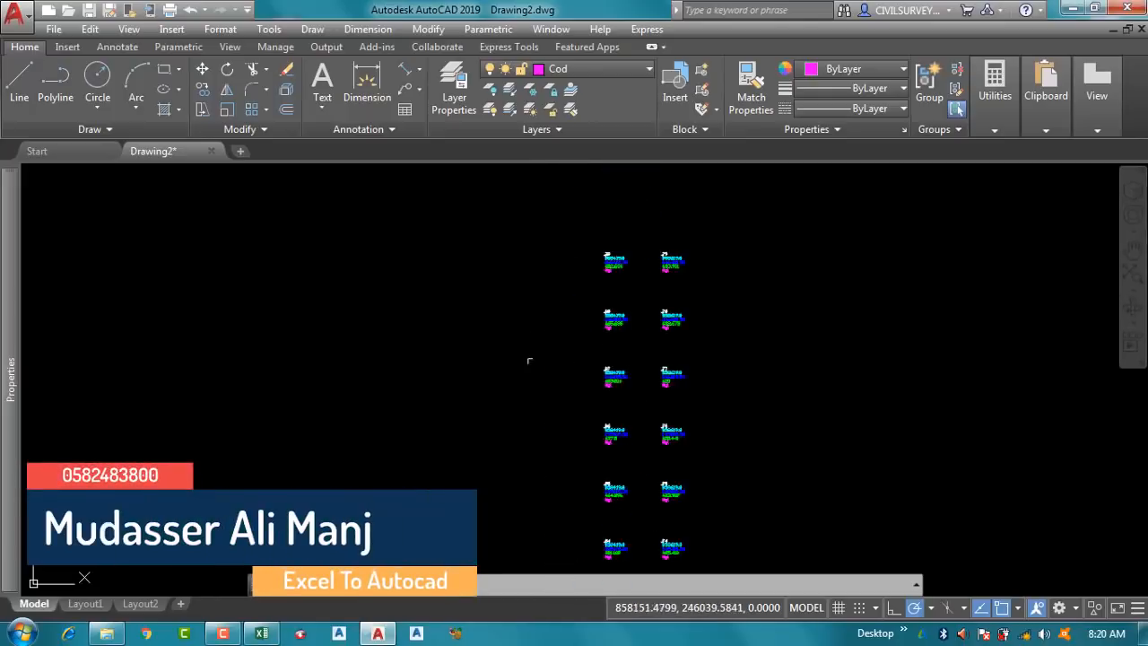
scroll(637, 223, down, 8)
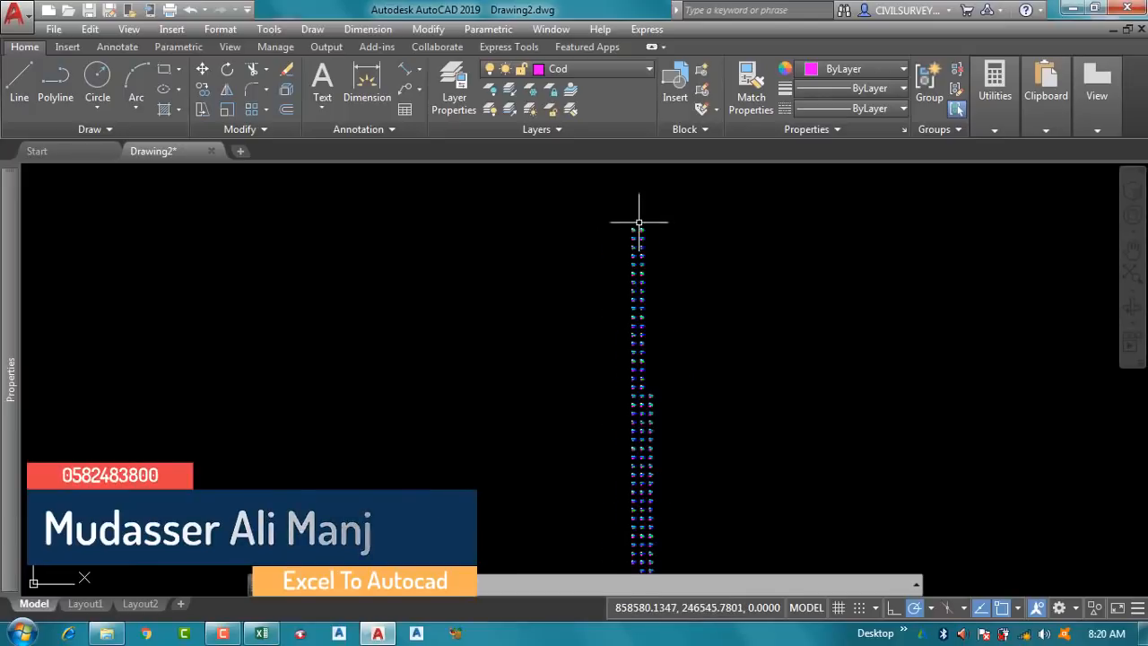
scroll(634, 285, up, 4)
middle_drag(655, 204, 646, 245)
scroll(610, 377, up, 5)
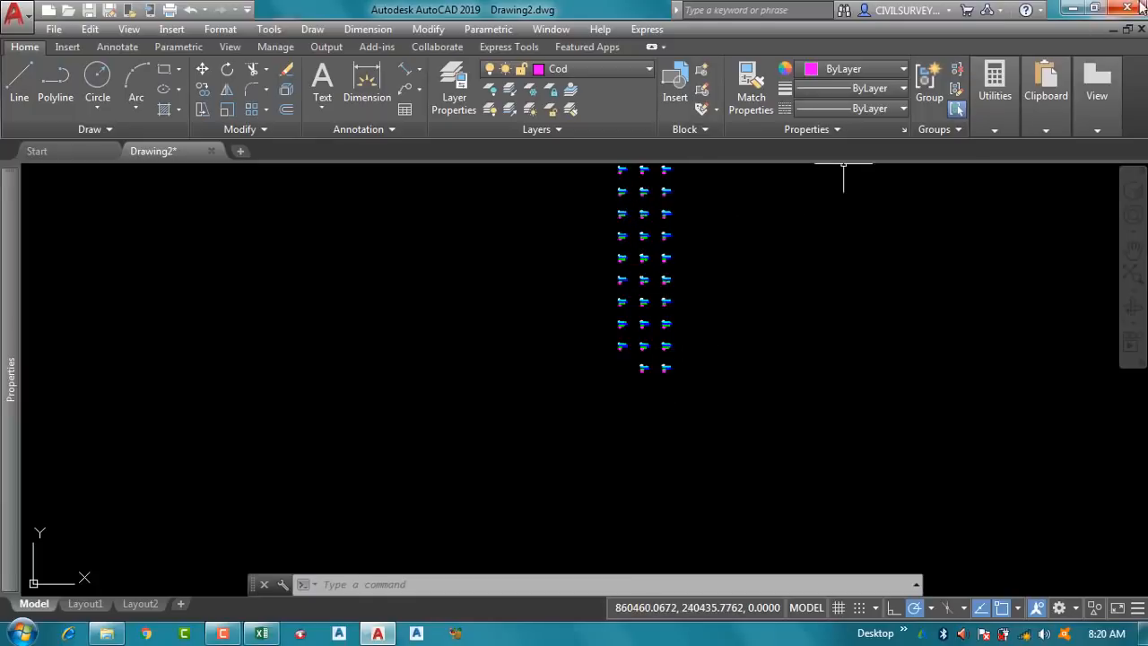
Step: Minimize the drawing and switch to the Excel sheet for inserting data into AutoCAD
click(1068, 8)
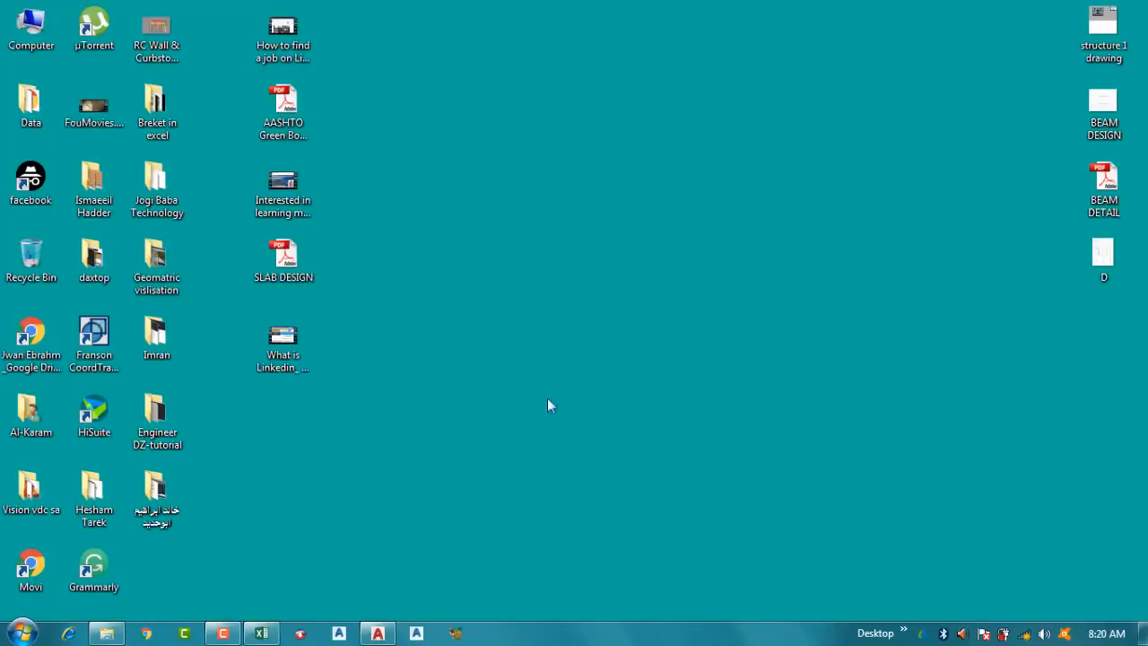
click(269, 634)
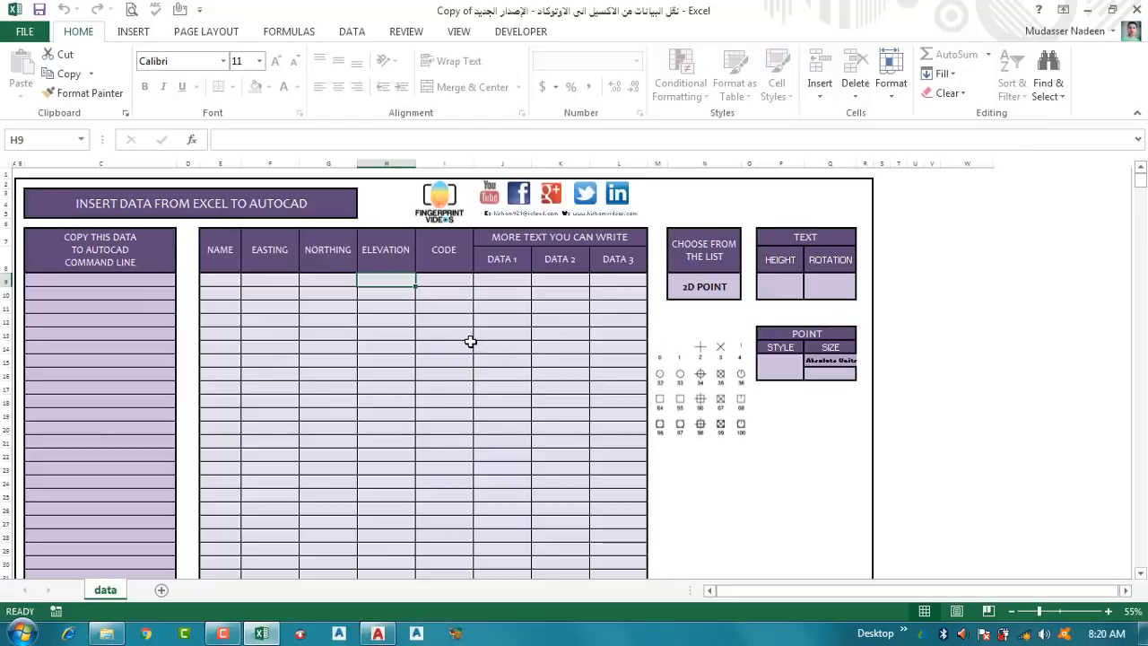
Step: Switch back to AutoCAD and erase all the survey points and their labels from the drawing
click(378, 633)
scroll(623, 398, down, 5)
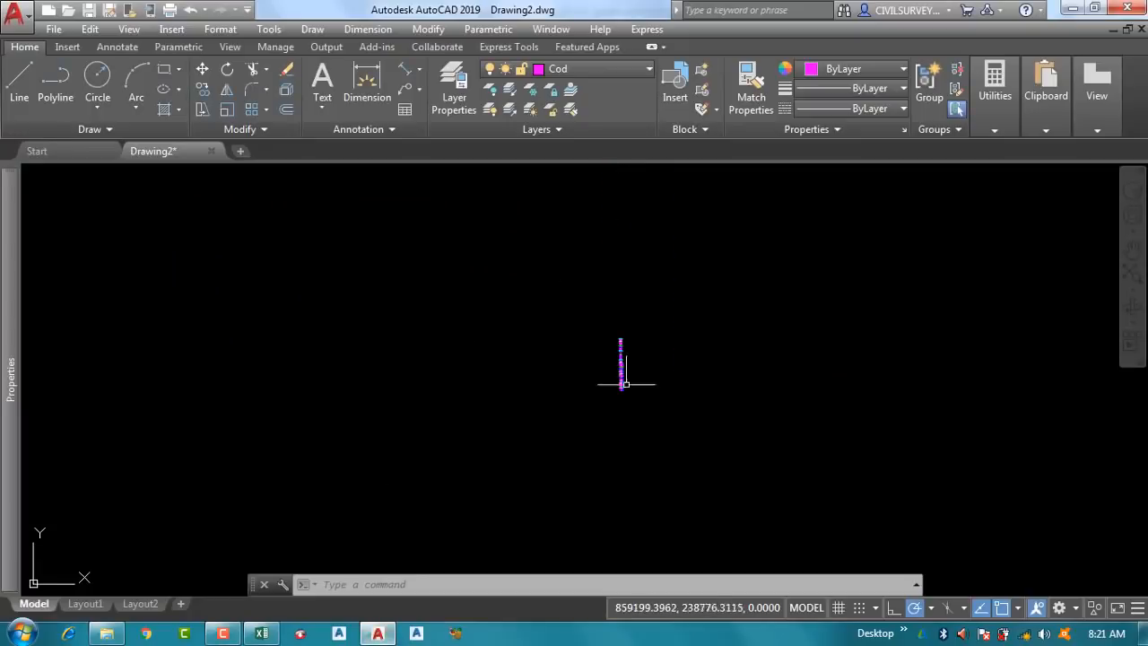
scroll(623, 366, up, 5)
click(691, 203)
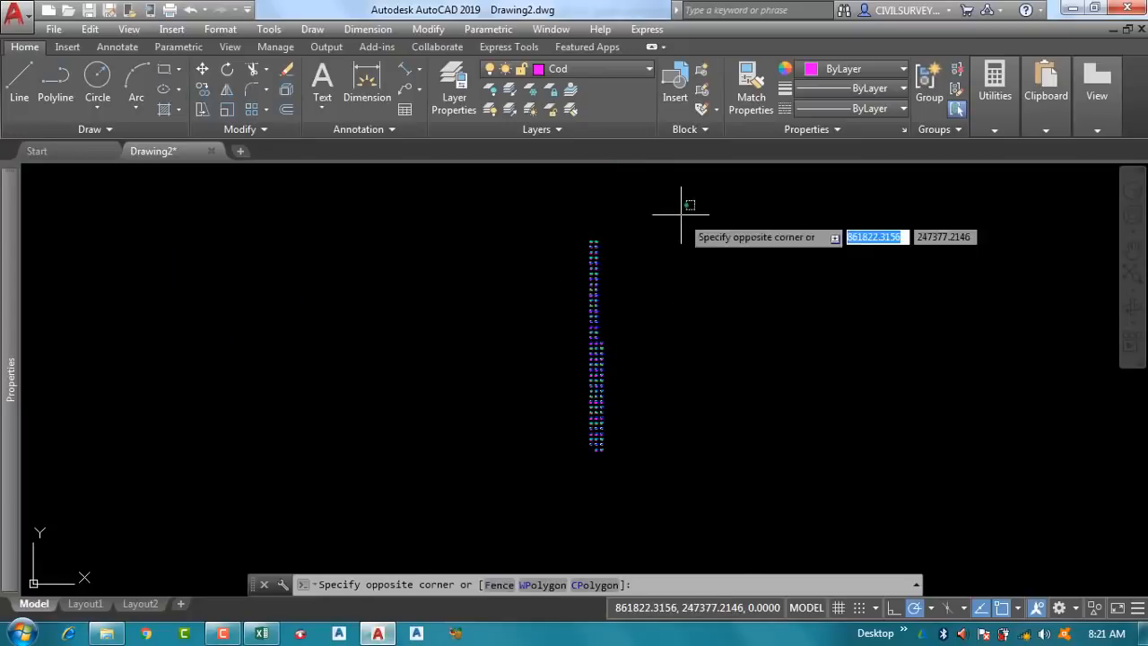
click(541, 548)
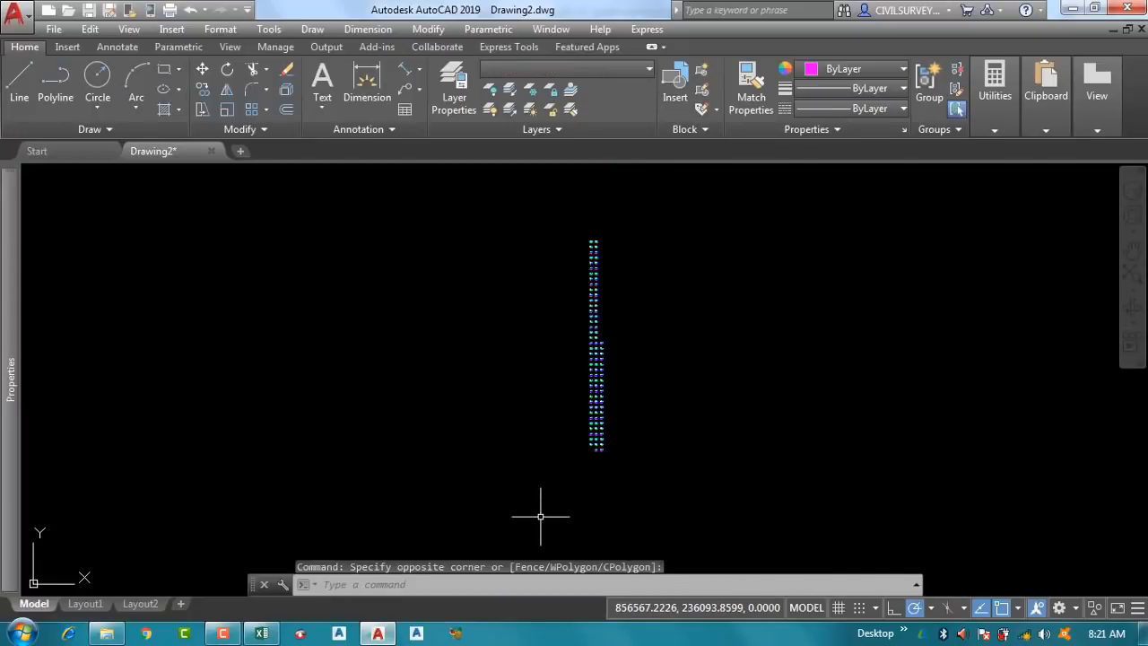
key(Delete)
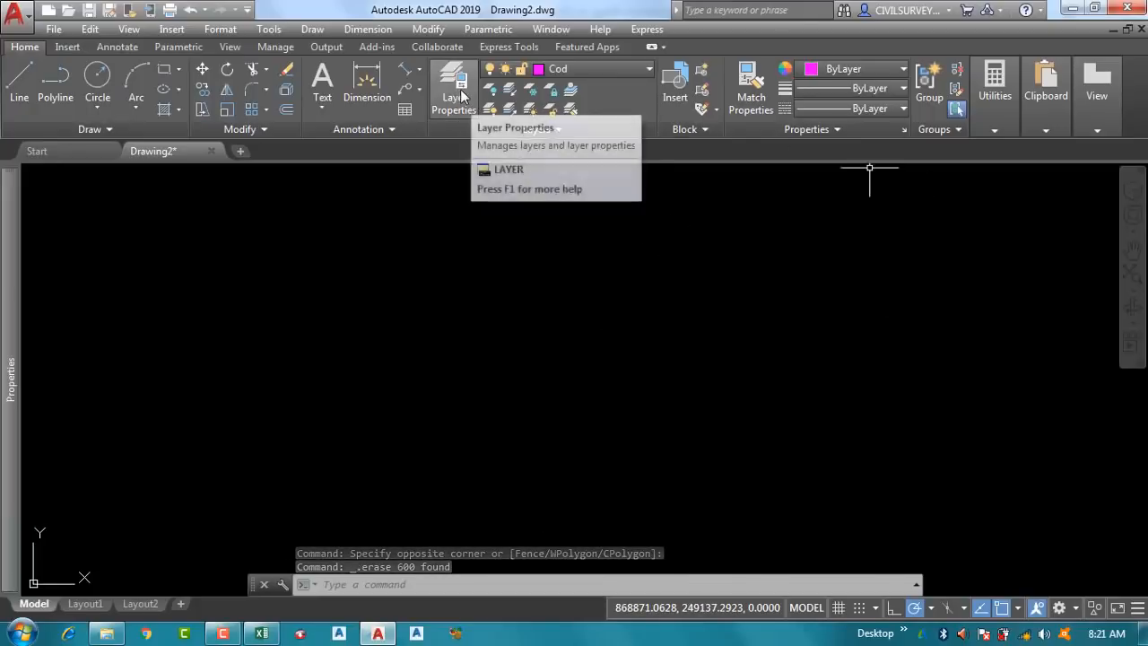
Step: Review the drawing's layers and their colours in the layer list and the Layer Properties Manager
click(615, 72)
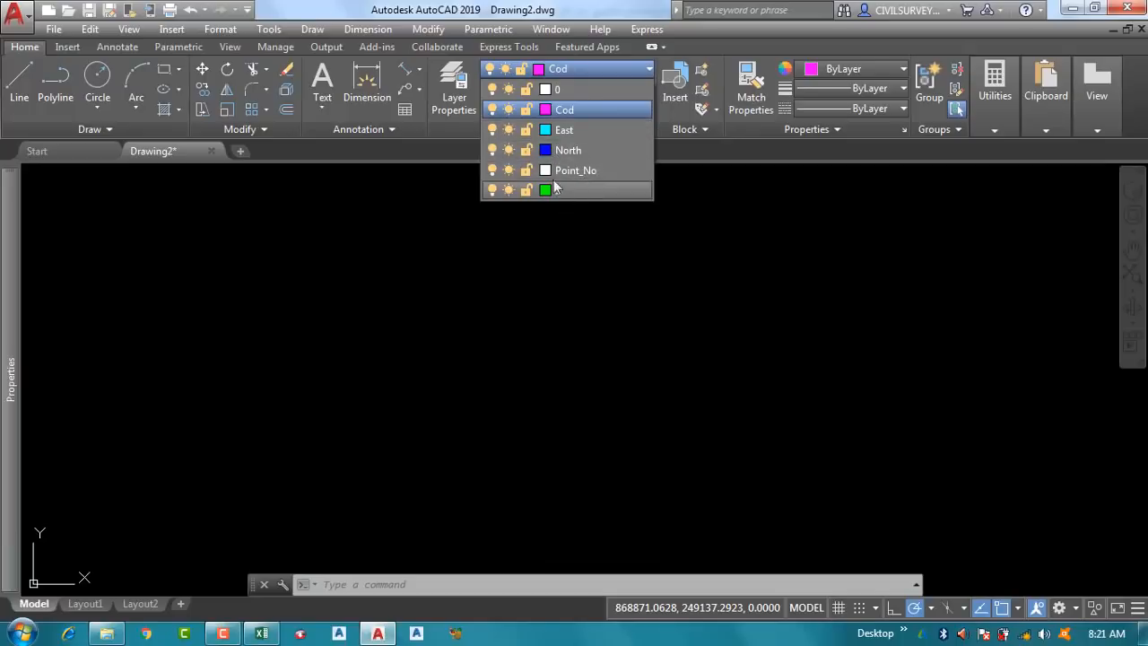
click(449, 108)
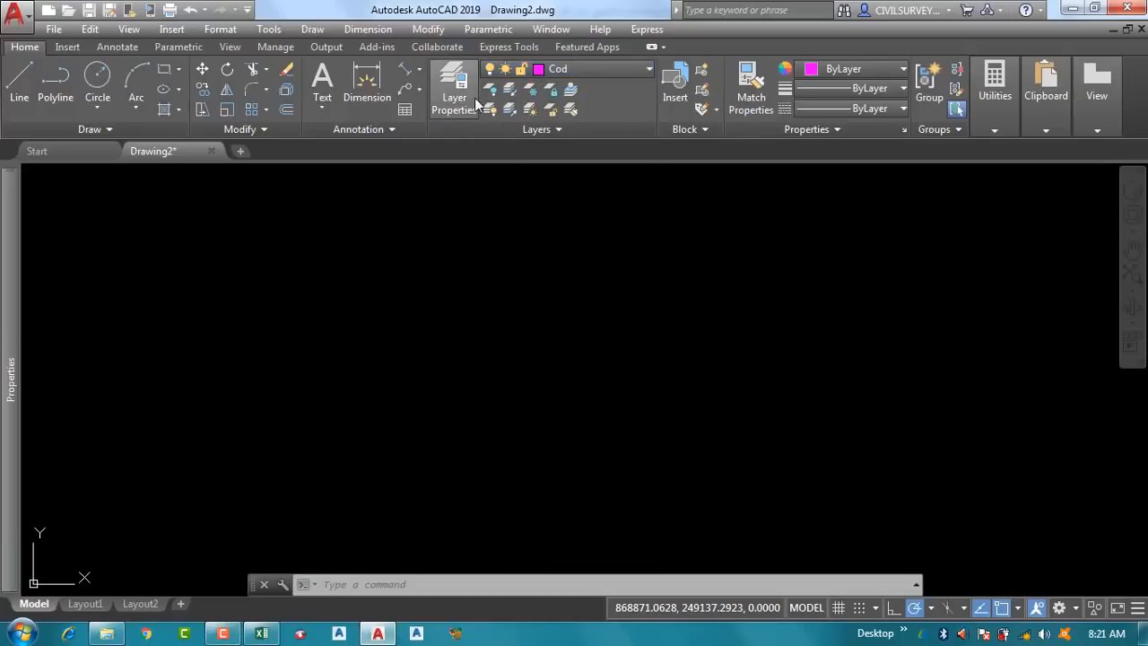
click(463, 103)
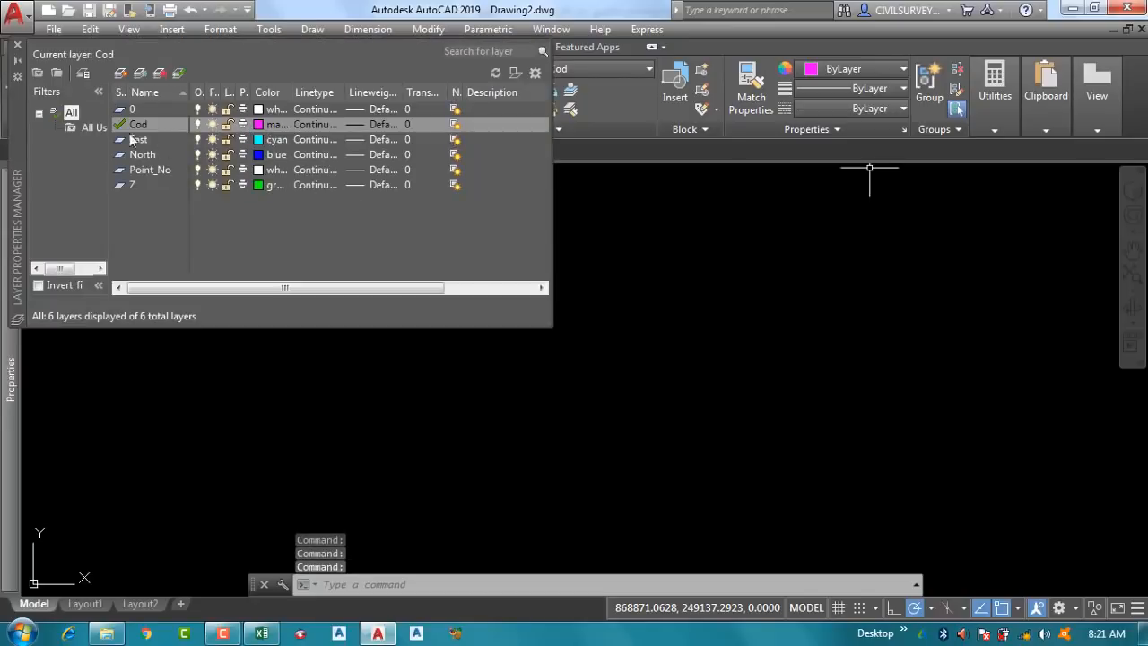
click(18, 49)
Step: Switch to Excel and examine the conversion sheet's data columns, point type, text settings and point style options
click(261, 634)
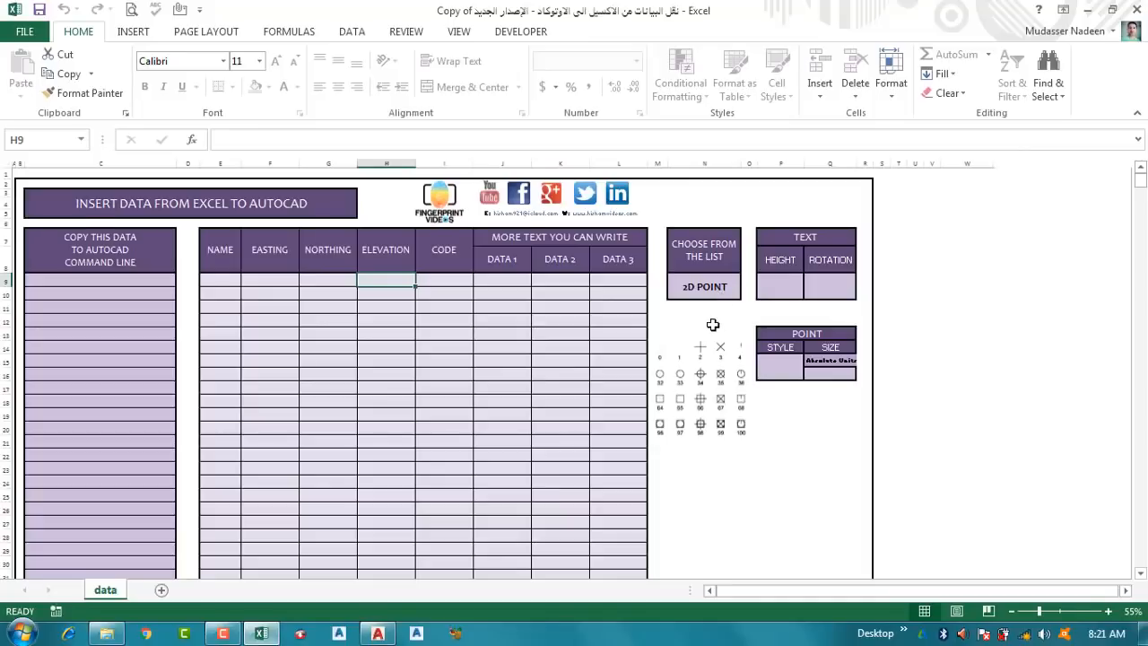
ctrl+scroll(712, 324, up, 2)
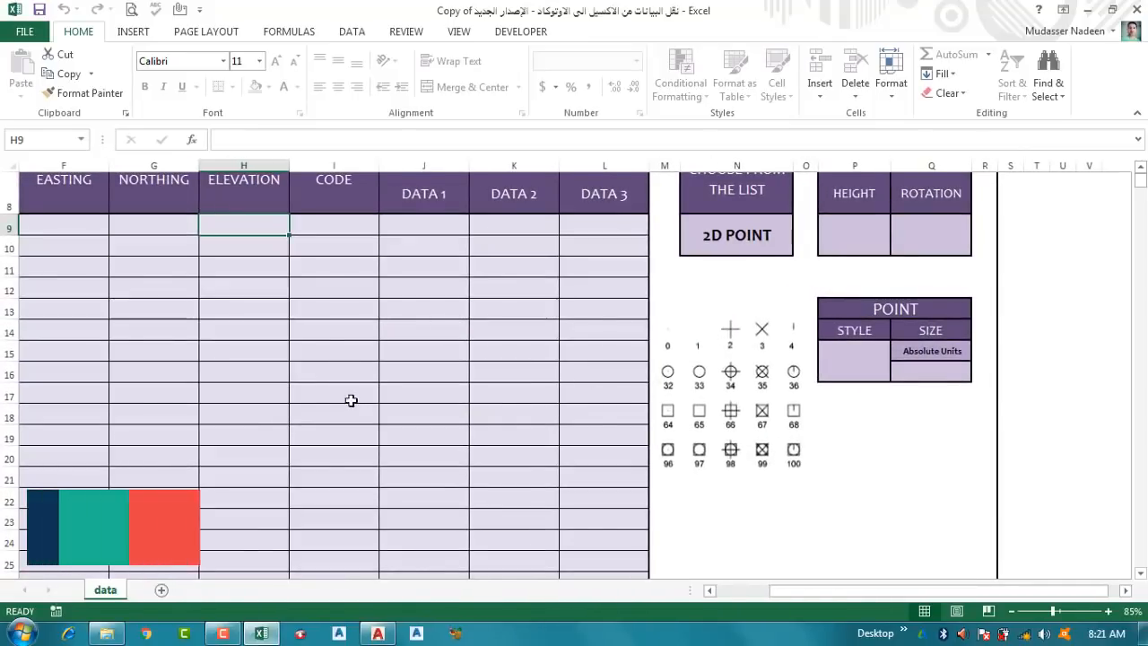
scroll(351, 400, up, 1)
drag(771, 591, 719, 596)
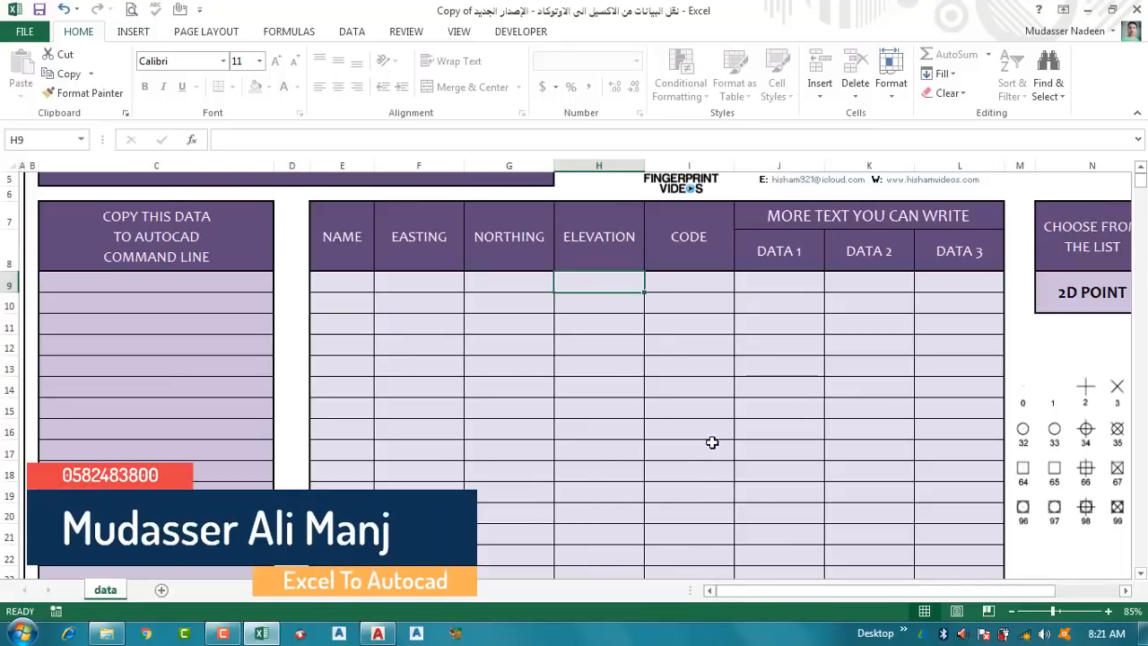
ctrl+scroll(712, 443, down, 1)
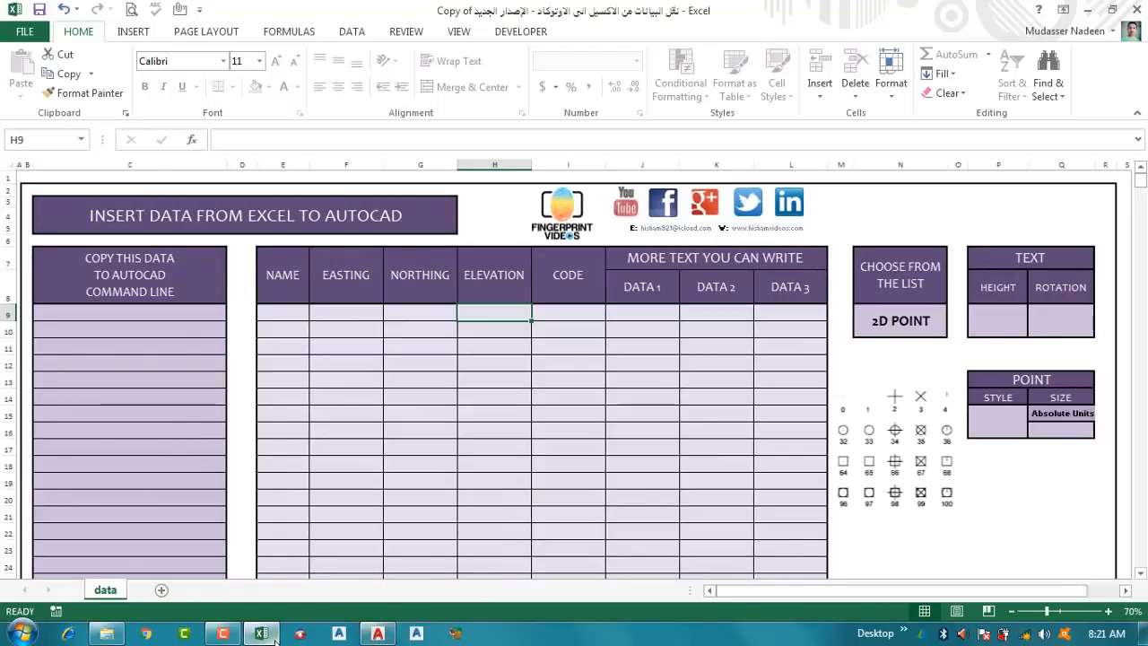
click(216, 633)
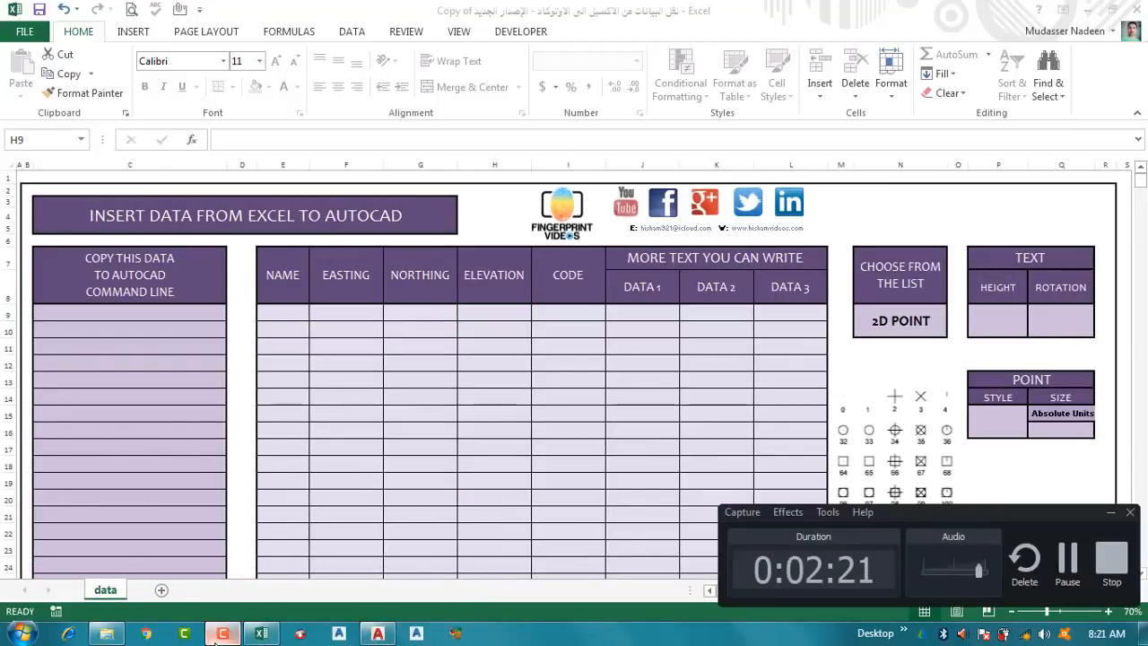
click(215, 634)
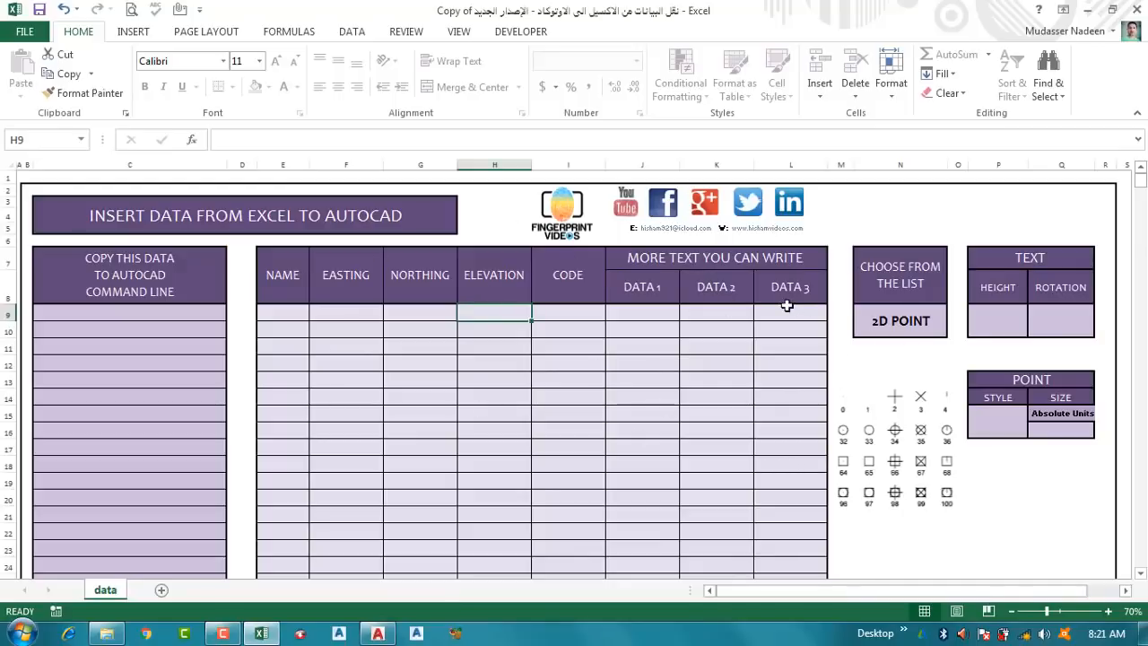
Step: Minimize the open windows and open the points1 workbook from the Civil Data folder in the desktop's Data folder
click(1087, 10)
click(1073, 8)
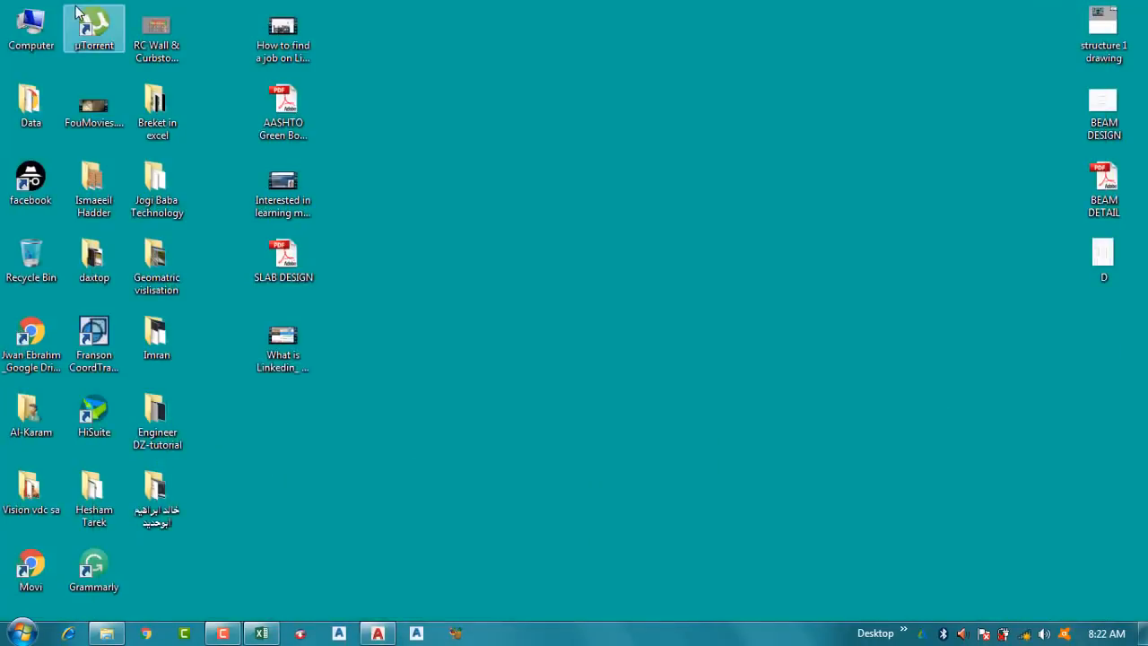
double_click(48, 118)
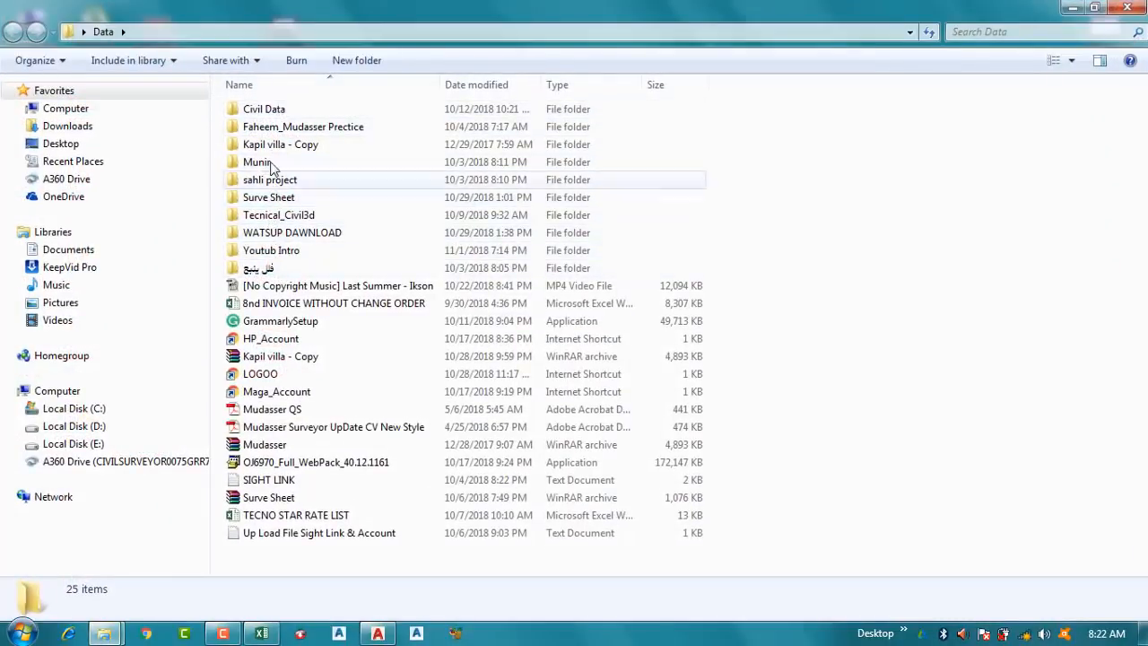
double_click(260, 110)
double_click(256, 197)
Step: Copy the first 100 point rows, A2:E101, from Sheet1 of the points1 workbook
scroll(172, 398, up, 3)
key(Up)
key(Up)
key(Up)
key(Up)
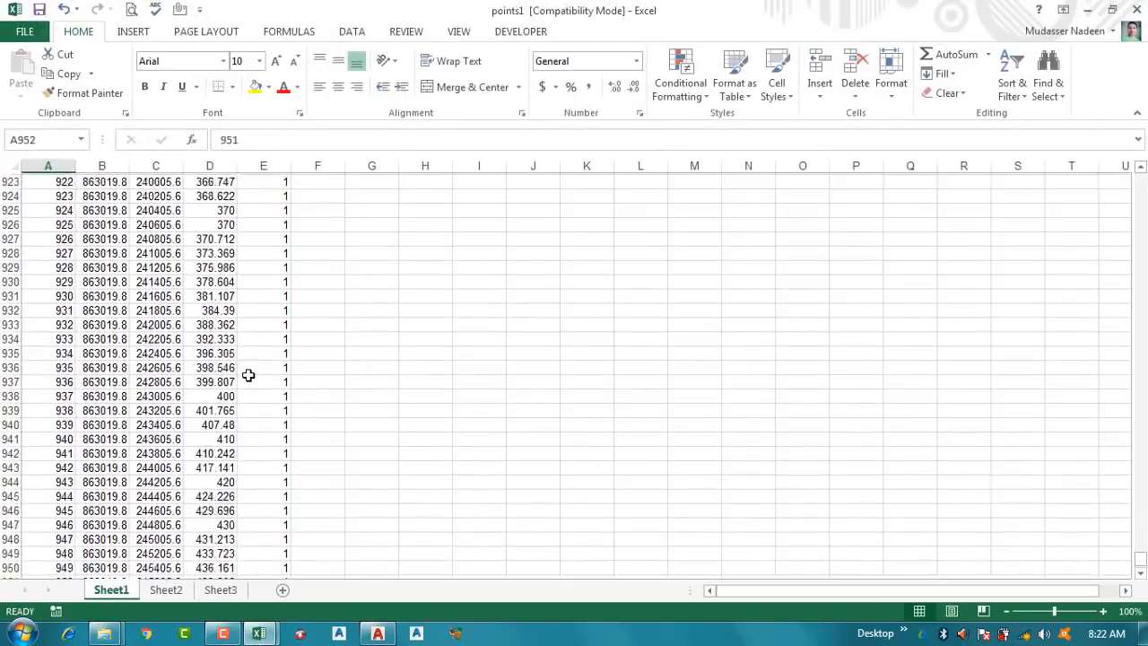
scroll(249, 375, up, 4)
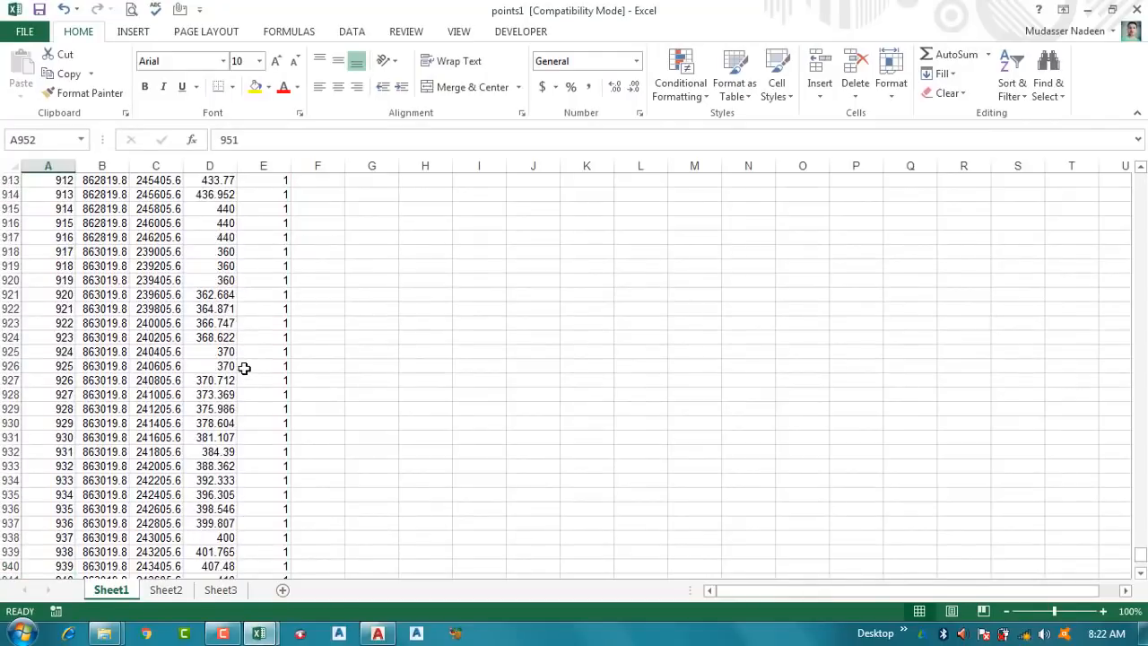
key(ctrl+Home)
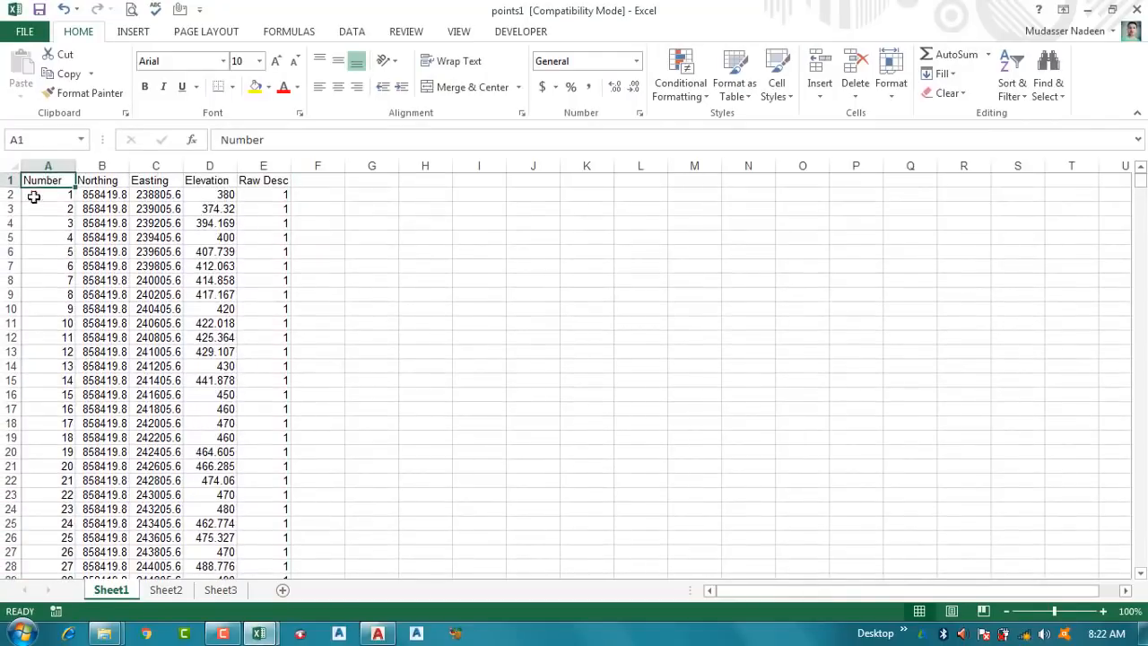
drag(45, 195, 269, 238)
drag(264, 287, 259, 251)
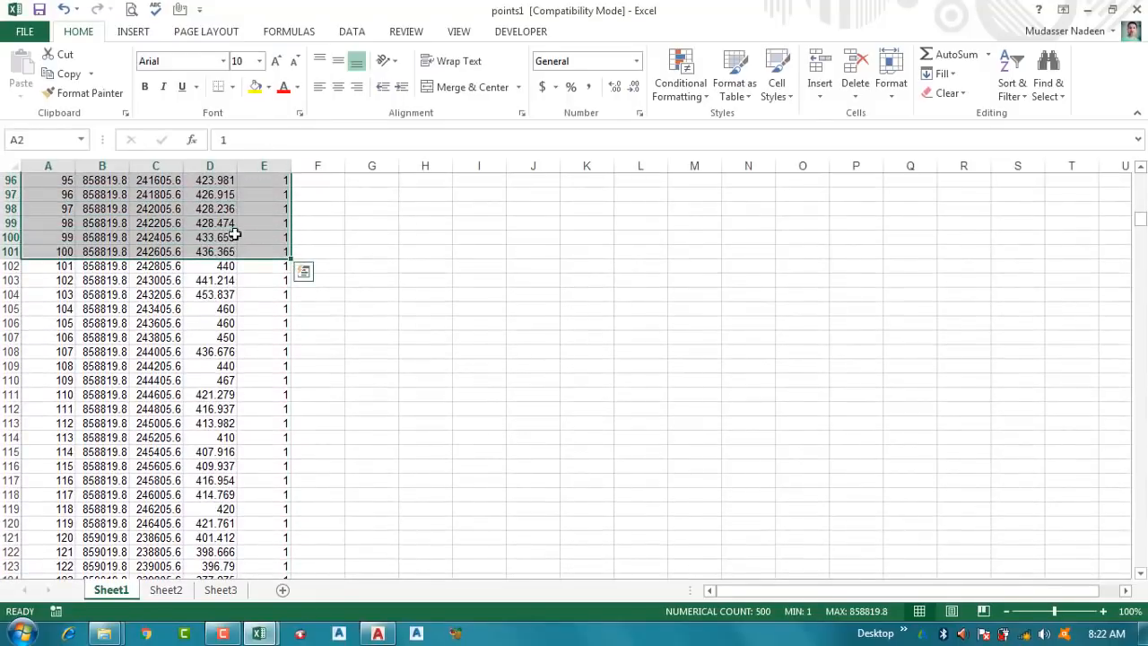
right_click(197, 196)
click(238, 233)
scroll(252, 359, up, 20)
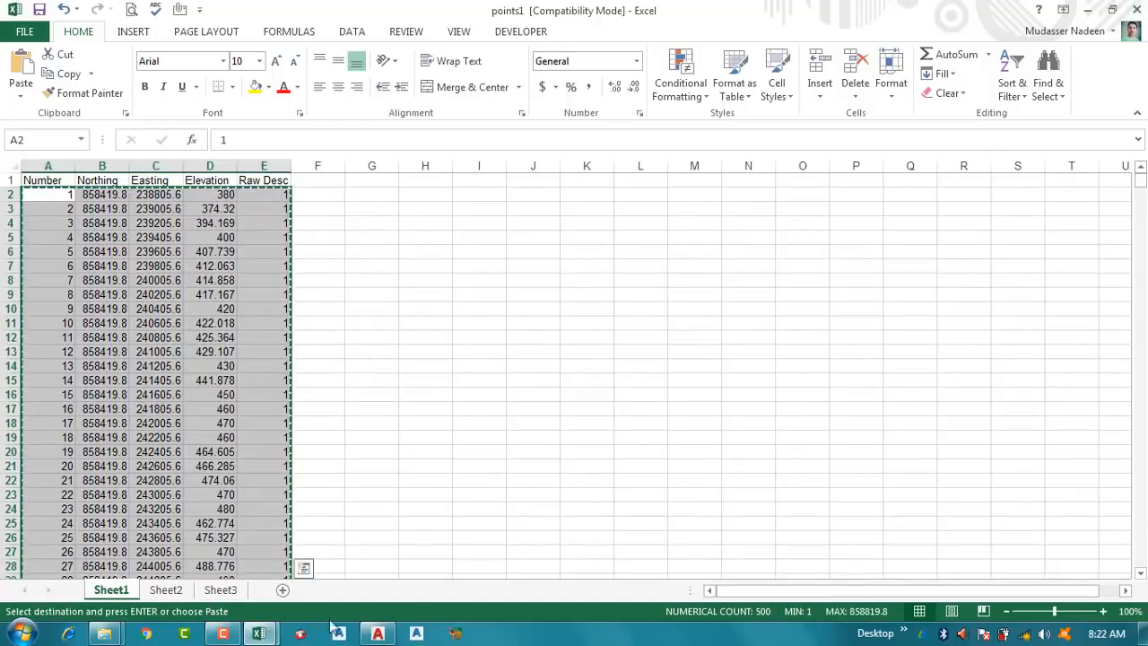
Step: Paste the copied point rows as values into the conversion sheet, starting at cell E9 under NAME
mouse_move(260, 633)
click(171, 539)
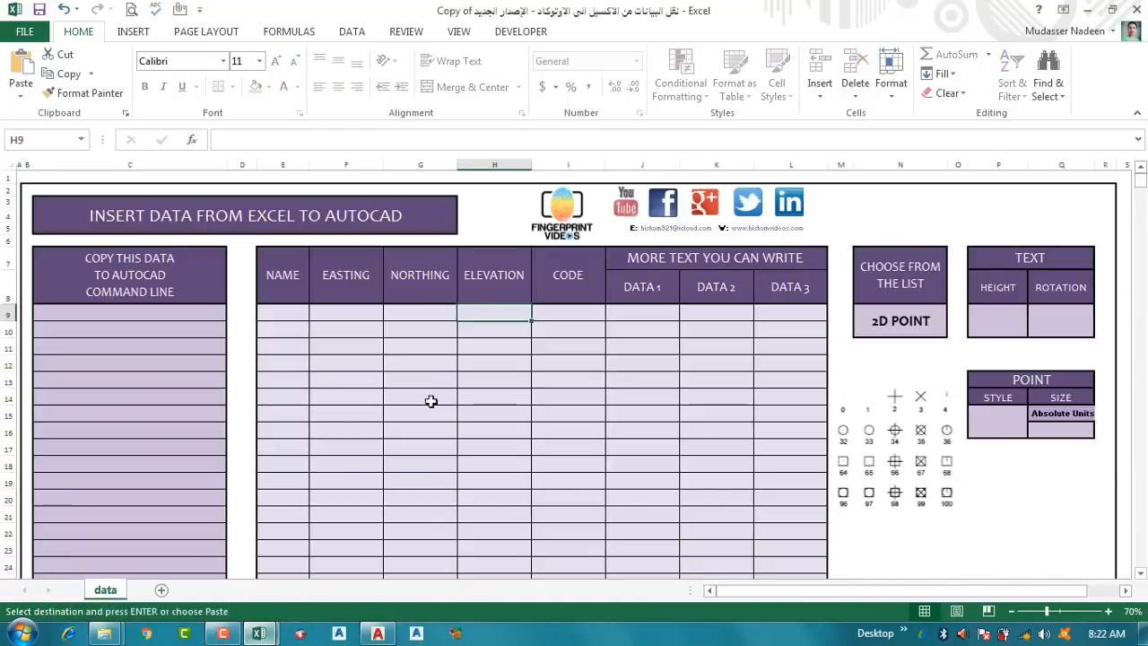
click(287, 312)
right_click(288, 312)
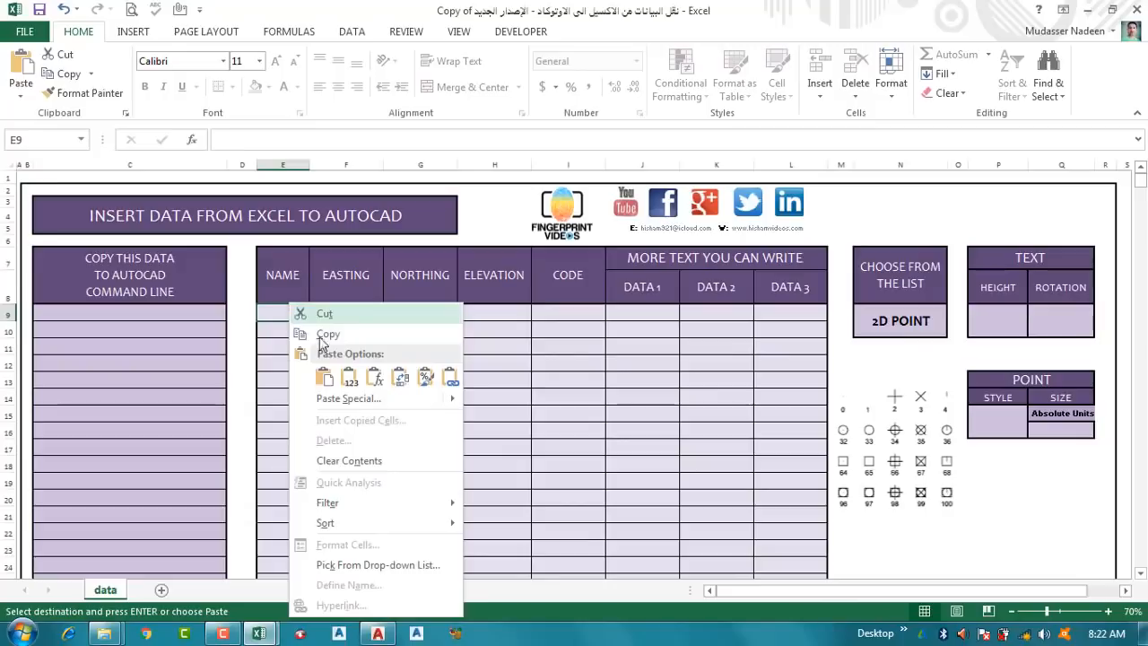
click(349, 380)
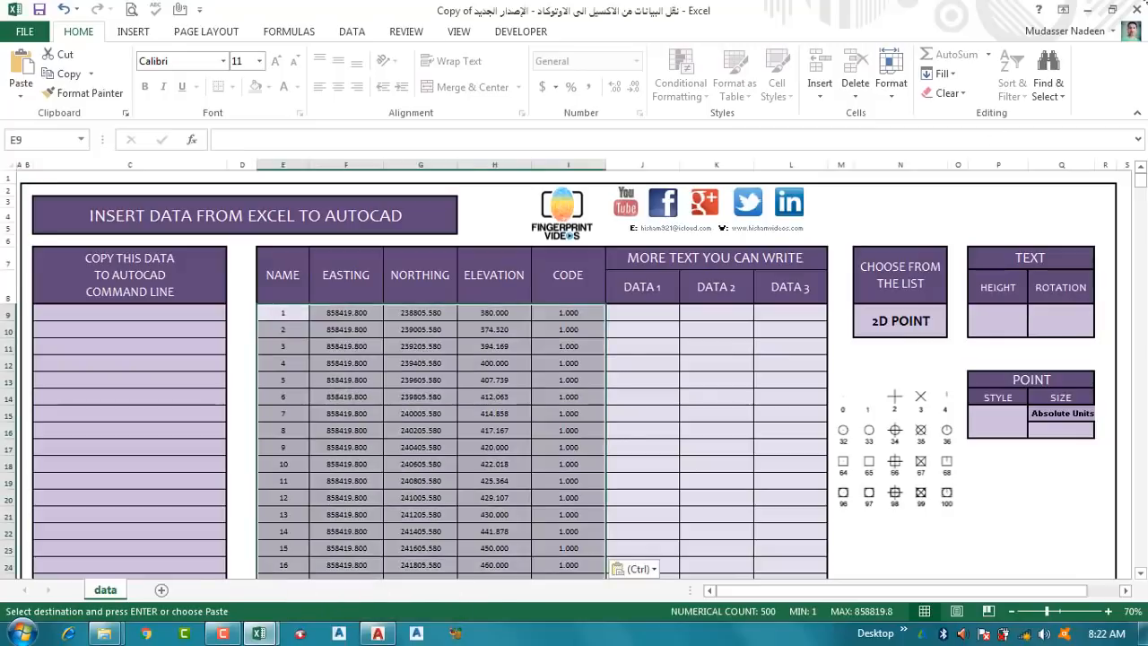
Step: Close the points1 workbook and return to the conversion sheet in Excel
click(1136, 9)
click(575, 371)
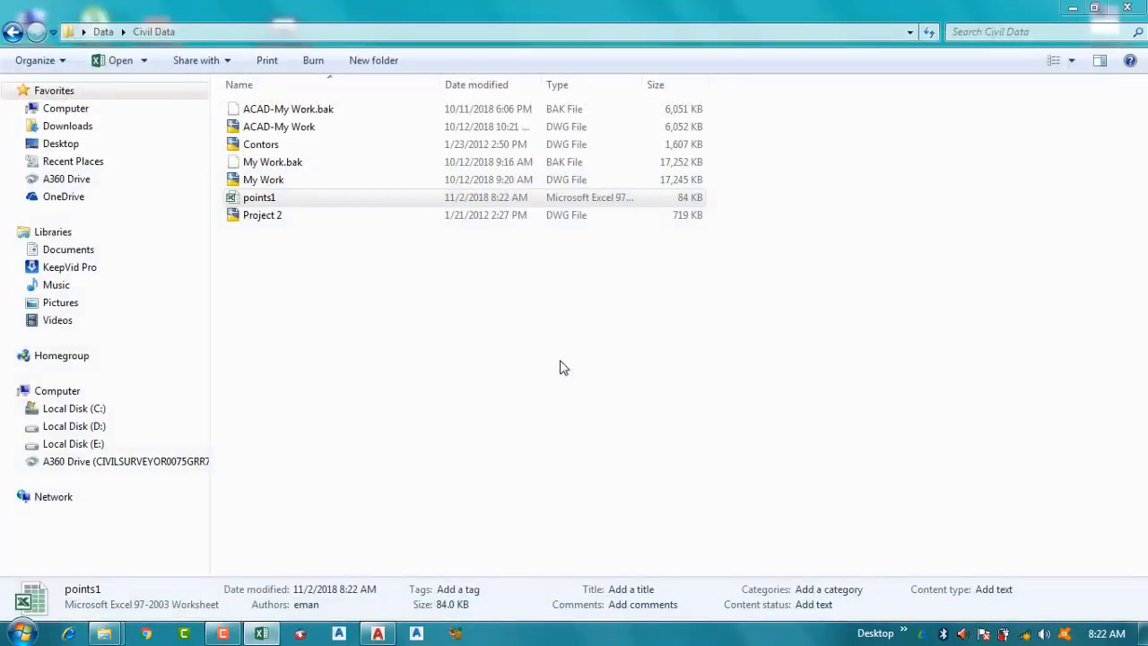
key(super+d)
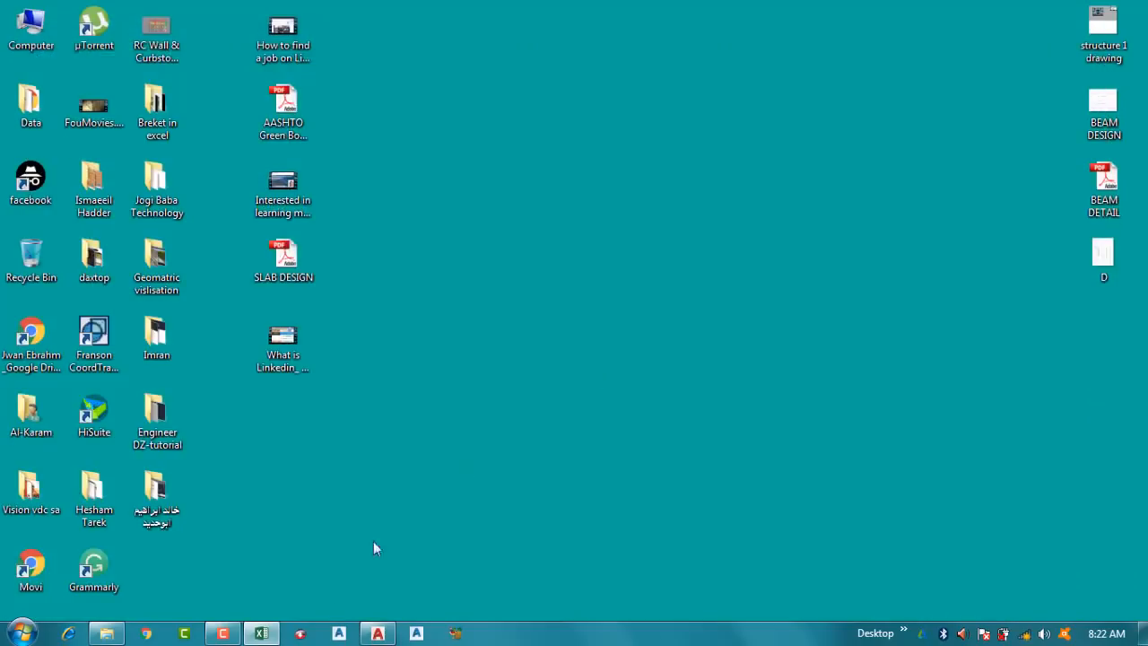
click(261, 633)
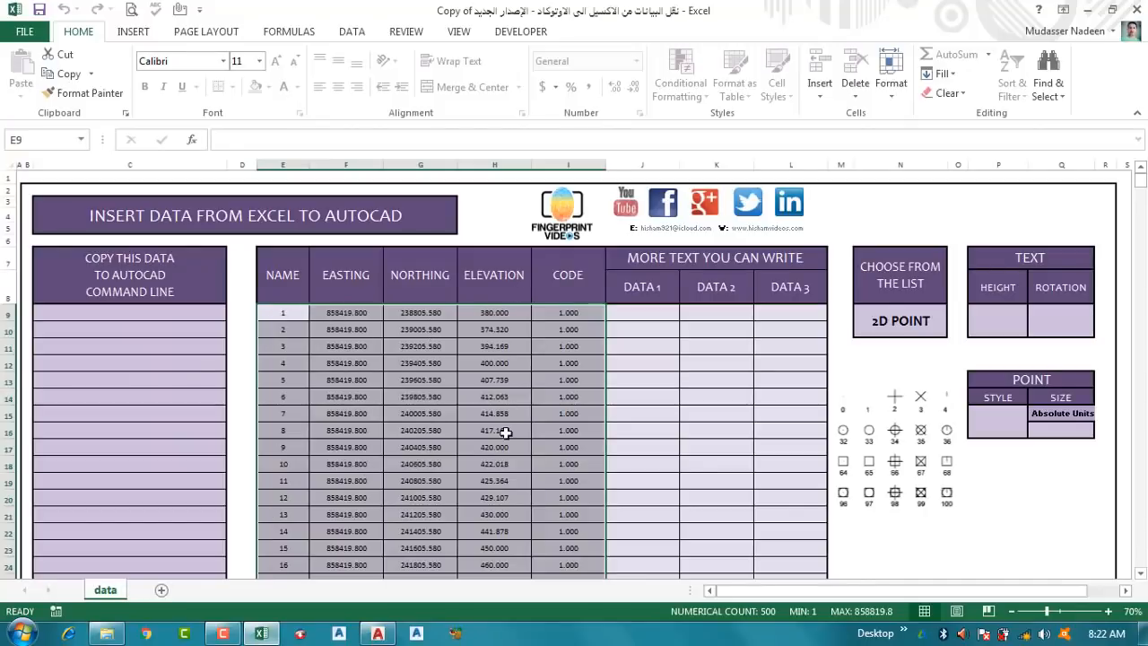
Step: Enter the code NGL in I9 and fill it down the CODE column for all the pasted points
click(585, 316)
text(ngl)
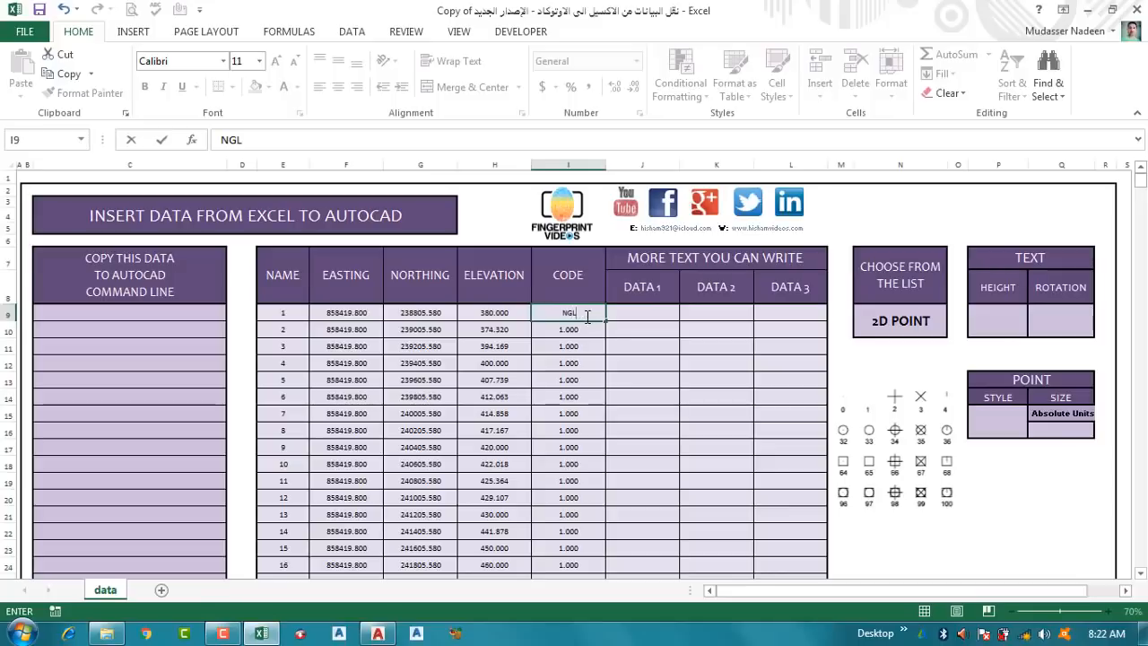
key(Return)
click(585, 317)
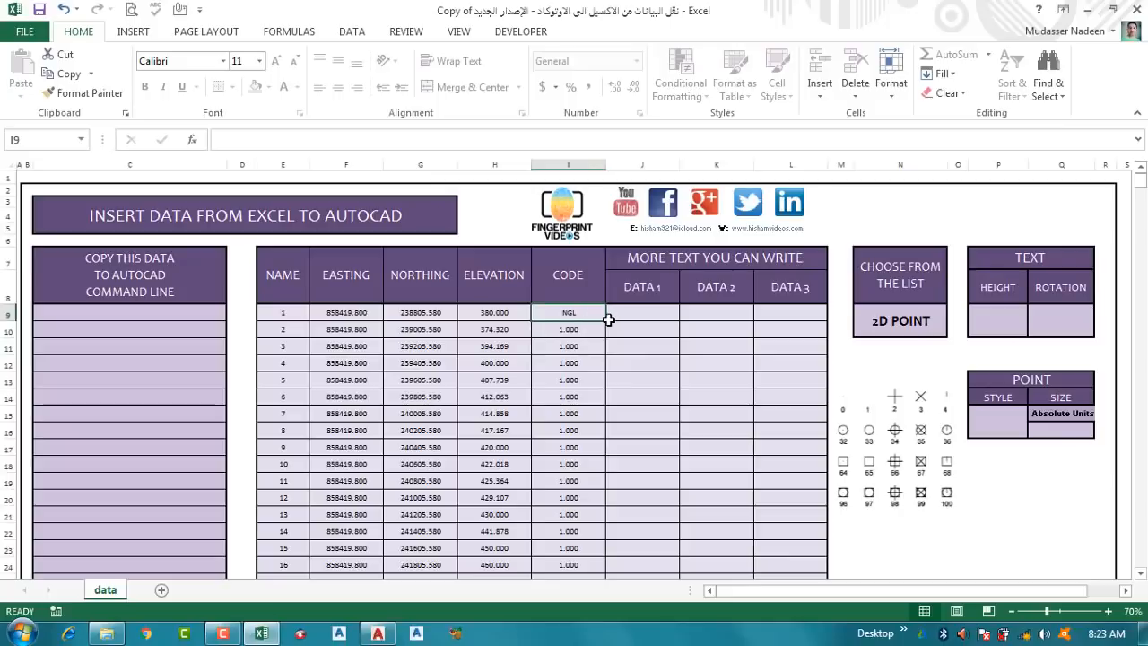
double_click(606, 320)
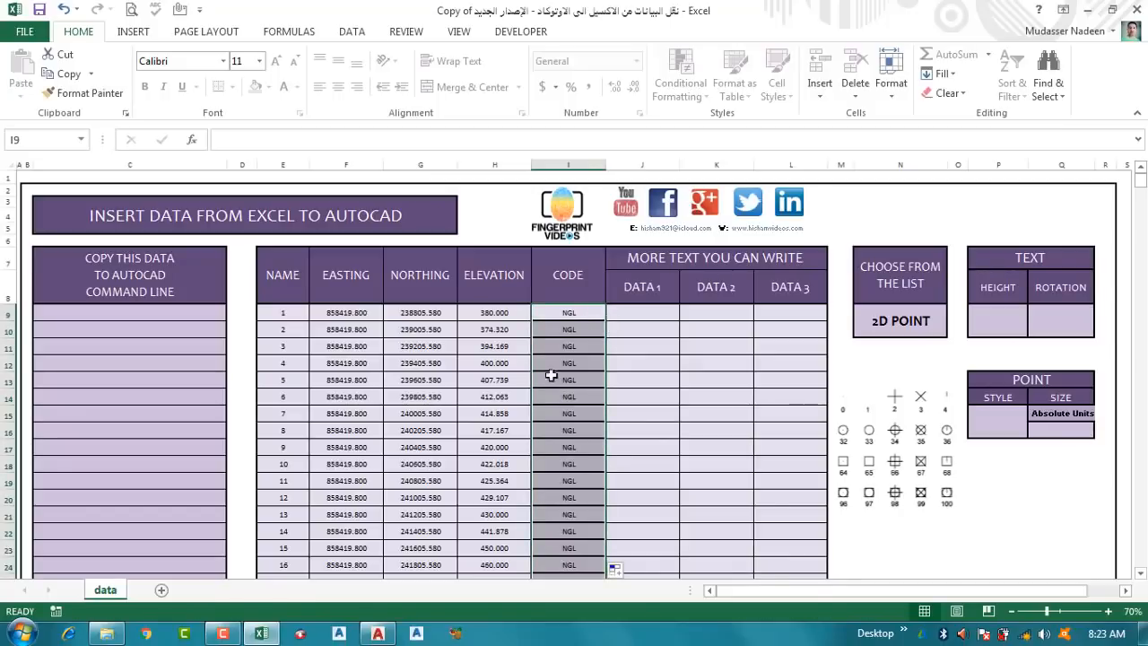
Step: Look through the pasted point rows and their codes in the conversion sheet, then return to its first rows
scroll(545, 392, down, 1)
scroll(545, 392, up, 1)
scroll(365, 364, down, 11)
scroll(366, 366, down, 16)
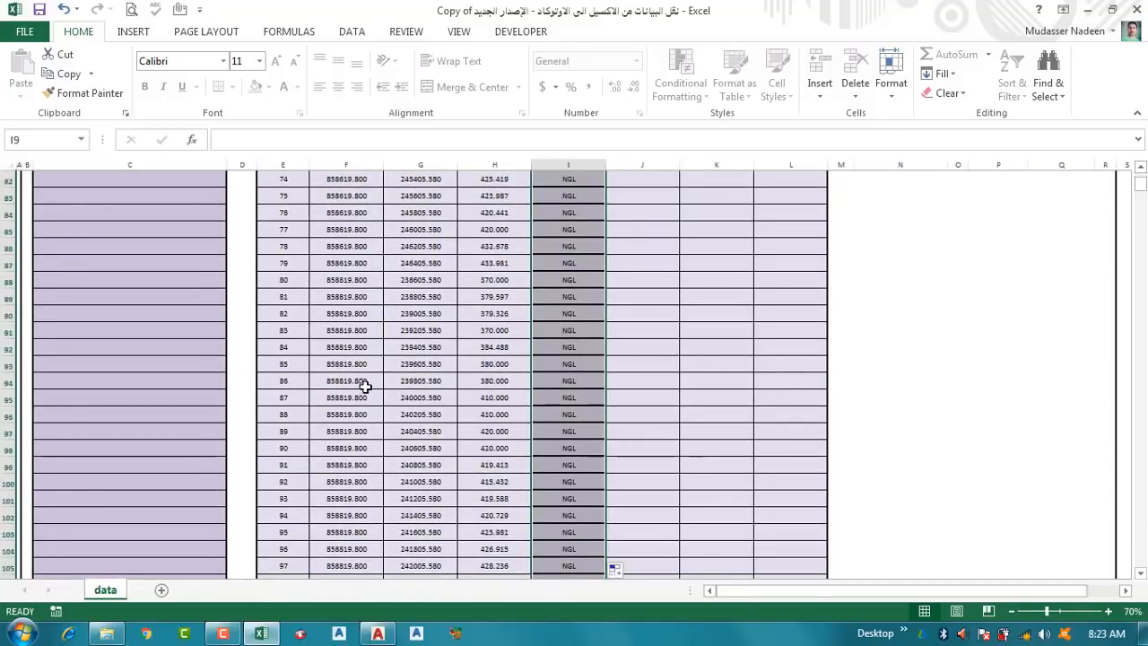
scroll(364, 386, down, 4)
scroll(367, 421, up, 6)
scroll(369, 431, up, 13)
scroll(370, 432, up, 12)
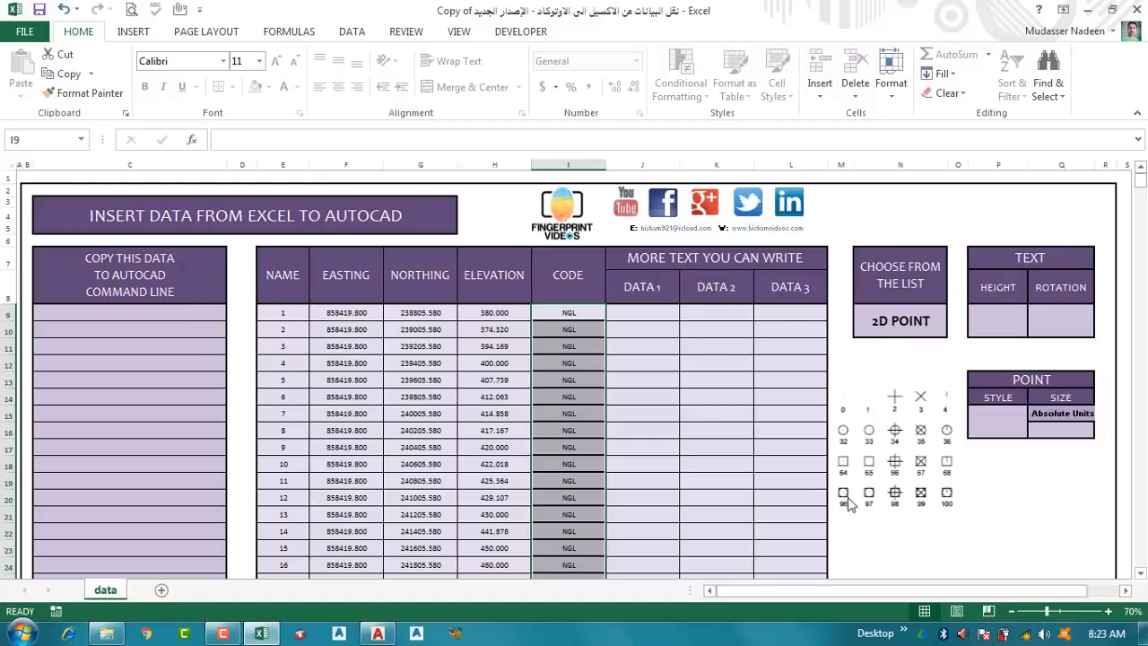
Step: Switch to AutoCAD and review the Point Style symbols and size options without changing them
click(1086, 9)
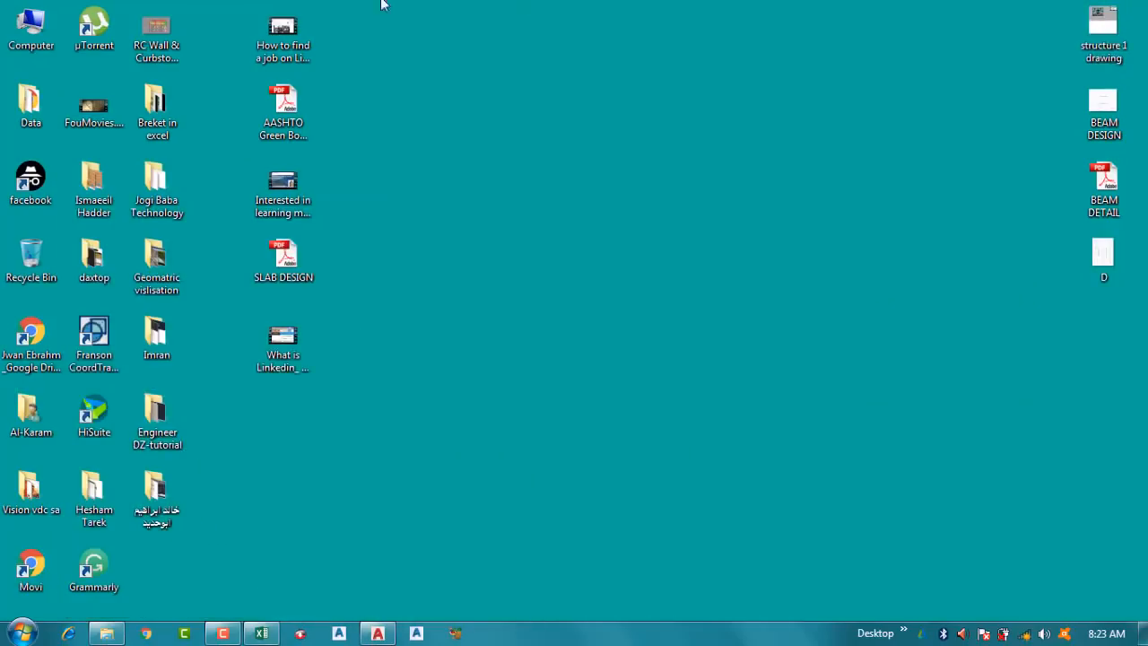
click(416, 634)
click(223, 31)
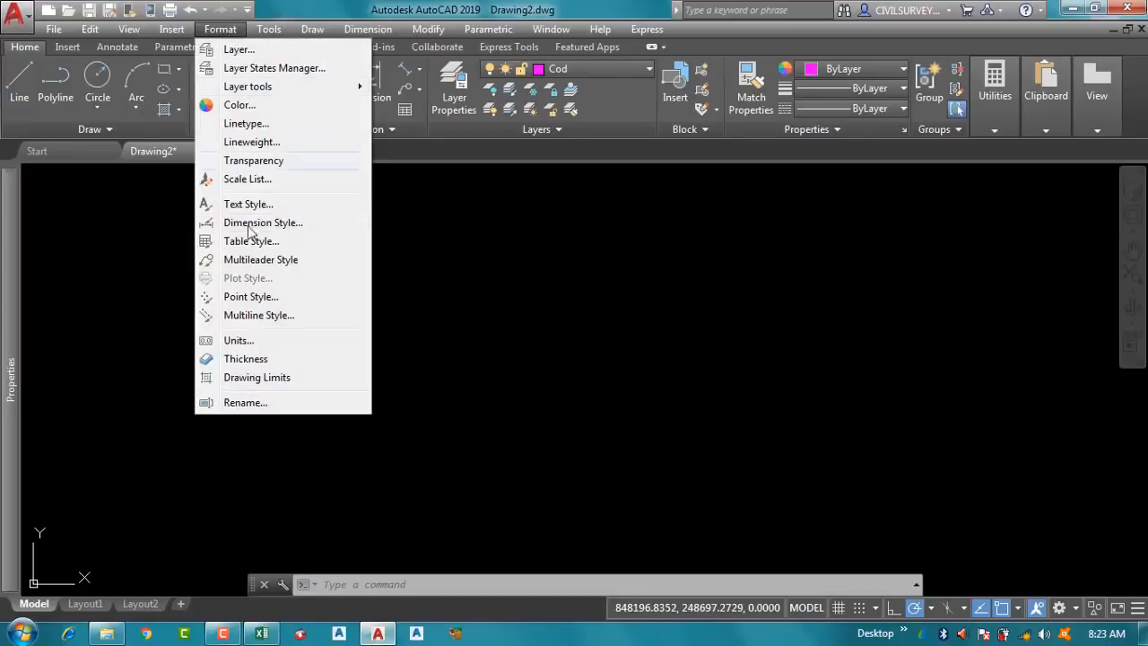
click(251, 297)
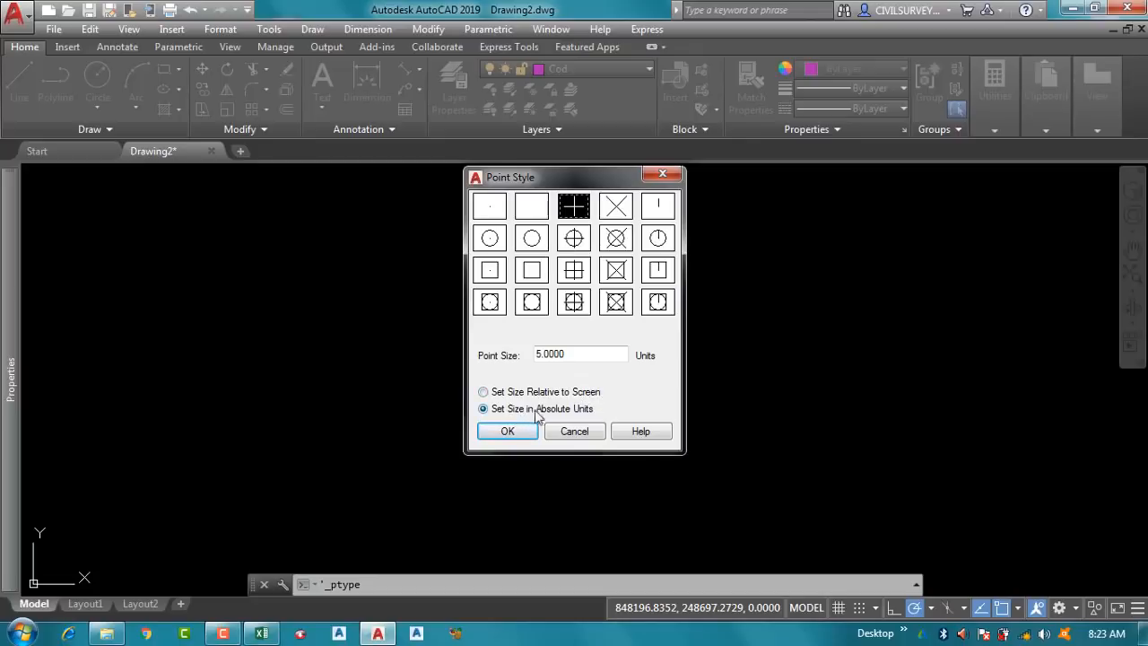
click(566, 432)
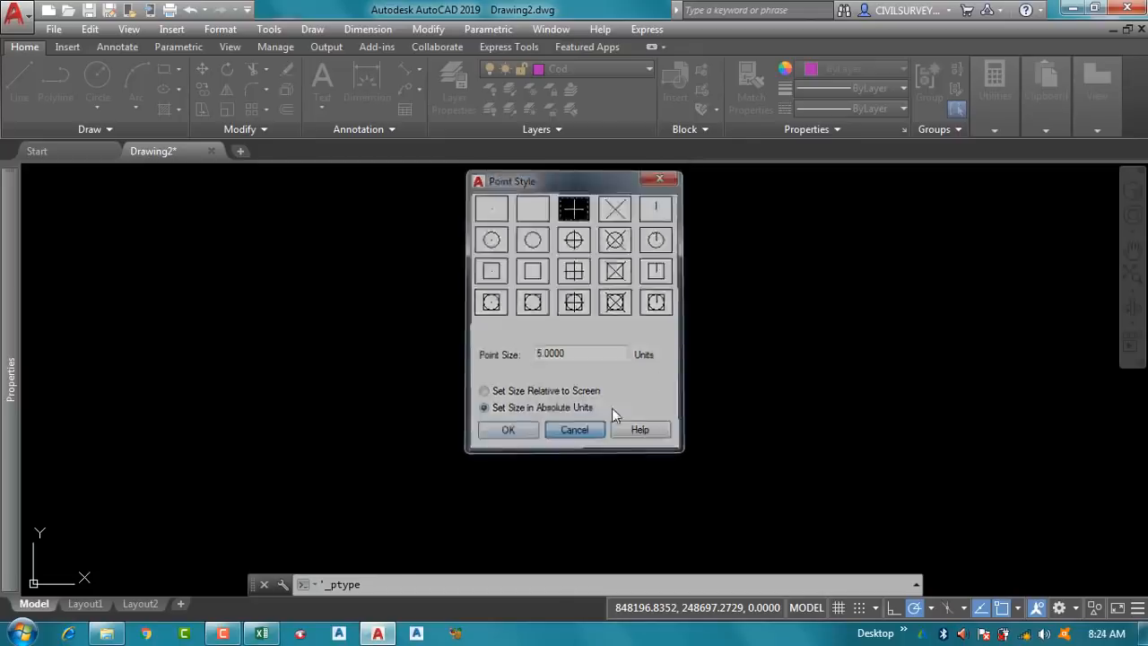
Step: Switch back to the Excel conversion sheet and choose 2D POINT as the object type to generate
click(261, 633)
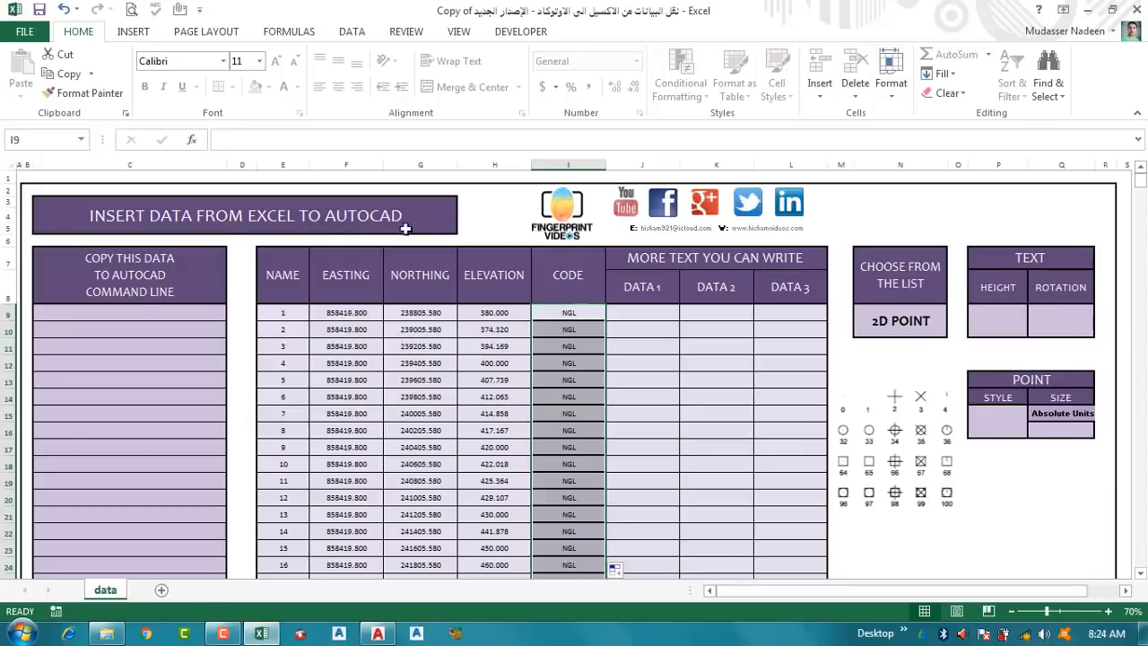
click(924, 321)
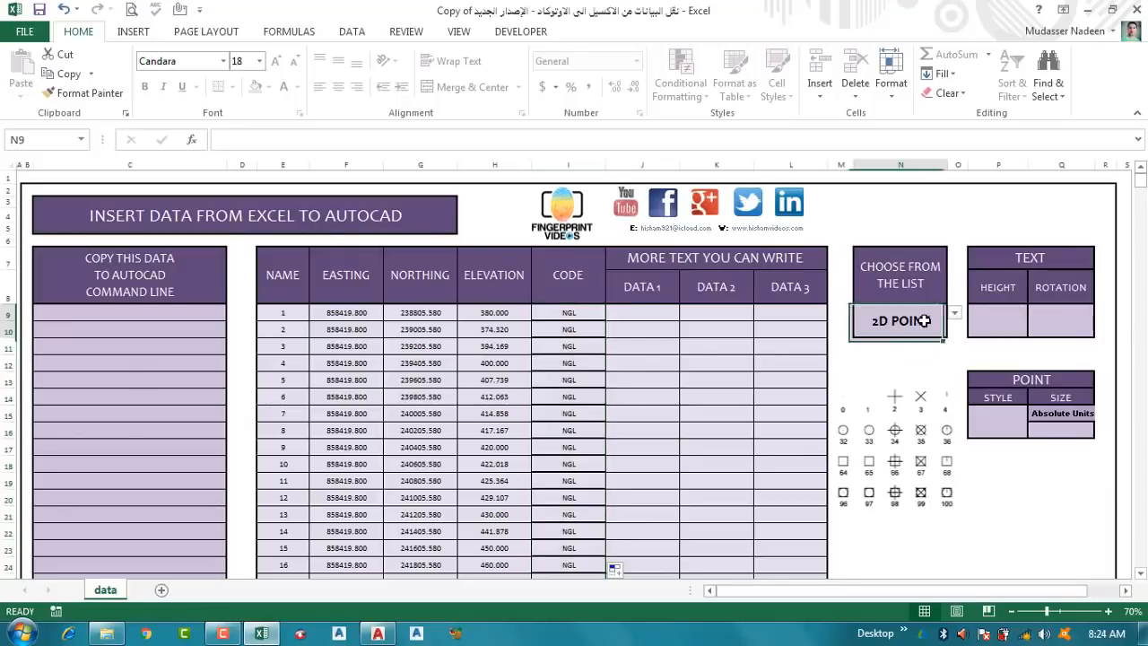
click(956, 319)
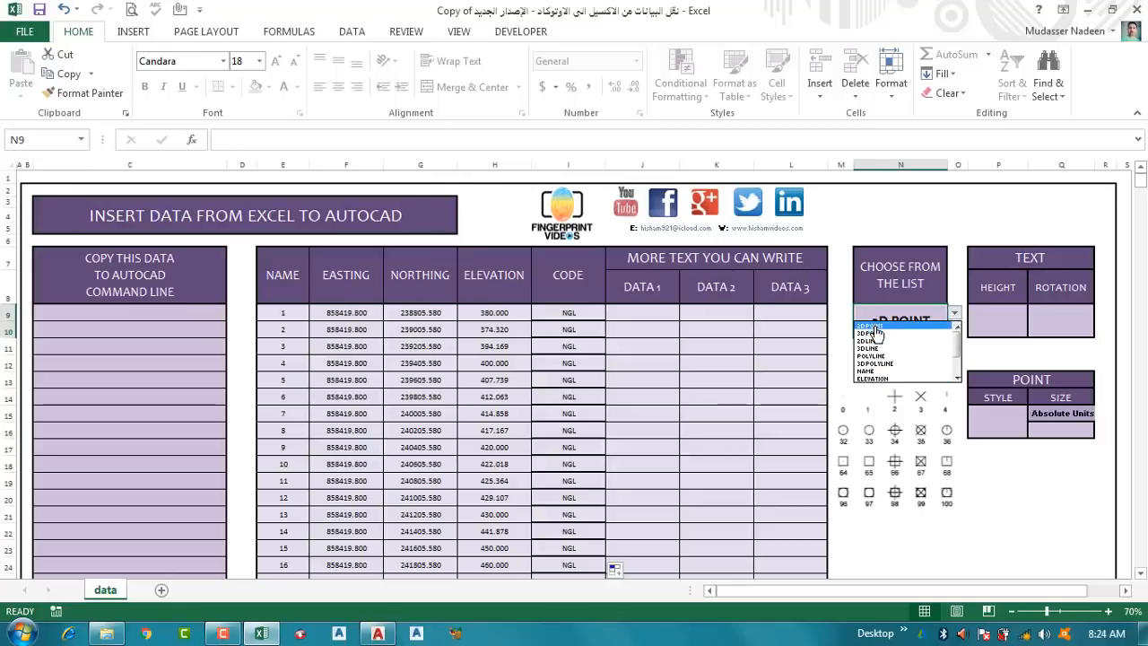
click(873, 327)
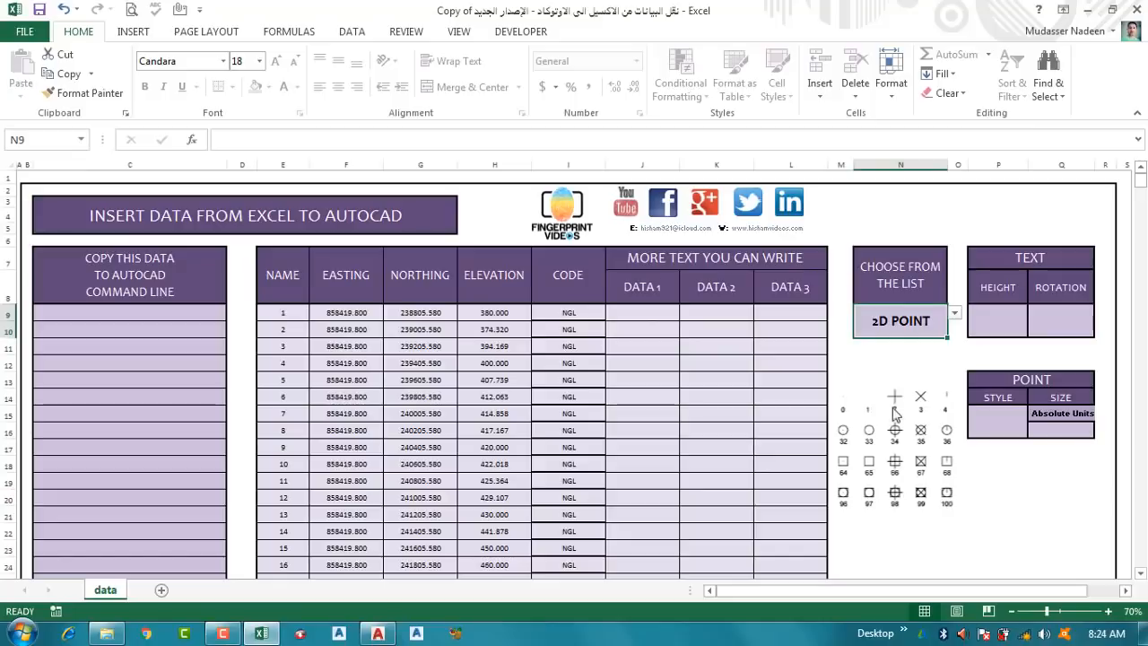
Step: Set the point style to 2 and keep Absolute Units as the point size mode
click(993, 423)
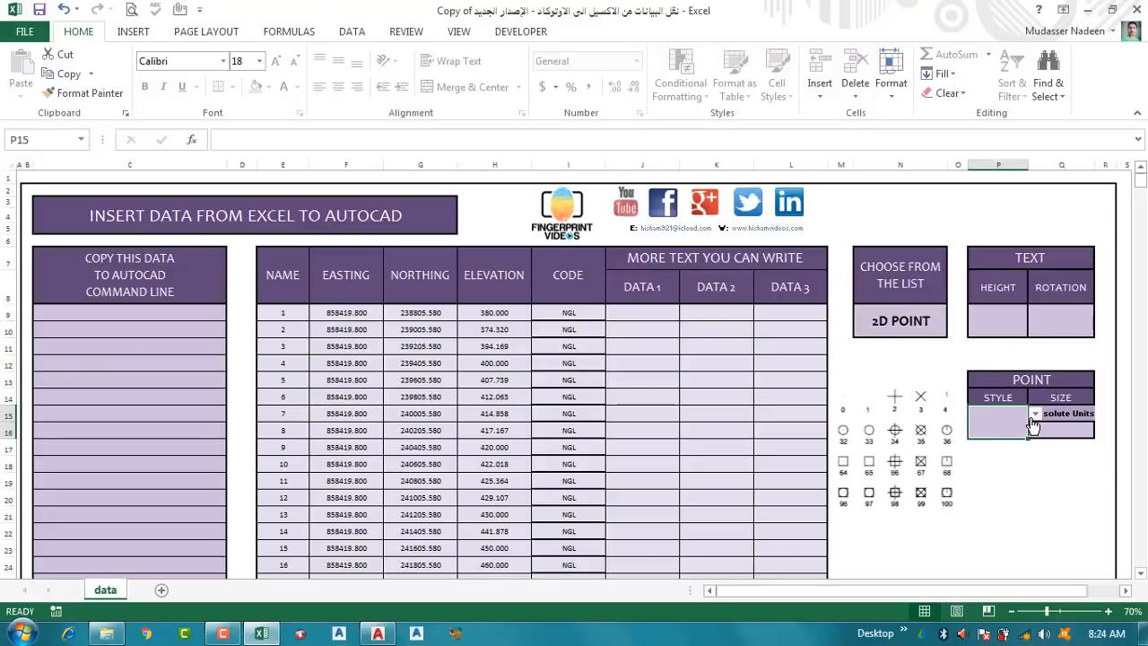
click(1036, 414)
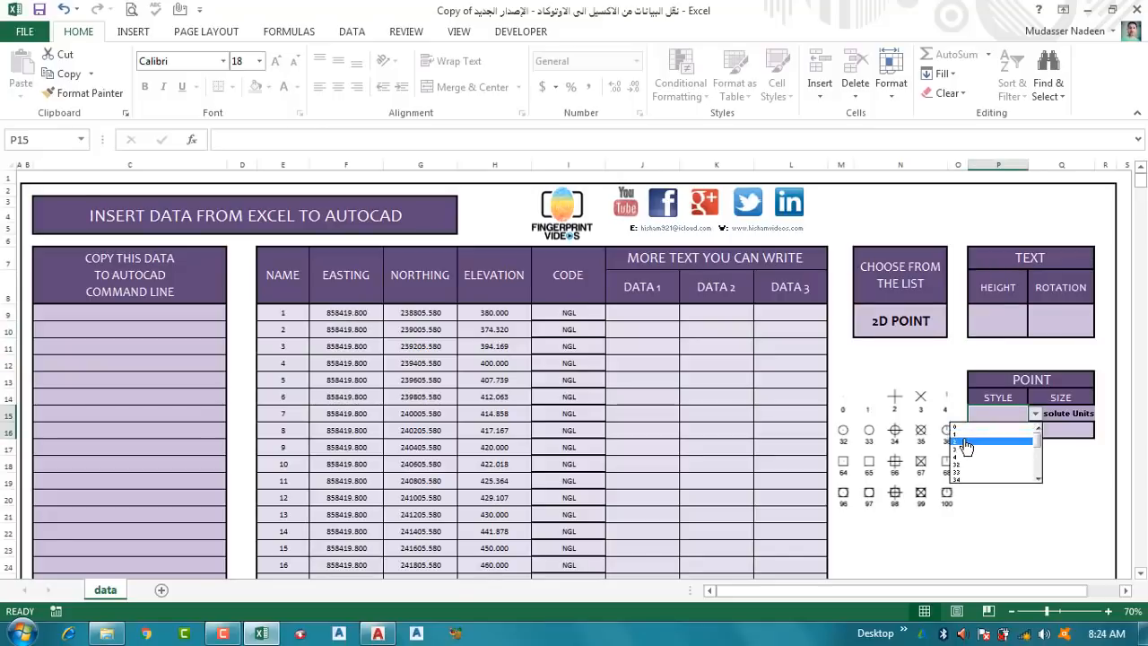
click(998, 420)
text(2)
key(Return)
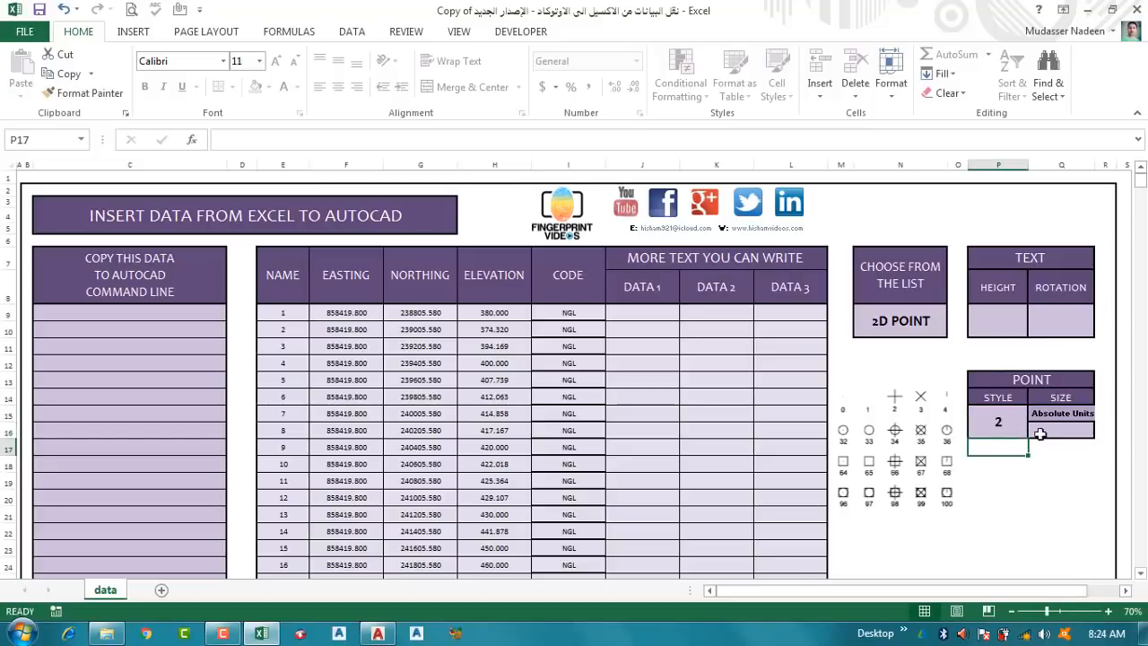
click(1088, 415)
click(1102, 414)
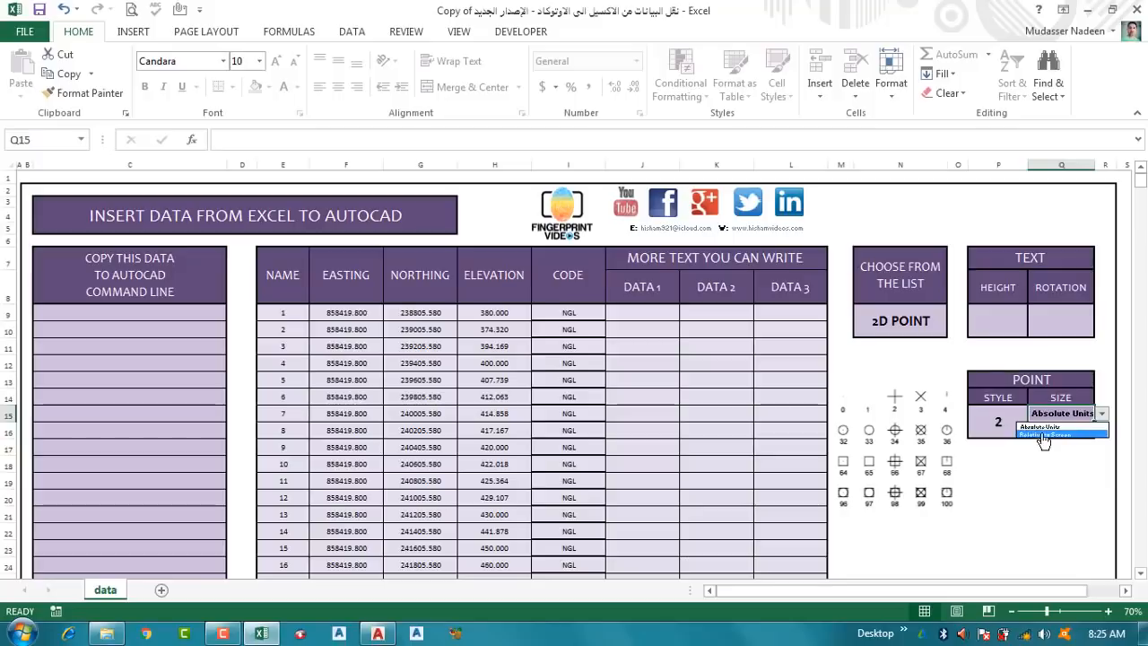
click(1102, 413)
Step: Switch to AutoCAD and place a single test point in the empty drawing with the POINT command
click(1088, 11)
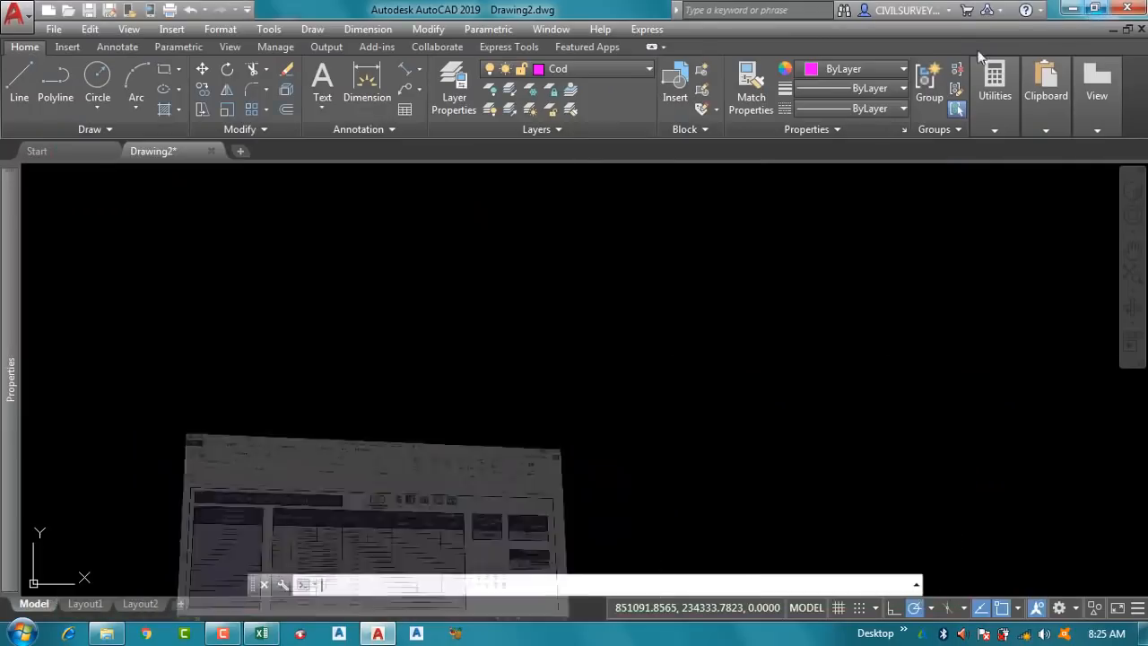
text(POINT)
key(Return)
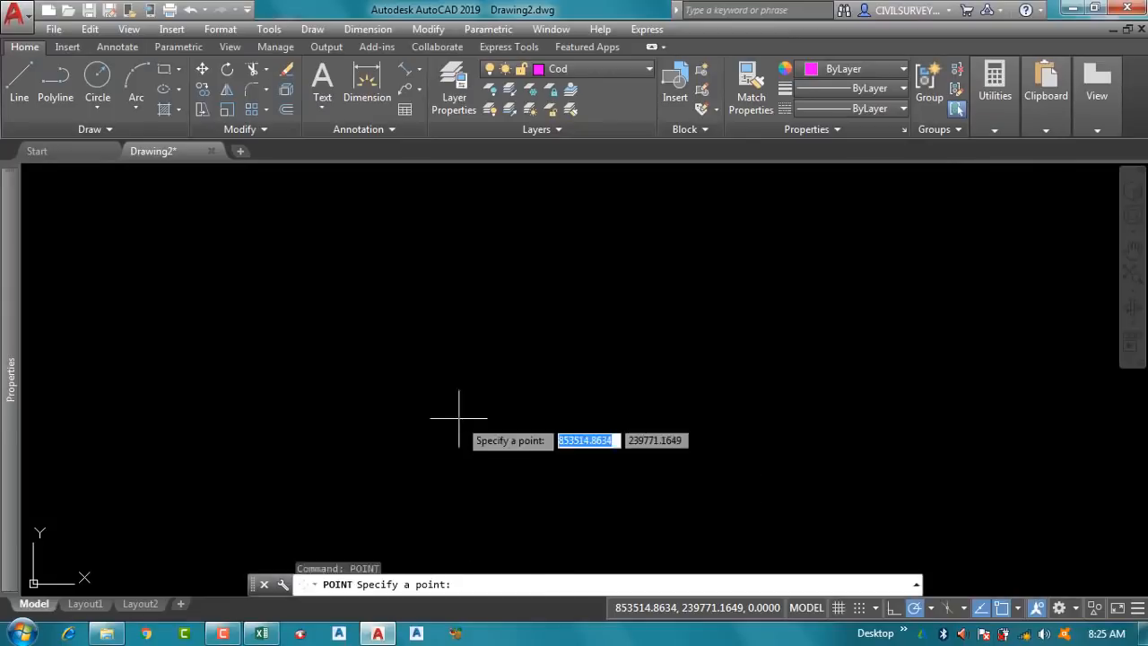
Step: Set the point size relative to the screen at 5% and check how the test point displays at different scales
click(220, 28)
click(259, 297)
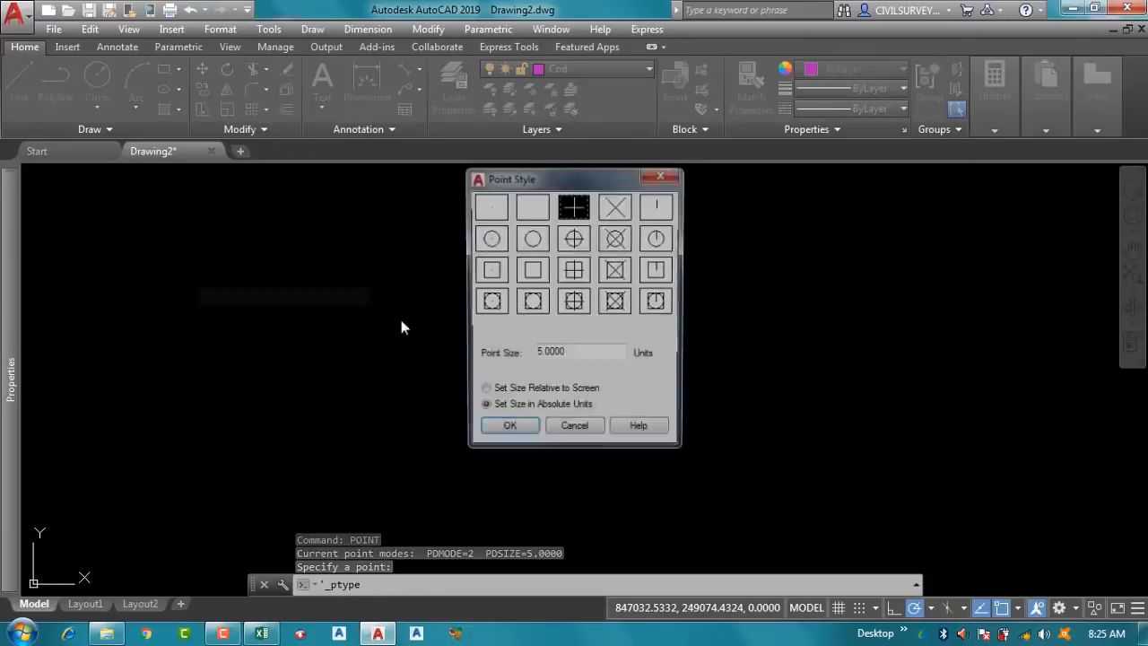
click(531, 392)
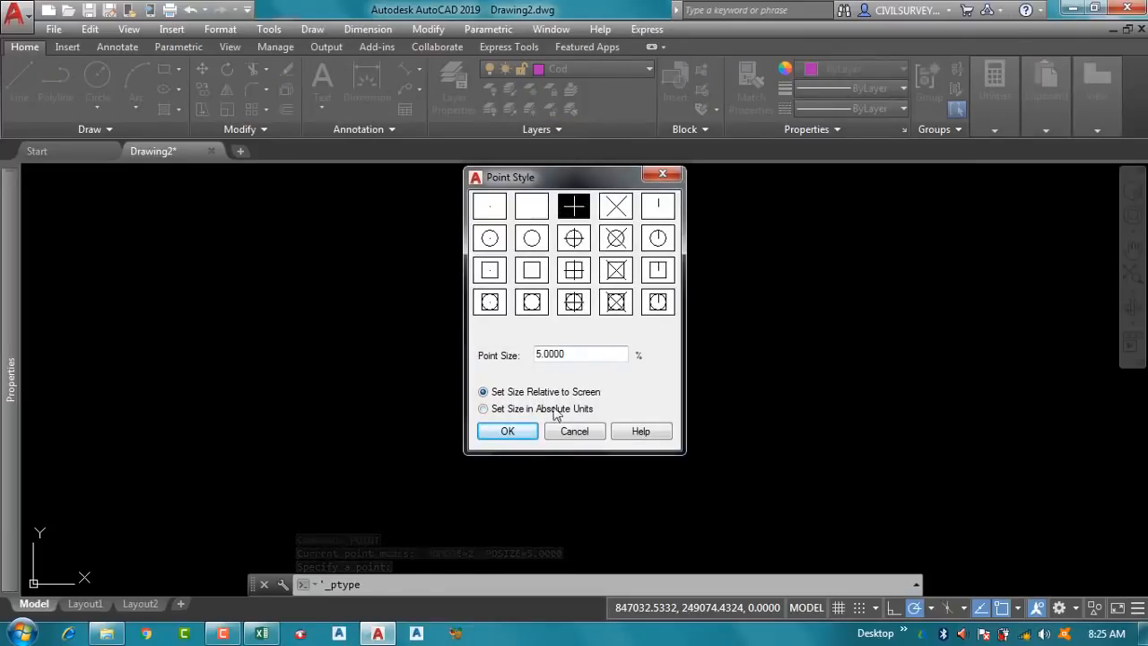
click(508, 431)
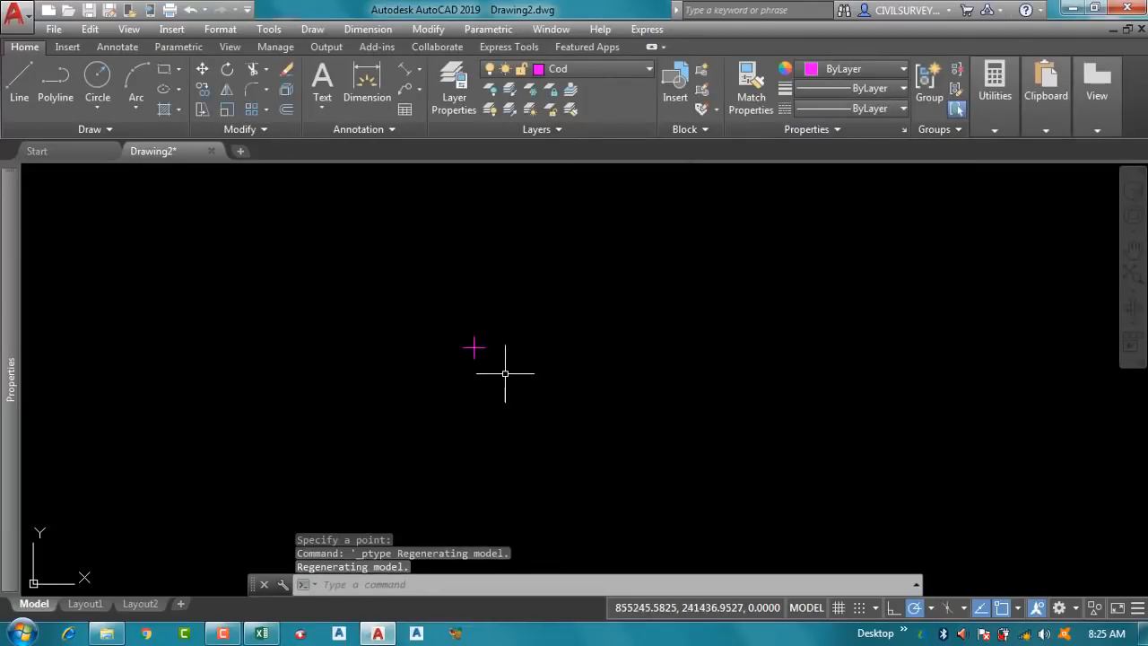
key(Escape)
scroll(523, 299, down, 10)
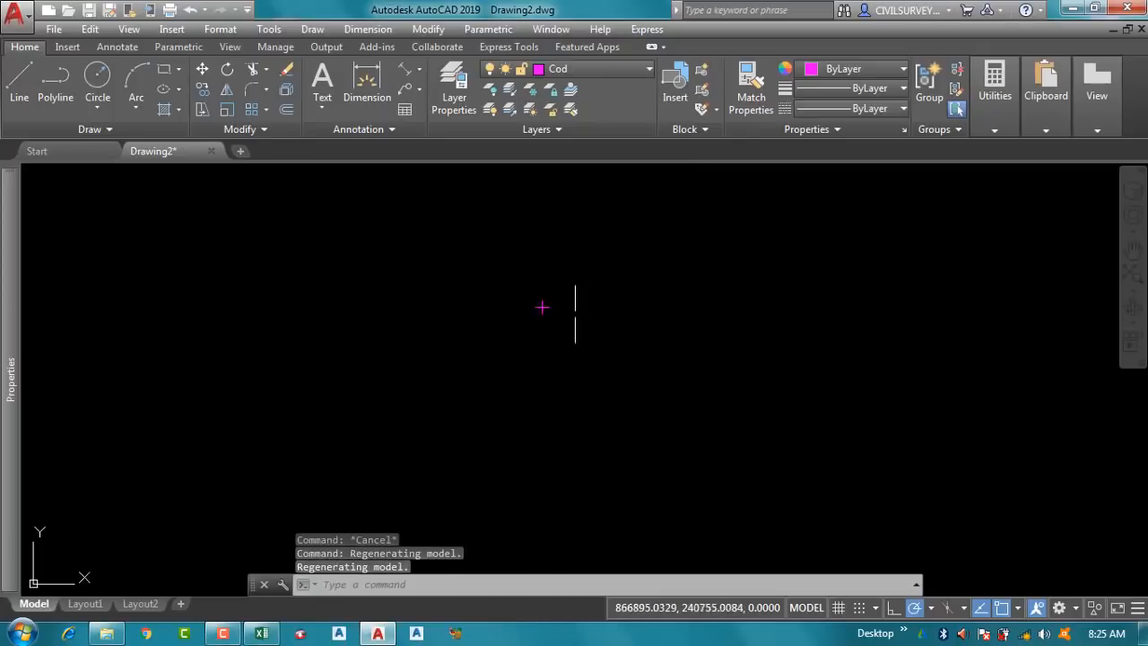
scroll(607, 438, down, 3)
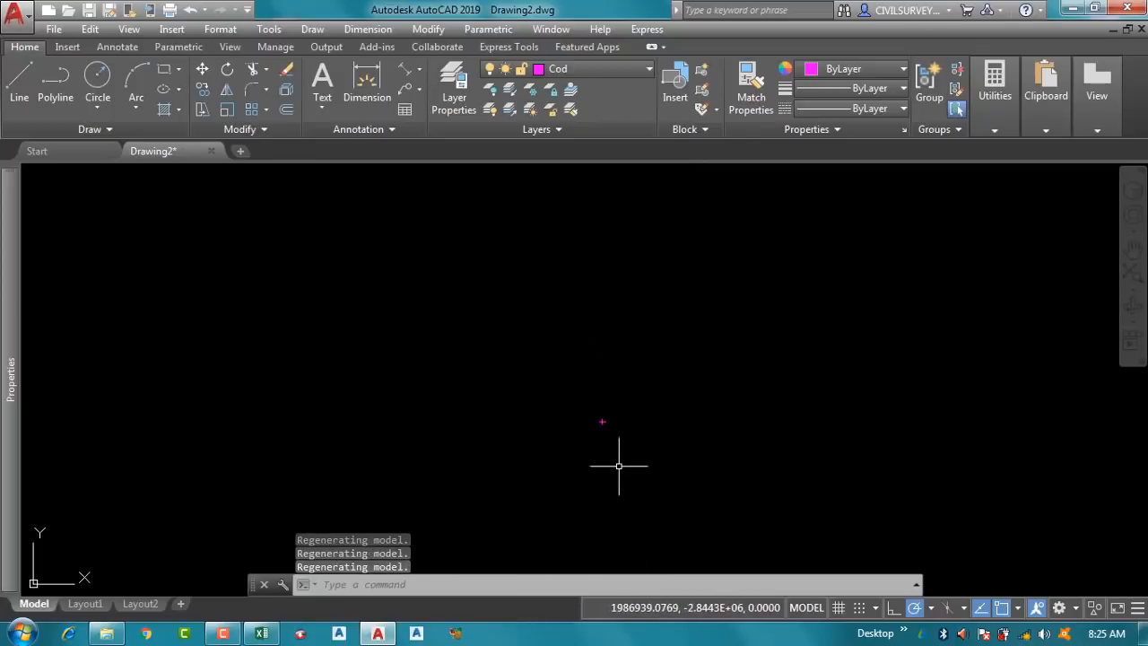
Step: Regenerate the drawing at several zoom levels to examine how the screen-relative test point changes its displayed size
text(re)
key(Return)
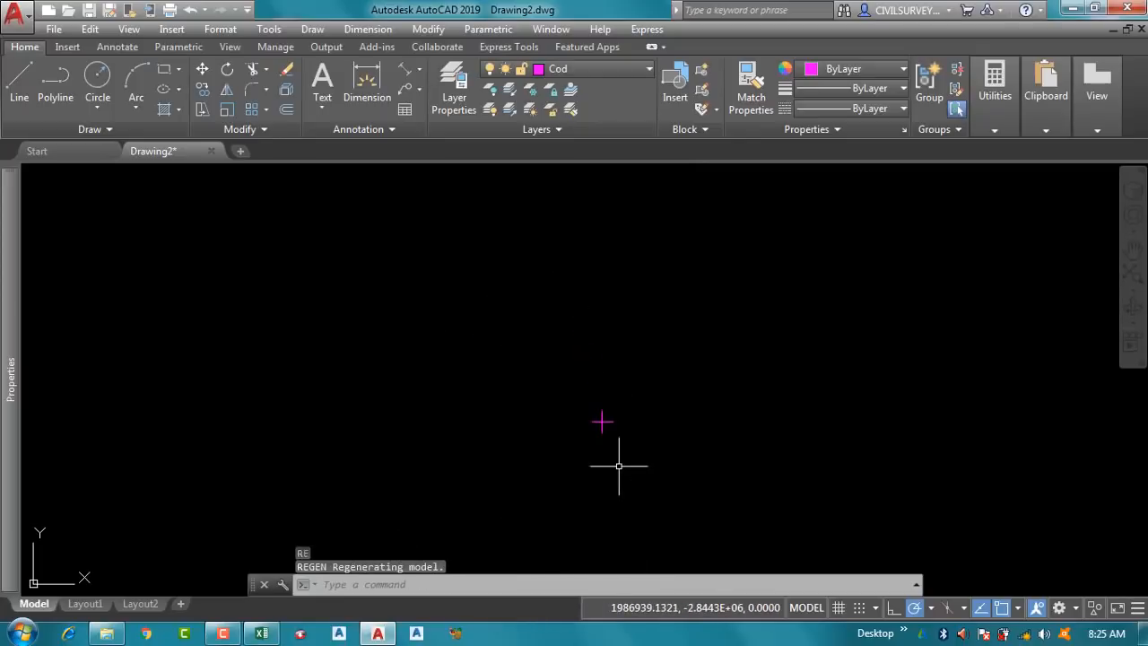
scroll(622, 369, down, 10)
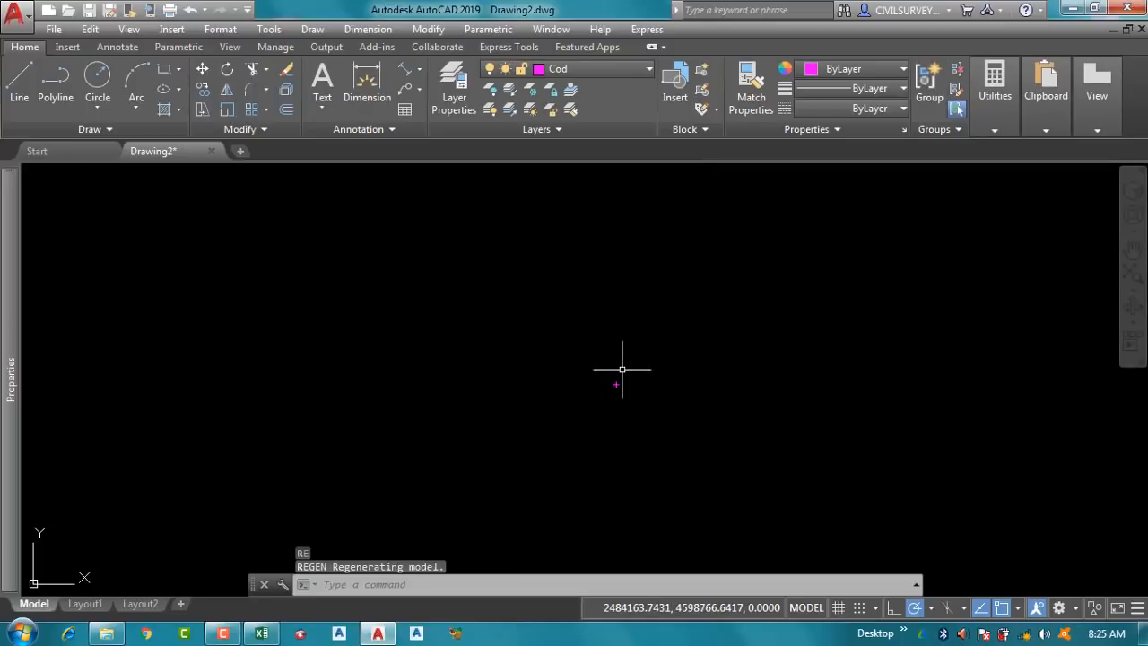
scroll(615, 390, up, 6)
scroll(641, 231, up, 3)
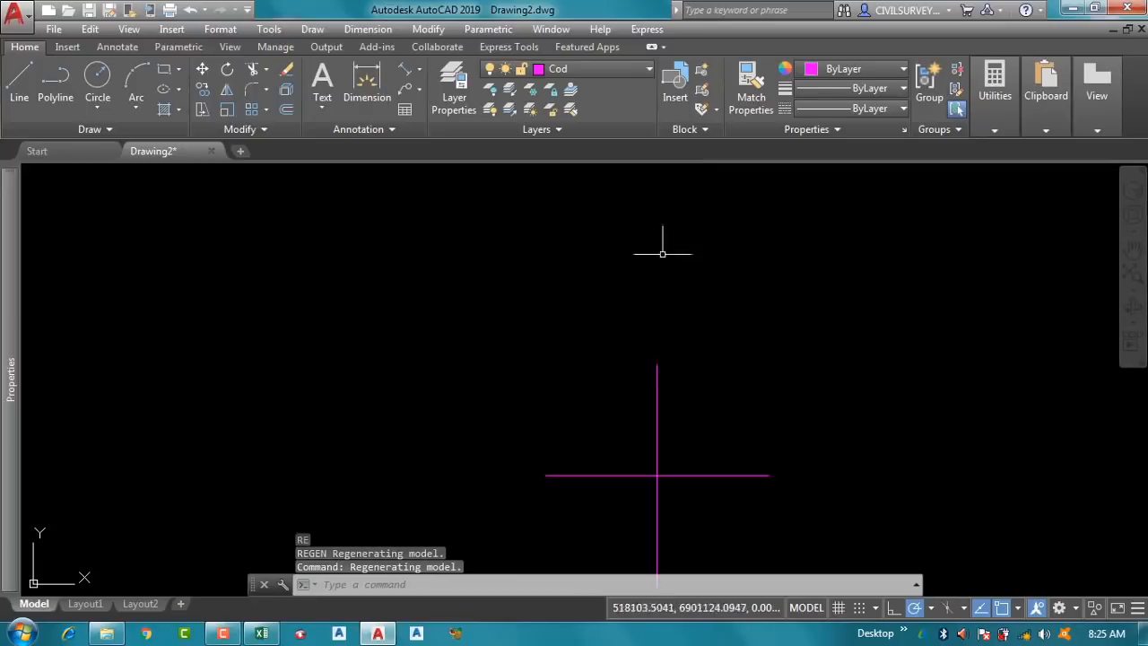
scroll(670, 441, up, 4)
middle_drag(651, 384, 653, 341)
text(RE)
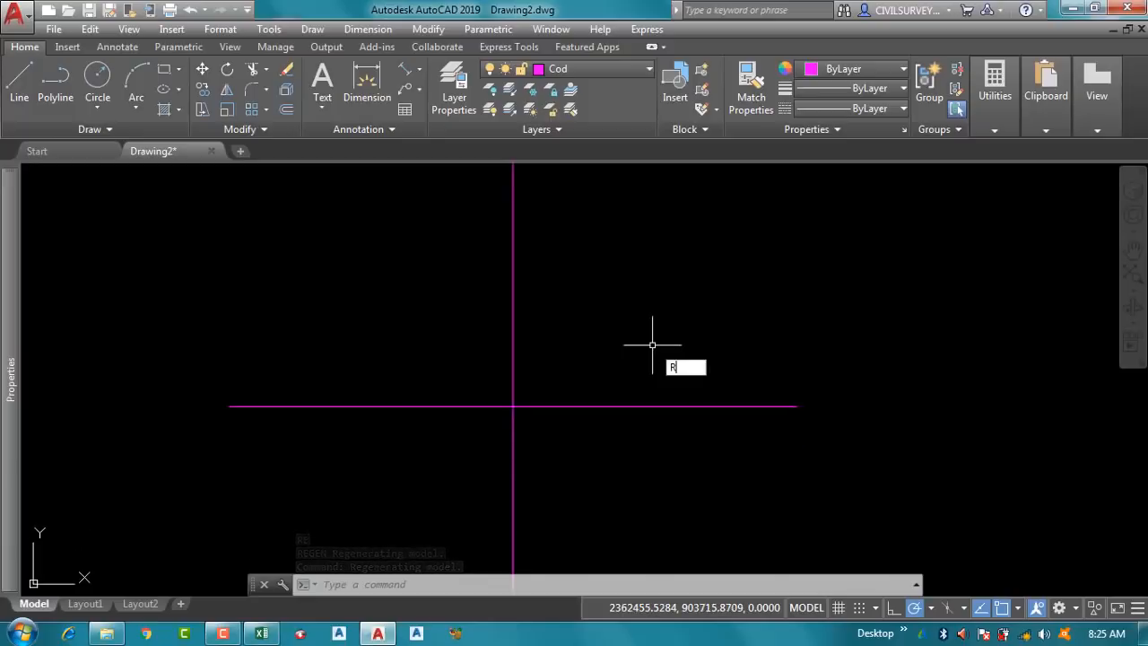
key(Return)
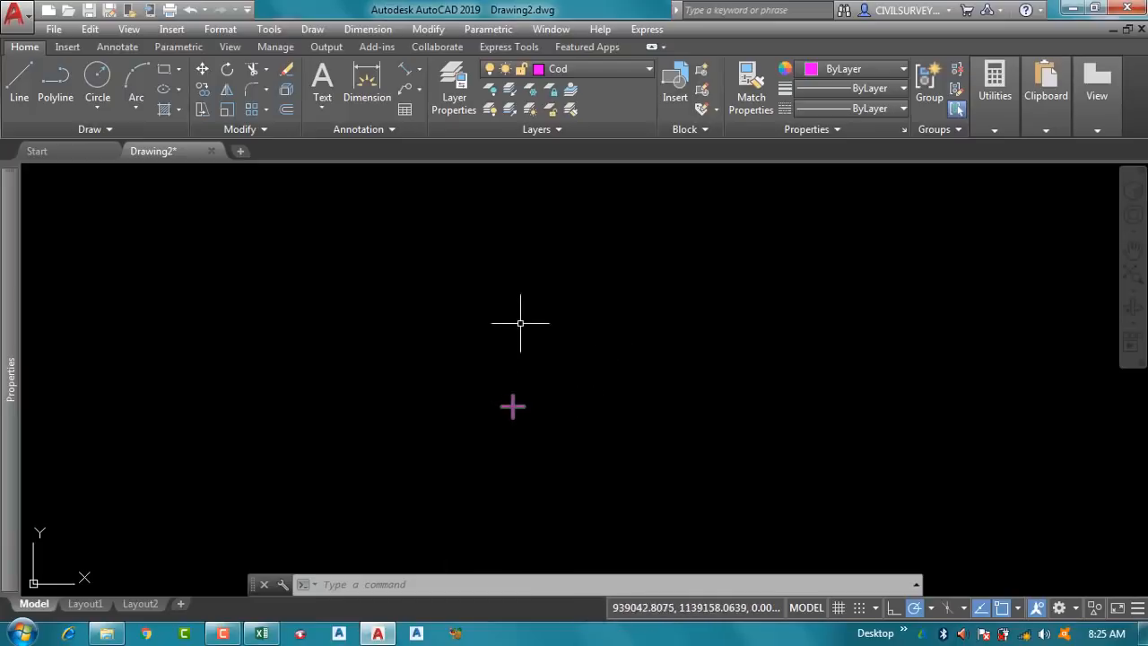
Step: Change the point style to size in absolute units with a point size of 5 units
click(225, 30)
click(262, 297)
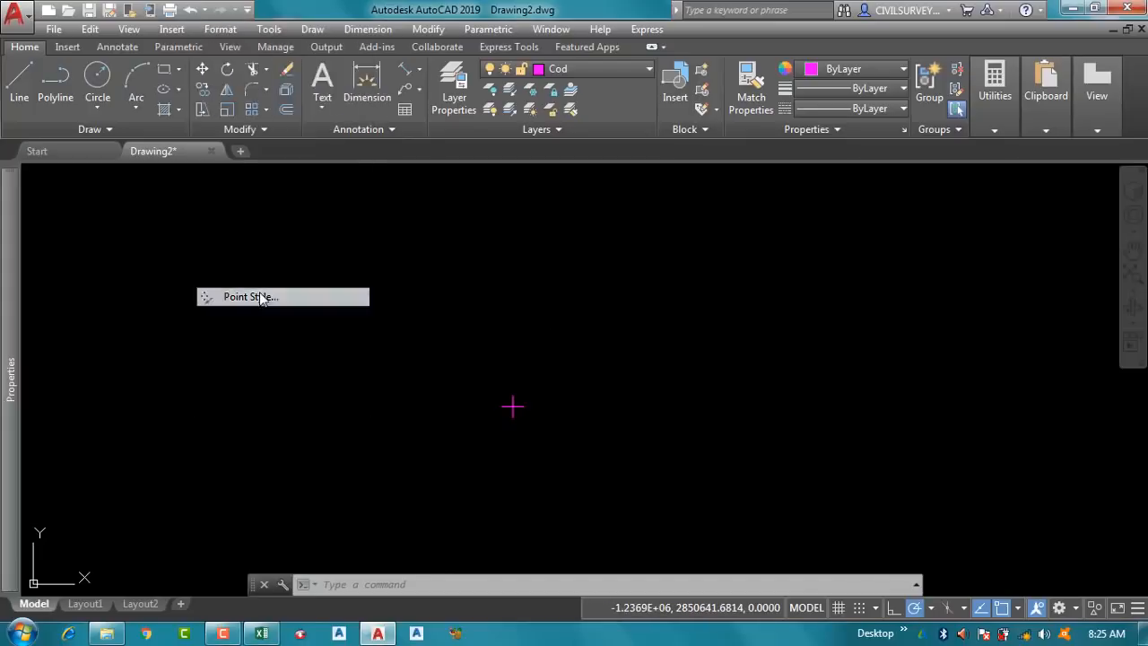
click(515, 409)
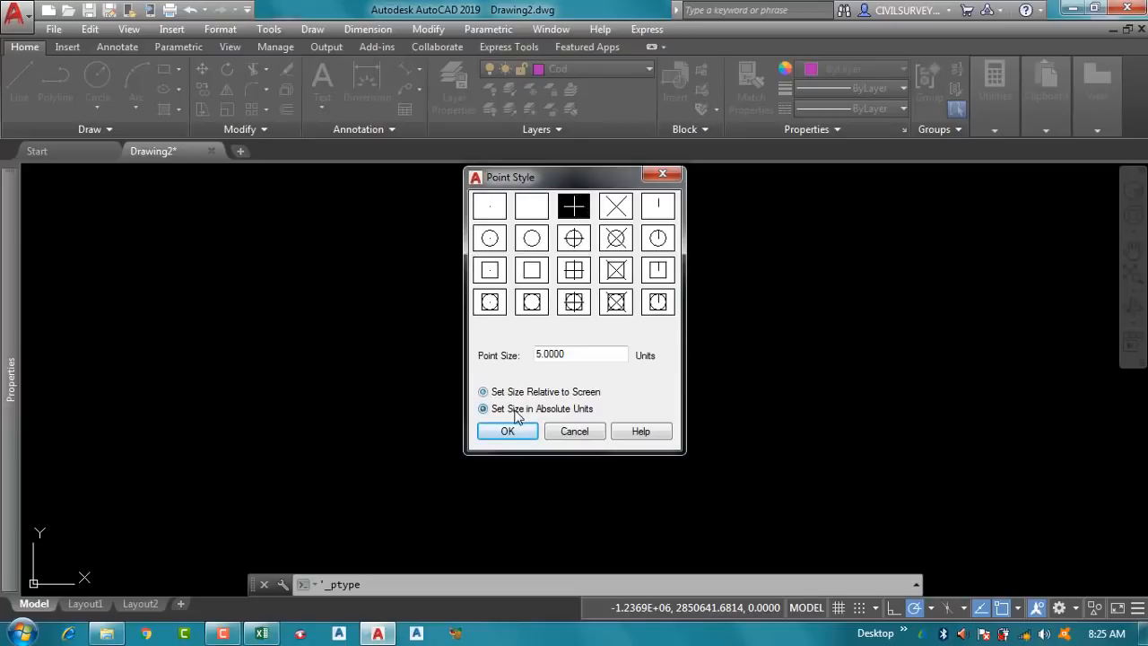
drag(568, 355, 528, 355)
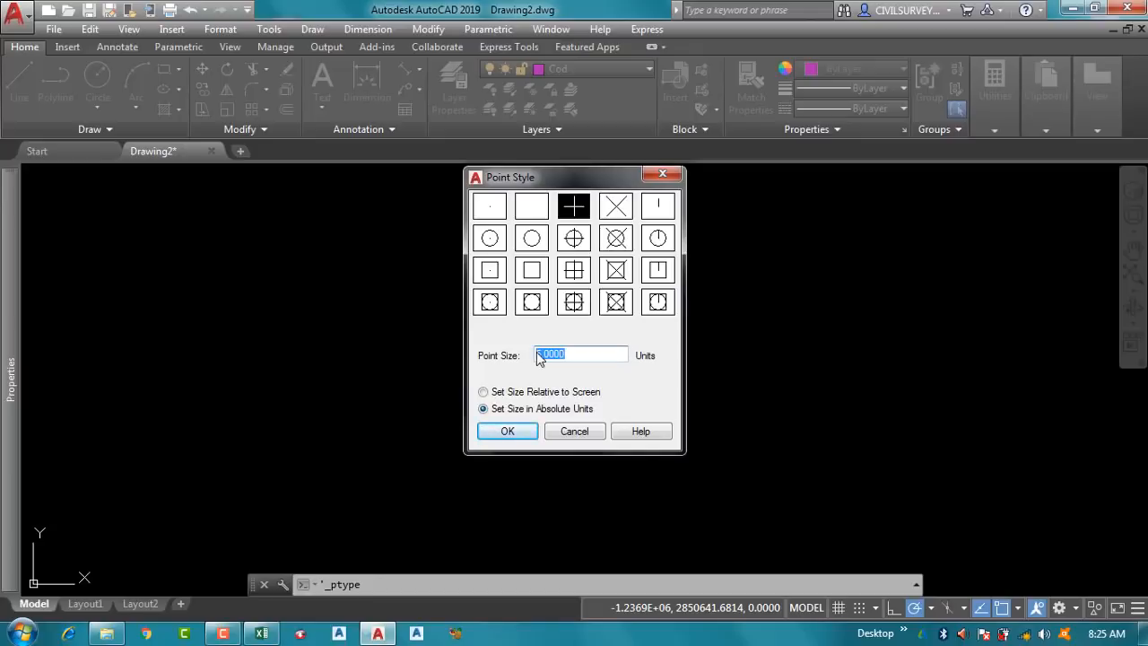
text(5)
key(Return)
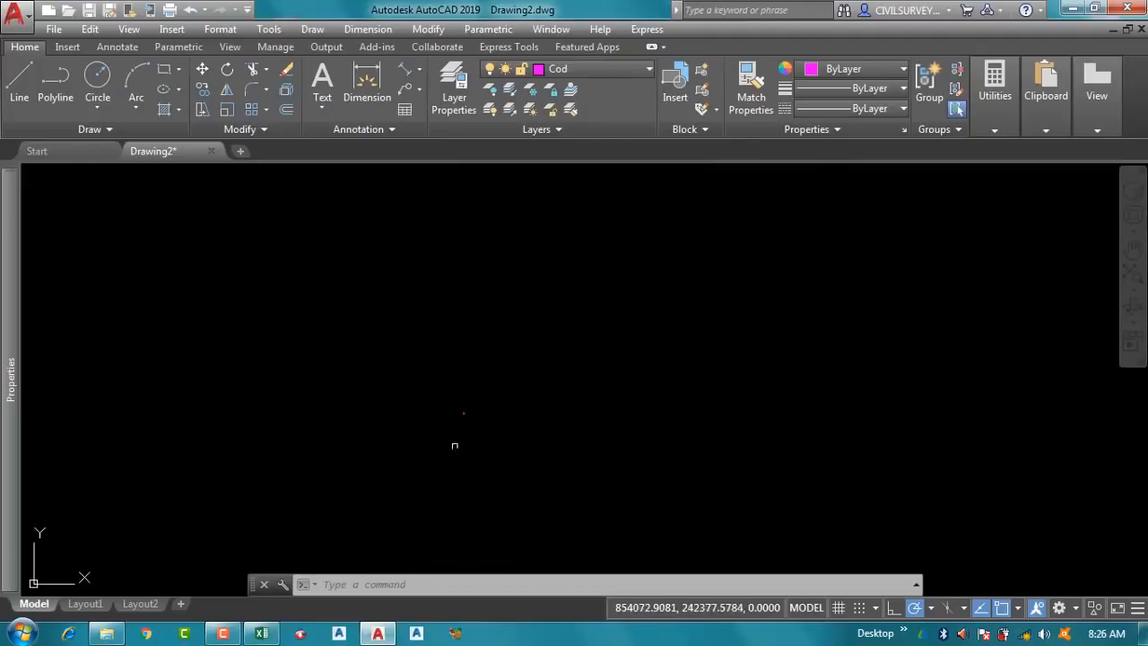
Step: Examine how the absolute-size test point displays at different zoom levels, regenerating the drawing to compare
scroll(453, 328, up, 8)
middle_drag(524, 267, 532, 328)
scroll(577, 267, up, 8)
scroll(576, 259, down, 2)
scroll(575, 260, down, 4)
scroll(654, 315, down, 4)
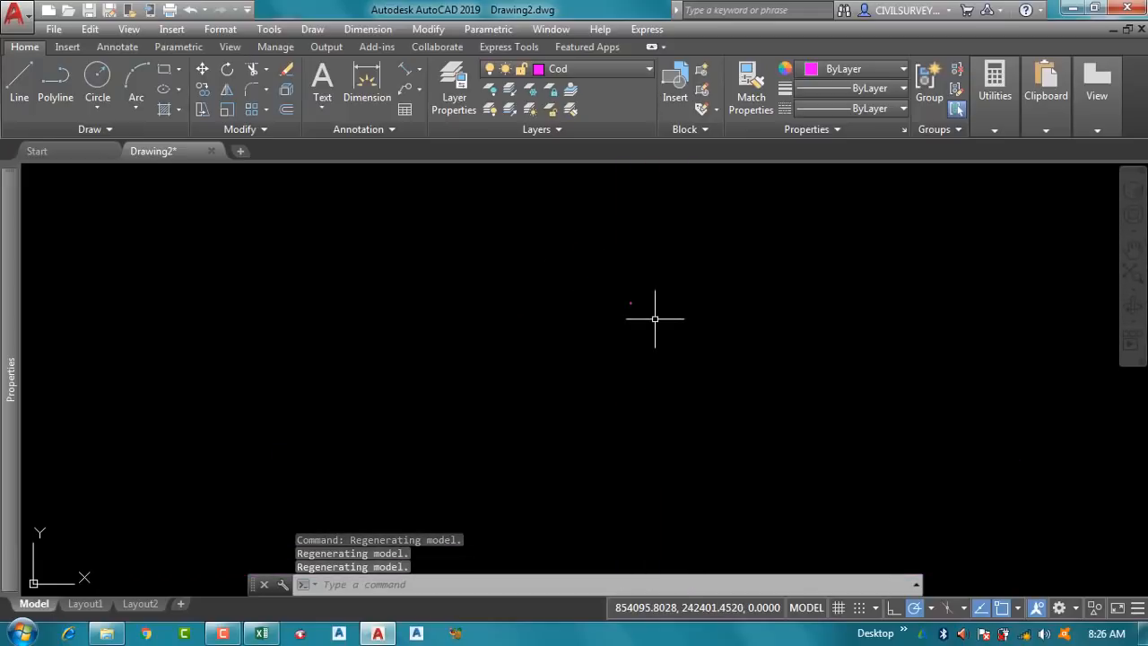
text(re)
key(Return)
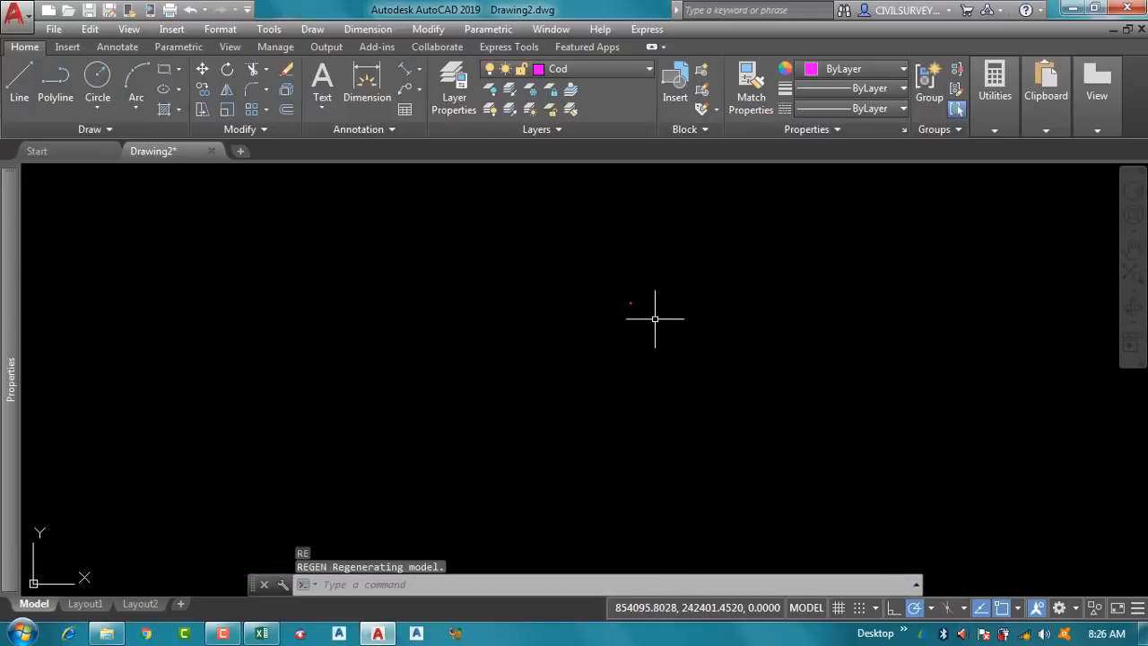
scroll(649, 313, up, 5)
middle_drag(539, 236, 571, 318)
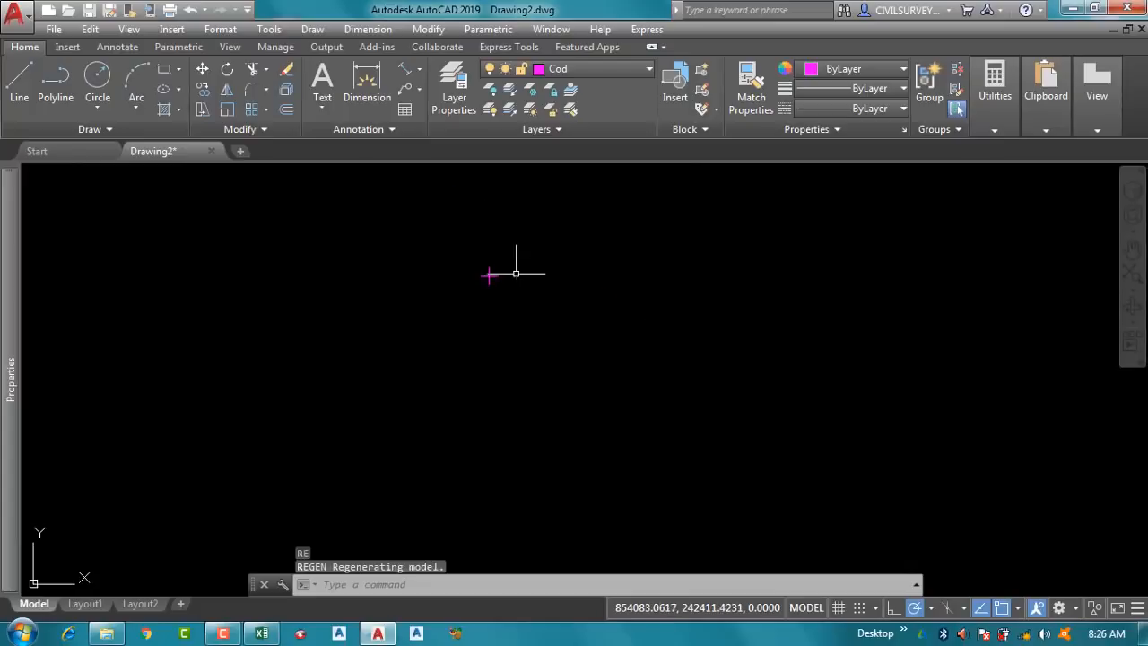
Step: Erase the test point from the drawing
click(531, 225)
click(358, 367)
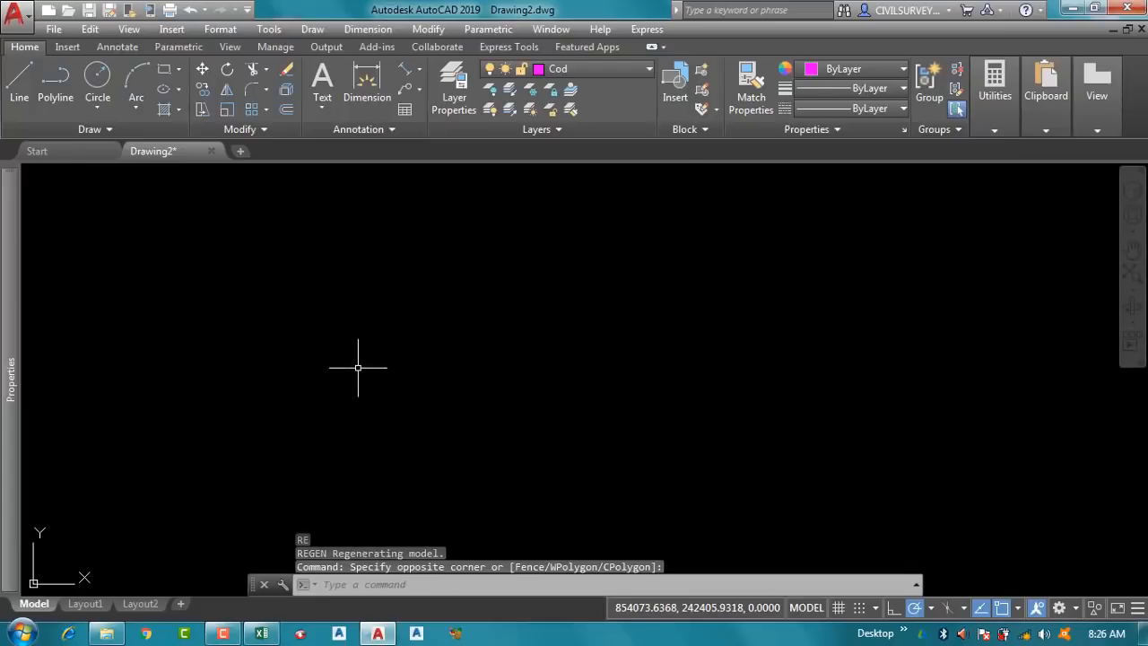
key(Delete)
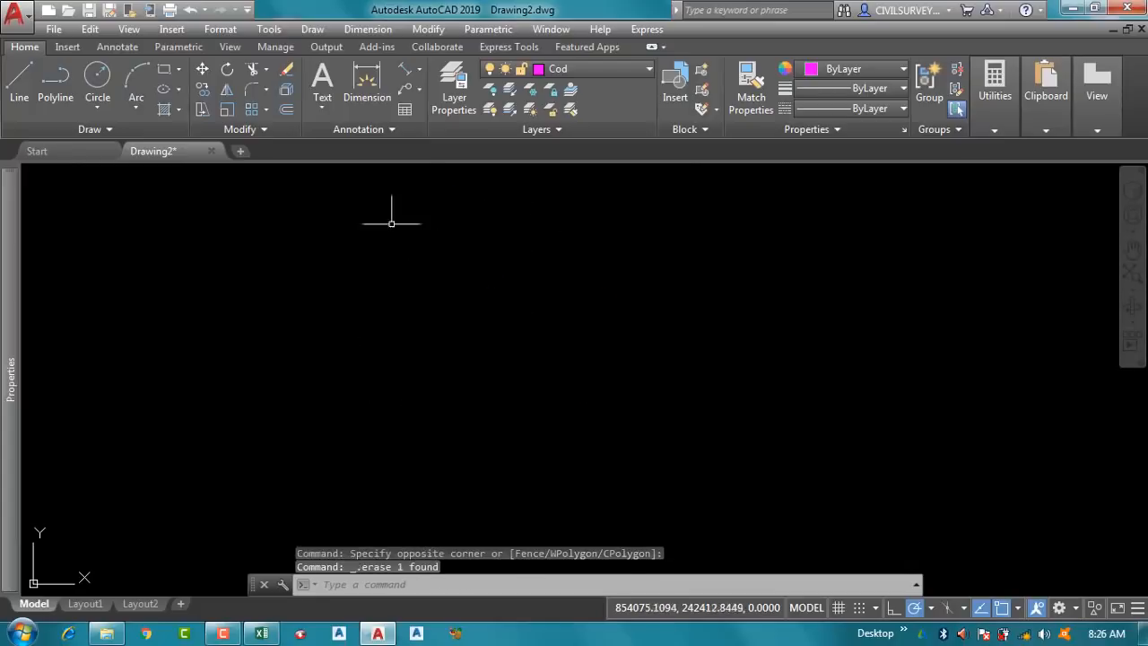
Step: Switch to the Excel conversion sheet, keep Absolute Units as the size mode and set the point size to 5
click(1074, 9)
click(261, 634)
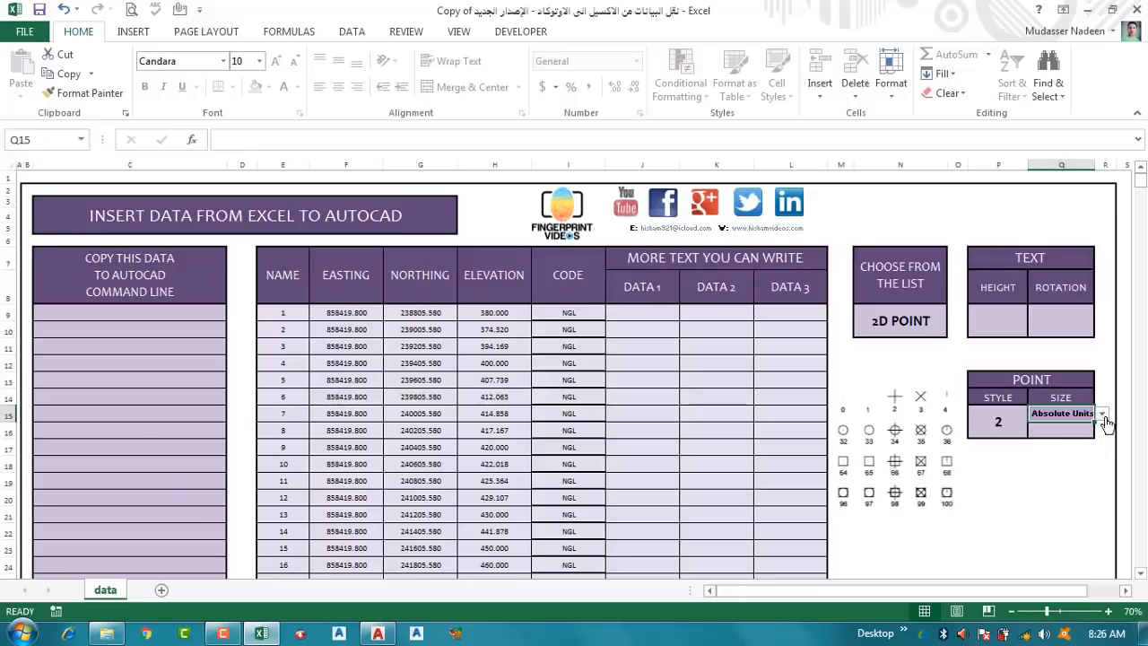
click(1103, 414)
ctrl+scroll(1074, 443, up, 1)
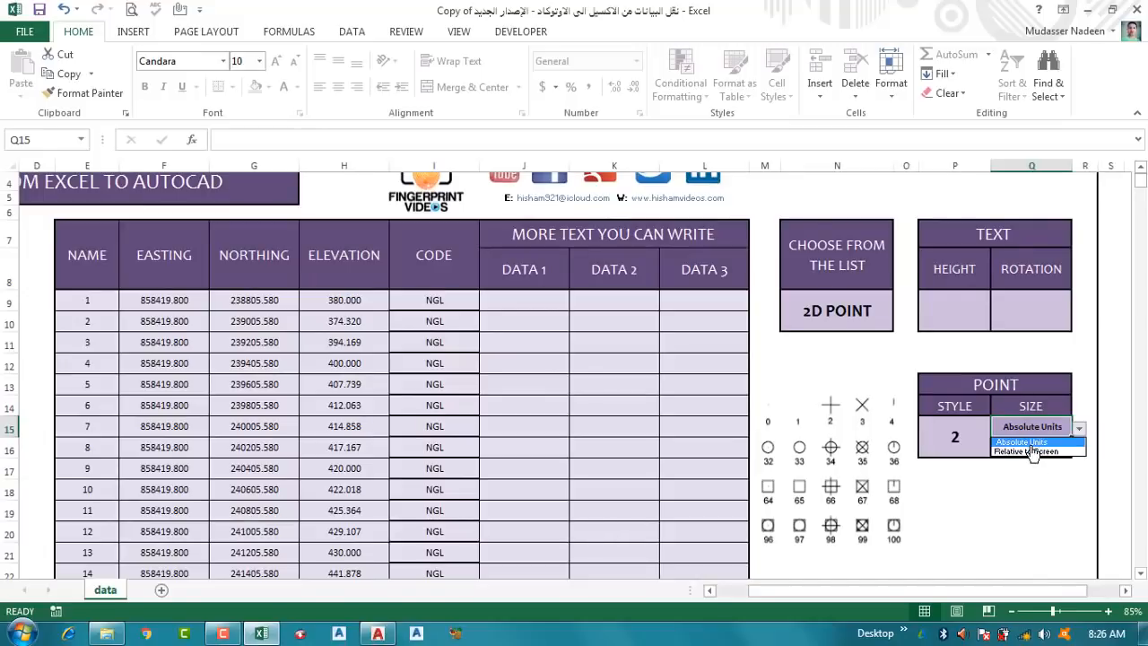
ctrl+scroll(1005, 366, down, 2)
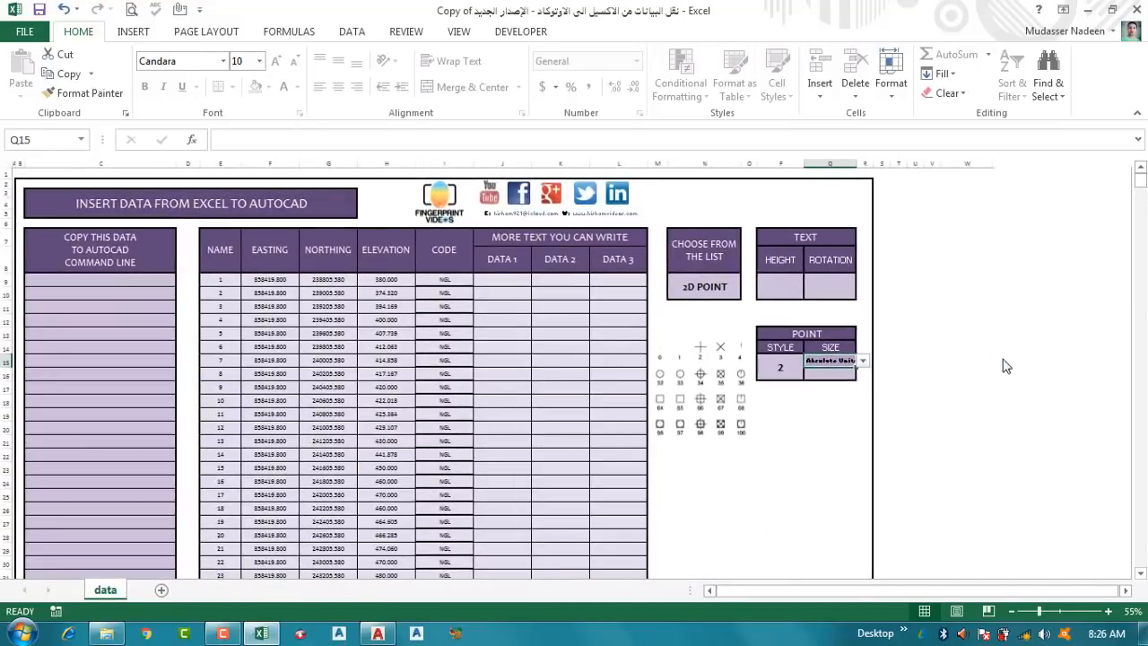
ctrl+scroll(775, 433, up, 1)
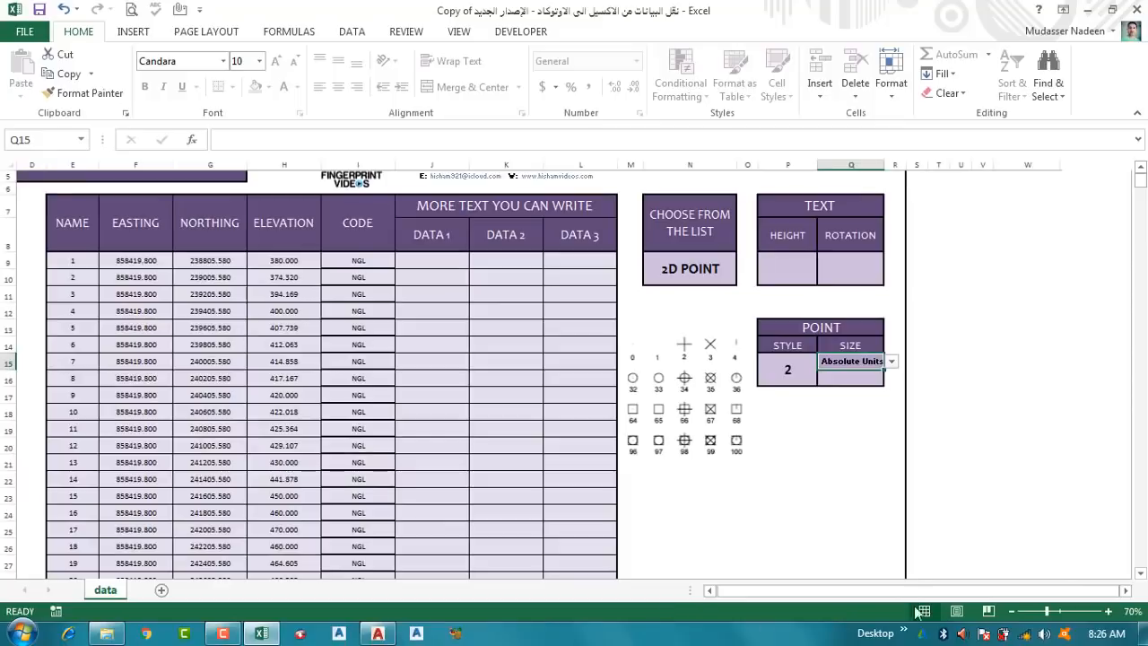
drag(948, 594, 781, 551)
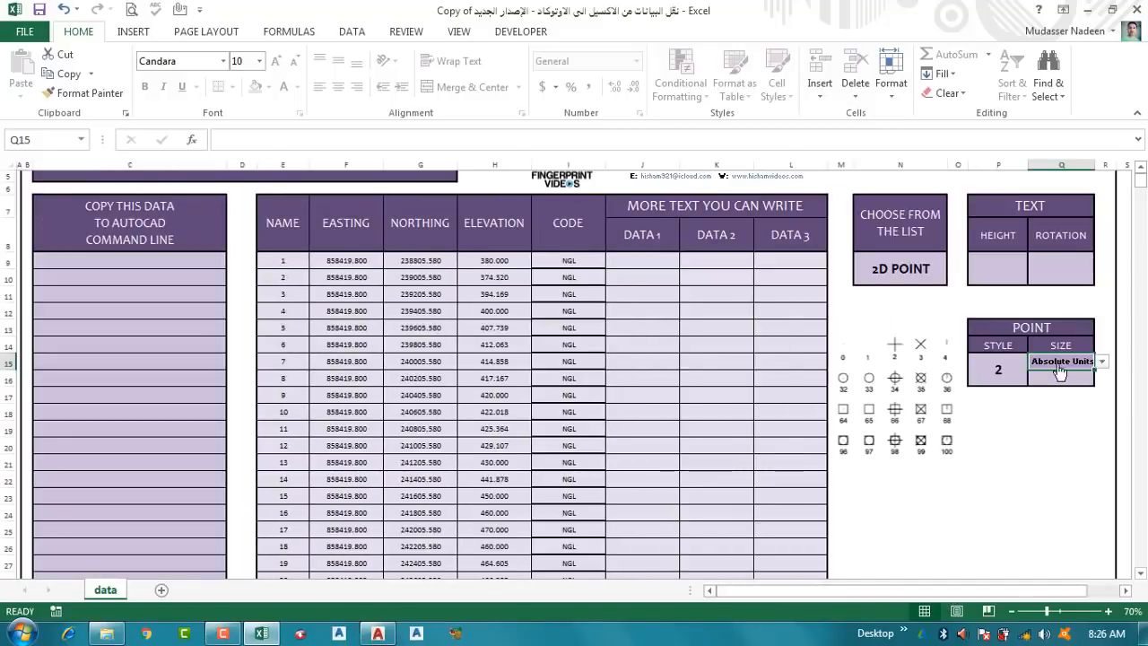
click(1069, 379)
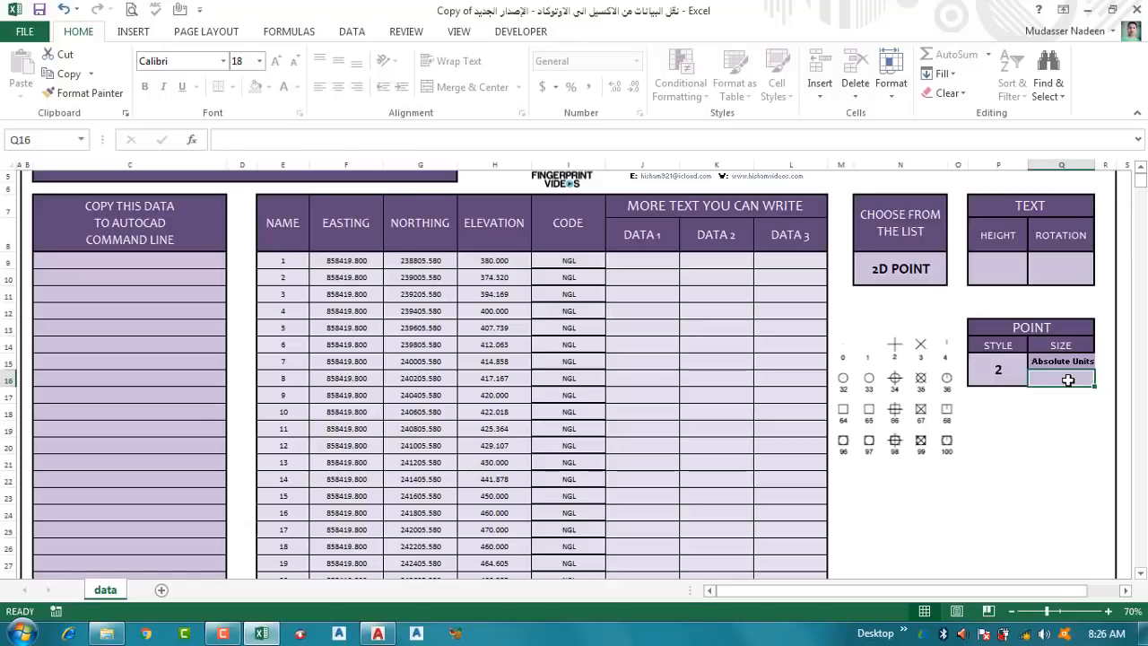
text(5)
key(Return)
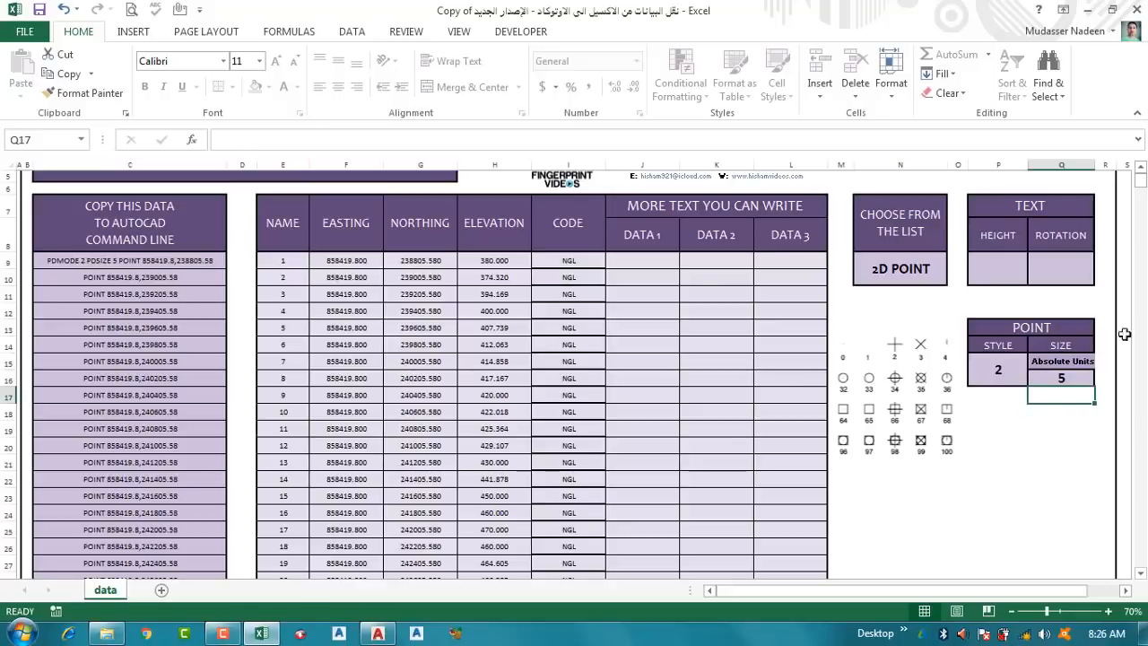
Step: Clear the point size in the conversion sheet and enter 5 again
click(1069, 378)
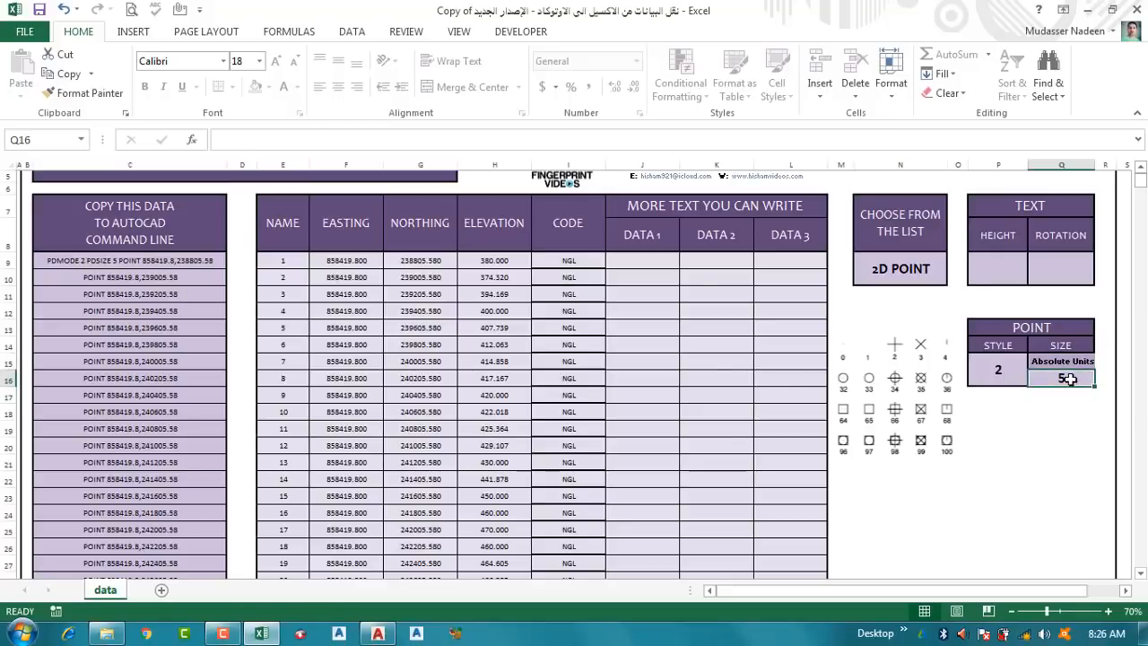
key(Delete)
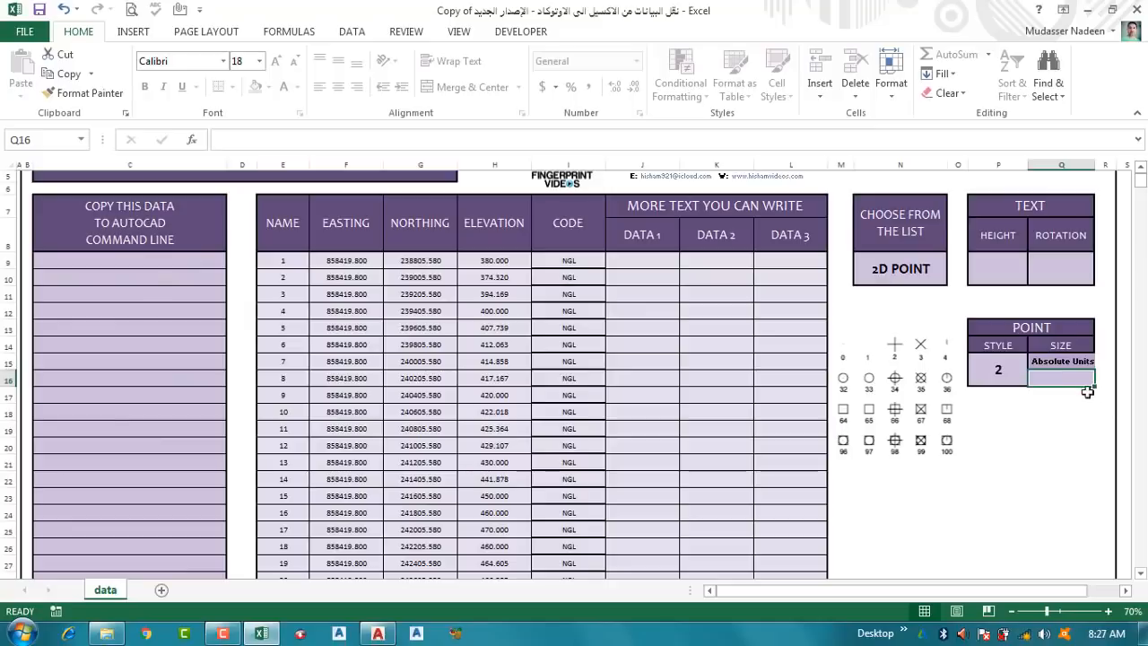
text(5)
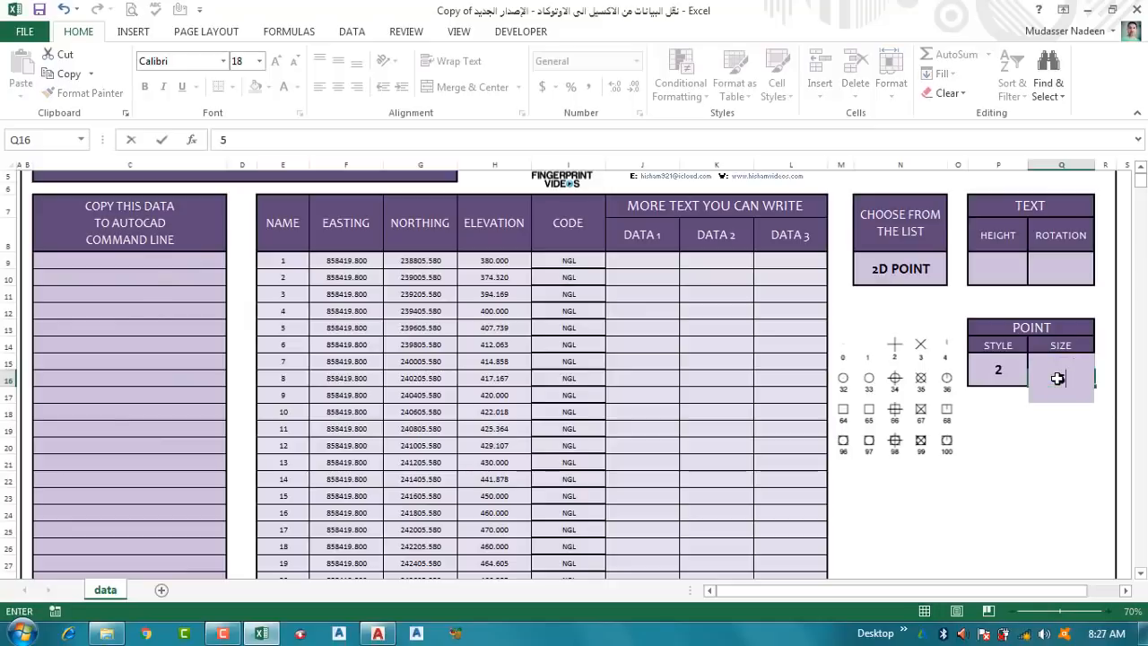
key(Return)
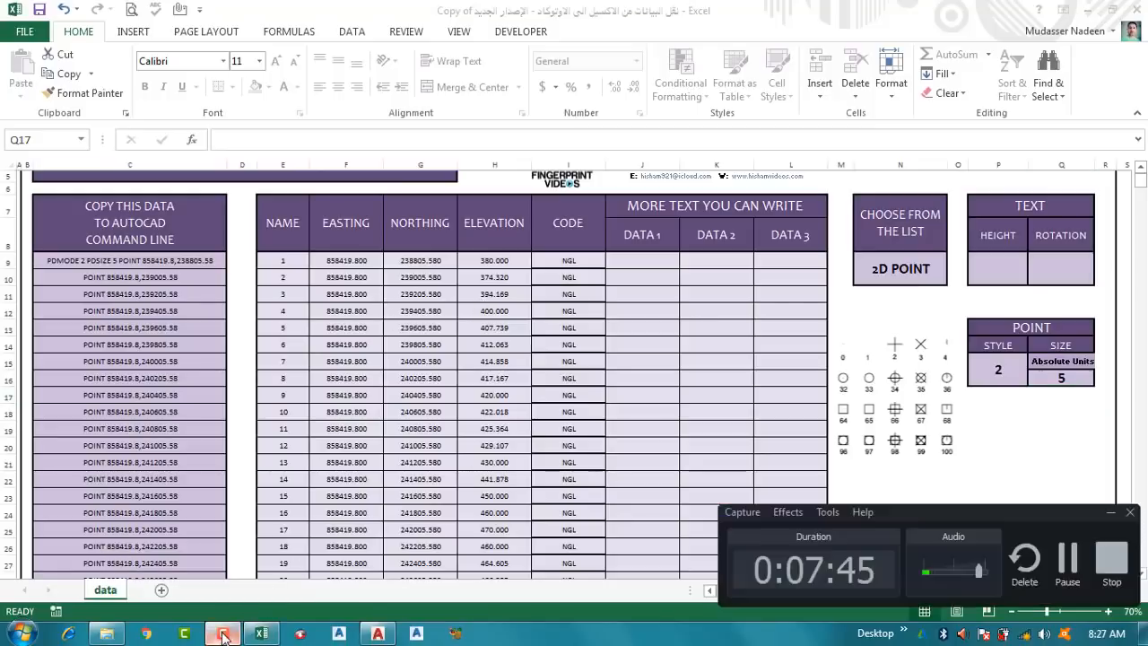
Step: Copy all generated point commands from the column meant for the AutoCAD command line
mouse_move(158, 260)
mouse_down()
mouse_move(155, 622)
mouse_move(173, 162)
mouse_move(172, 263)
mouse_up()
right_click(172, 222)
click(203, 250)
scroll(210, 359, up, 20)
Step: Switch to AutoCAD and make Point_No the current layer
click(378, 634)
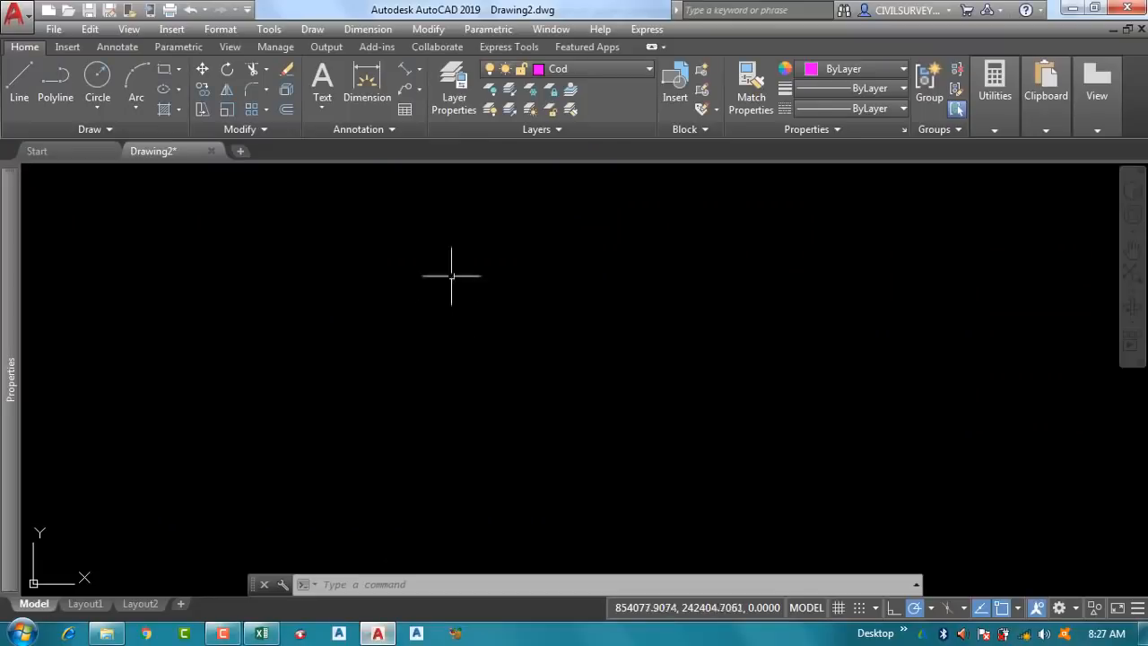
click(579, 71)
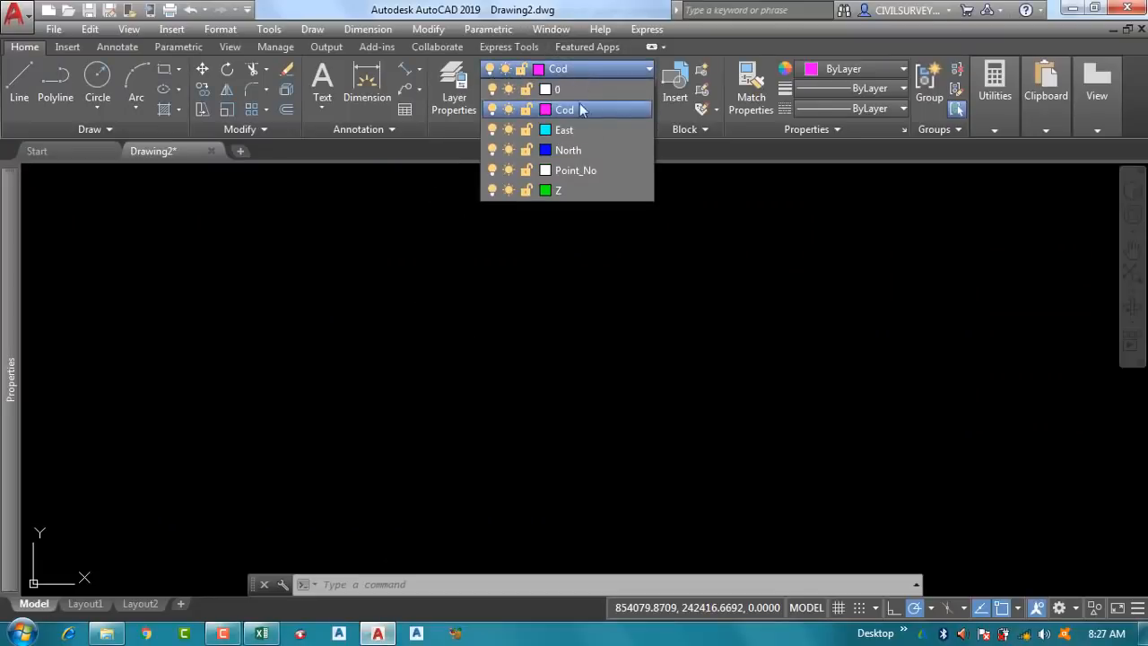
click(576, 173)
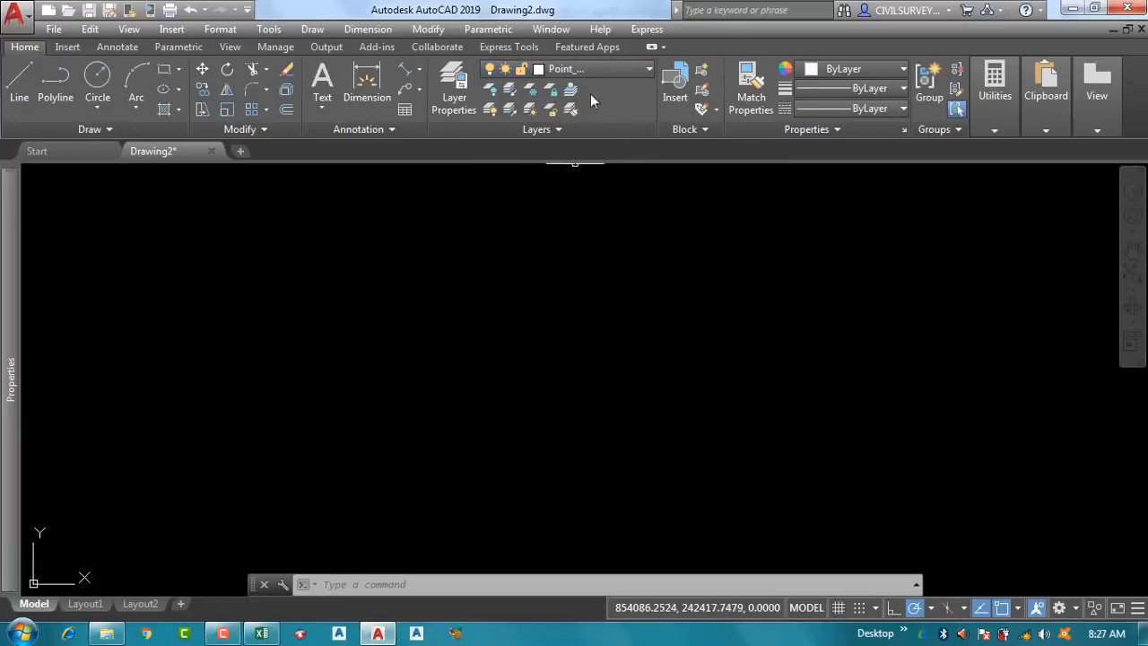
Step: Paste the copied point commands into the command line and zoom to the extents of the plotted points
right_click(411, 585)
click(463, 494)
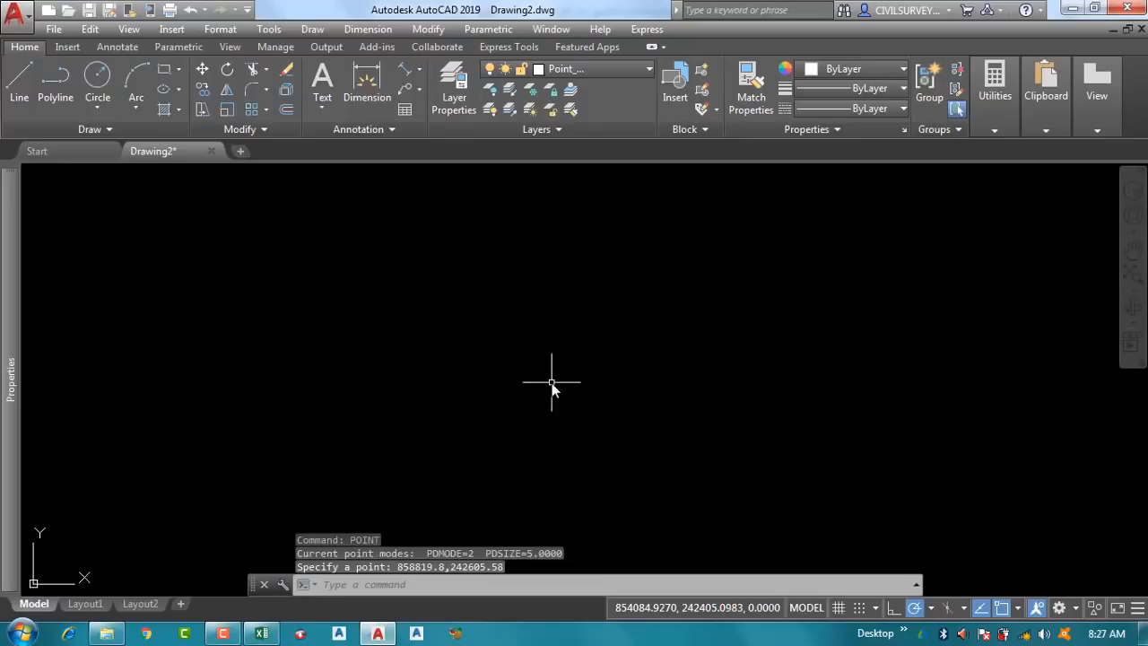
text(z)
key(Return)
text(e)
key(Return)
scroll(598, 377, up, 15)
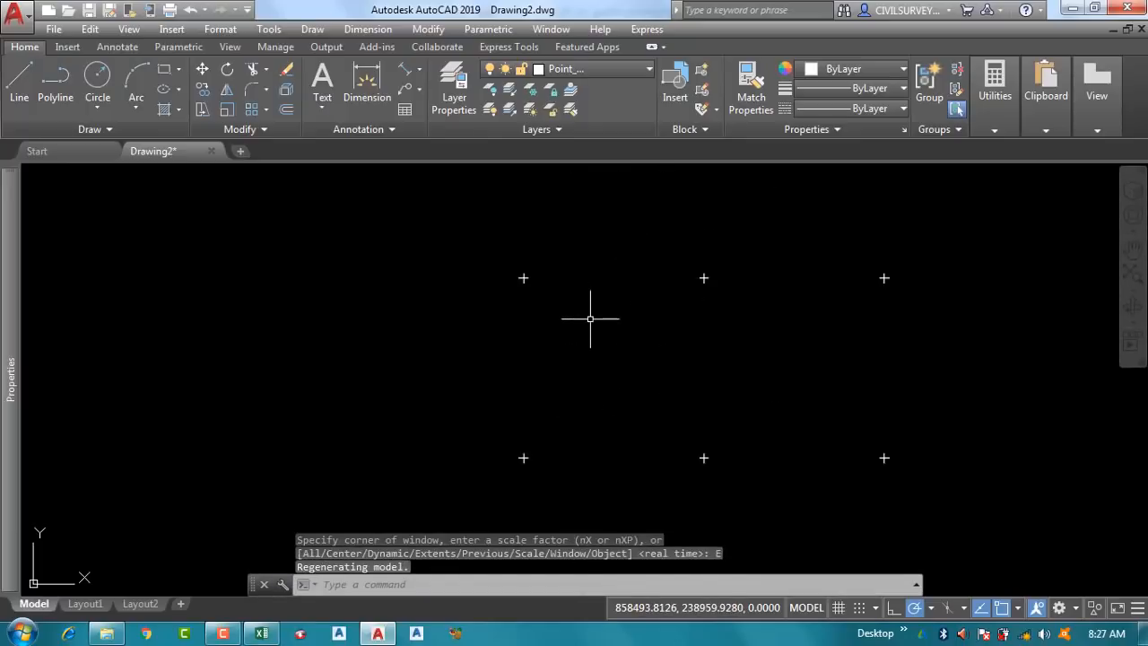
Step: Add an aligned dimension between the two vertically neighbouring points at the lower-left corner of the point grid
click(404, 72)
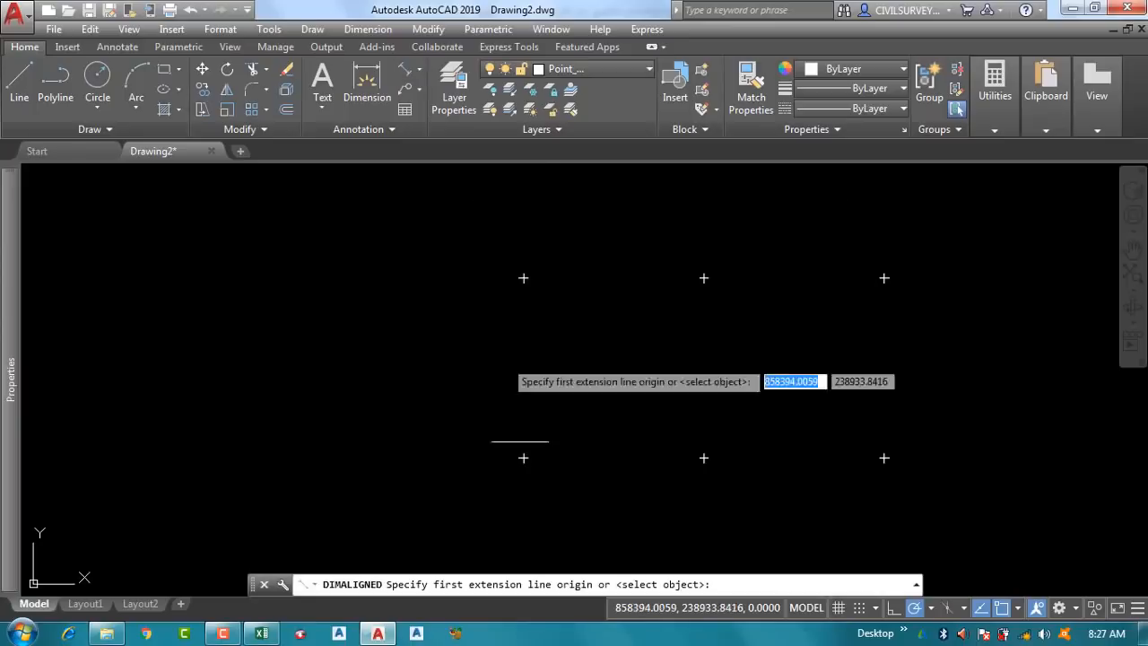
click(523, 457)
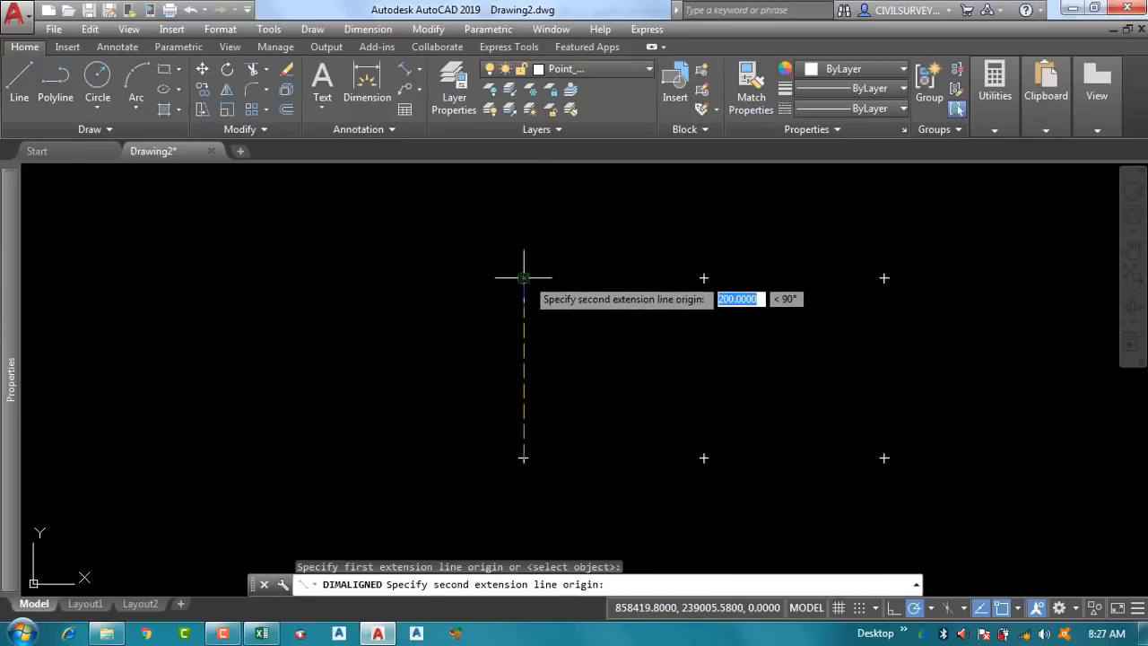
click(524, 278)
click(496, 372)
Step: Set the text height of the new aligned dimension to 10 and deselect it
click(527, 344)
click(502, 377)
mouse_move(17, 376)
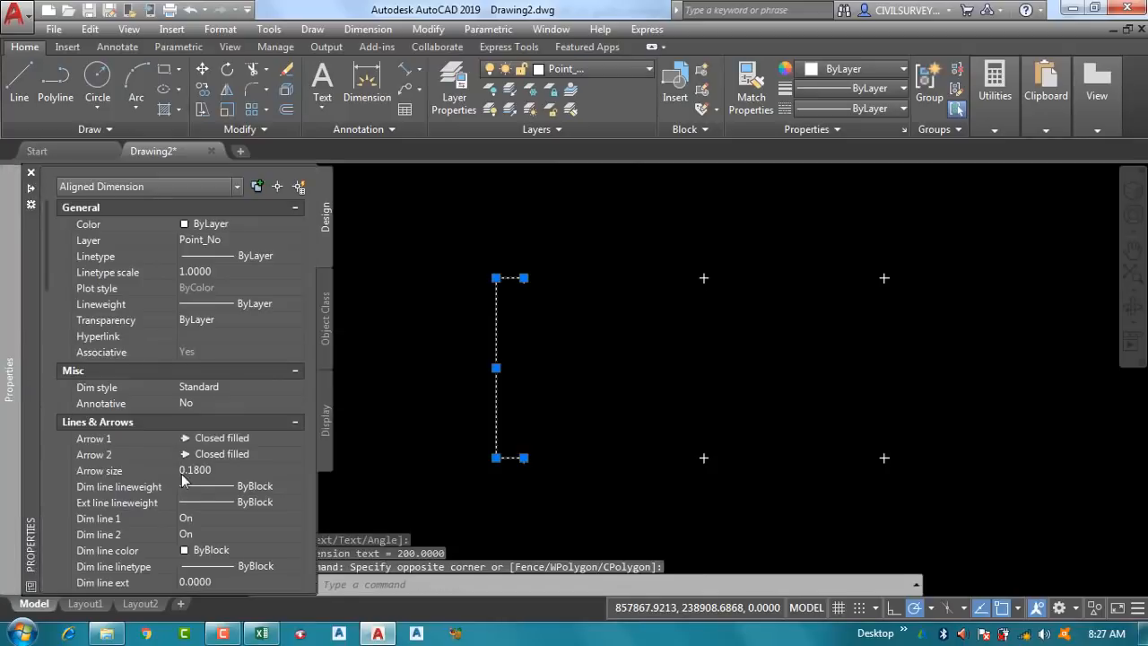
click(293, 424)
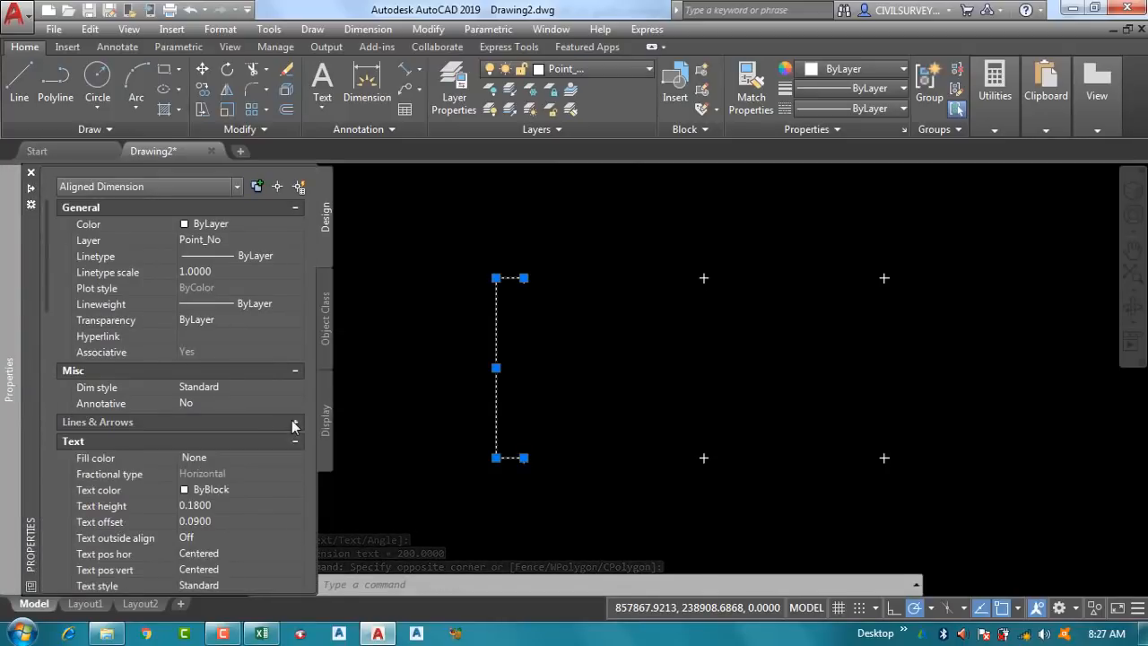
click(220, 506)
text(10)
key(Tab)
key(Escape)
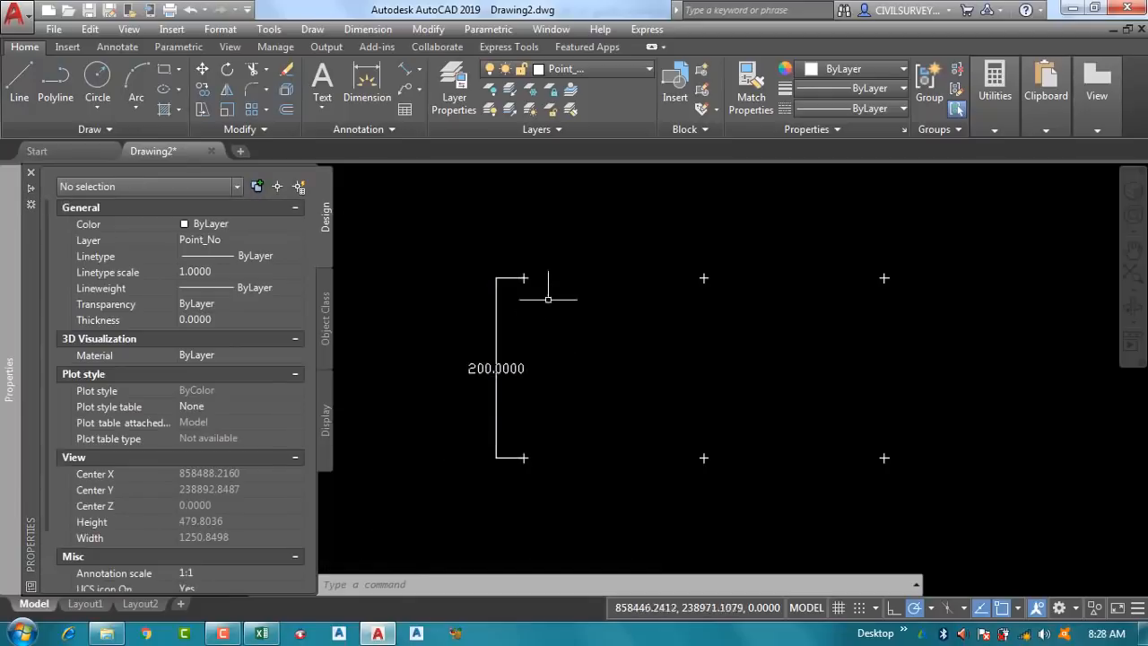
Step: Close the Properties palette and delete the aligned dimension between the two vertically neighbouring points
key(ctrl+1)
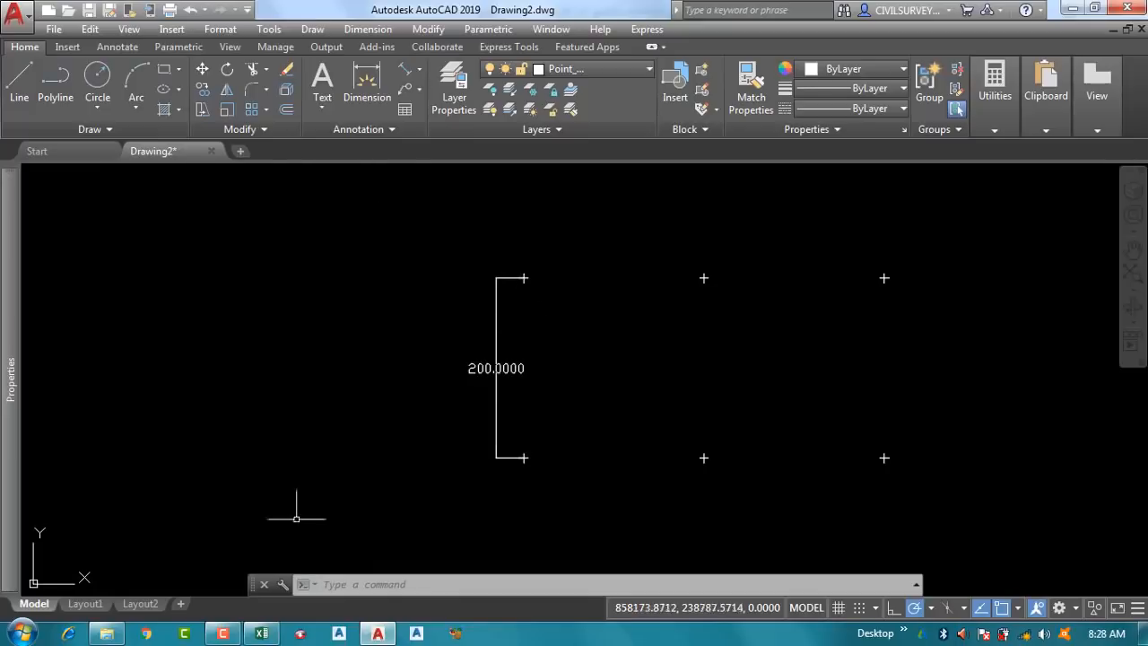
click(261, 633)
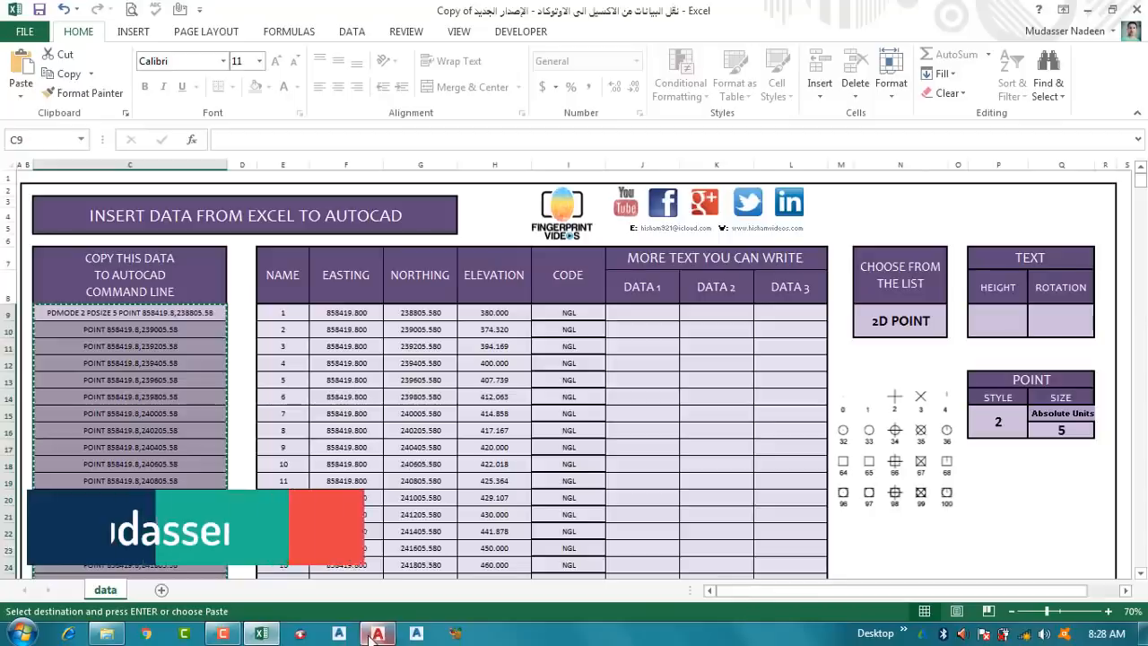
click(340, 633)
click(518, 334)
click(464, 375)
key(Delete)
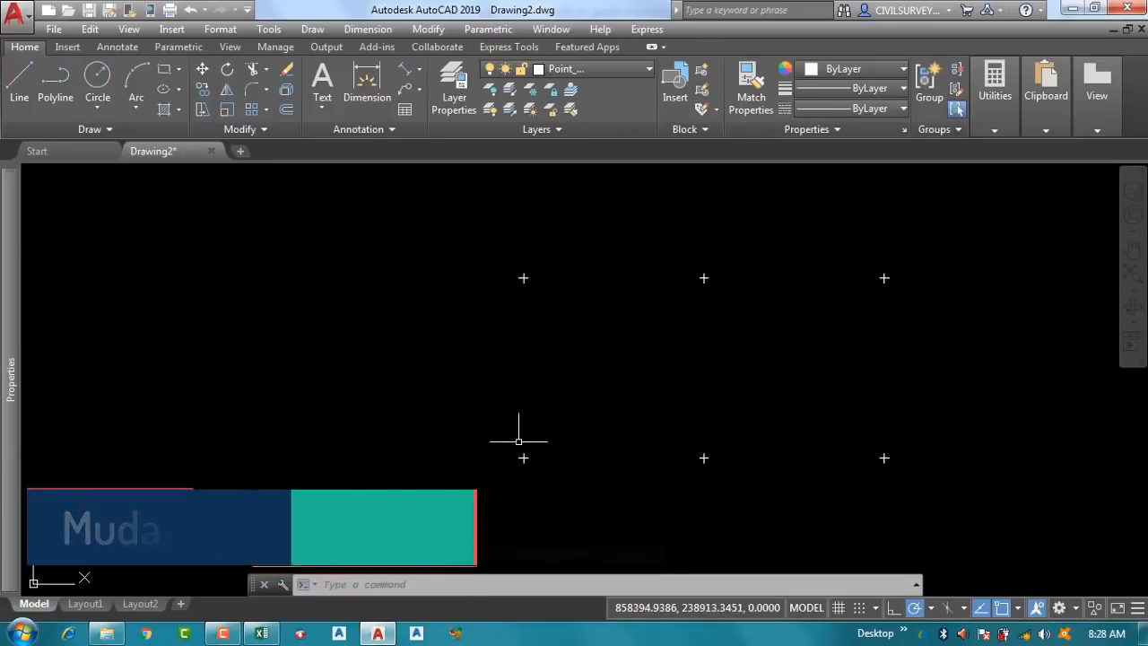
Step: Check the 2D POINT choice in the Excel conversion sheet and examine the plotted point grid in AutoCAD
click(267, 633)
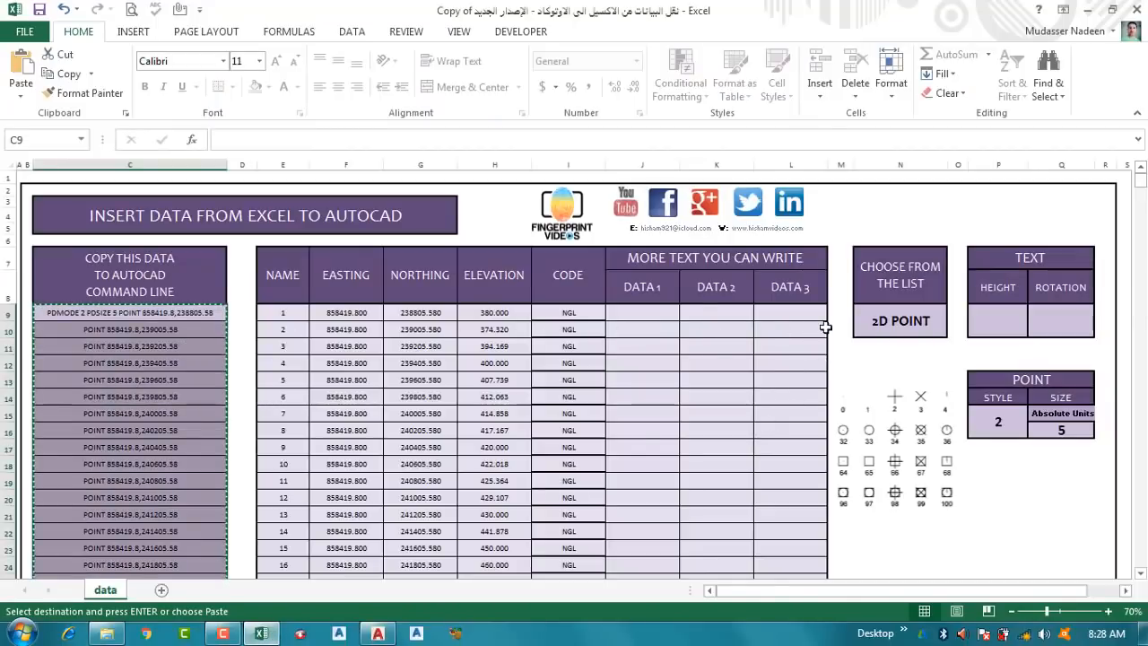
click(933, 323)
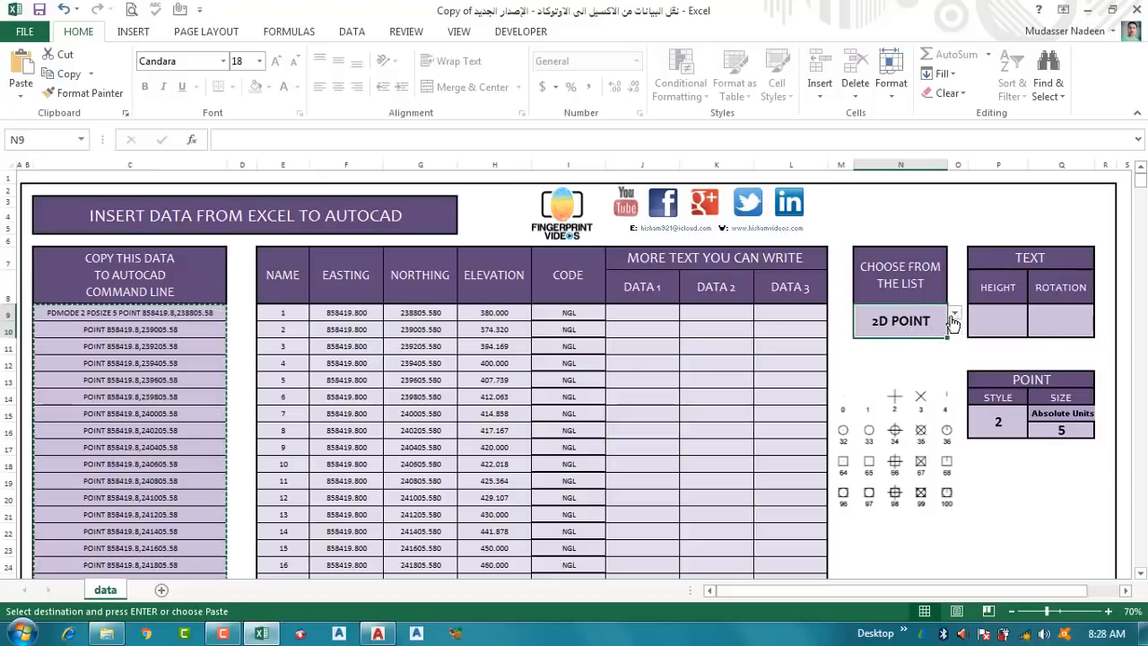
click(377, 635)
scroll(526, 327, down, 10)
middle_drag(552, 296, 541, 332)
scroll(550, 259, up, 5)
scroll(541, 468, up, 2)
scroll(547, 474, down, 2)
middle_drag(548, 474, 548, 321)
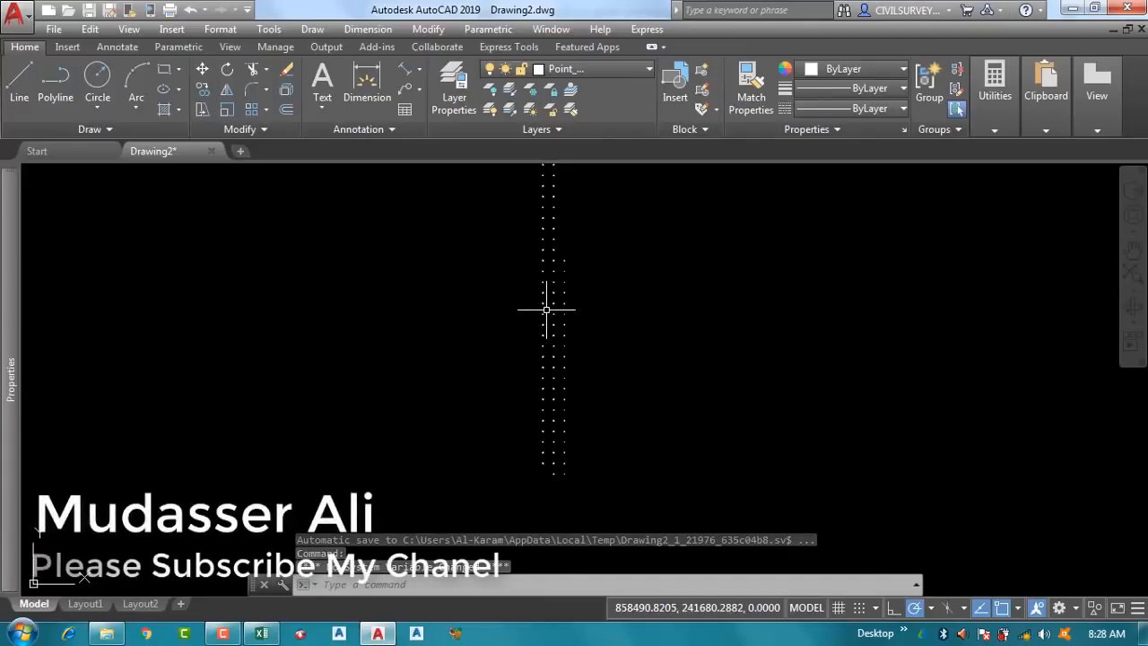
scroll(546, 362, up, 5)
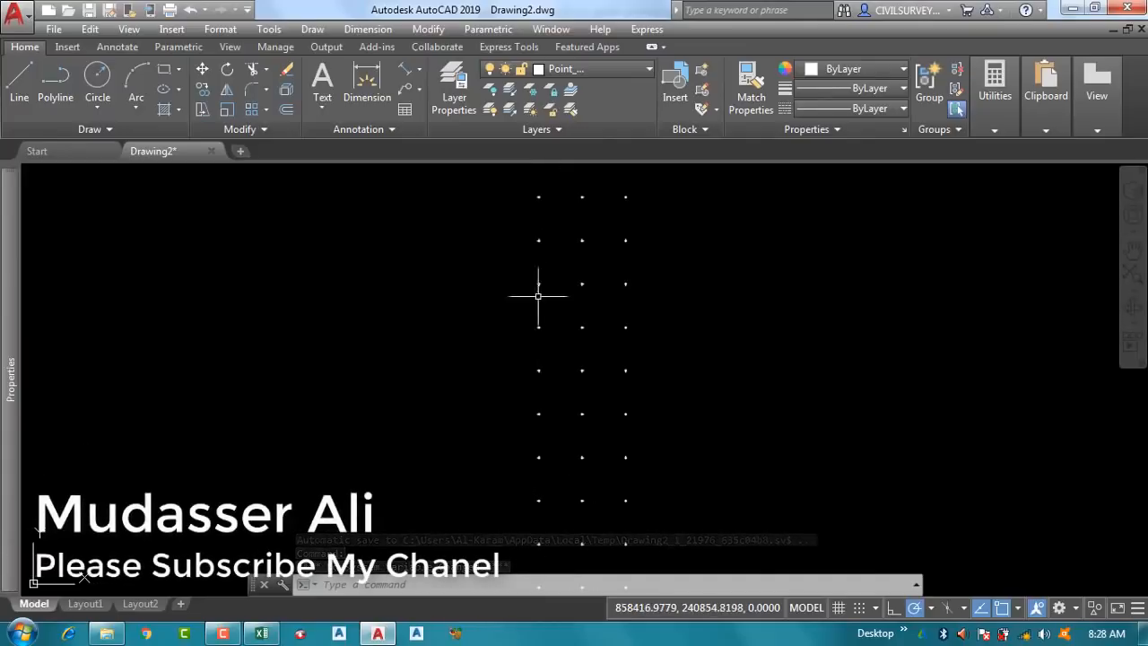
scroll(538, 282, up, 3)
scroll(519, 323, down, 3)
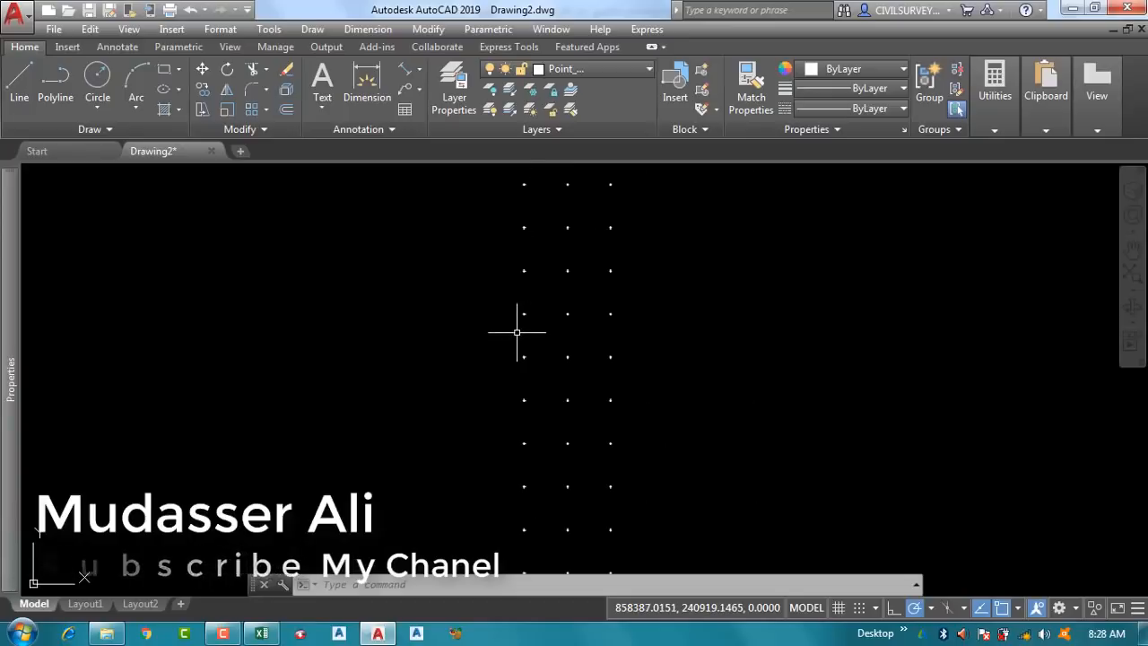
Step: Switch to Excel and set the conversion sheet's output to NAME with text height 1 and rotation 0
click(1077, 9)
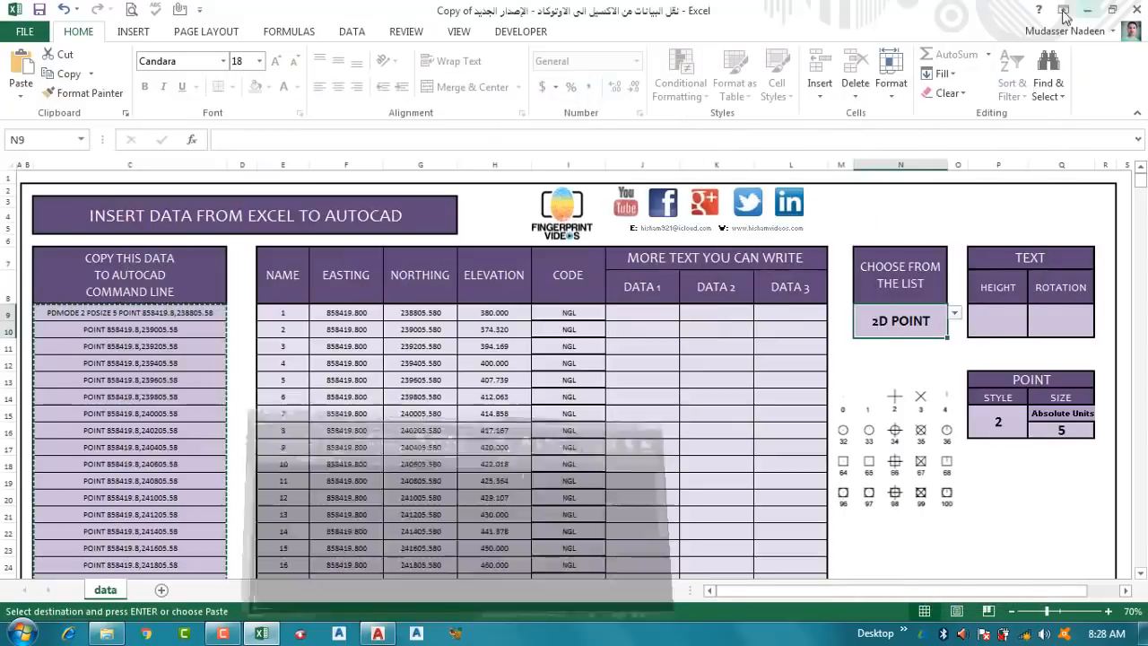
click(956, 314)
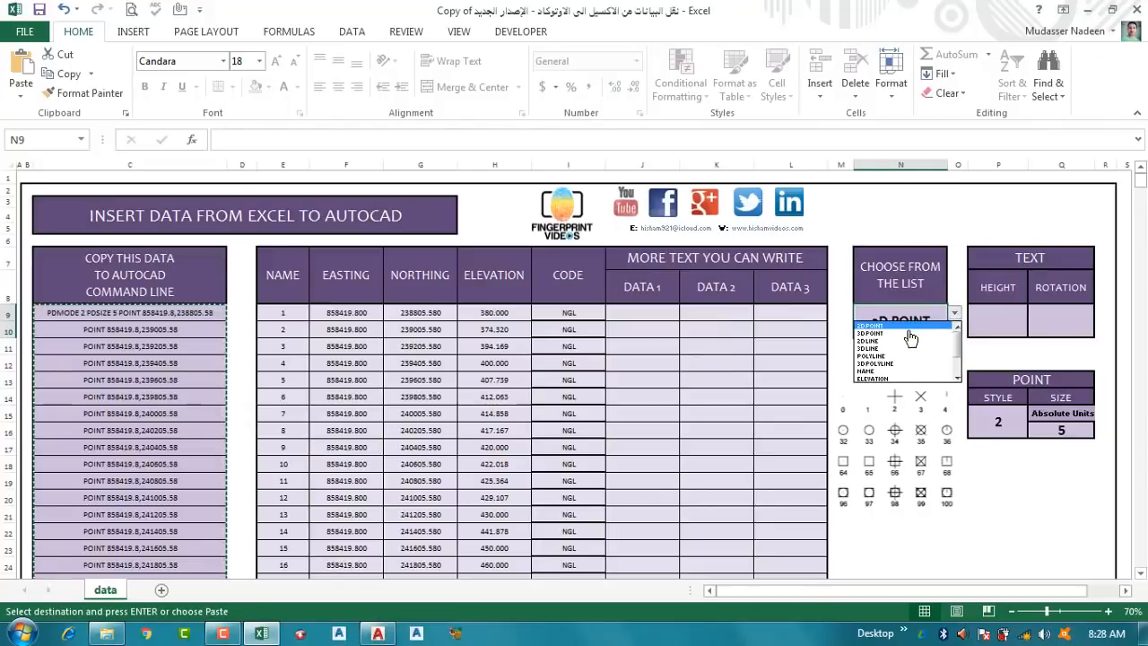
click(866, 371)
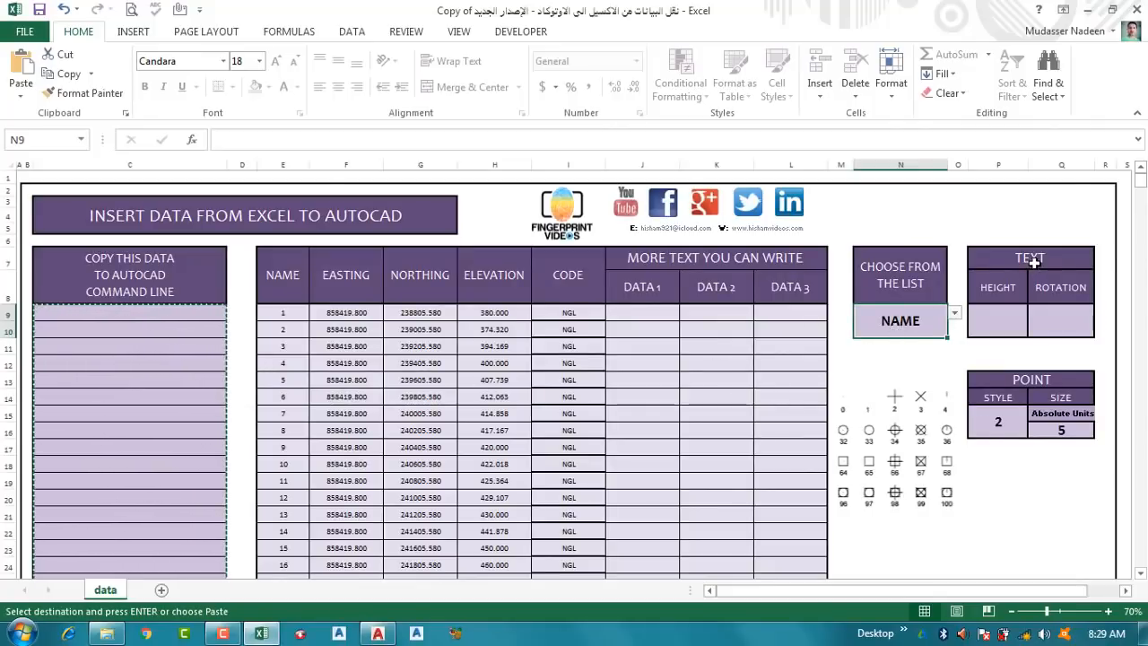
click(987, 322)
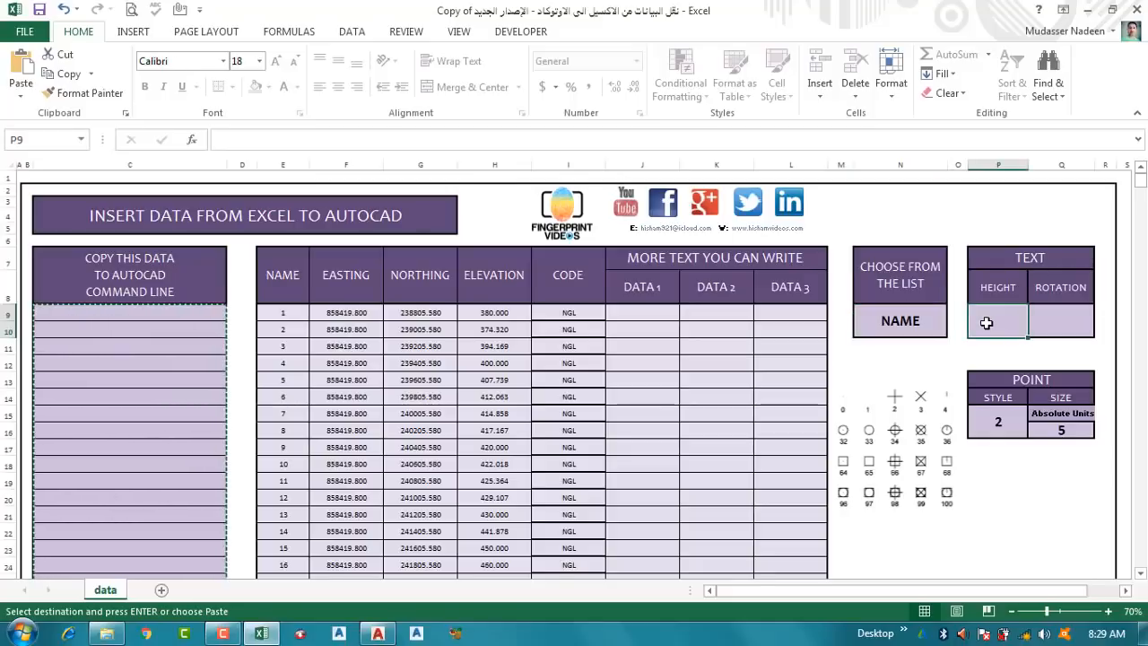
text(1)
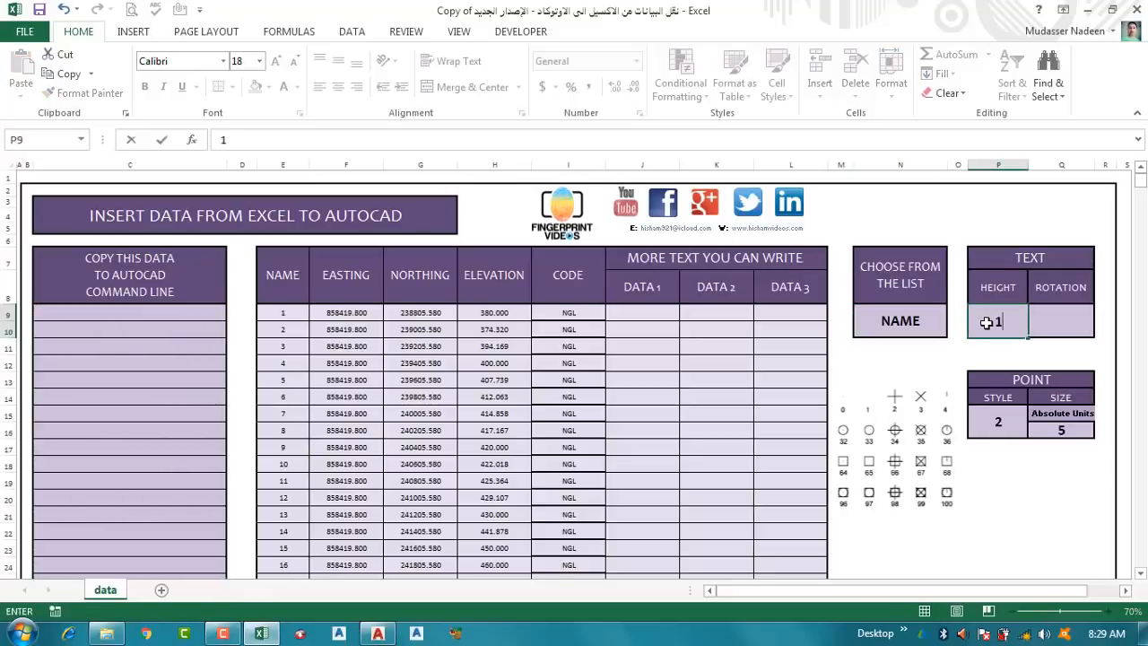
click(1059, 329)
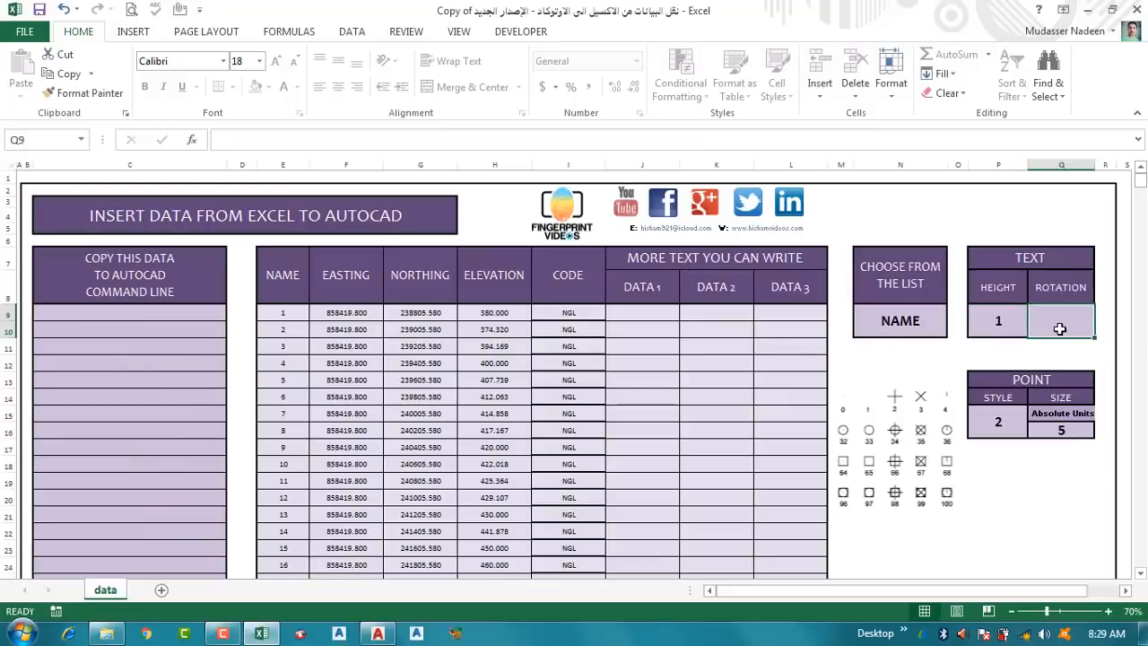
text(0)
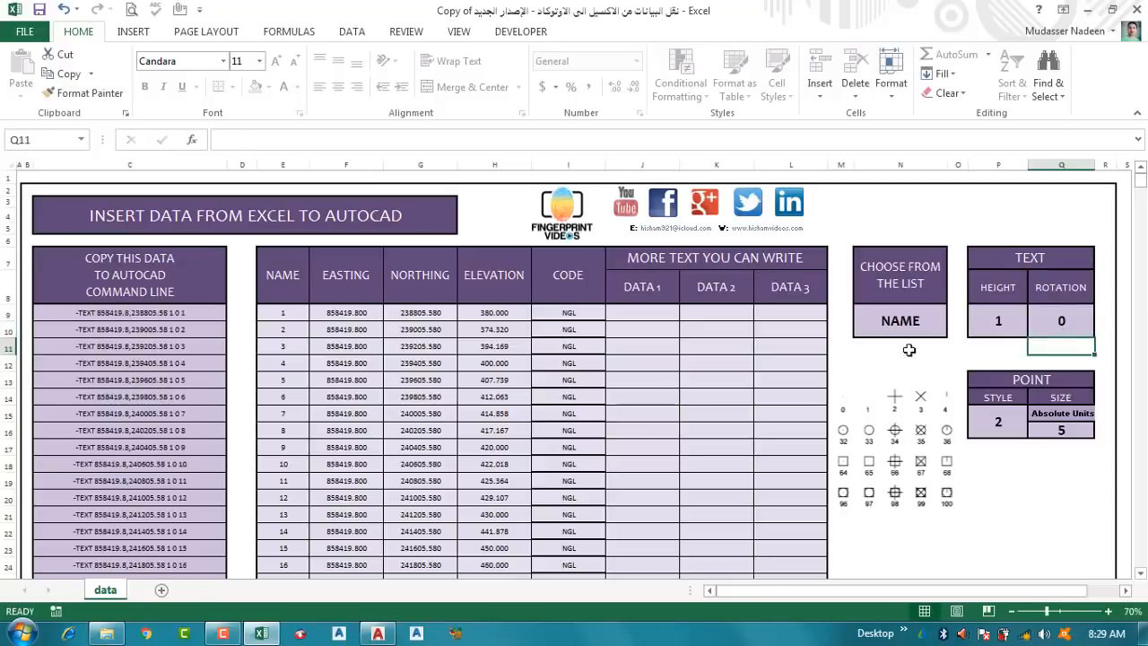
Step: Copy the generated -TEXT commands for all points, from cell C9 to C108
drag(124, 317, 157, 210)
scroll(134, 409, up, 2)
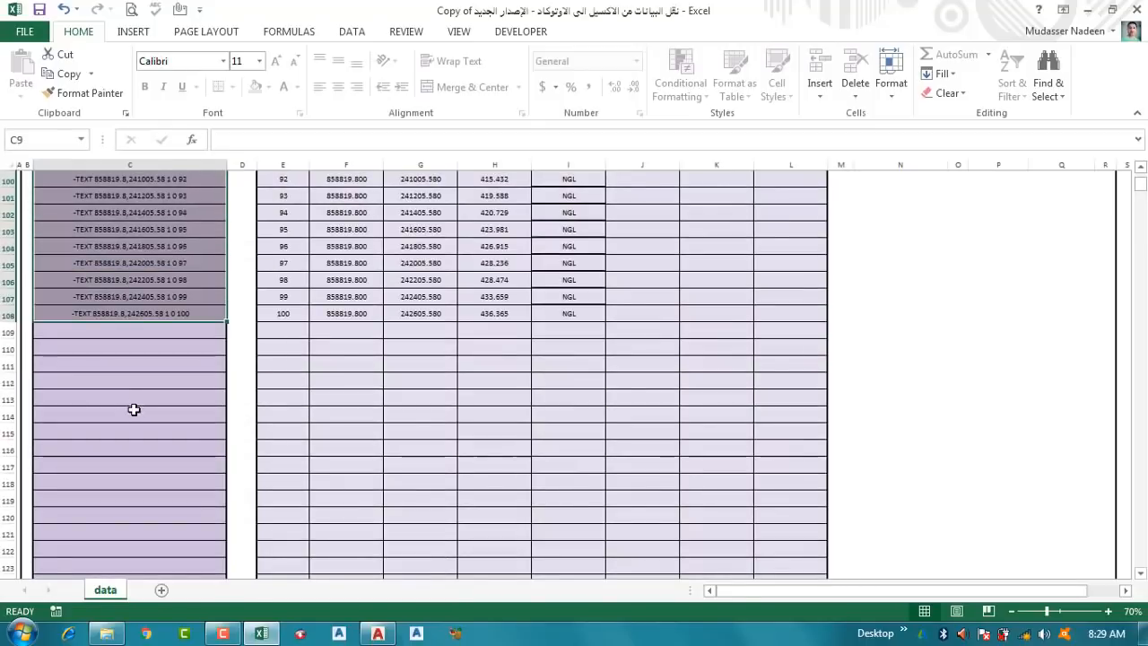
scroll(133, 408, up, 10)
right_click(143, 198)
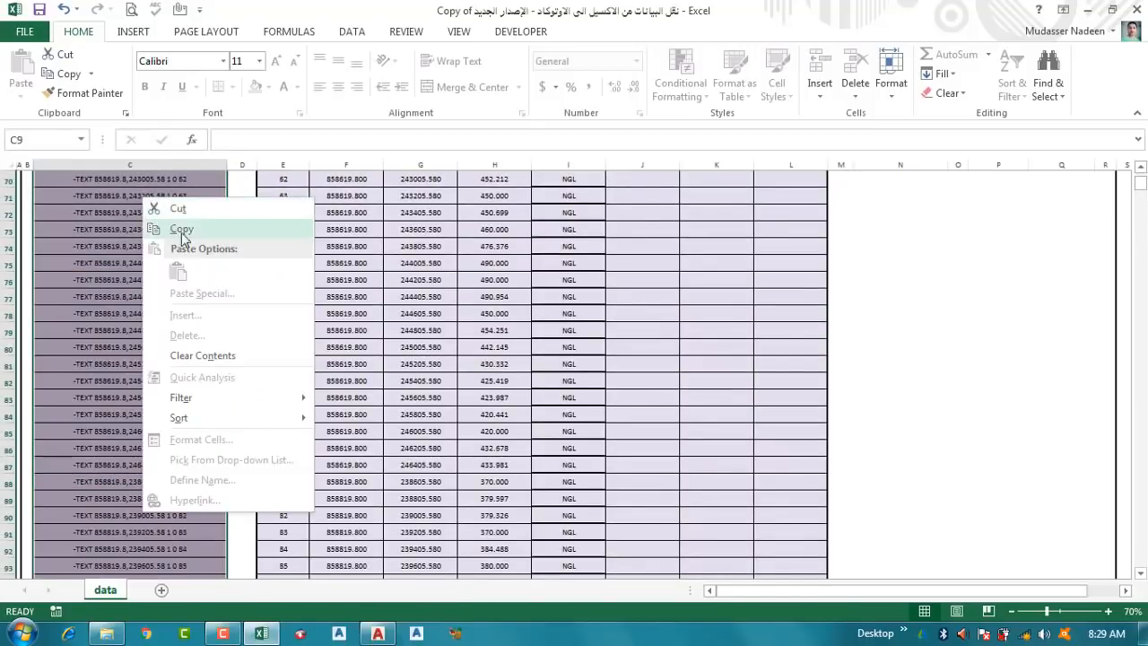
click(181, 229)
scroll(210, 261, up, 20)
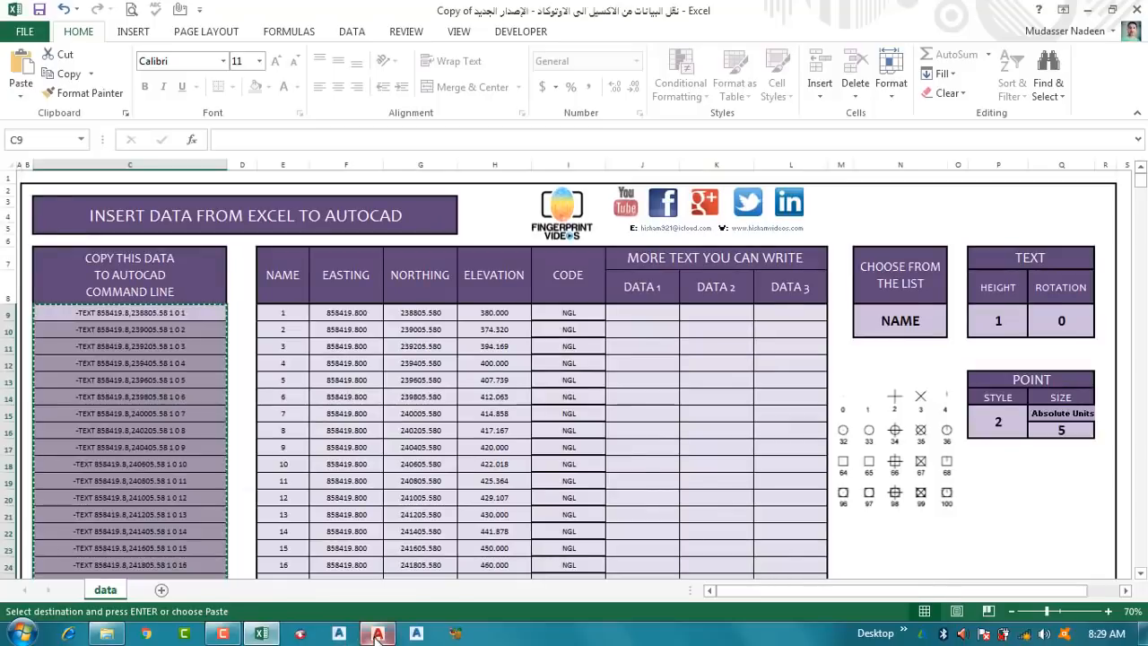
Step: Switch to AutoCAD and paste the copied -TEXT commands into the command line with Point_No as the current layer
click(378, 635)
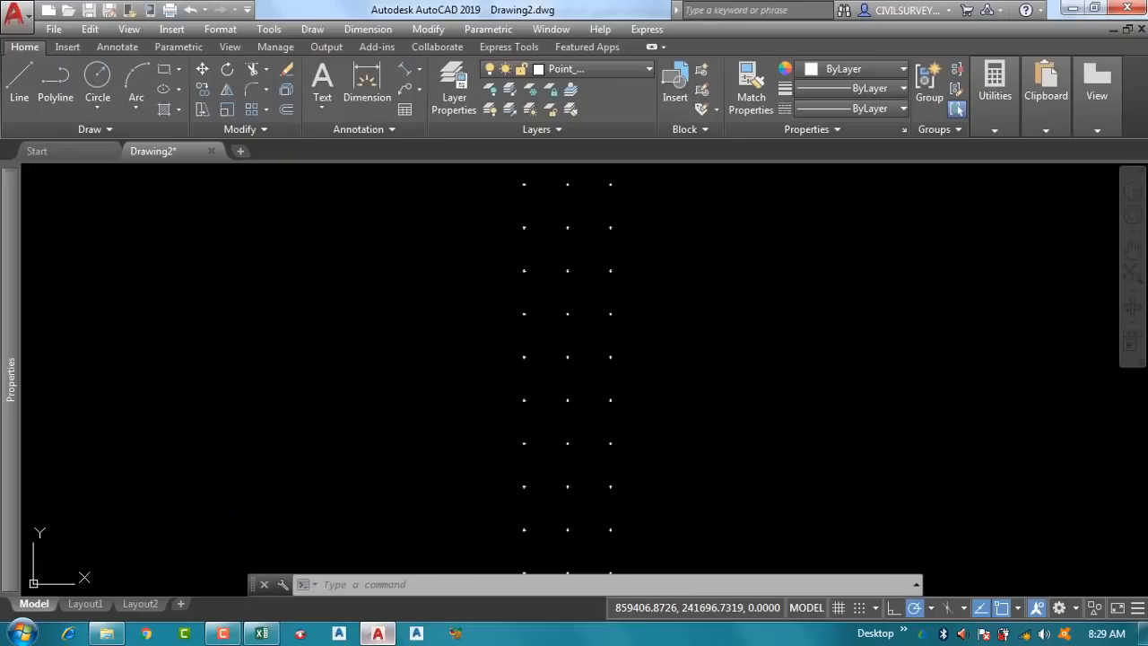
click(588, 70)
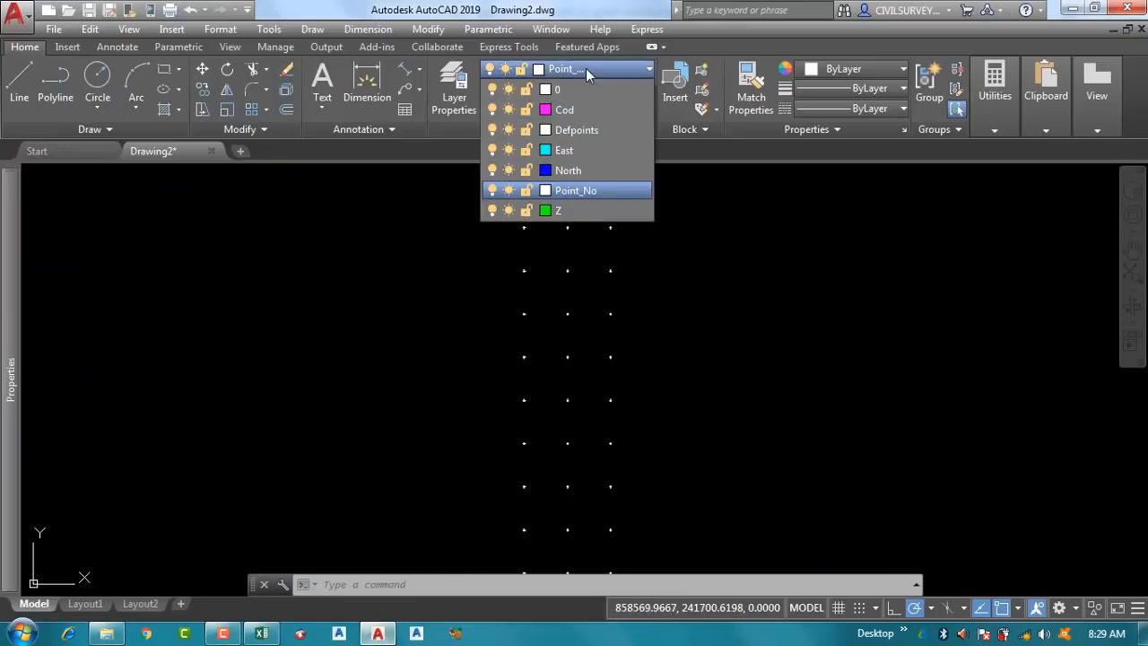
click(692, 285)
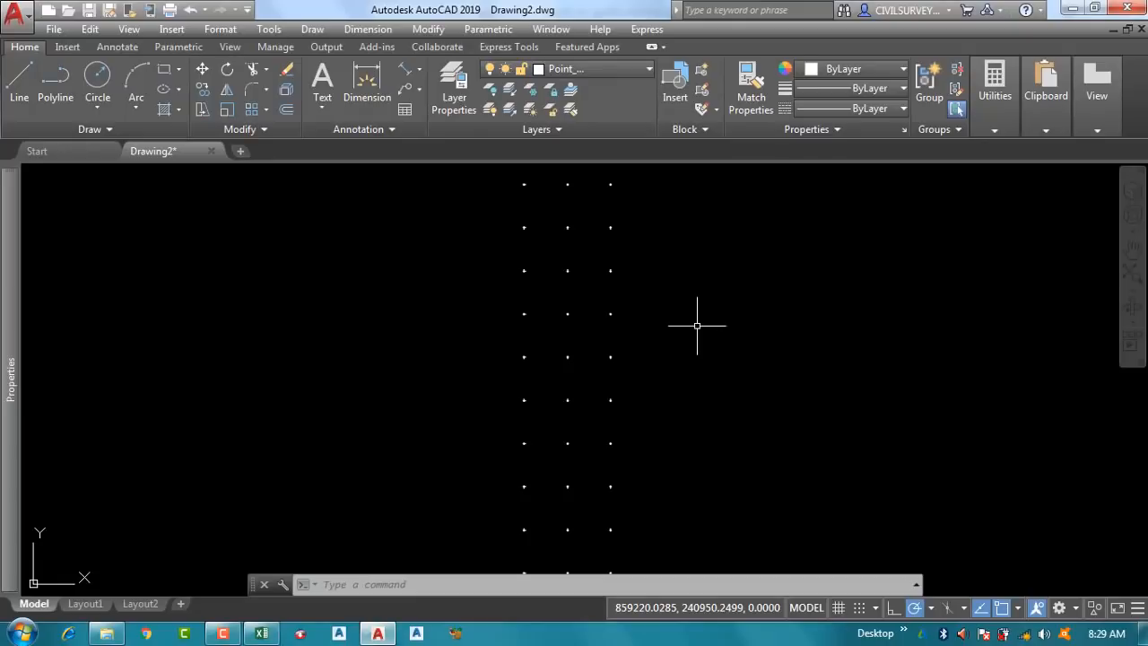
right_click(412, 584)
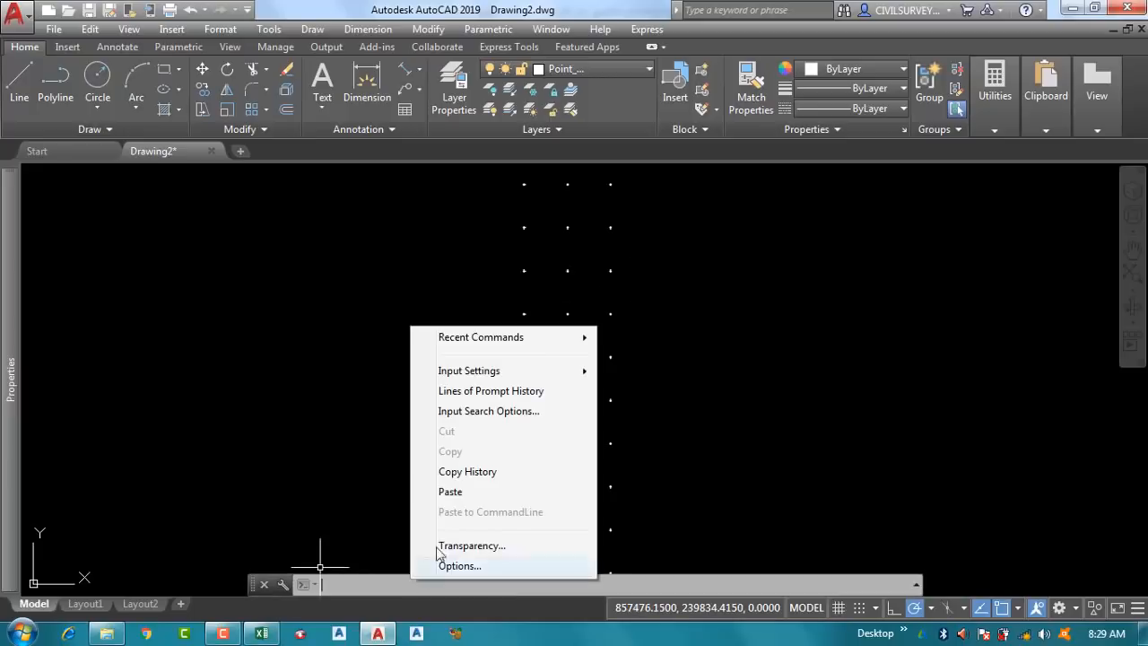
click(443, 491)
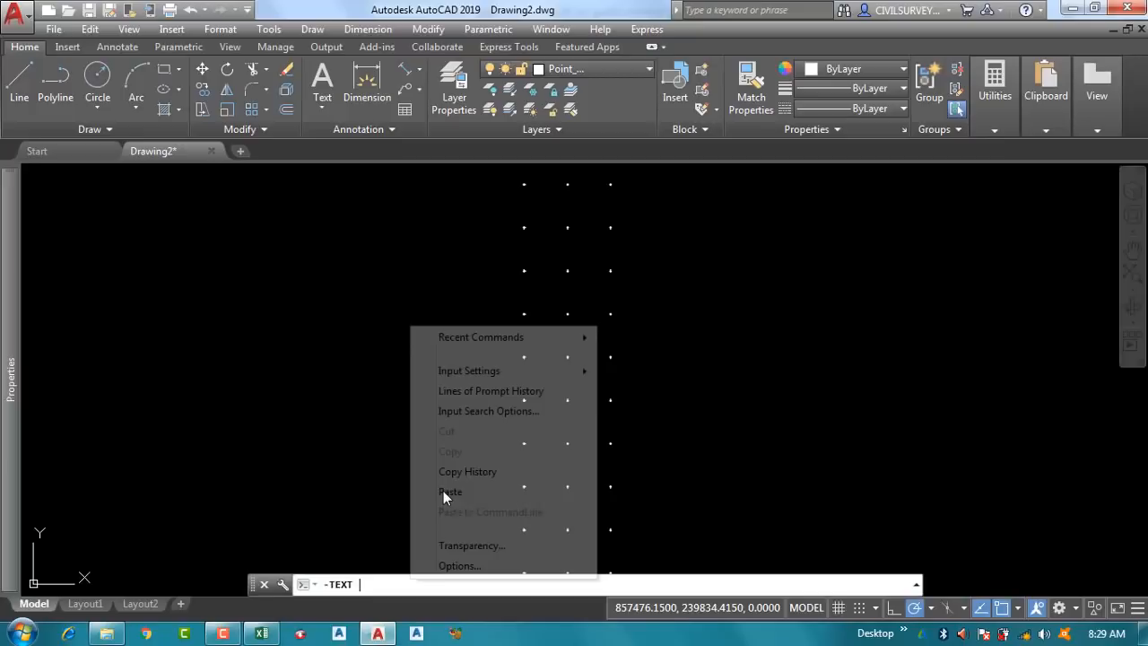
click(443, 491)
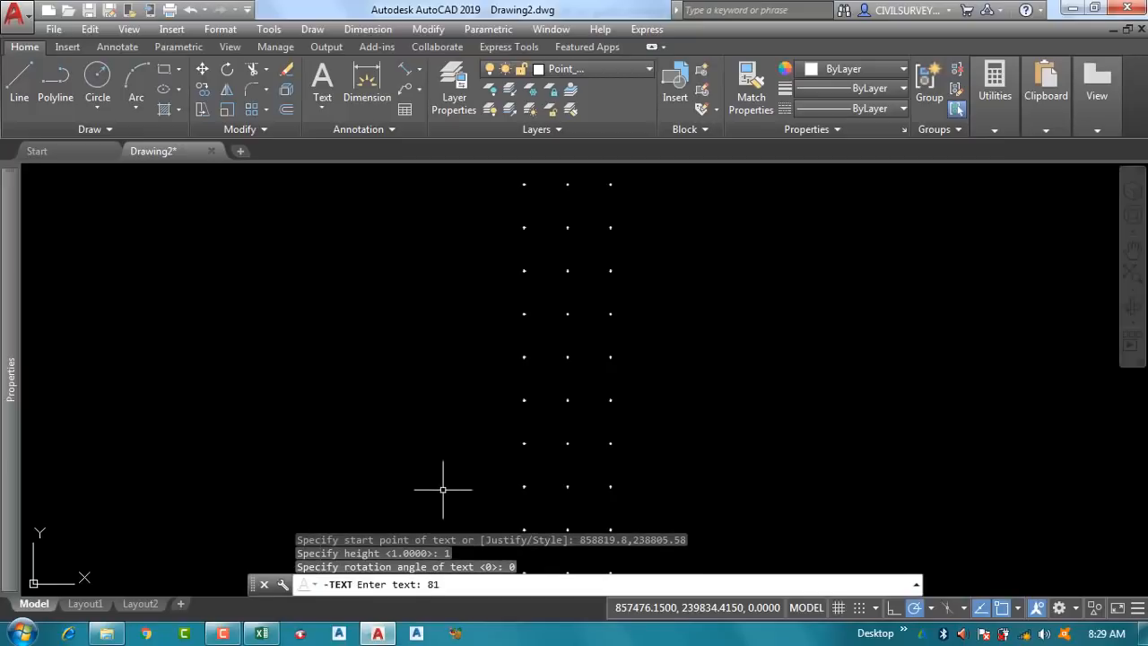
Step: Examine the point number labels placed at the plotted points, checking their size and position against the cross markers
scroll(592, 414, down, 5)
scroll(591, 421, up, 10)
scroll(547, 386, up, 8)
scroll(517, 354, down, 15)
middle_drag(610, 183, 595, 579)
scroll(555, 354, up, 4)
scroll(542, 351, up, 5)
scroll(548, 446, down, 3)
scroll(548, 448, down, 4)
middle_drag(564, 260, 543, 367)
scroll(528, 319, up, 6)
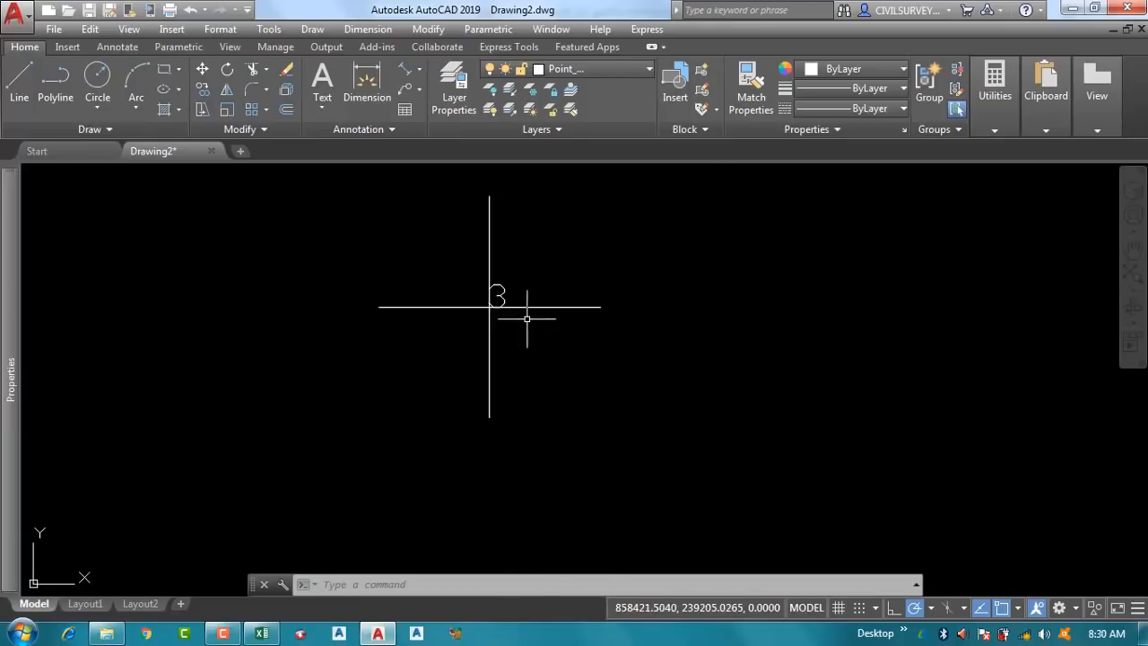
scroll(516, 314, down, 6)
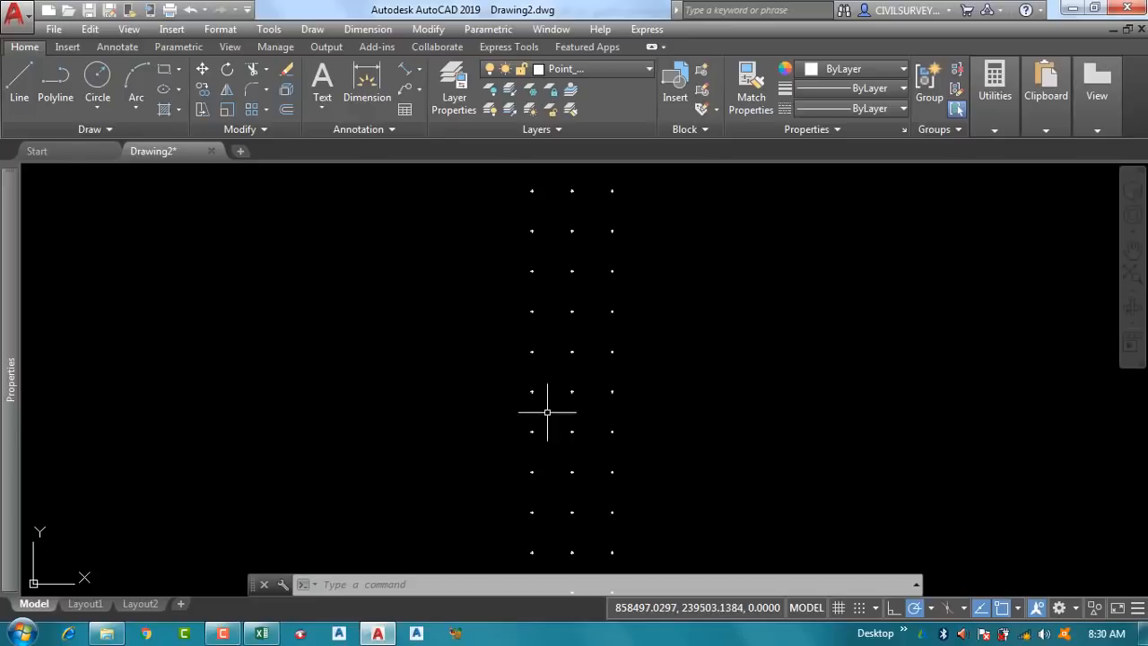
scroll(527, 386, up, 6)
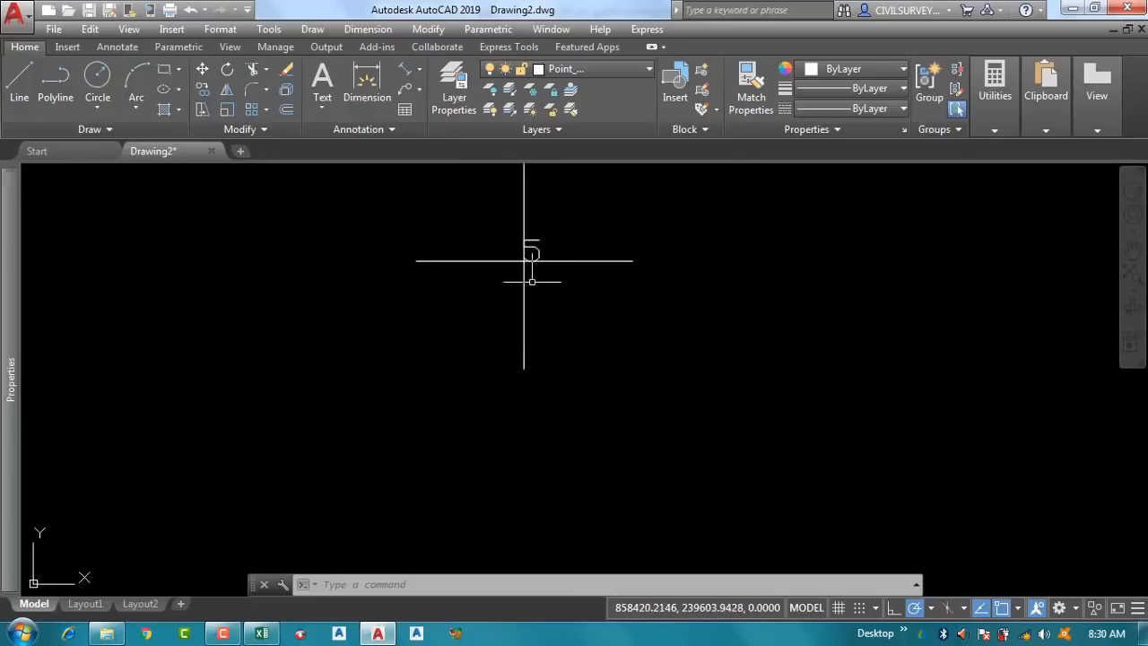
scroll(528, 242, up, 4)
scroll(305, 418, down, 5)
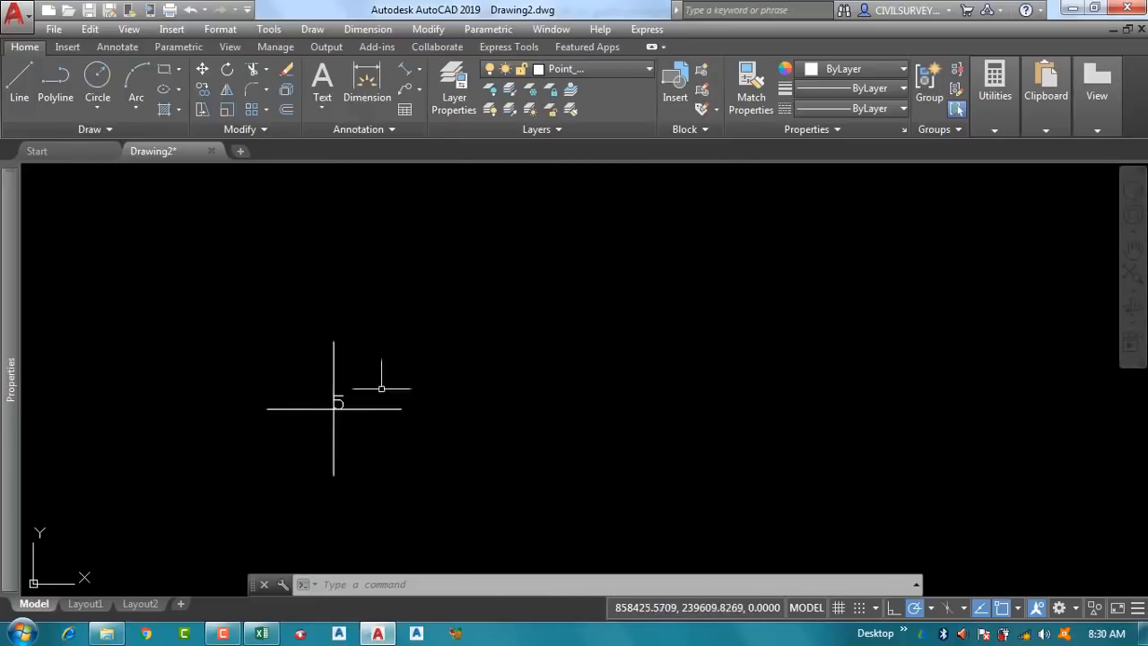
scroll(355, 399, up, 2)
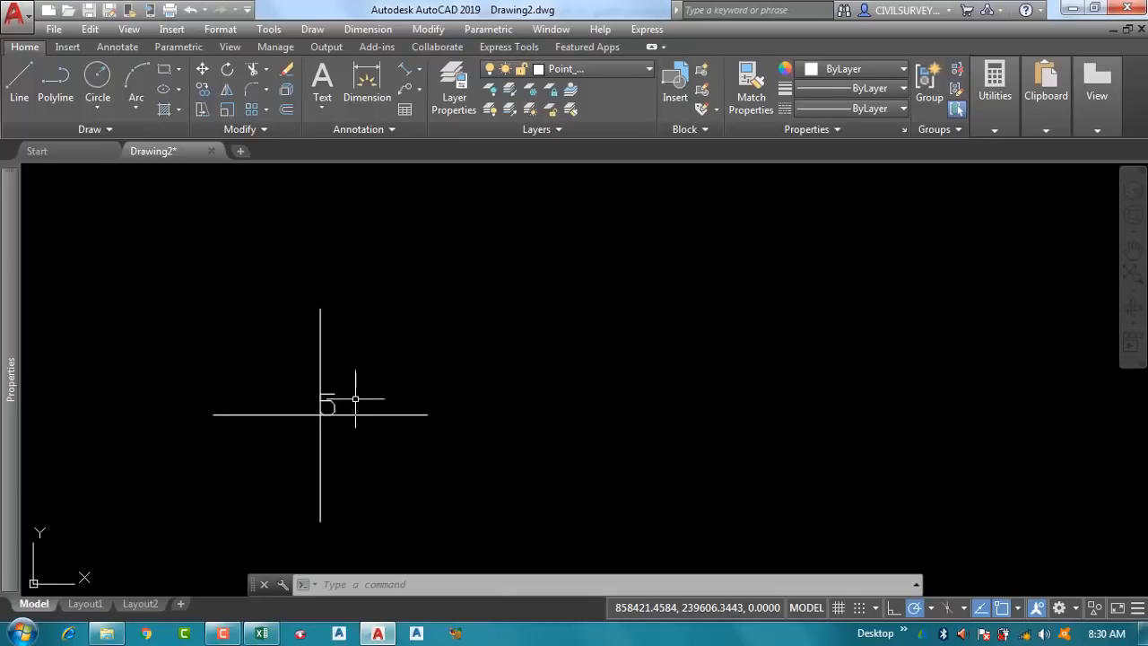
scroll(333, 404, up, 2)
scroll(505, 315, down, 3)
scroll(465, 330, down, 2)
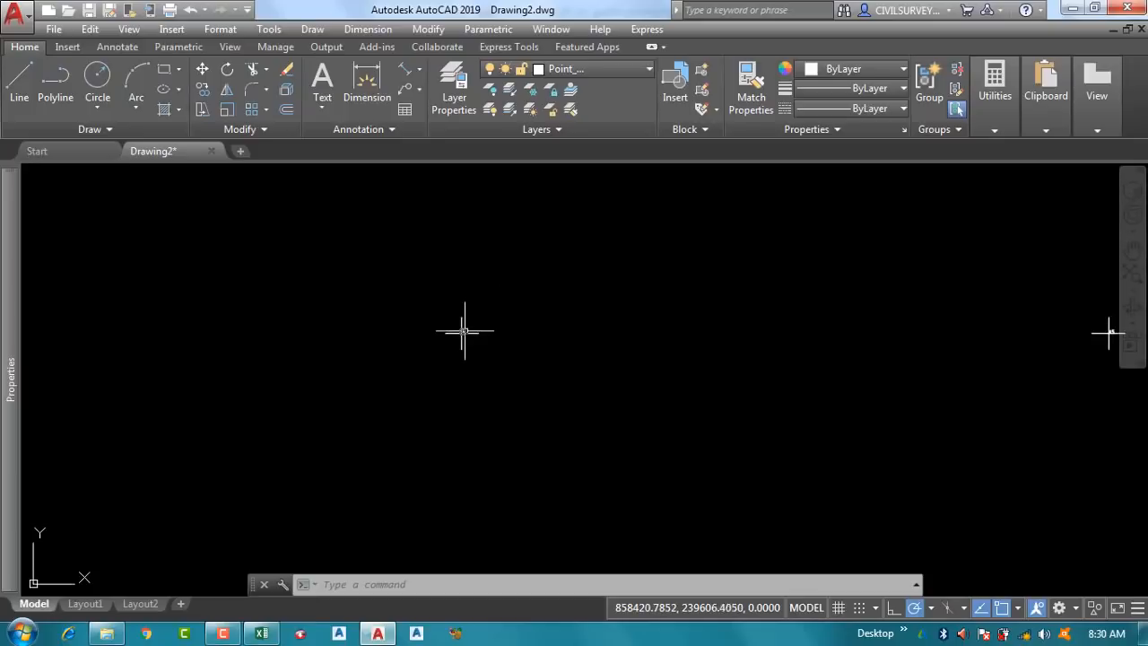
click(463, 334)
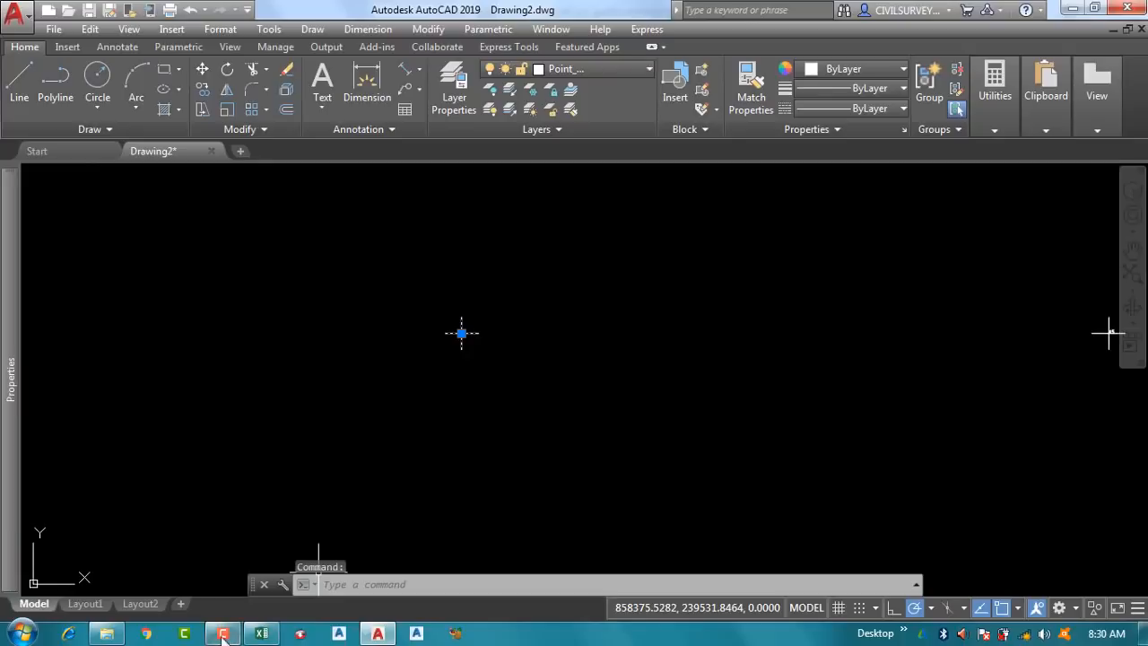
Step: Switch to Excel and review the available output types in the conversion sheet's selection list
click(261, 634)
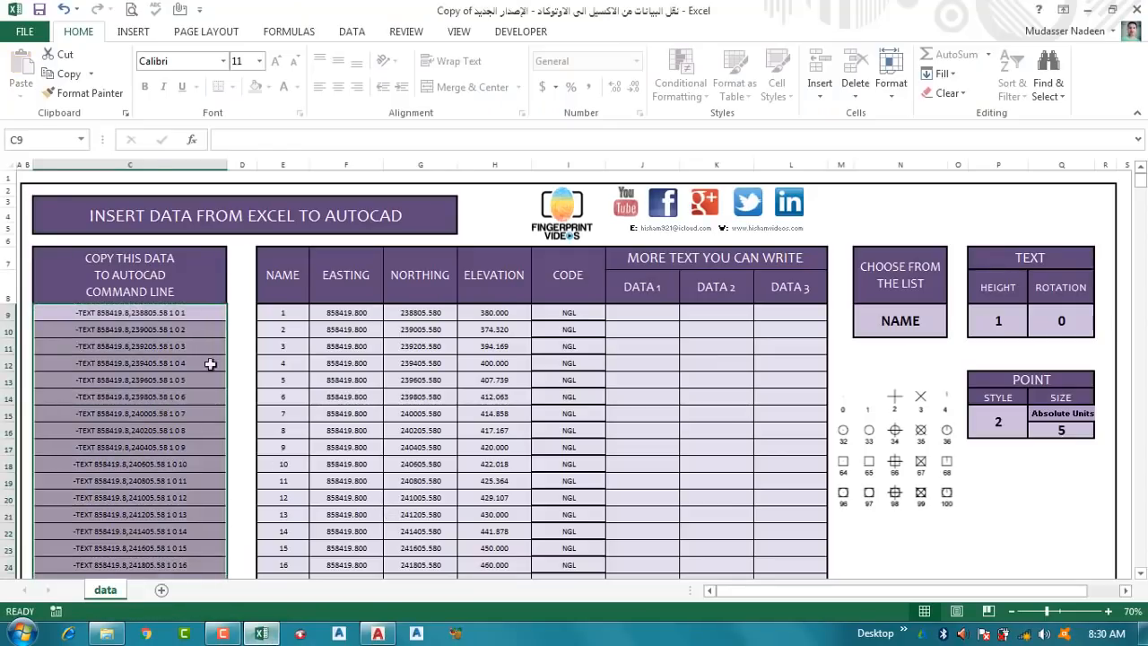
click(911, 323)
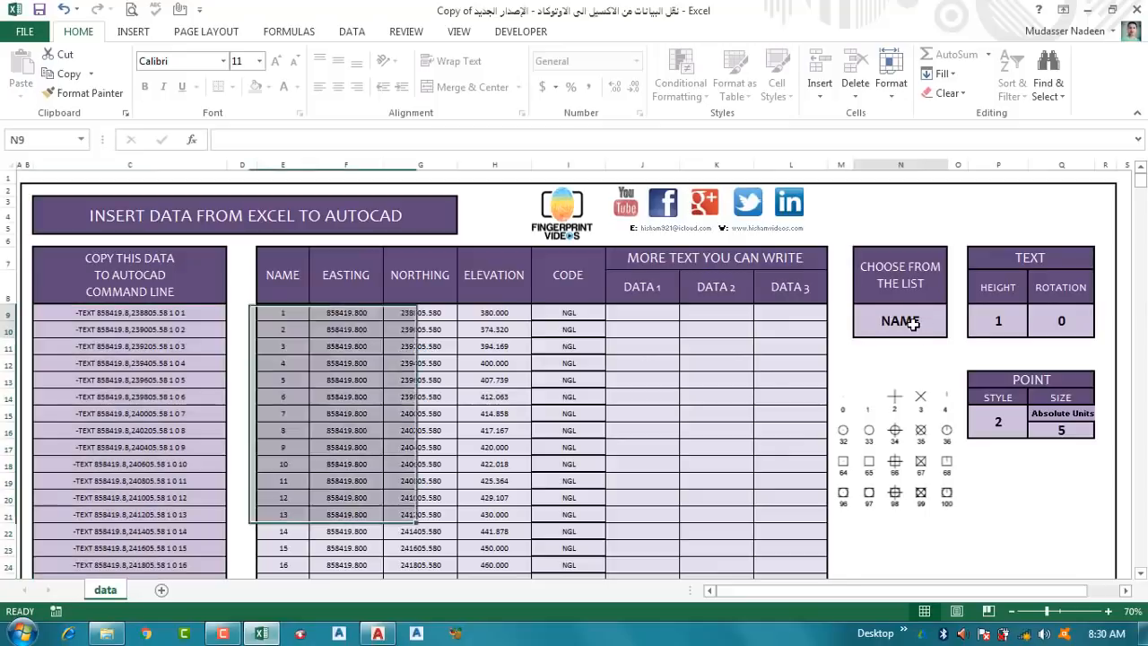
click(954, 320)
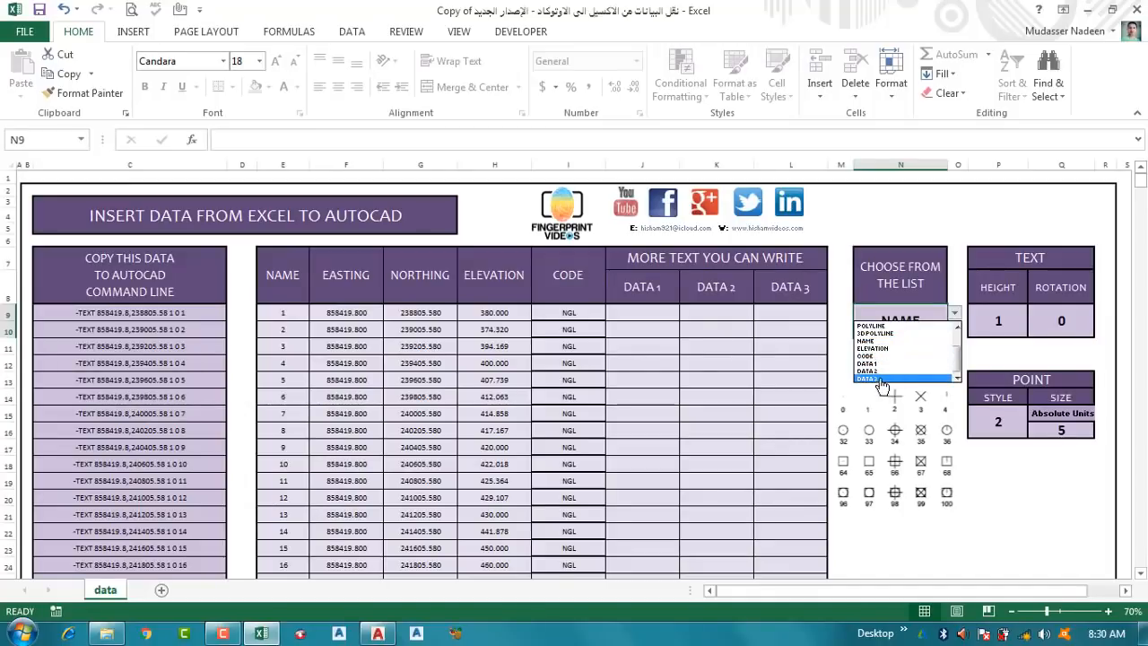
click(955, 316)
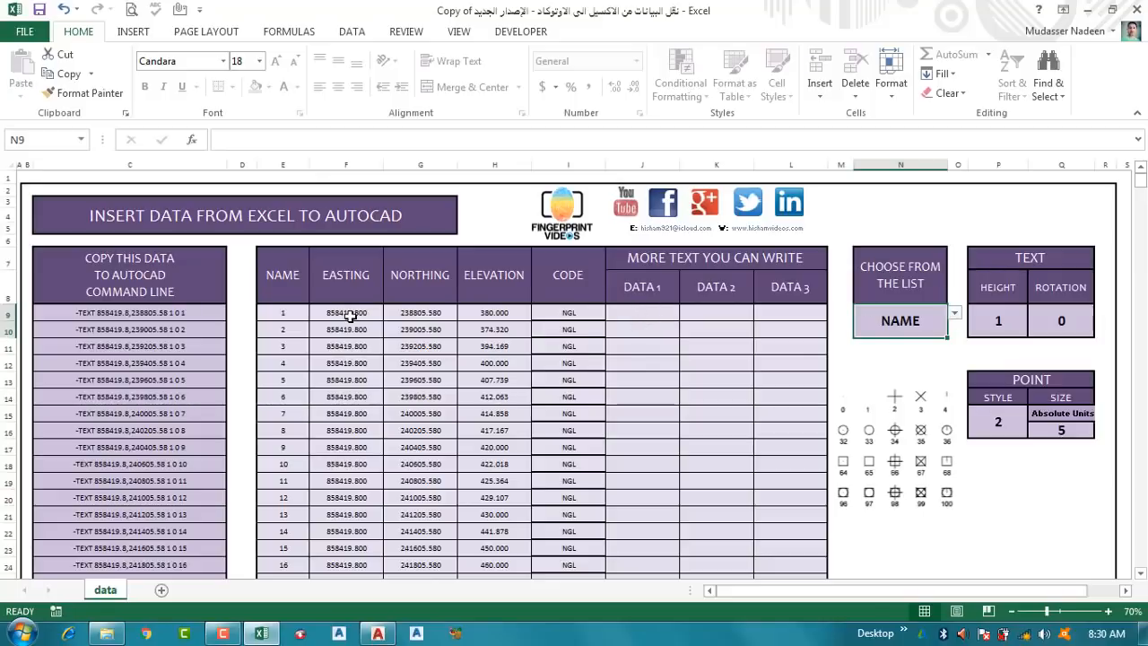
Step: Copy the EASTING values from F9 to F108 and paste them as values into the DATA 1 column from J9
drag(348, 312, 343, 430)
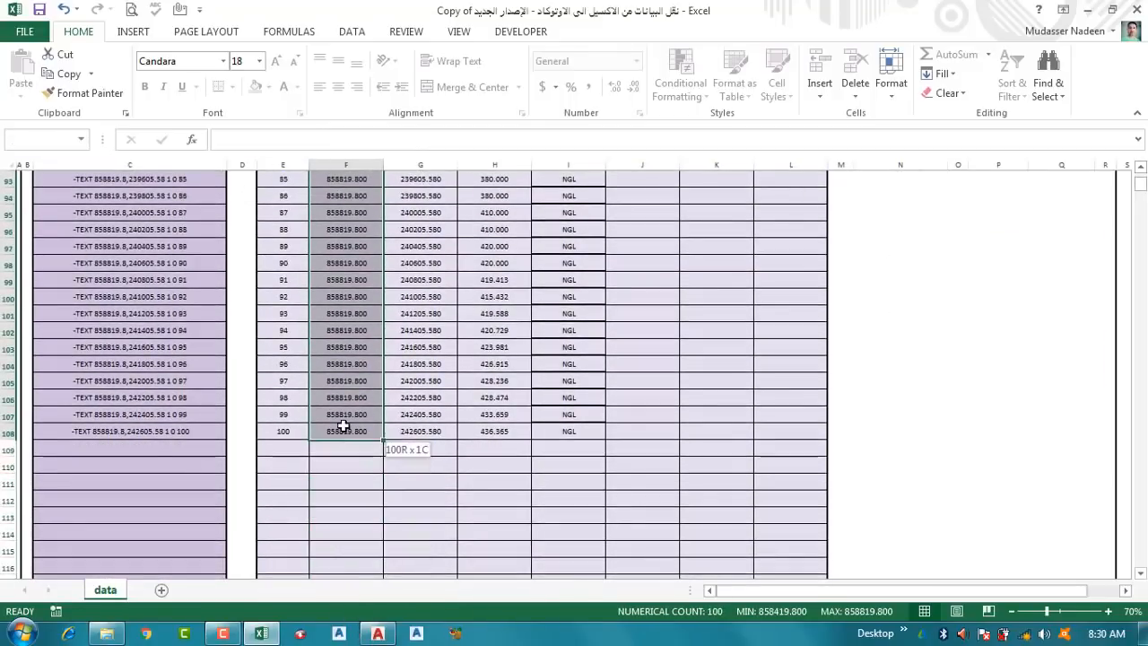
right_click(342, 368)
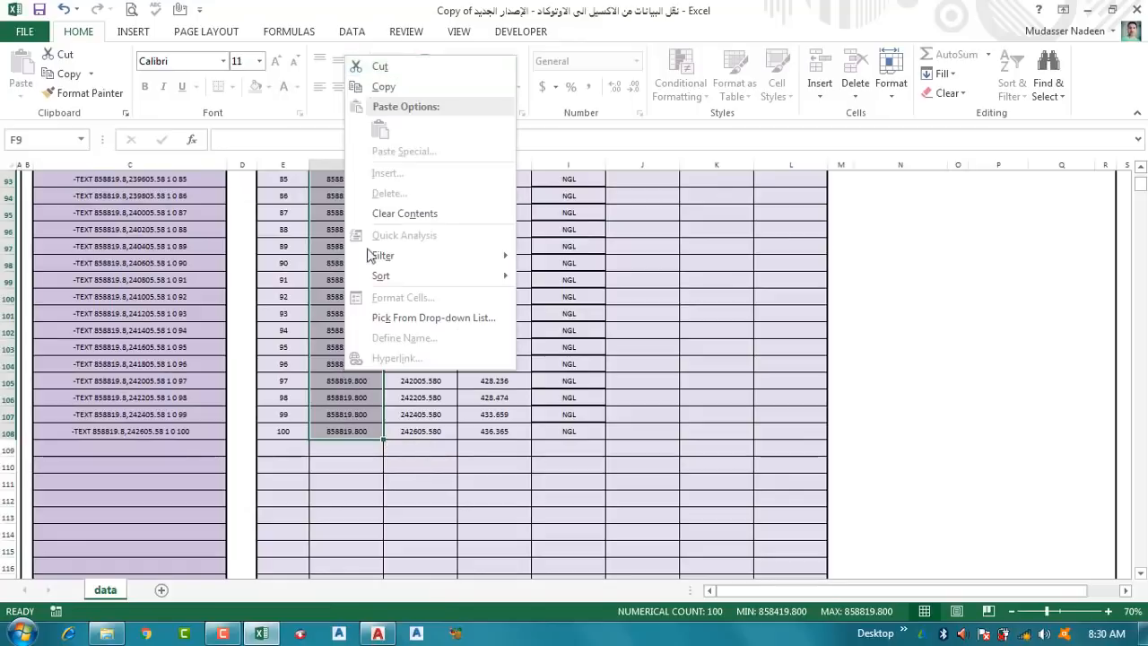
click(384, 90)
scroll(574, 302, up, 20)
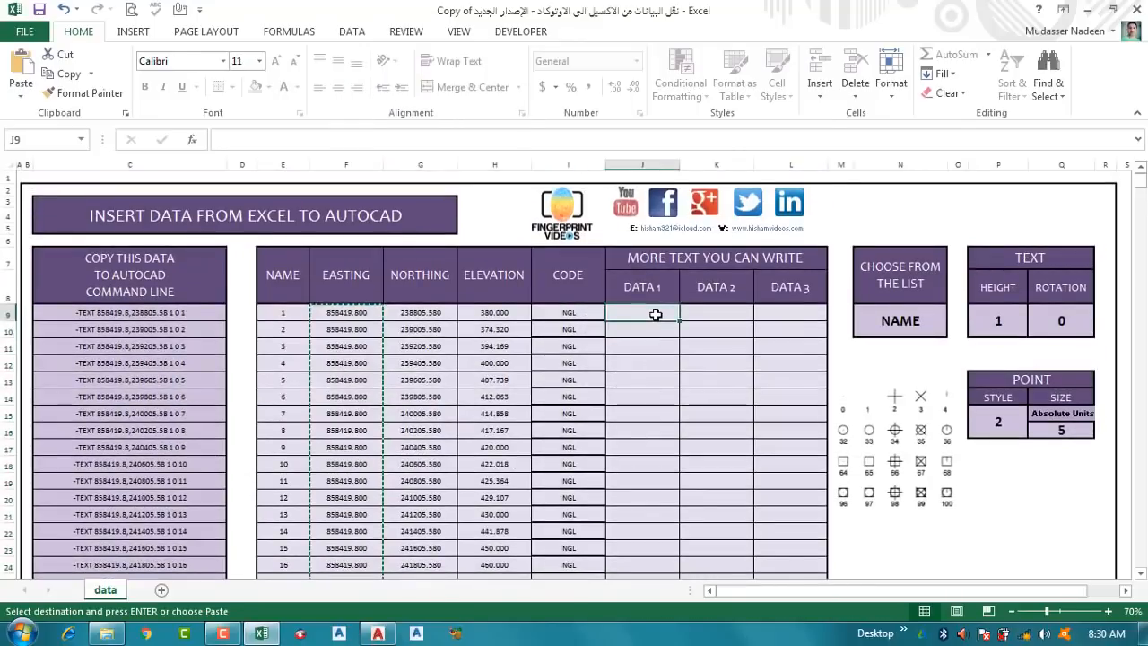
right_click(656, 314)
click(715, 81)
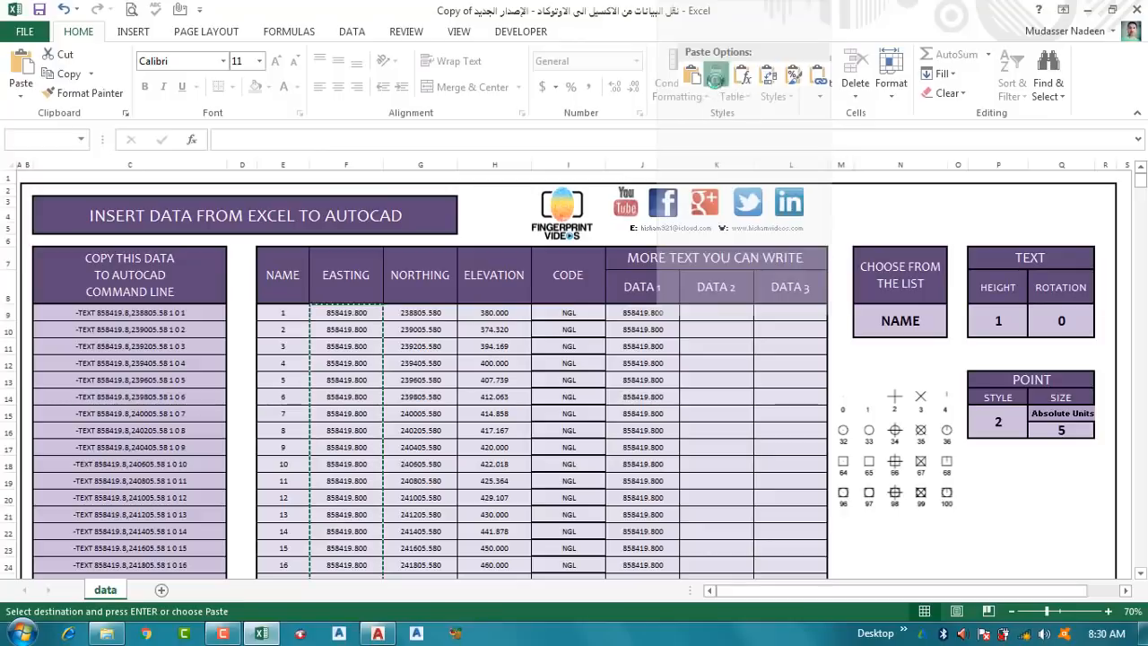
Step: Copy the NORTHING values from G9 to G108 and paste them as values into the DATA 2 column from K9
drag(425, 314, 418, 530)
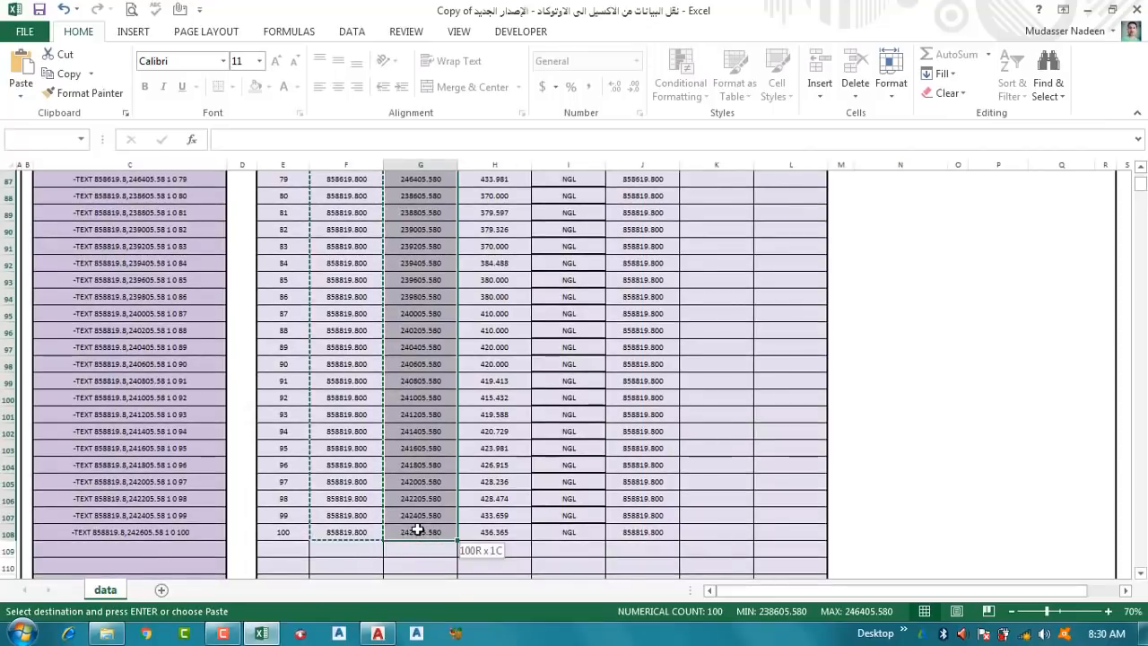
right_click(450, 298)
click(462, 300)
scroll(698, 352, up, 20)
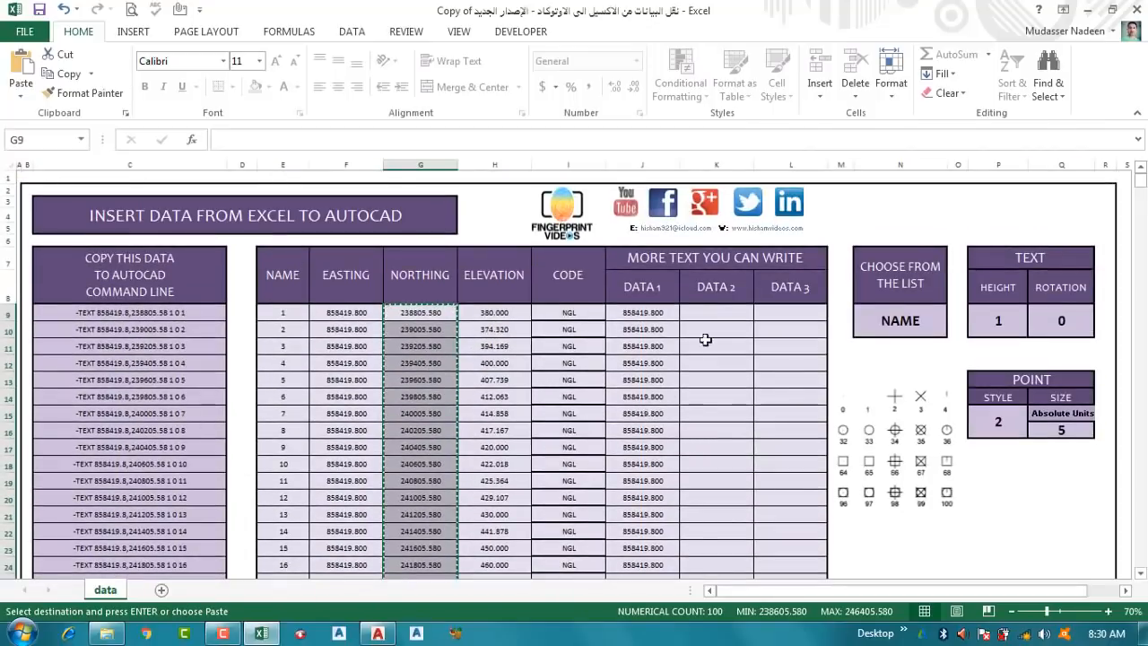
click(715, 306)
right_click(717, 308)
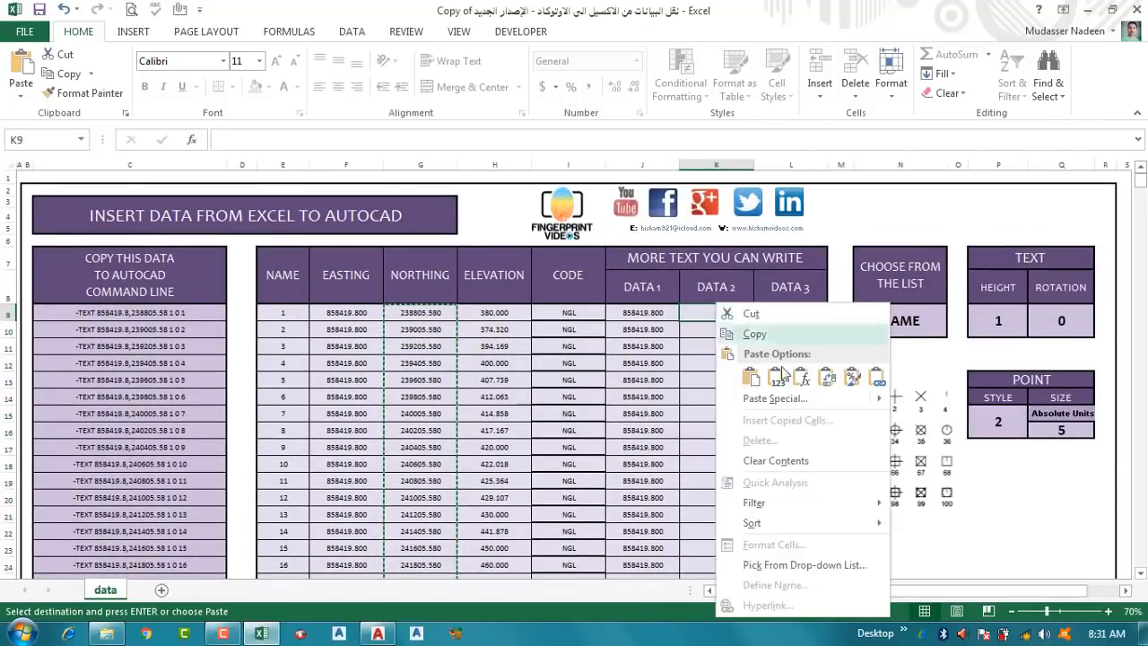
click(776, 378)
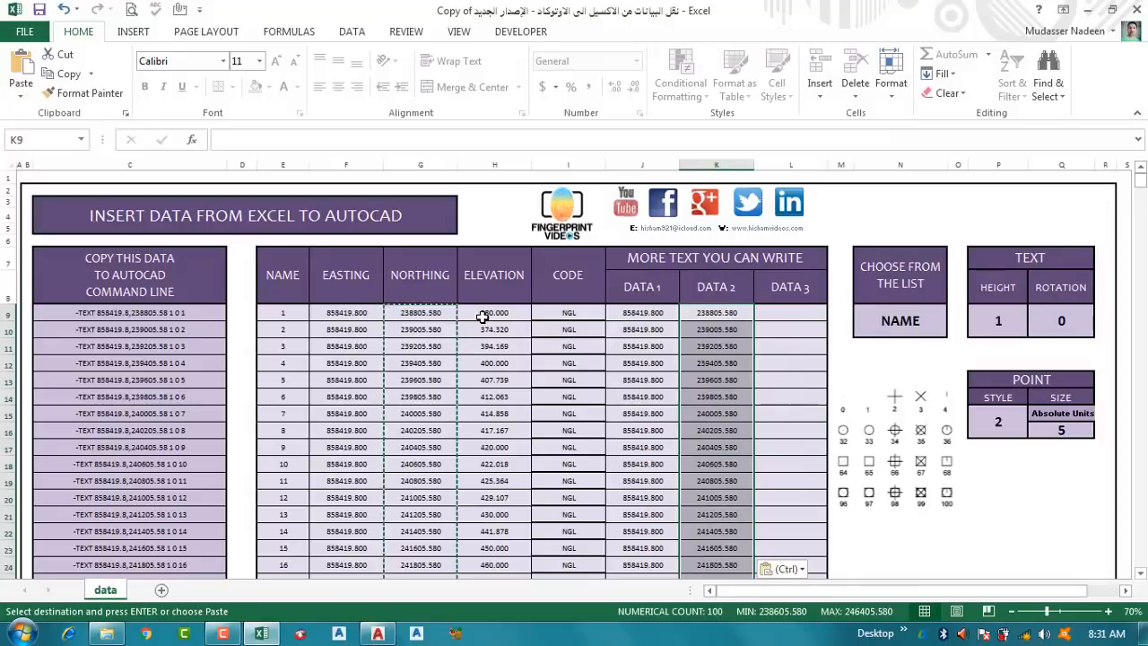
Step: Copy the ELEVATION values from H9 to H108 and paste them as values into the DATA 3 column from L9
drag(483, 313, 500, 547)
right_click(501, 388)
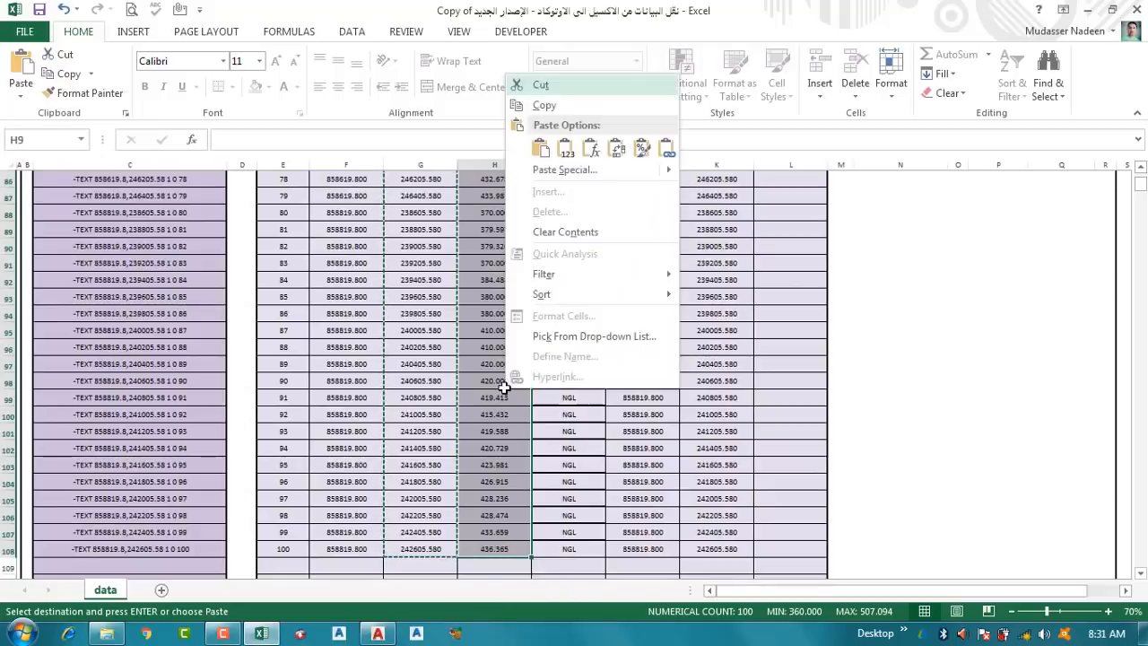
click(669, 105)
scroll(682, 332, up, 20)
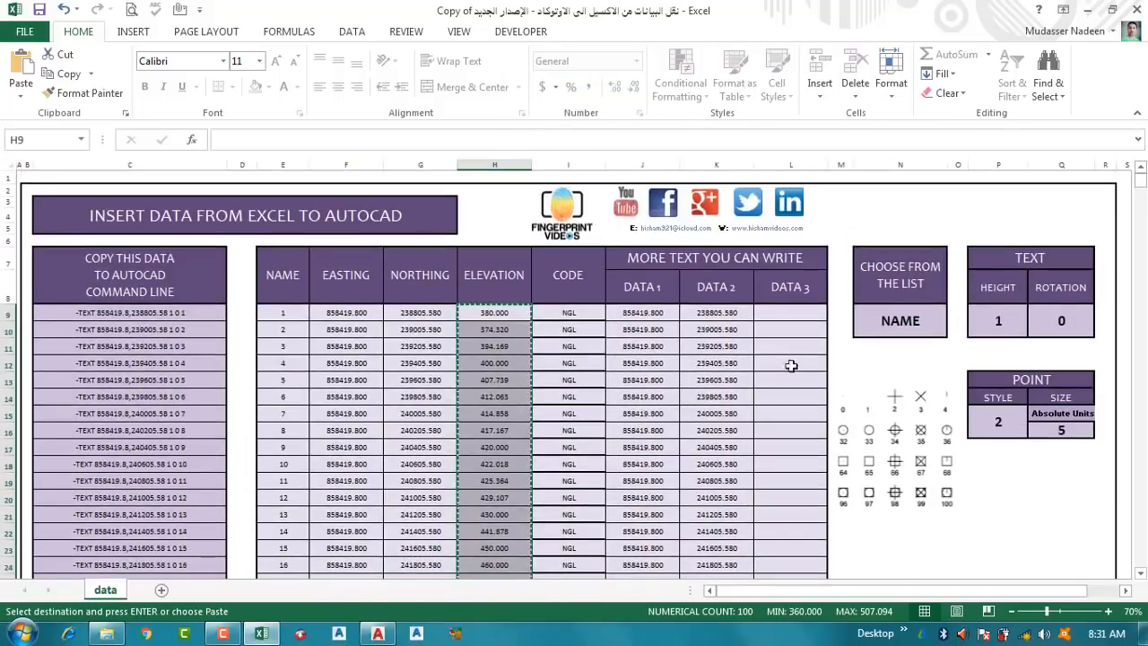
right_click(792, 308)
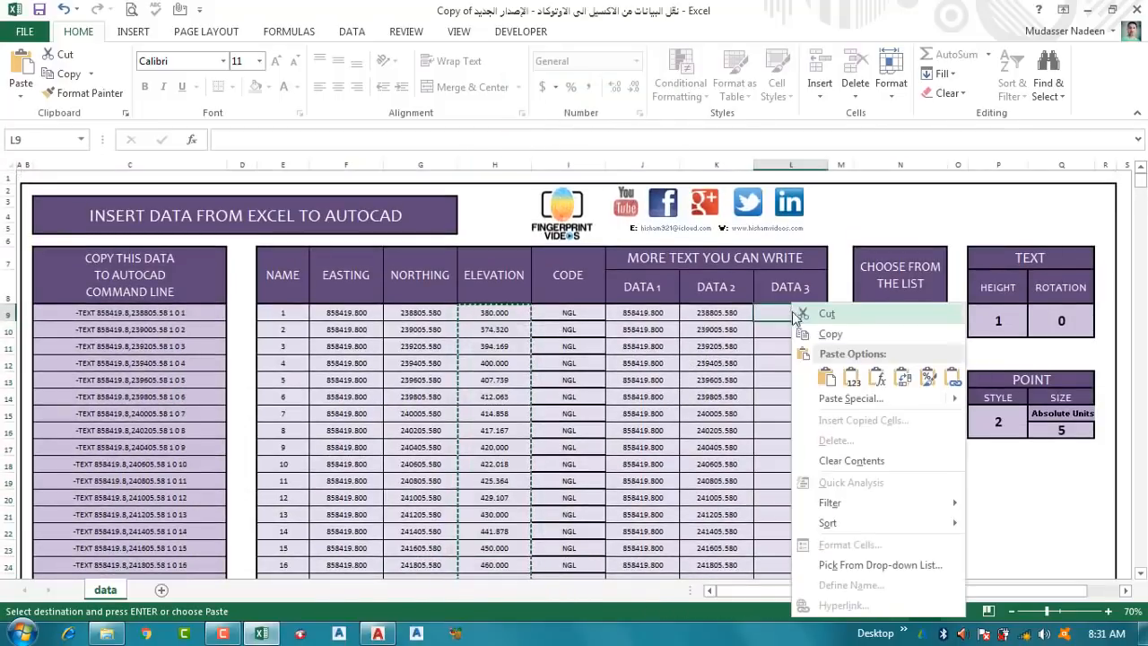
click(850, 377)
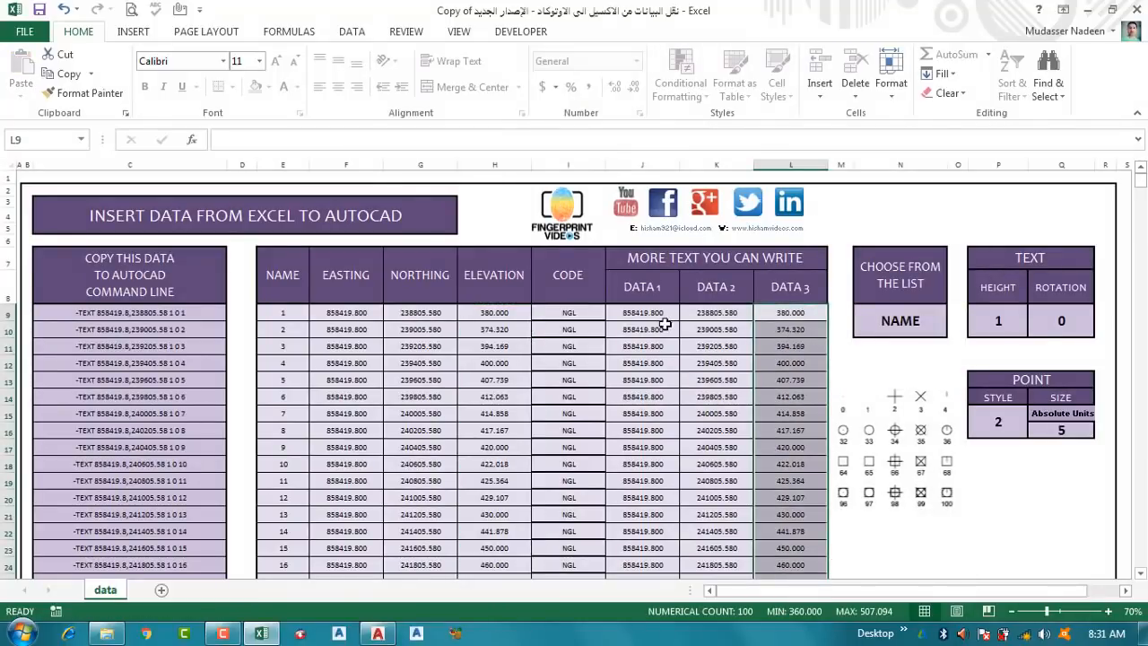
Step: Switch to AutoCAD, clear the point selection and examine the point number labels' size against the cross markers
click(378, 634)
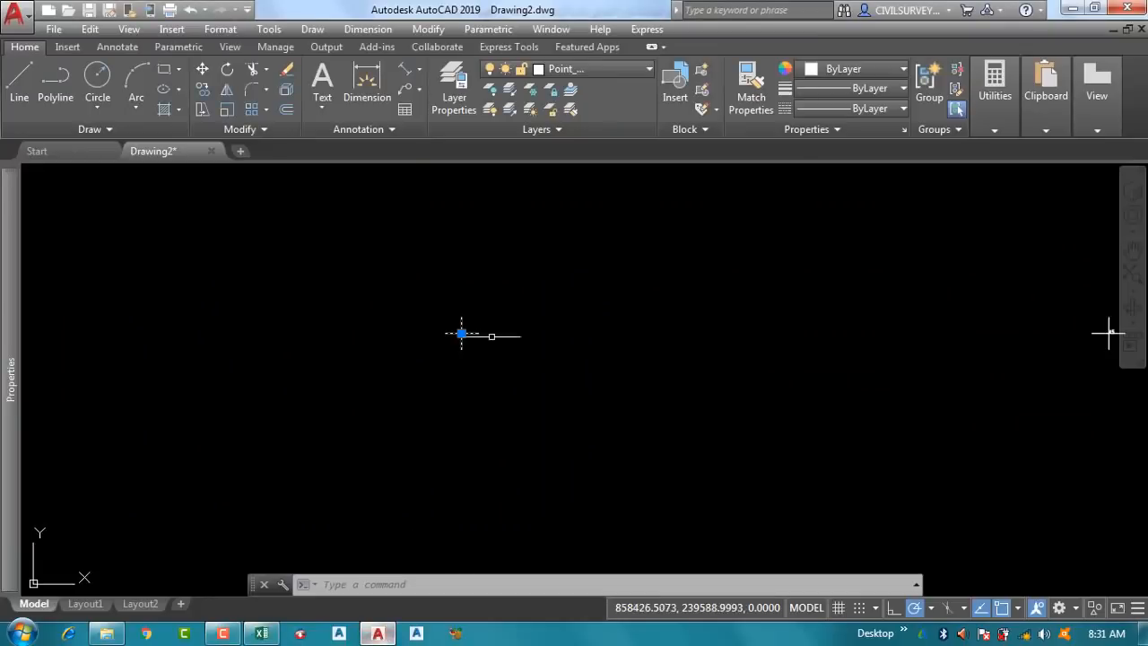
key(Escape)
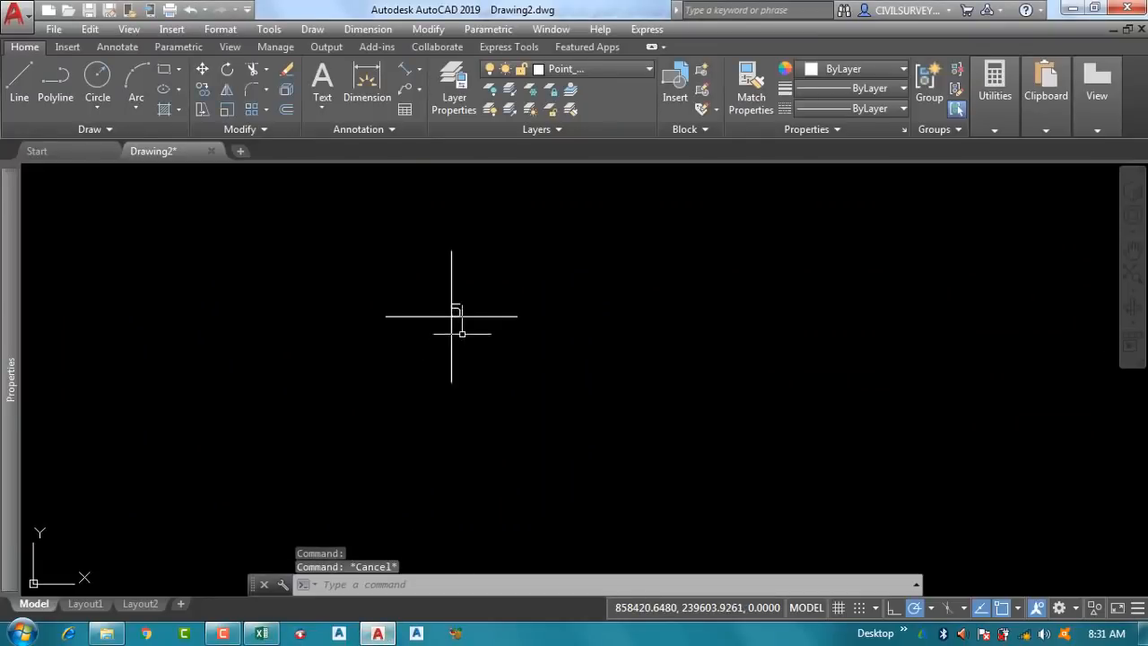
scroll(628, 359, up, 10)
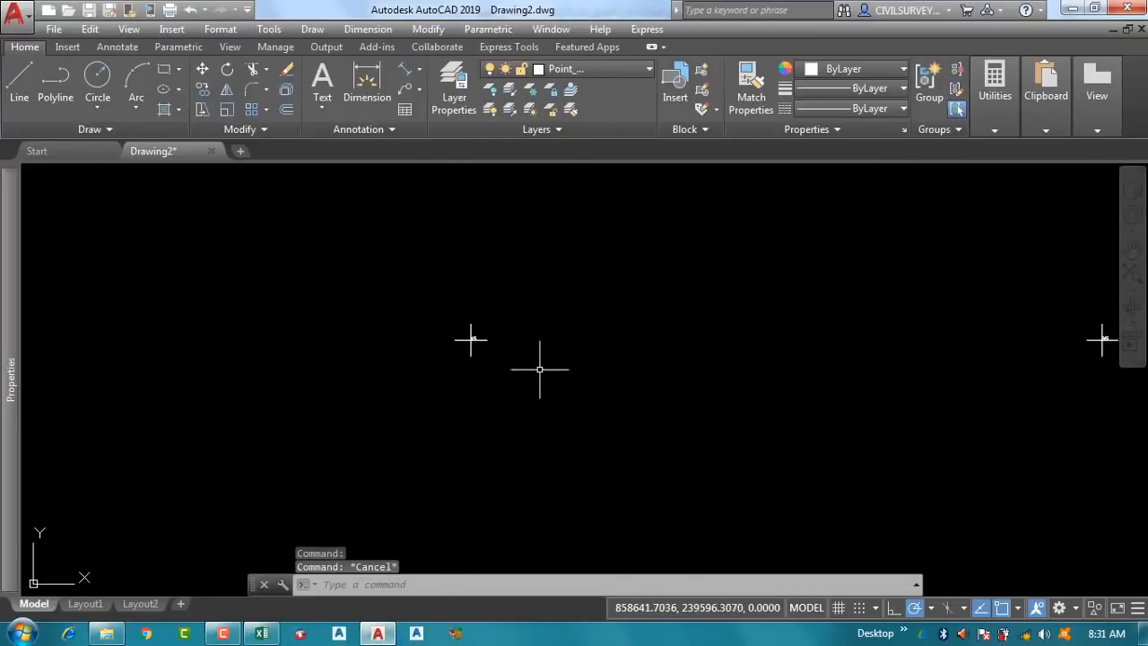
scroll(615, 328, down, 8)
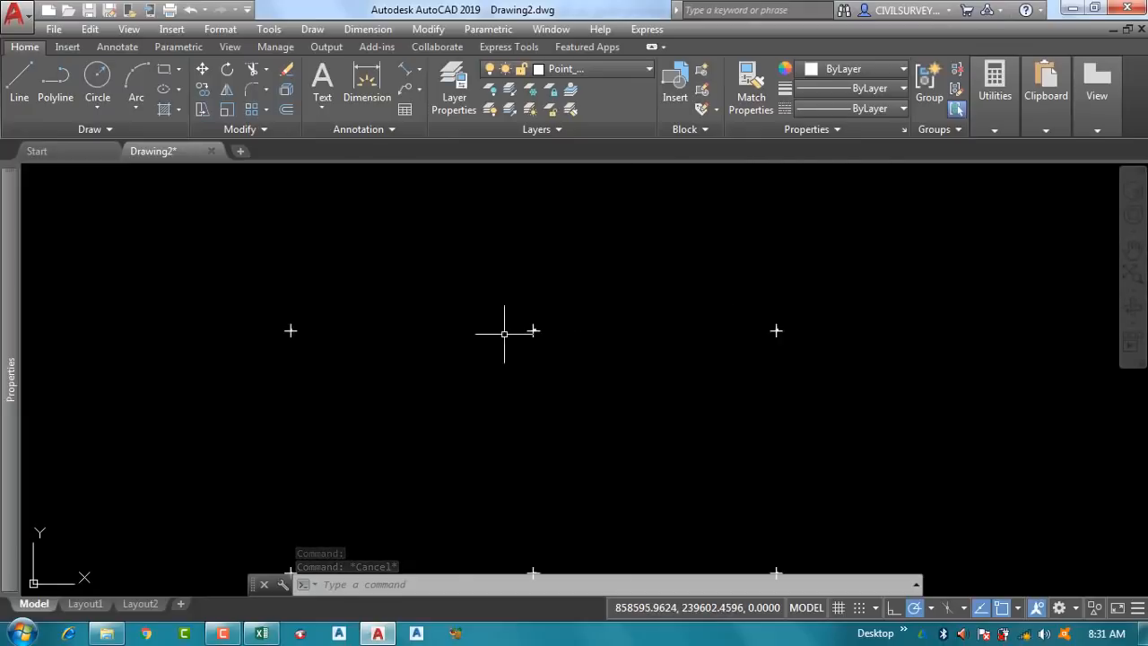
scroll(852, 328, up, 5)
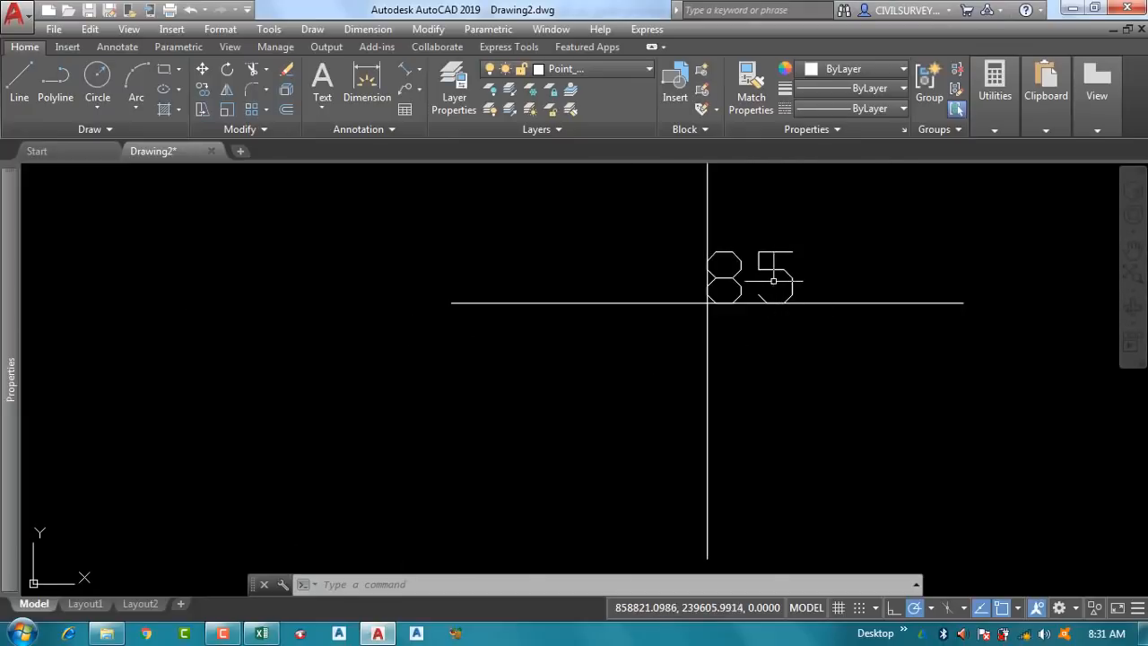
scroll(769, 273, down, 6)
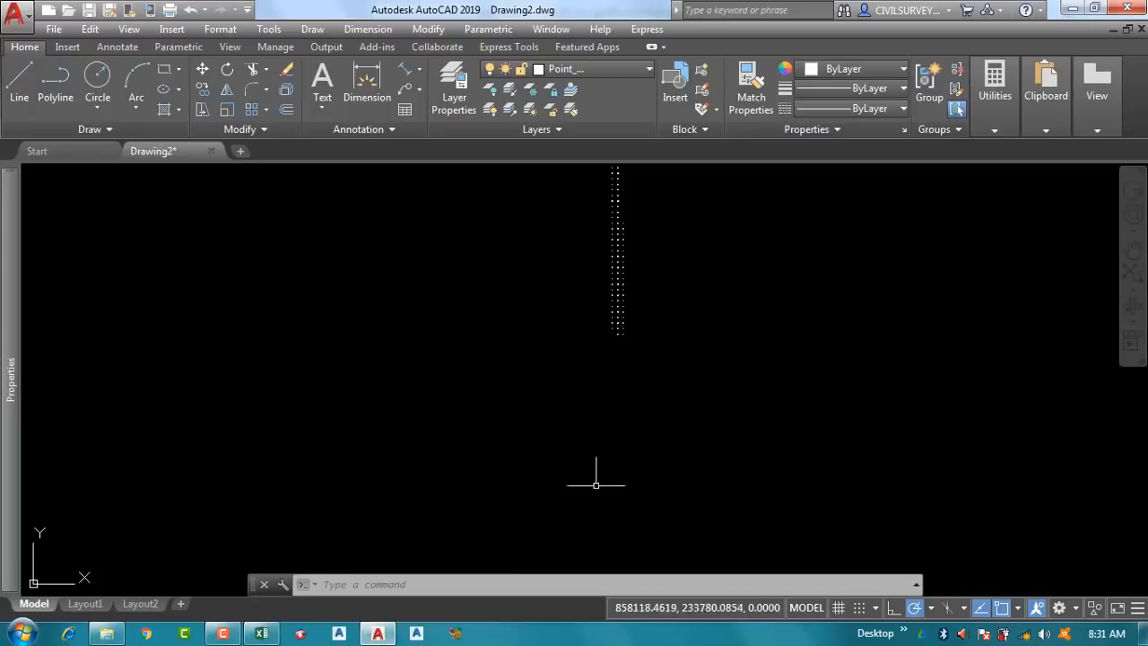
scroll(588, 282, up, 5)
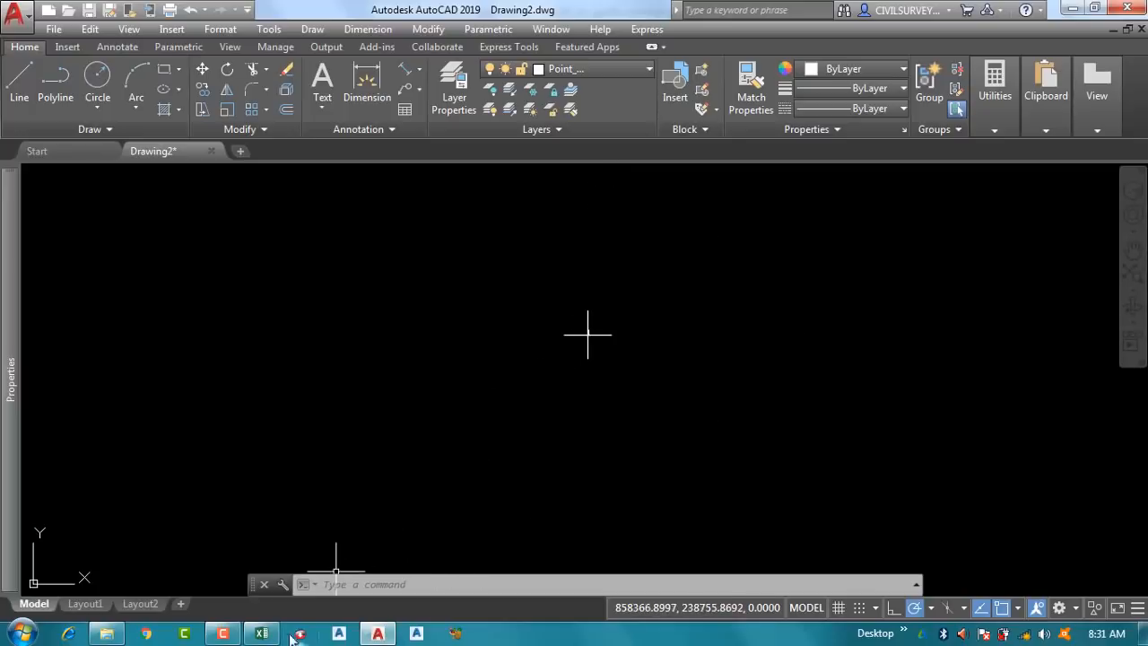
Step: Switch to Excel, choose DATA 1 as the output type and set the text height to 5
click(262, 634)
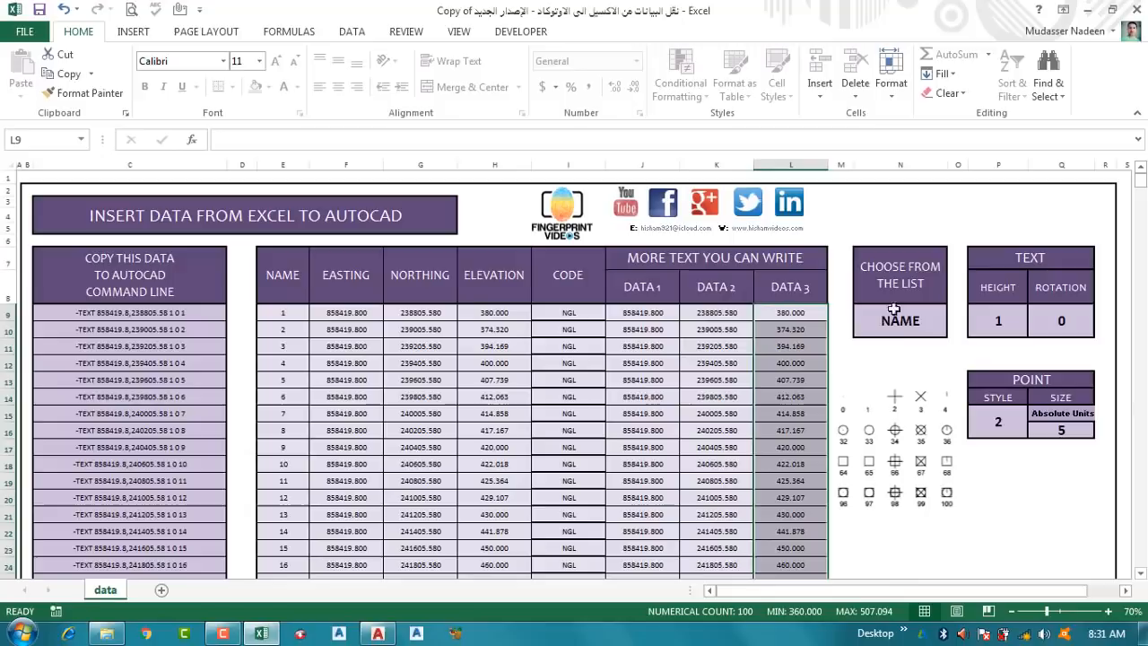
click(924, 325)
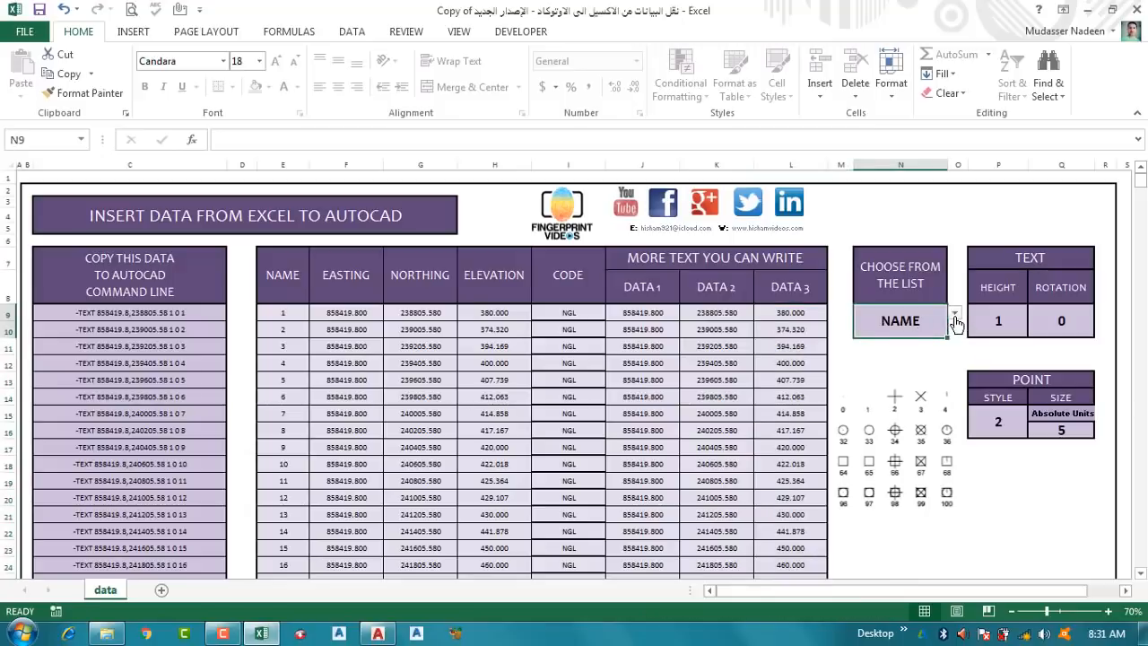
click(955, 319)
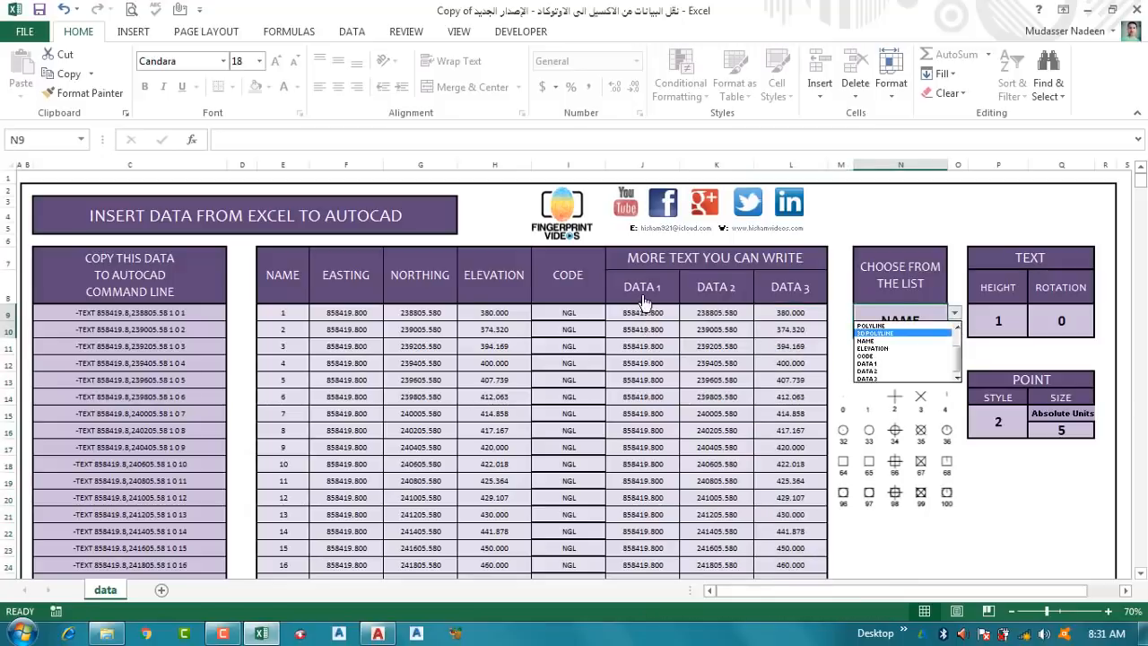
click(867, 363)
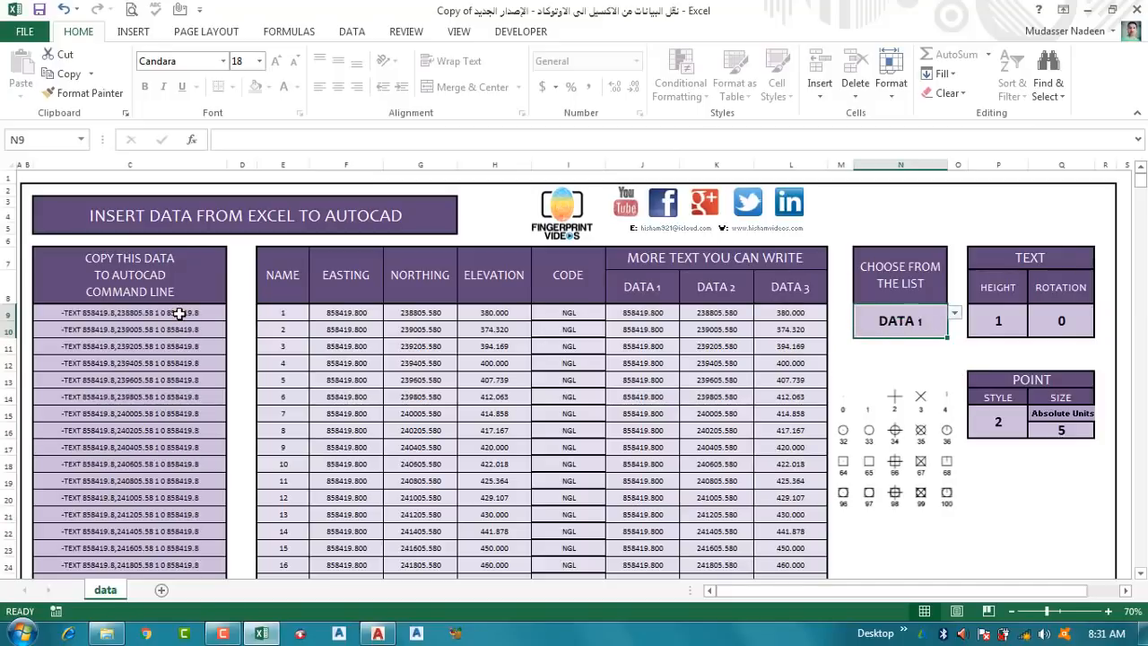
click(1008, 321)
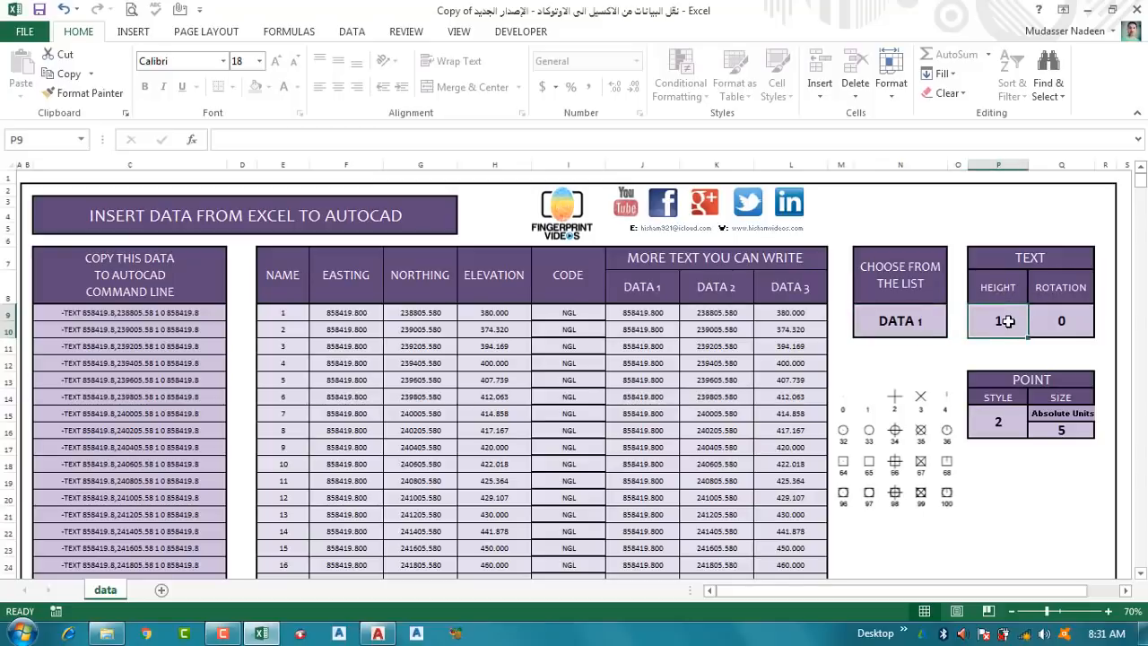
text(5)
key(Return)
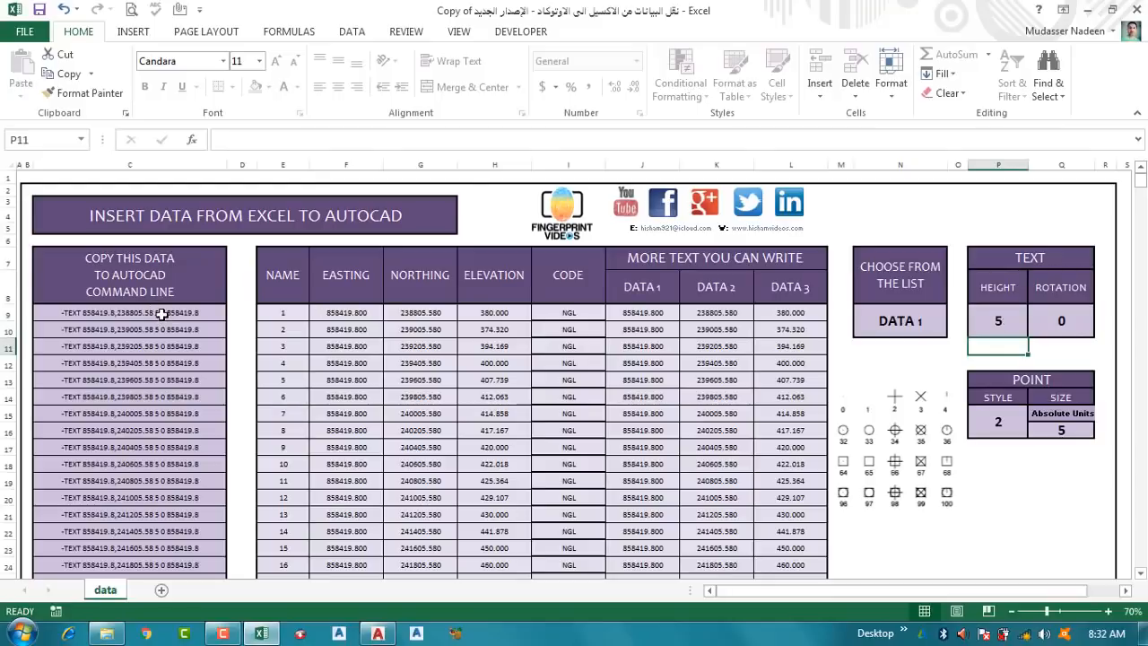
Step: Copy the generated -TEXT commands for the DATA 1 labels, from cell C9 to C108
drag(160, 314, 167, 220)
scroll(167, 269, up, 5)
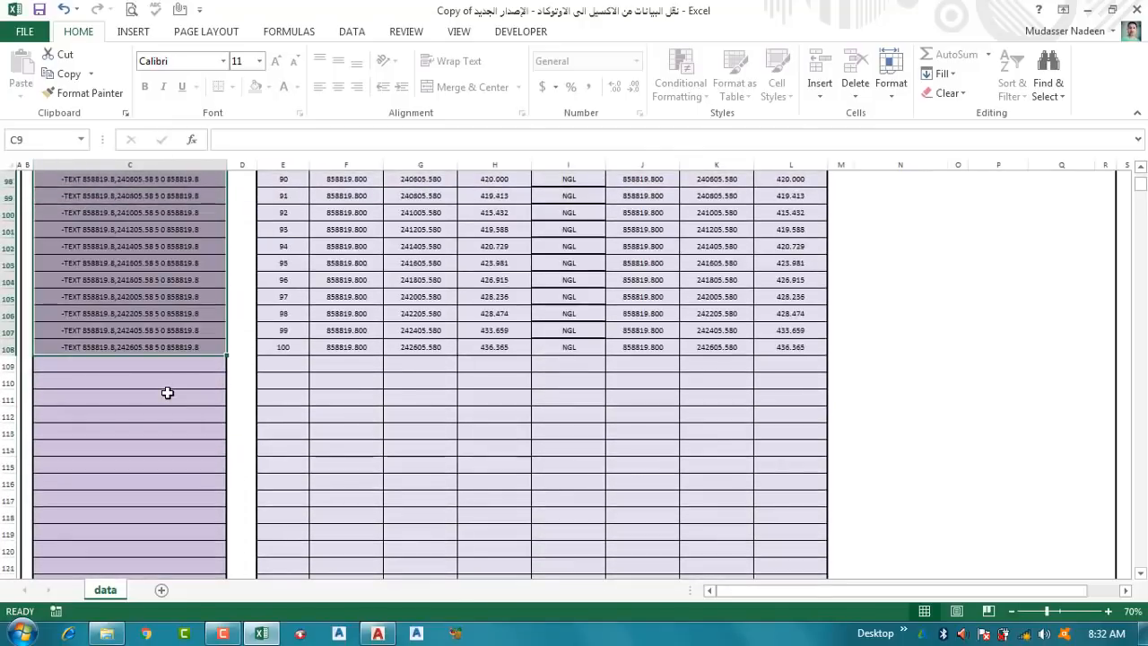
scroll(166, 393, up, 19)
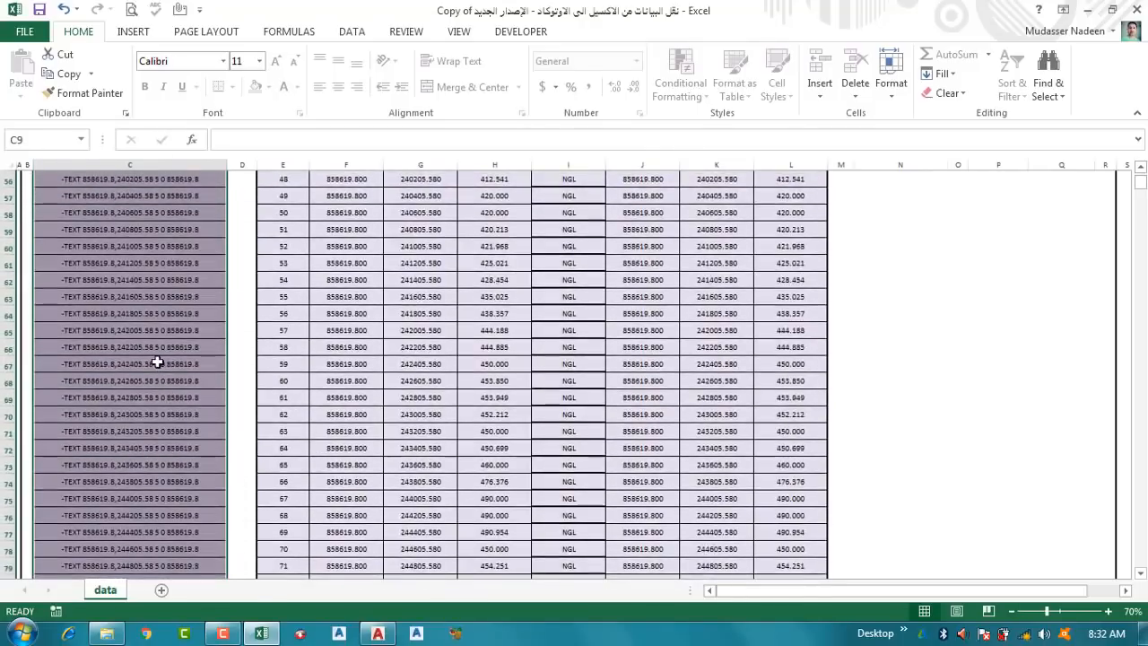
scroll(157, 359, up, 7)
right_click(141, 225)
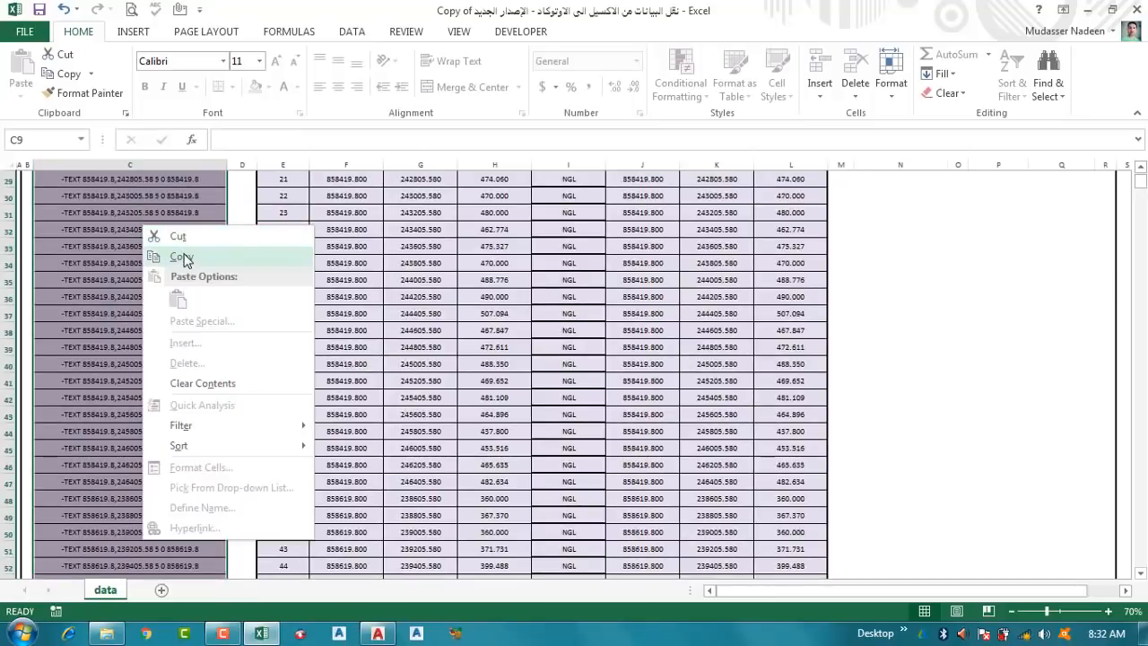
click(154, 254)
scroll(293, 467, up, 5)
Step: Switch to AutoCAD, make East the current layer and paste the copied -TEXT commands into the command line to place the easting labels
click(377, 633)
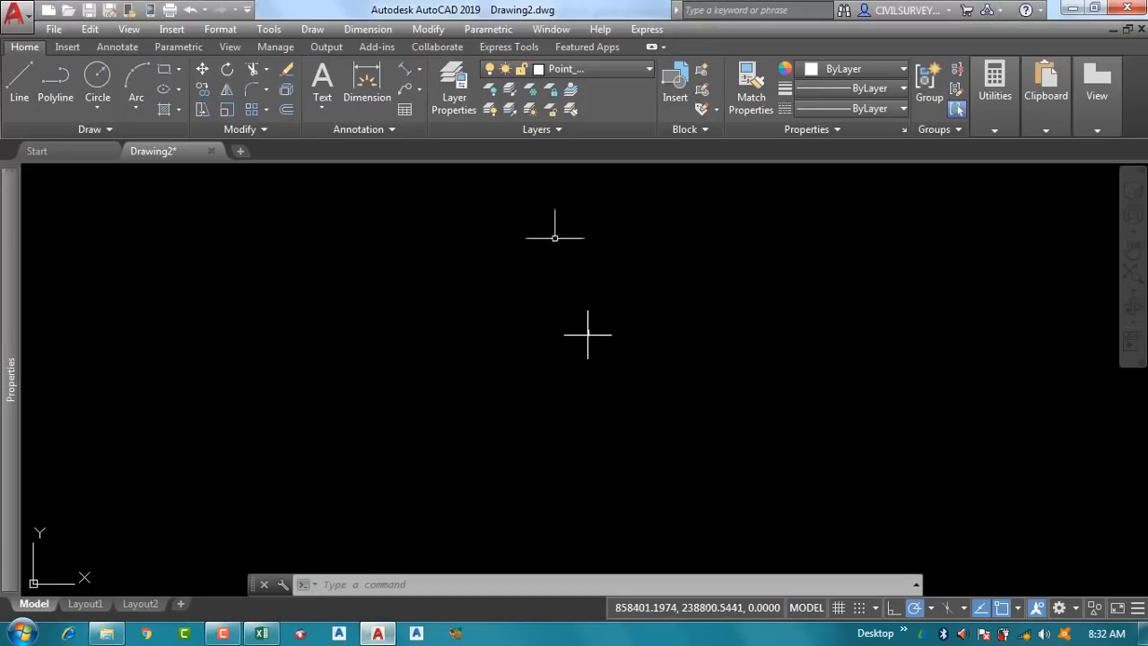
click(620, 69)
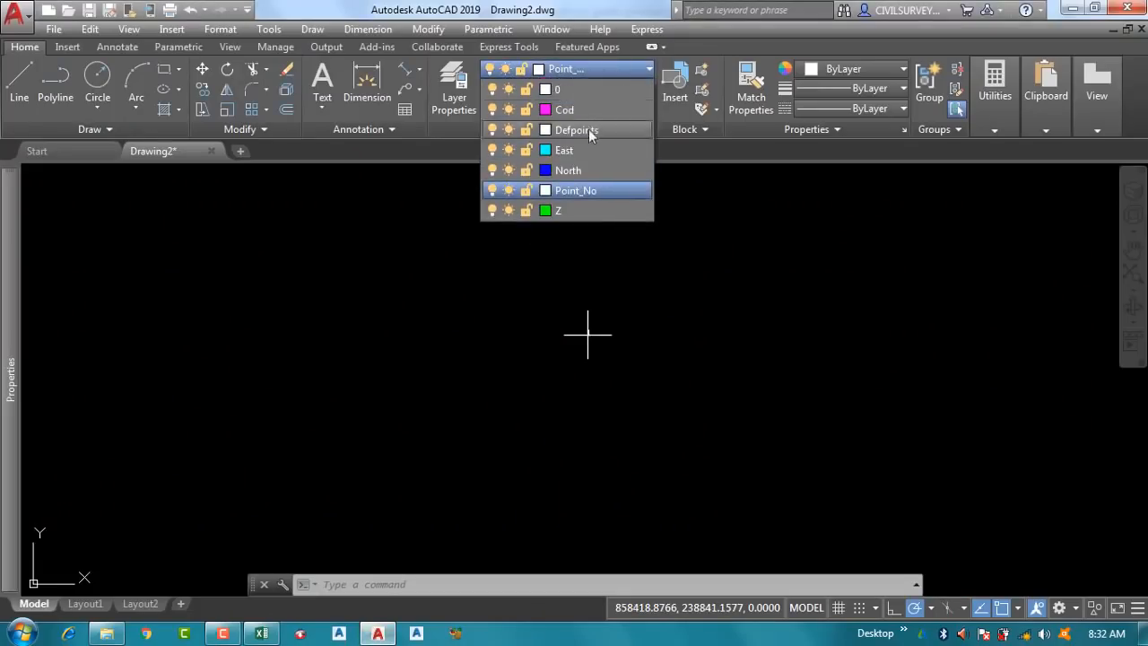
click(579, 150)
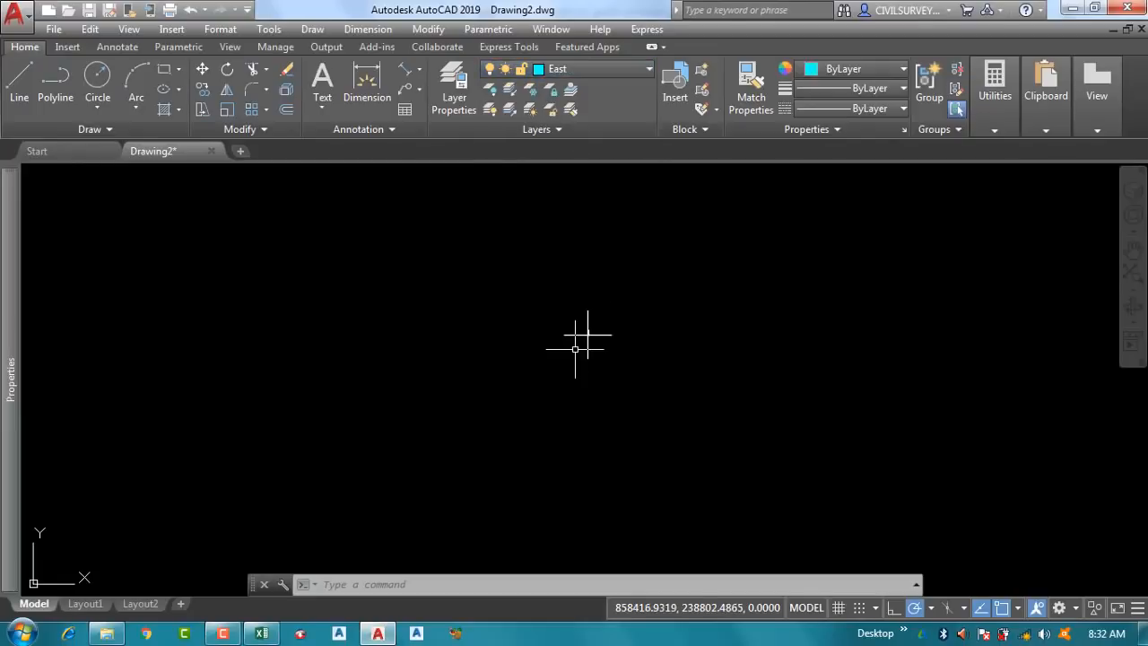
scroll(621, 358, down, 4)
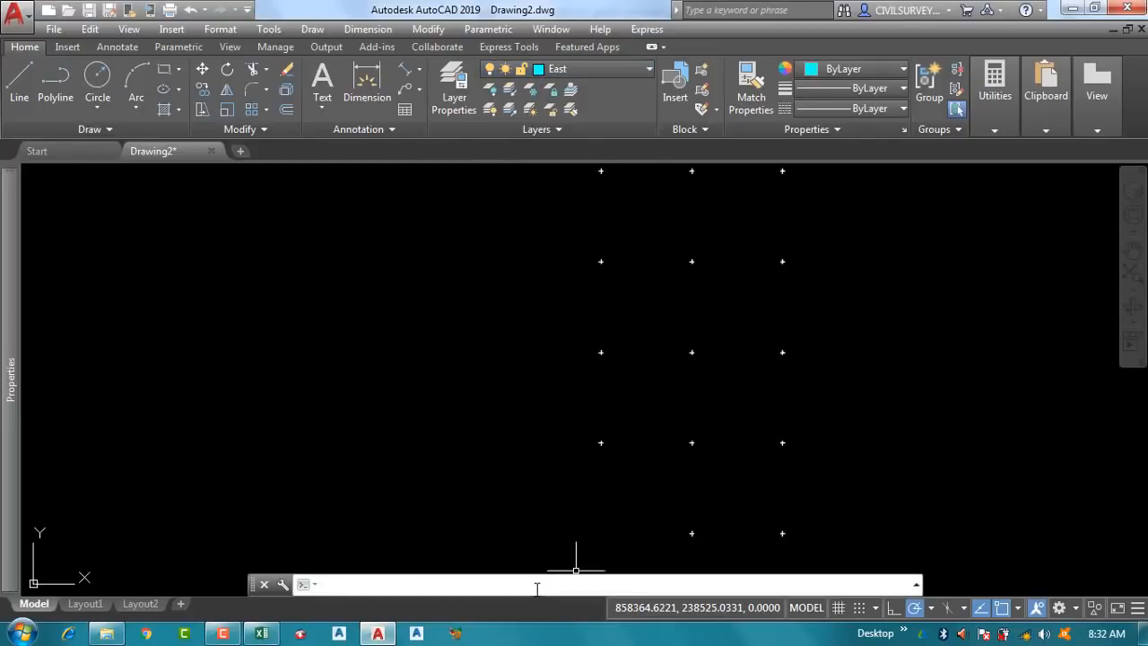
right_click(537, 589)
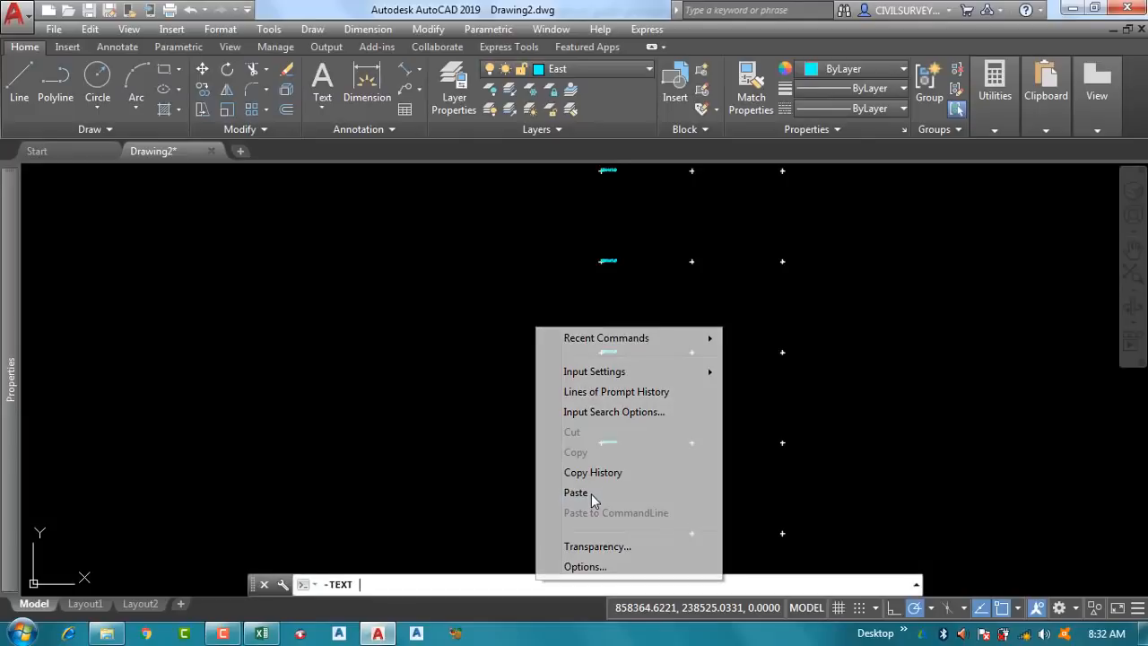
scroll(586, 410, up, 10)
scroll(538, 246, down, 6)
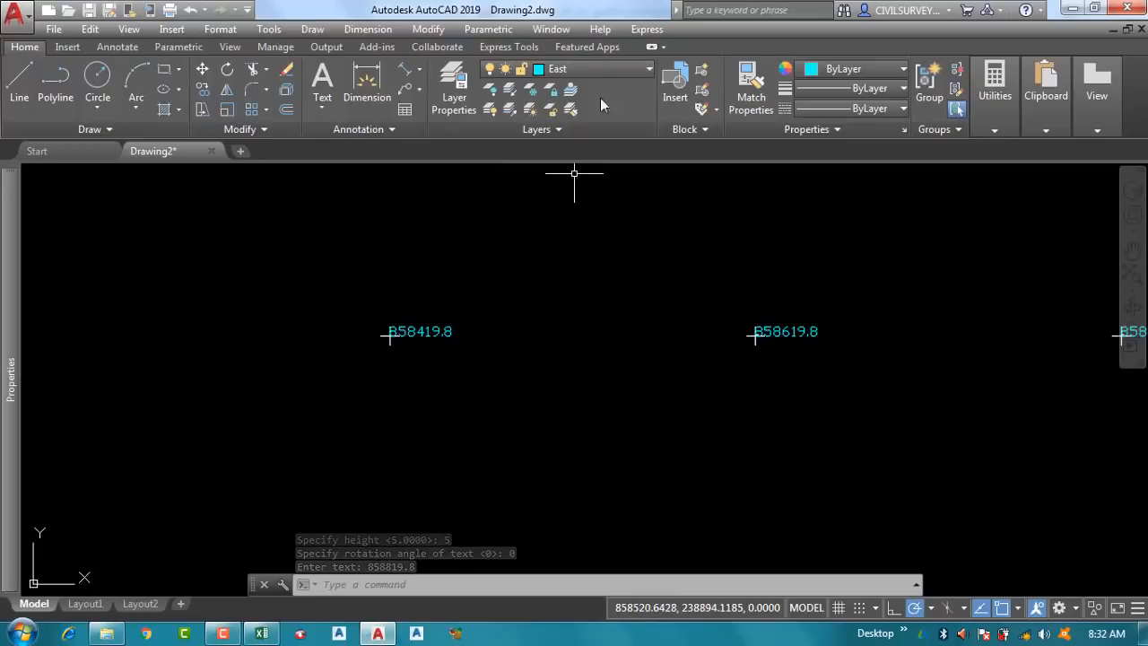
click(604, 71)
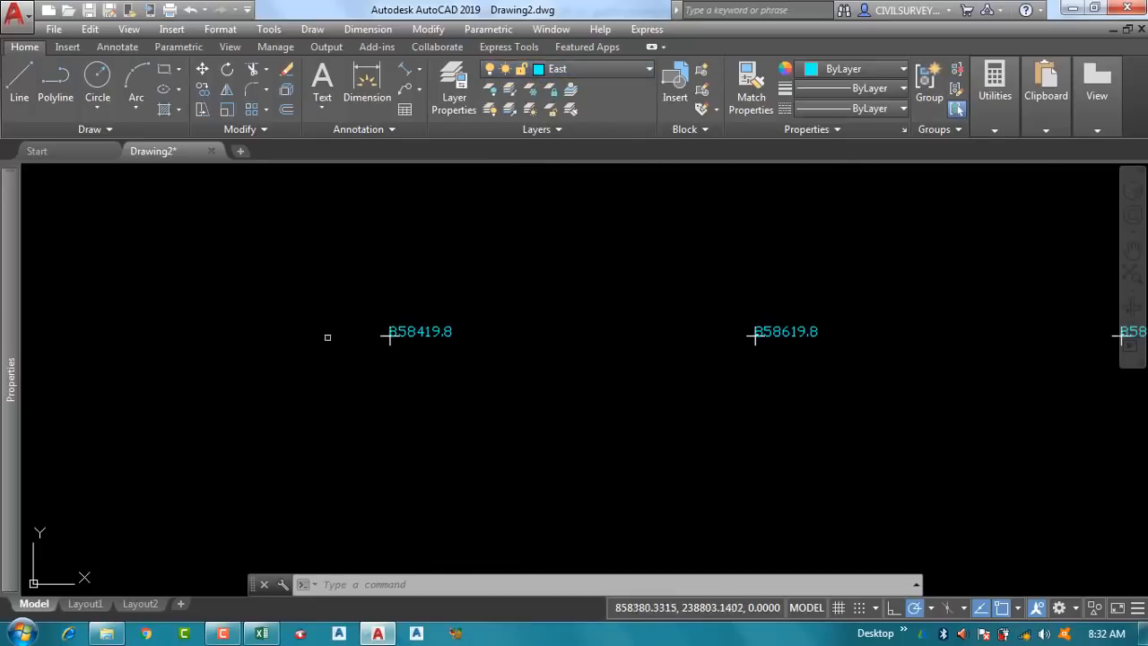
Step: Select all easting labels with Select Similar and move them about 6.4 units straight down from their point markers
scroll(390, 337, up, 10)
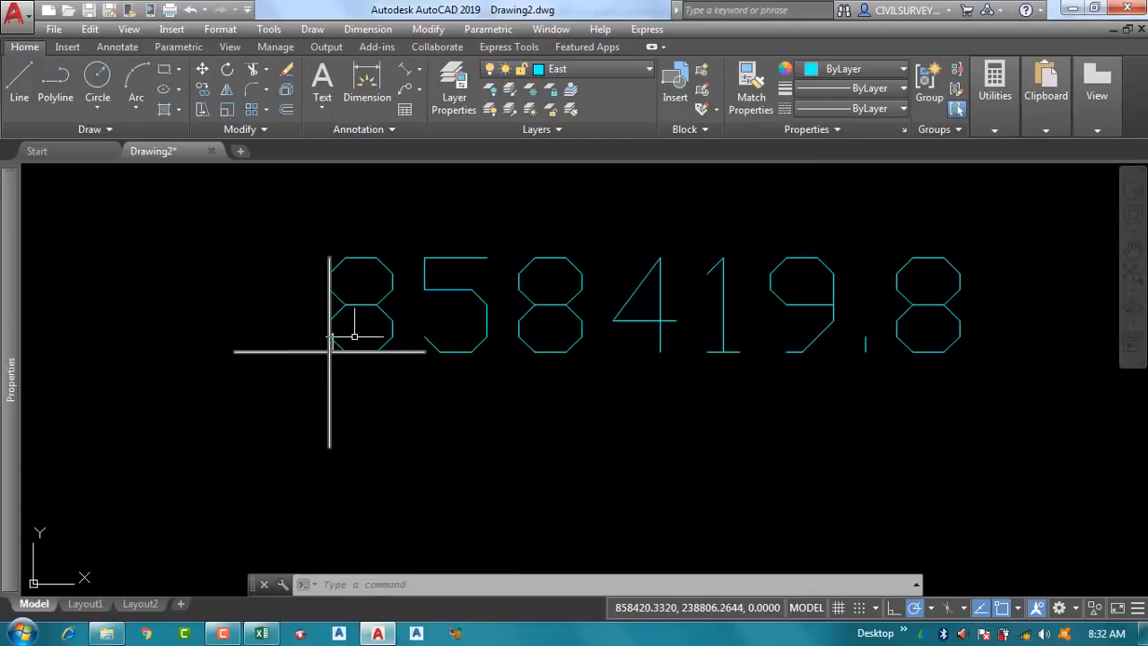
click(481, 294)
scroll(484, 269, down, 8)
right_click(548, 355)
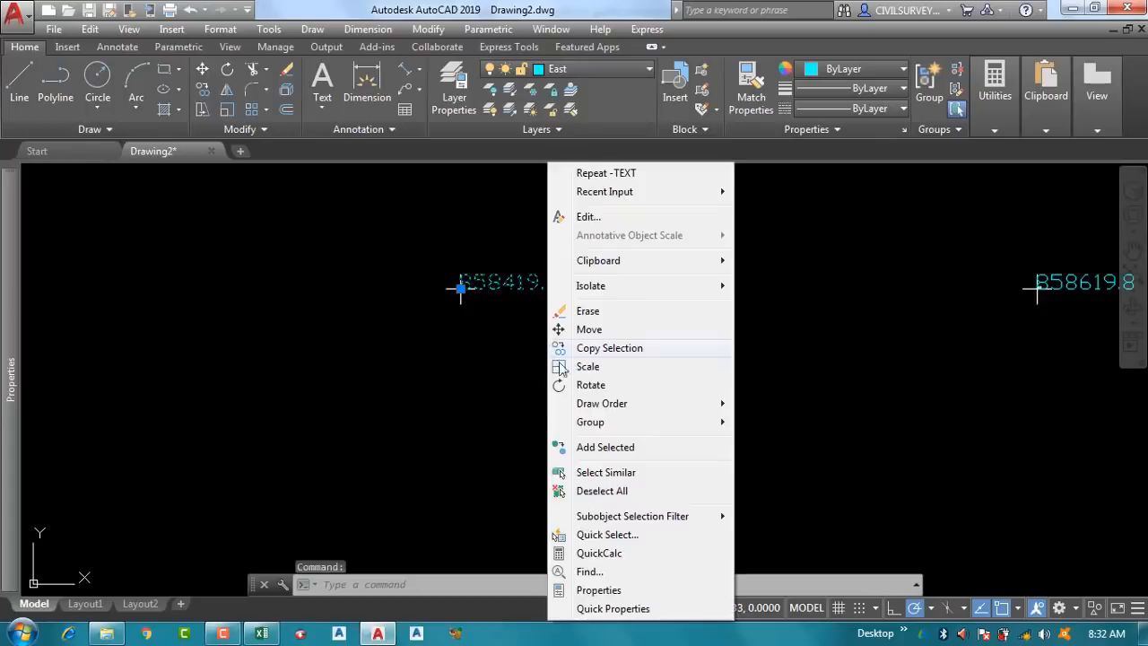
click(594, 473)
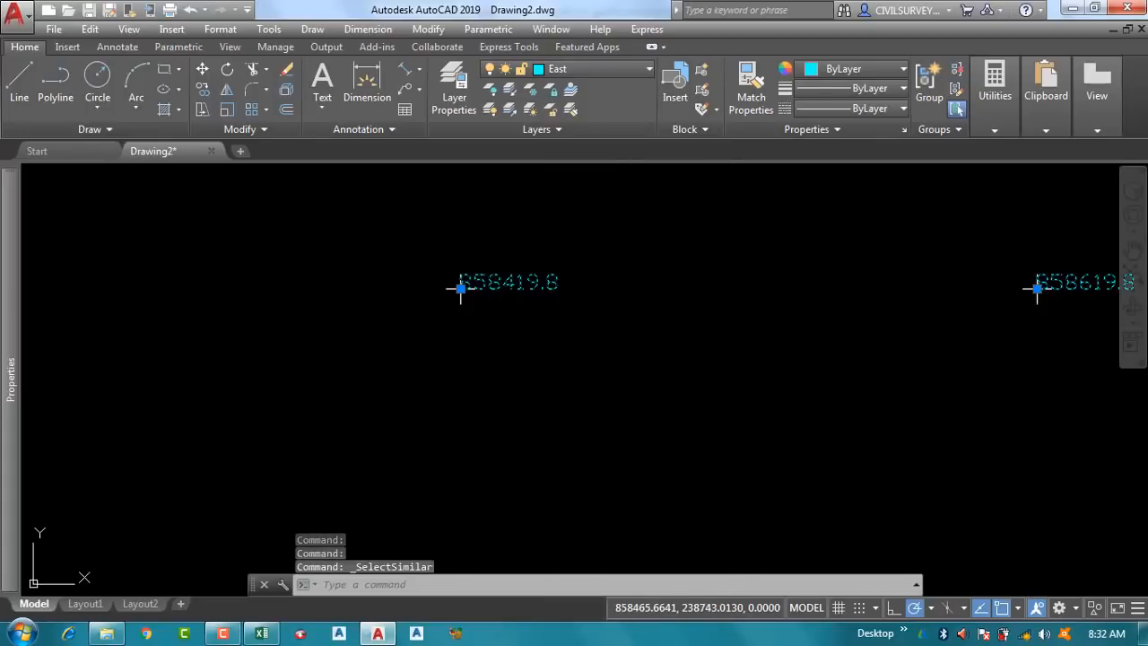
scroll(594, 464, down, 2)
scroll(668, 320, down, 3)
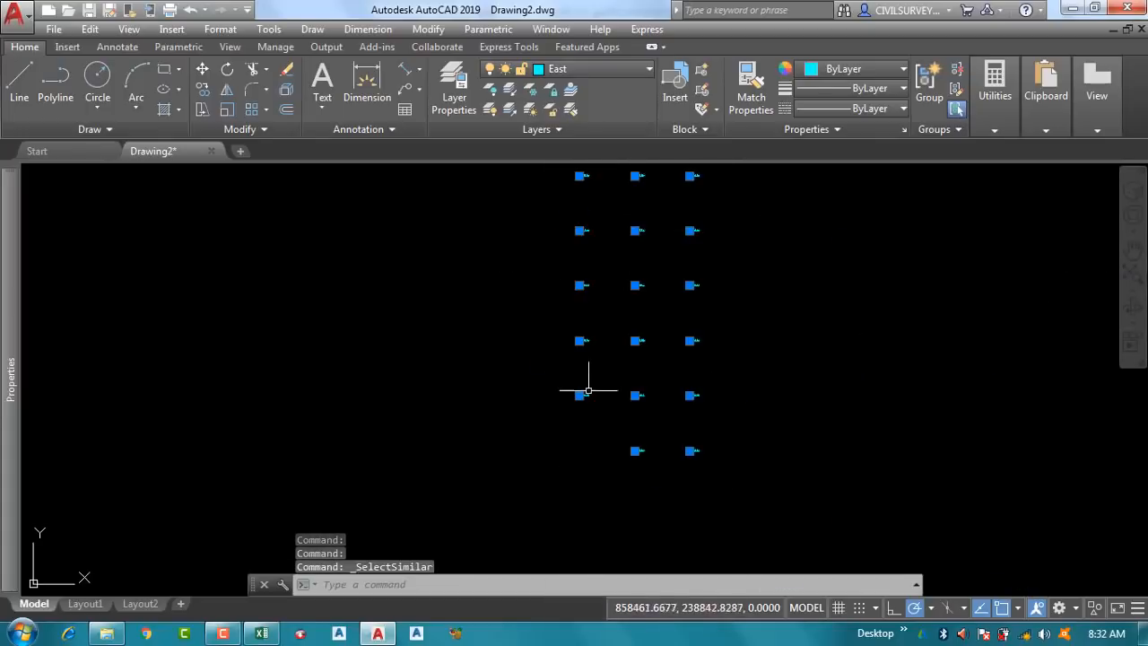
scroll(588, 391, up, 3)
scroll(536, 395, up, 2)
scroll(535, 405, up, 1)
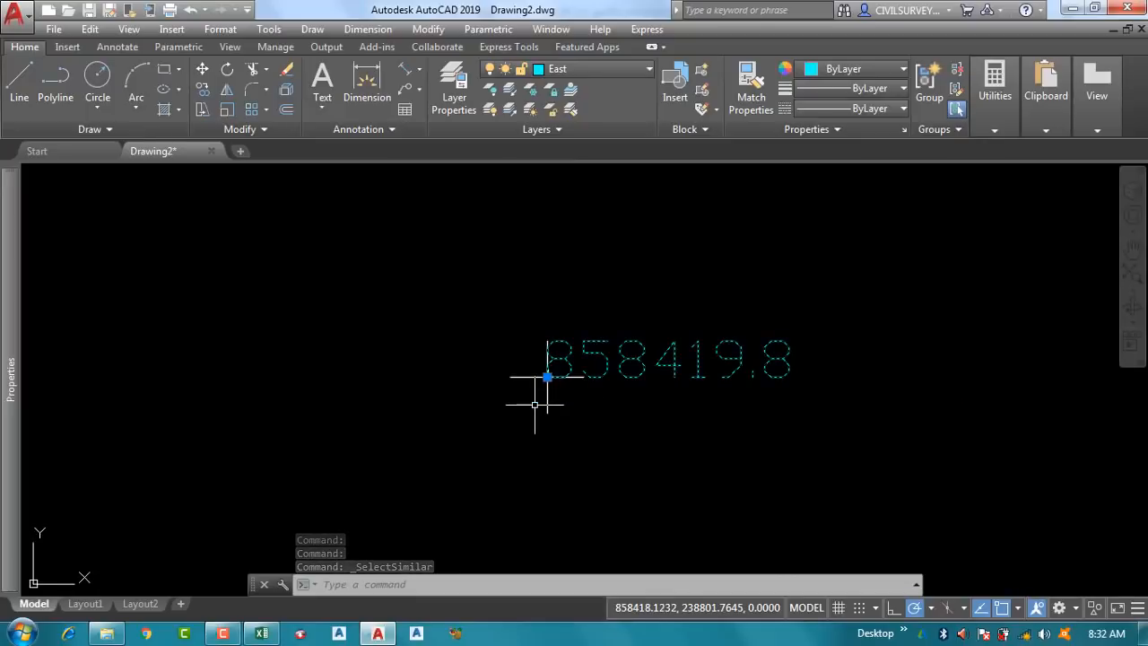
text(M)
key(Return)
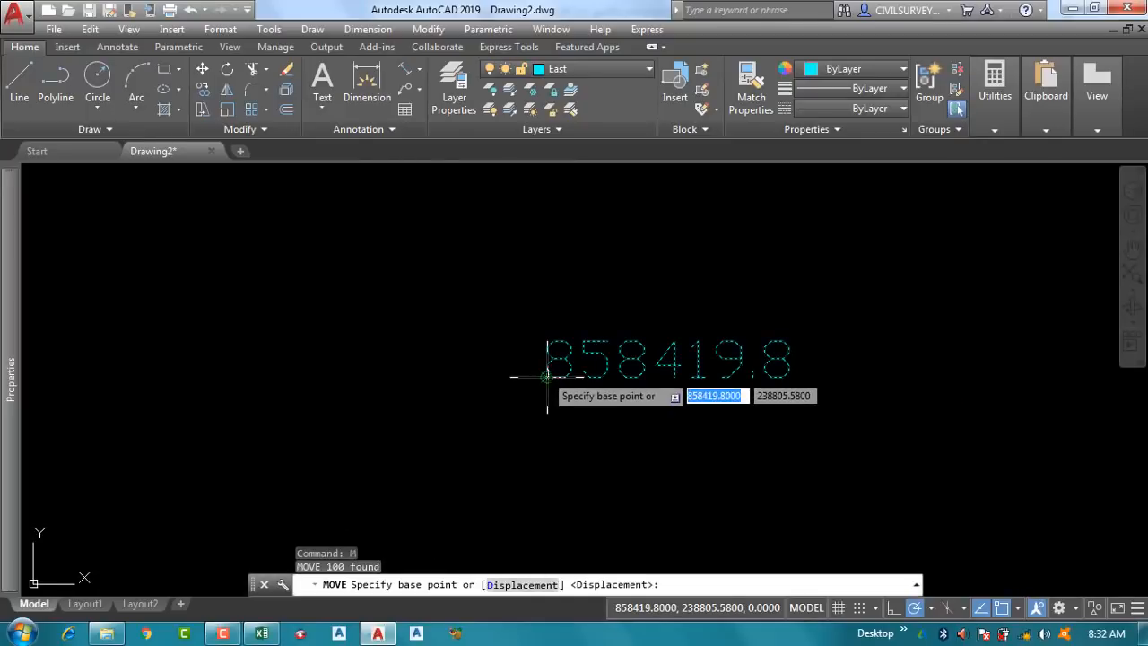
click(546, 375)
scroll(554, 413, up, 2)
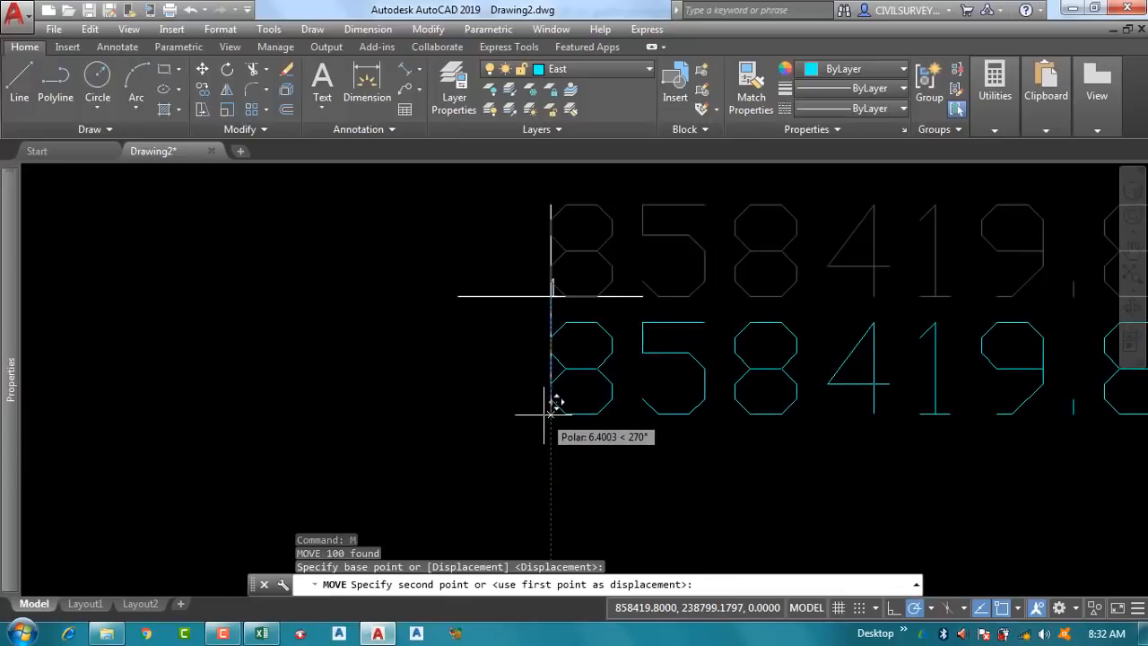
click(551, 414)
scroll(549, 385, down, 12)
scroll(624, 302, down, 6)
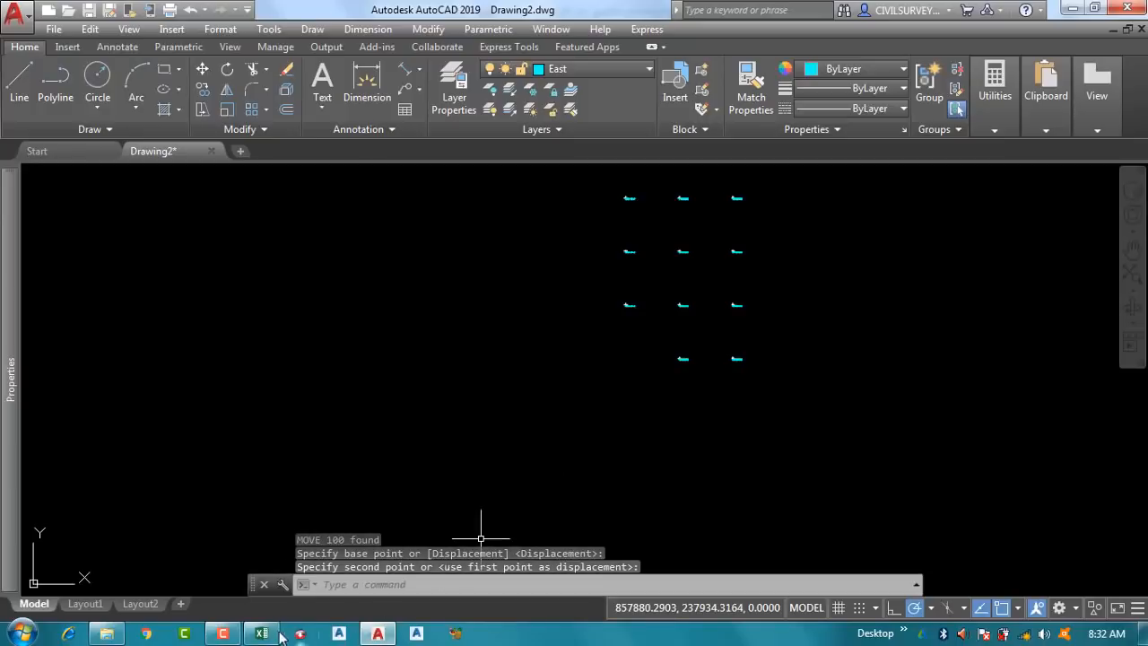
Step: Switch to Excel and choose DATA 2 as the output type
mouse_move(268, 635)
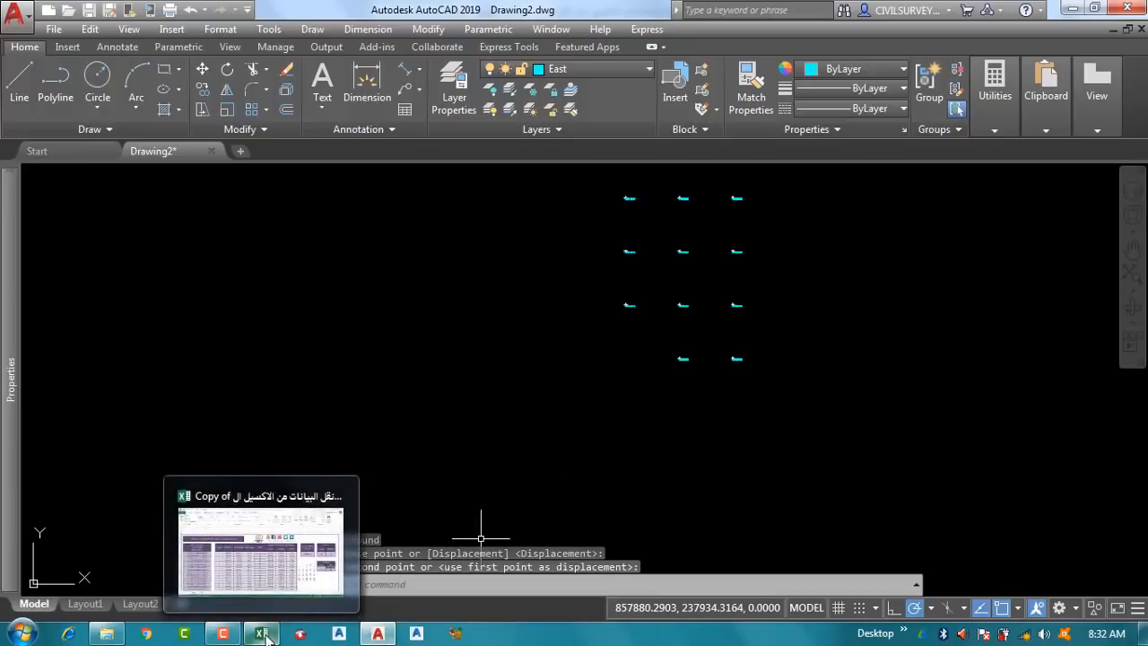
click(267, 635)
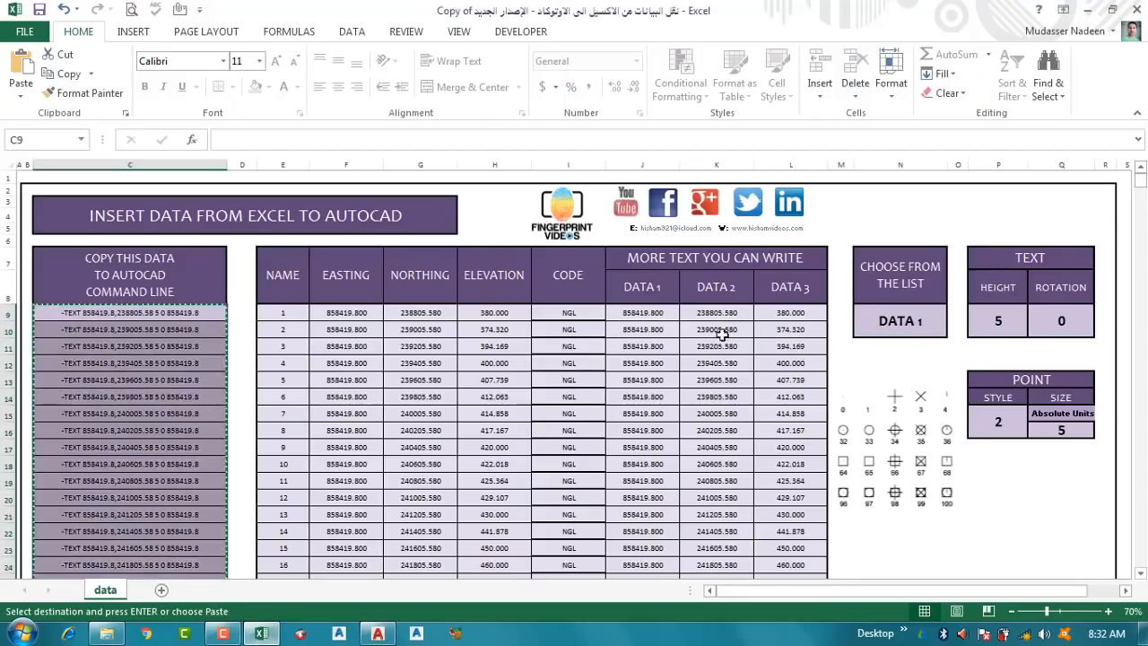
click(900, 321)
click(956, 313)
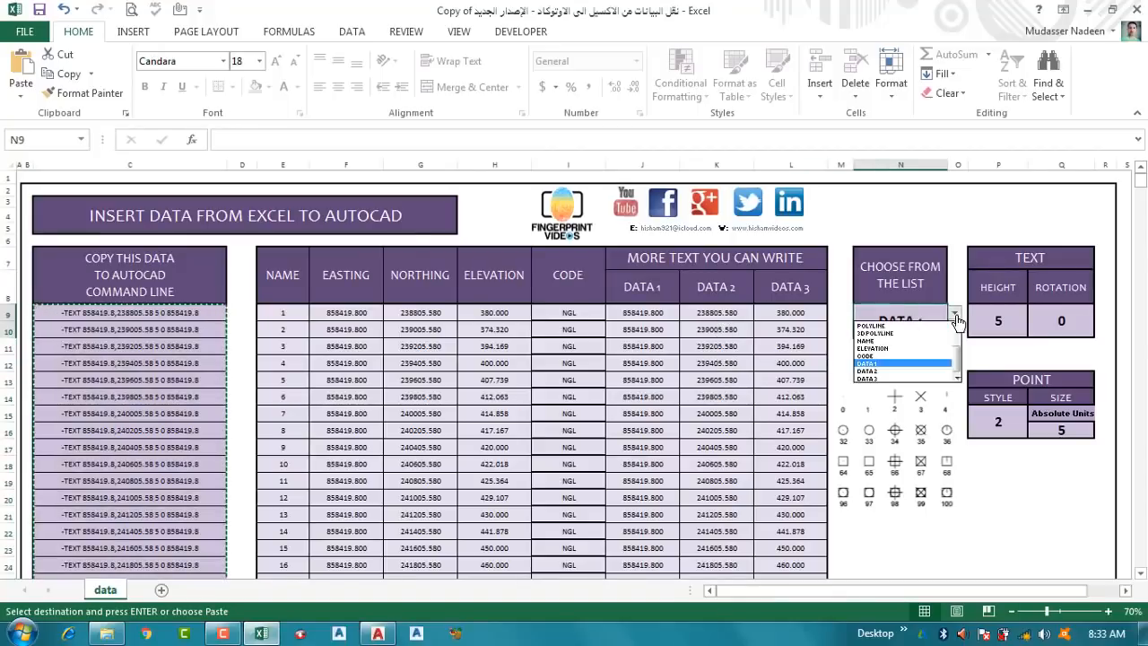
click(870, 371)
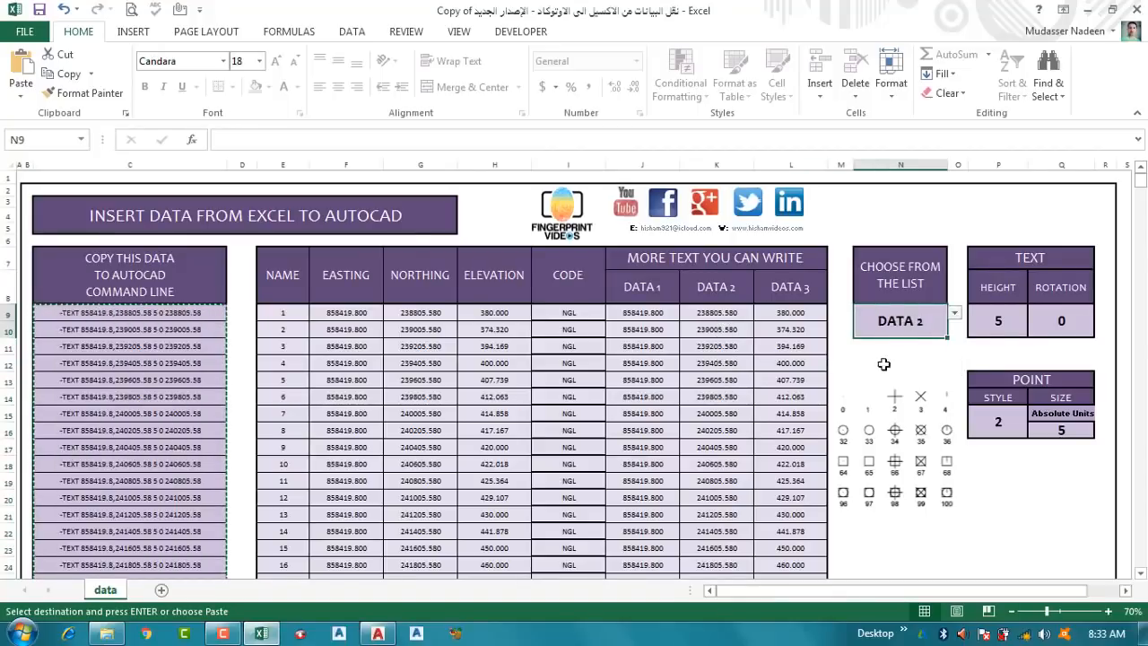
click(172, 313)
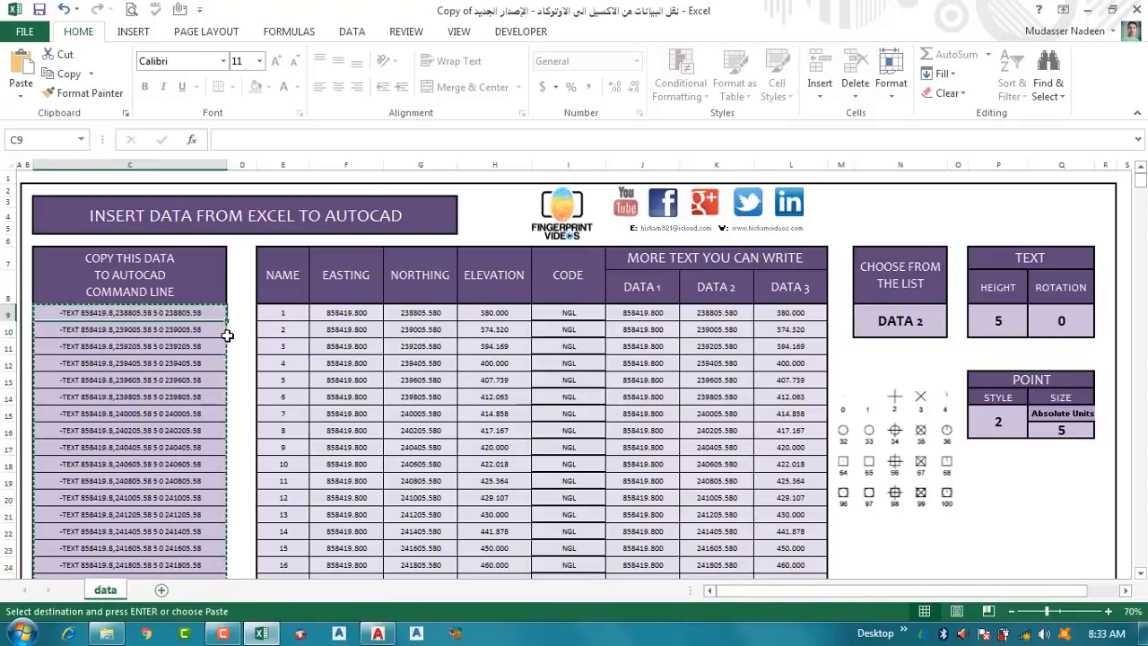
right_click(197, 311)
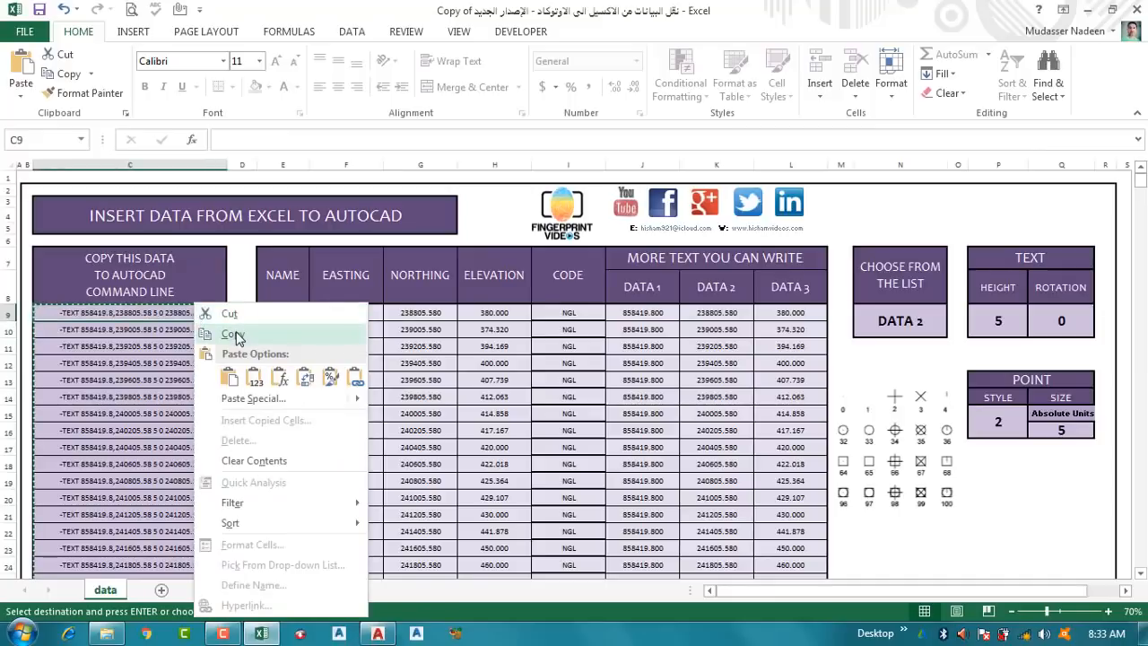
click(213, 332)
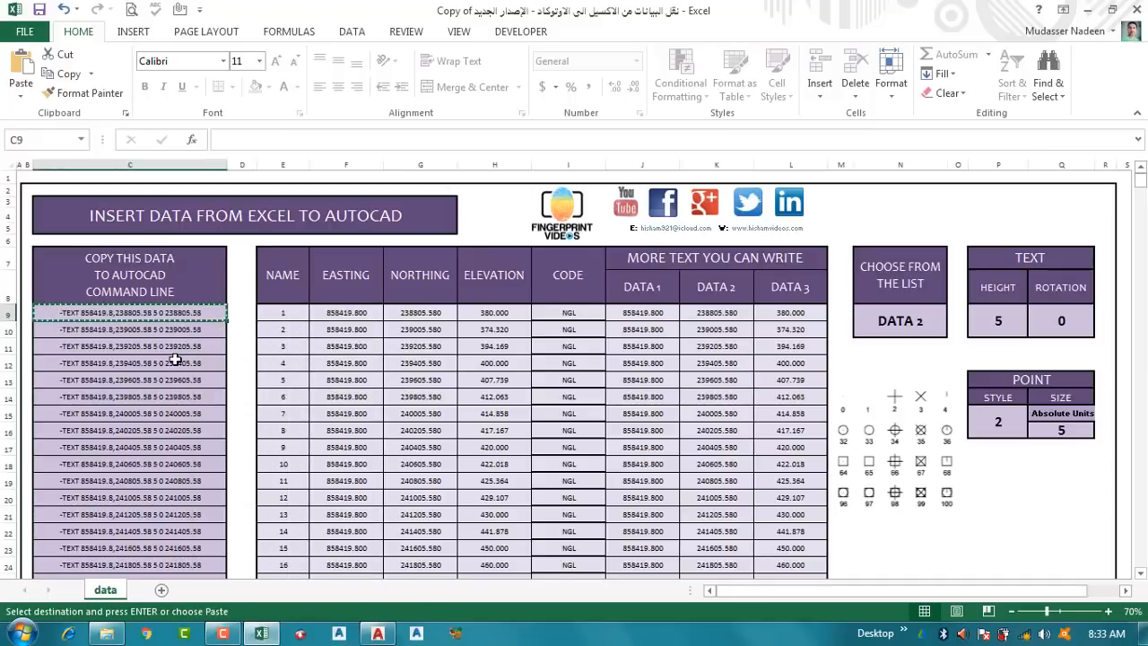
key(Escape)
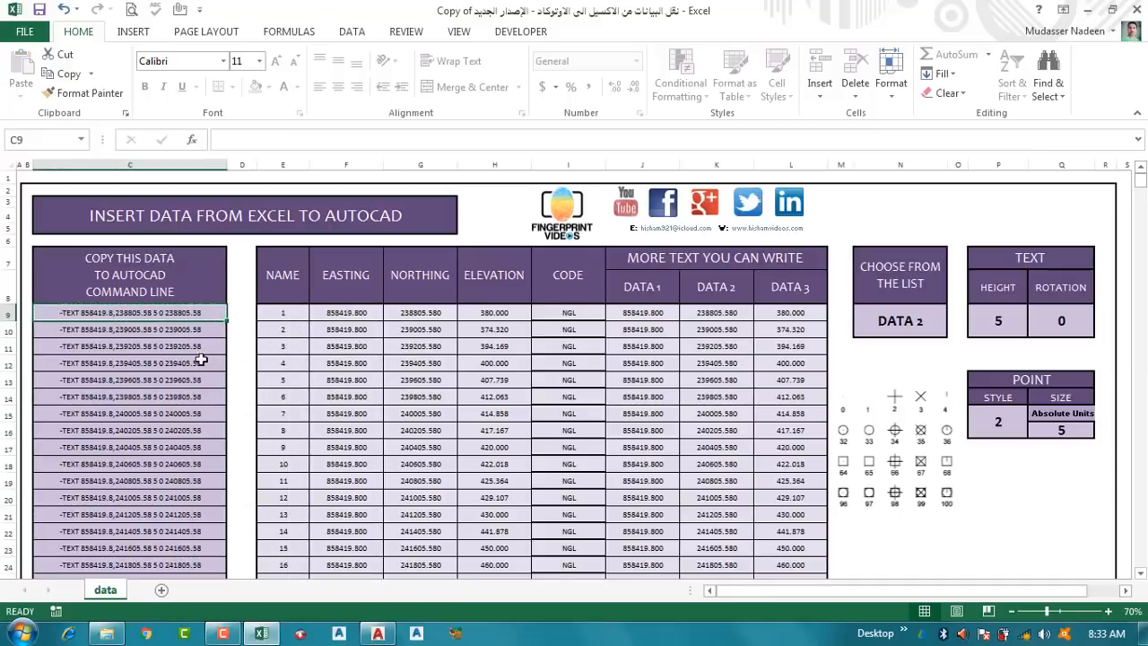
Step: Copy the generated -TEXT commands for the DATA 2 labels, from cell C9 to C108
drag(157, 313, 146, 256)
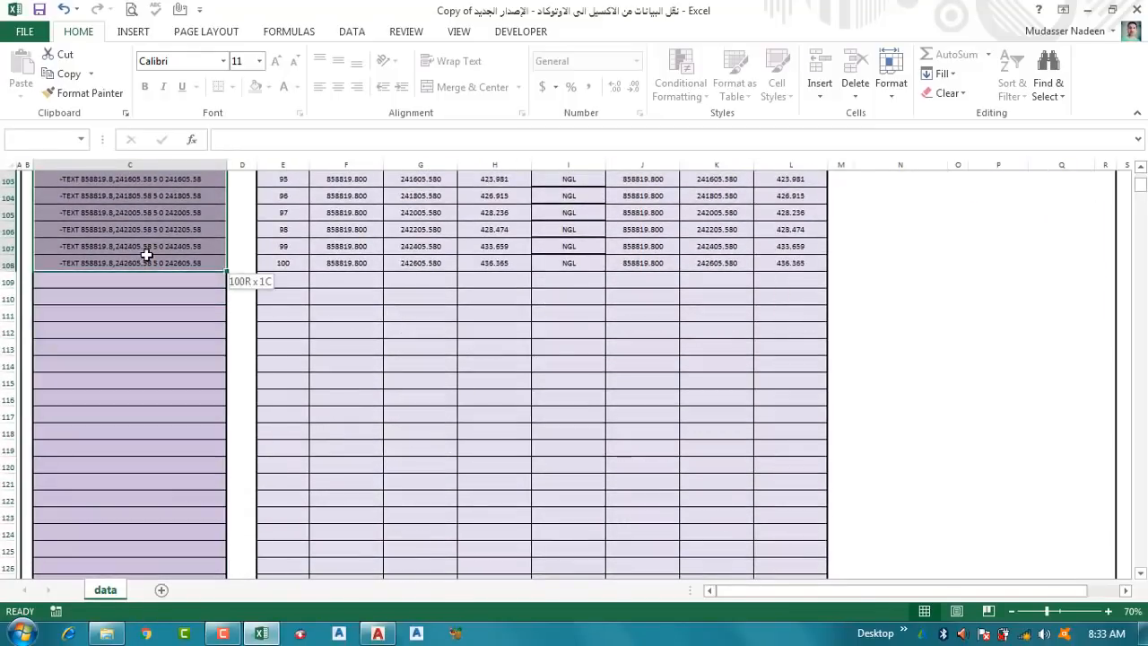
right_click(142, 201)
click(151, 233)
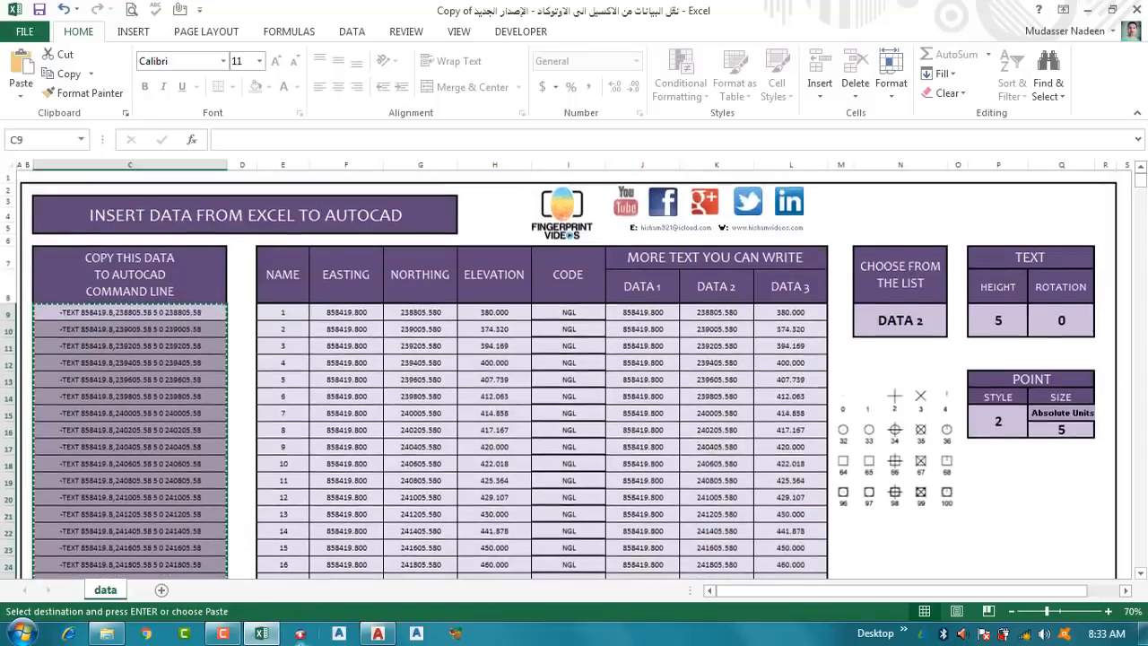
Step: Switch to AutoCAD, make North the current layer and paste the copied -TEXT commands into the command line to place the northing labels
click(378, 634)
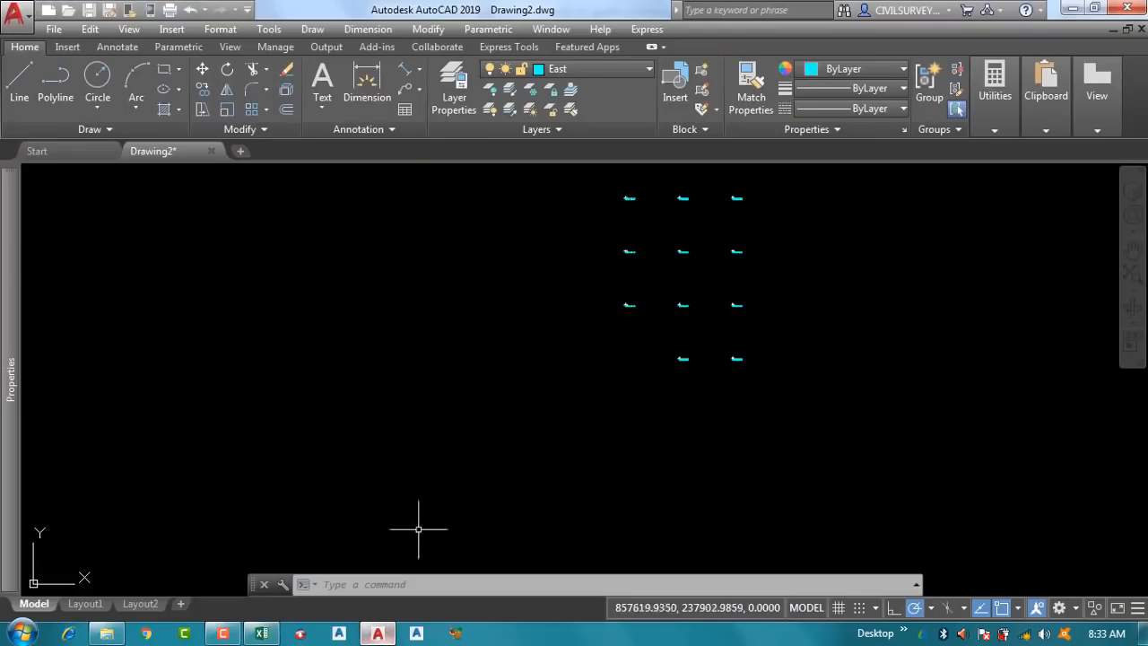
click(638, 70)
click(566, 170)
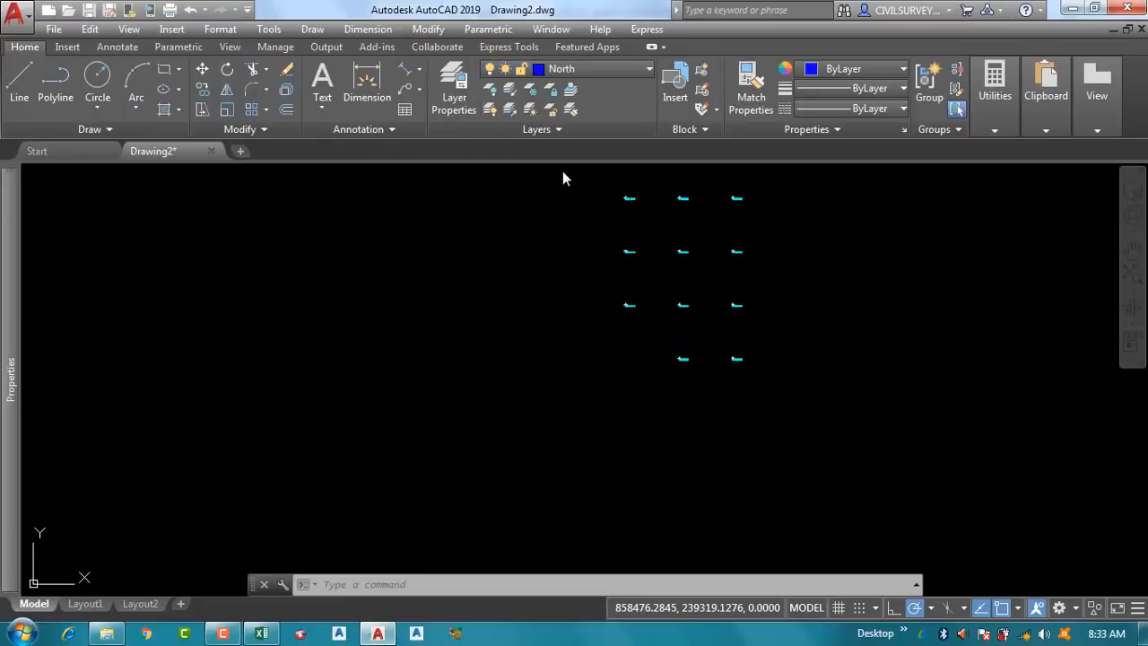
right_click(408, 585)
click(441, 495)
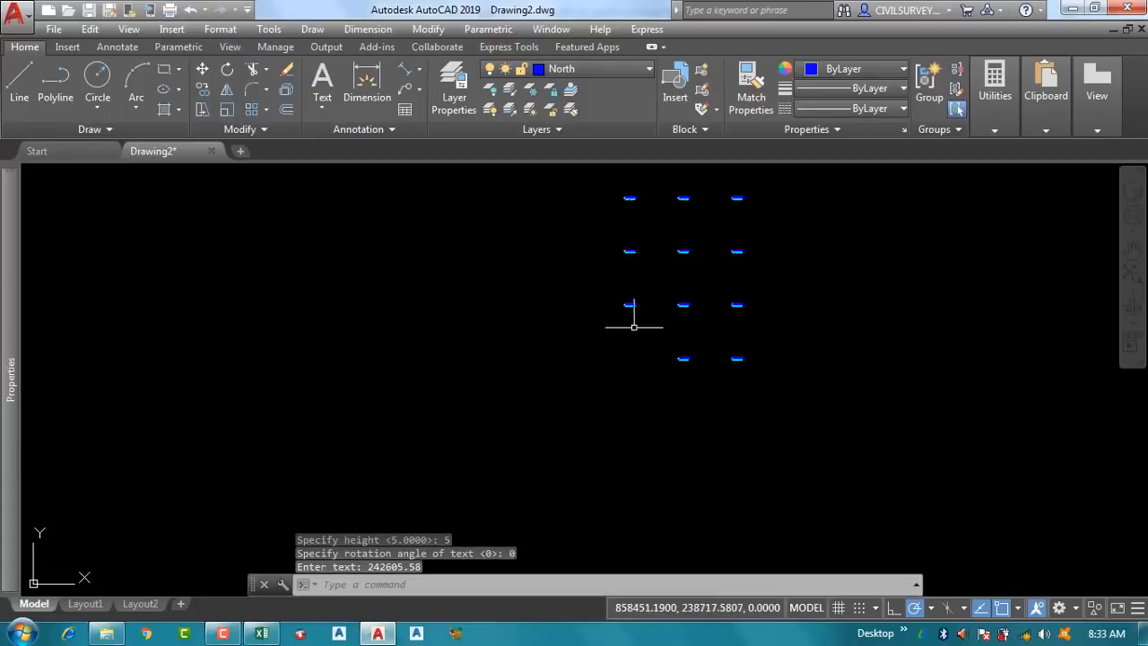
Step: Select all northing labels with Select Similar and move them straight down to just below the easting labels
scroll(566, 325, up, 8)
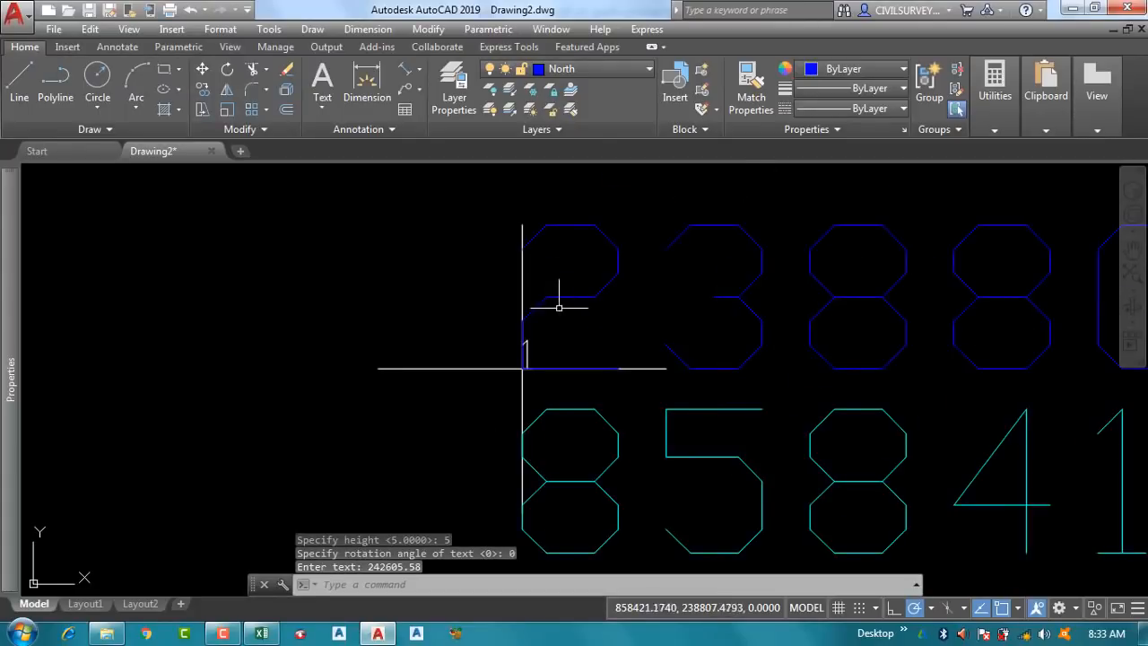
scroll(632, 285, down, 5)
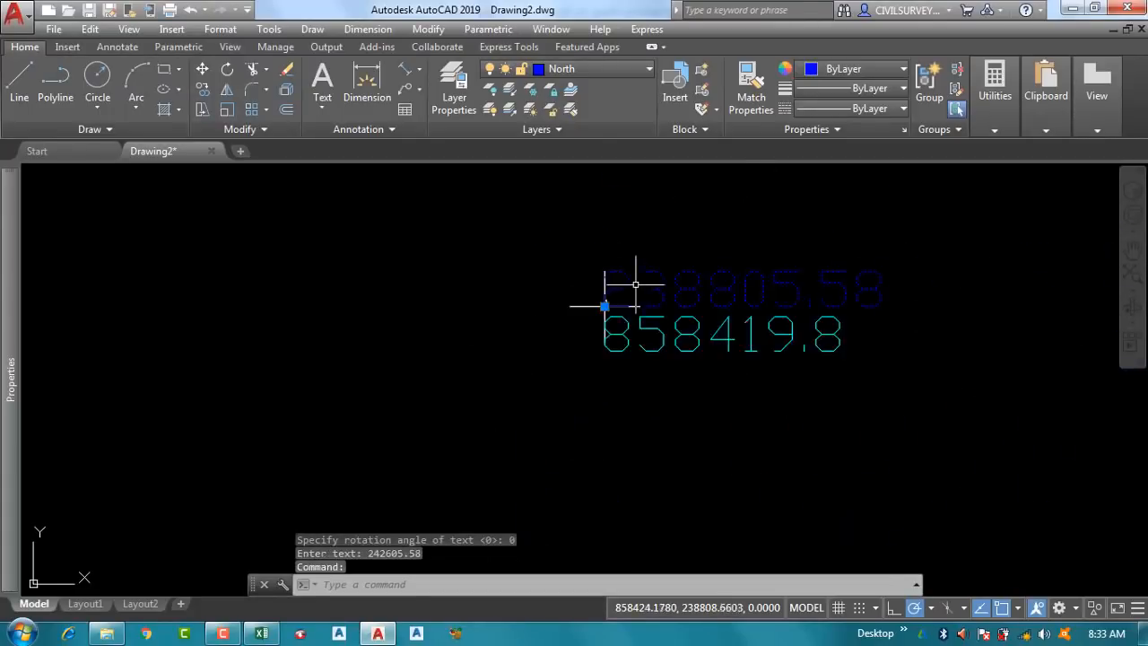
right_click(474, 249)
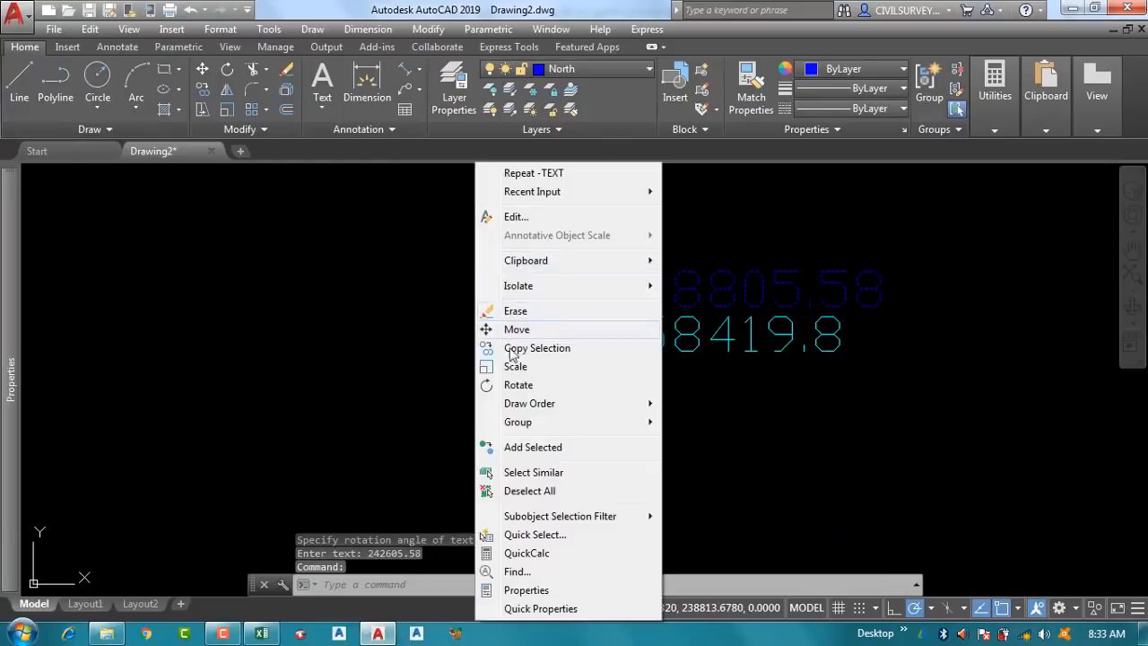
click(533, 471)
text(M)
key(Return)
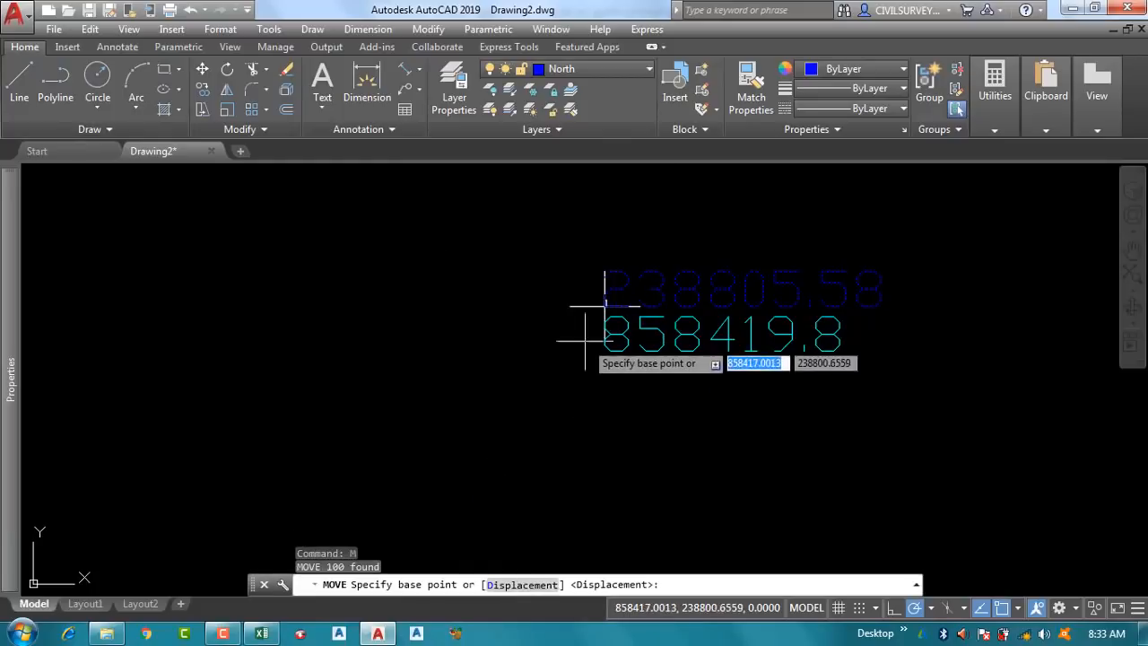
click(605, 305)
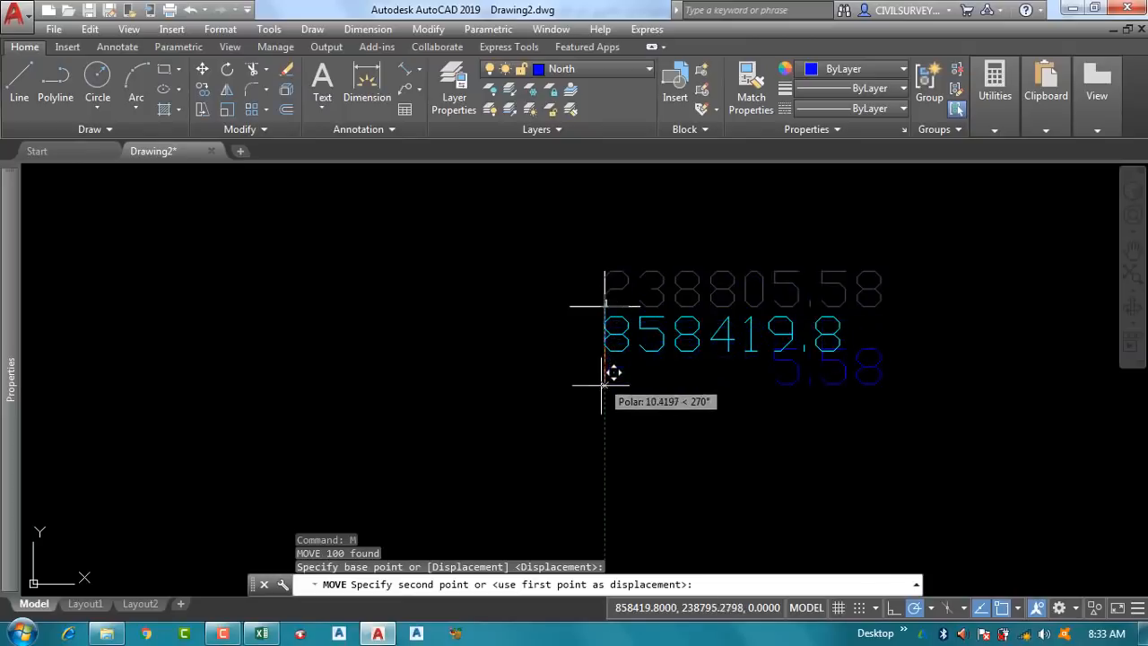
click(601, 398)
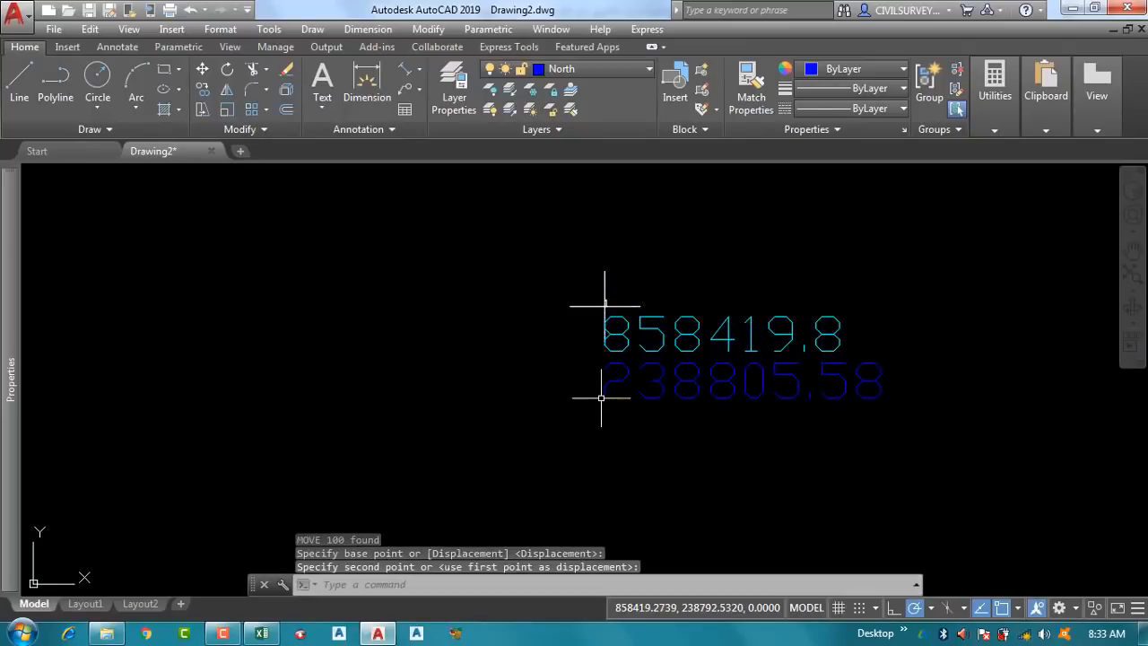
scroll(653, 351, up, 2)
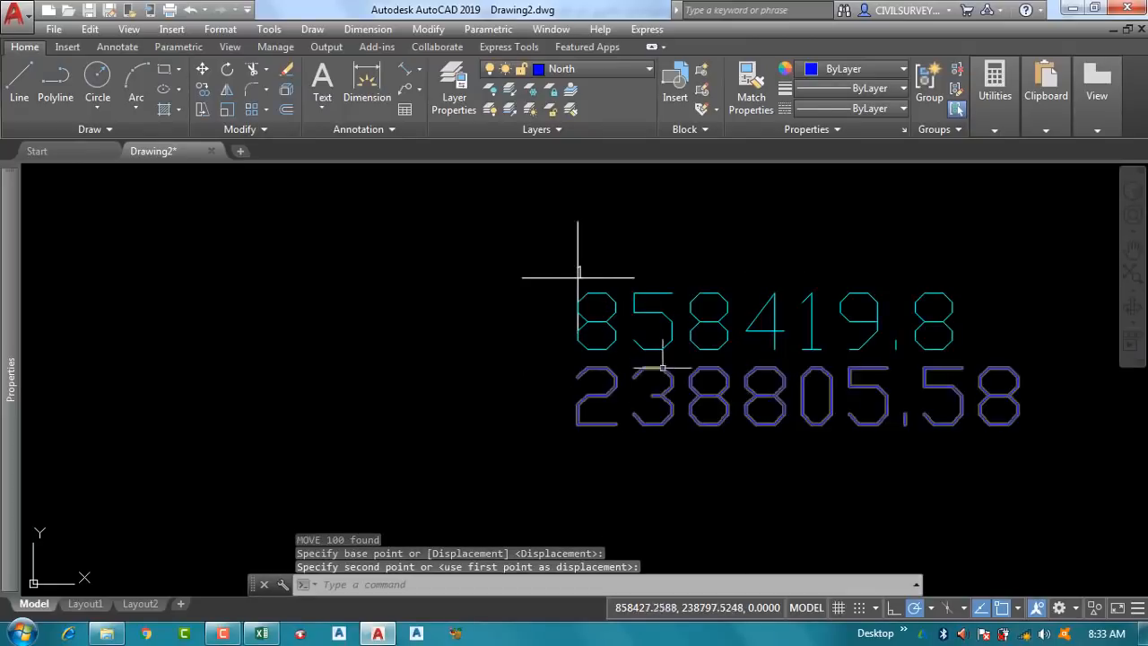
scroll(575, 399, down, 2)
scroll(619, 400, down, 1)
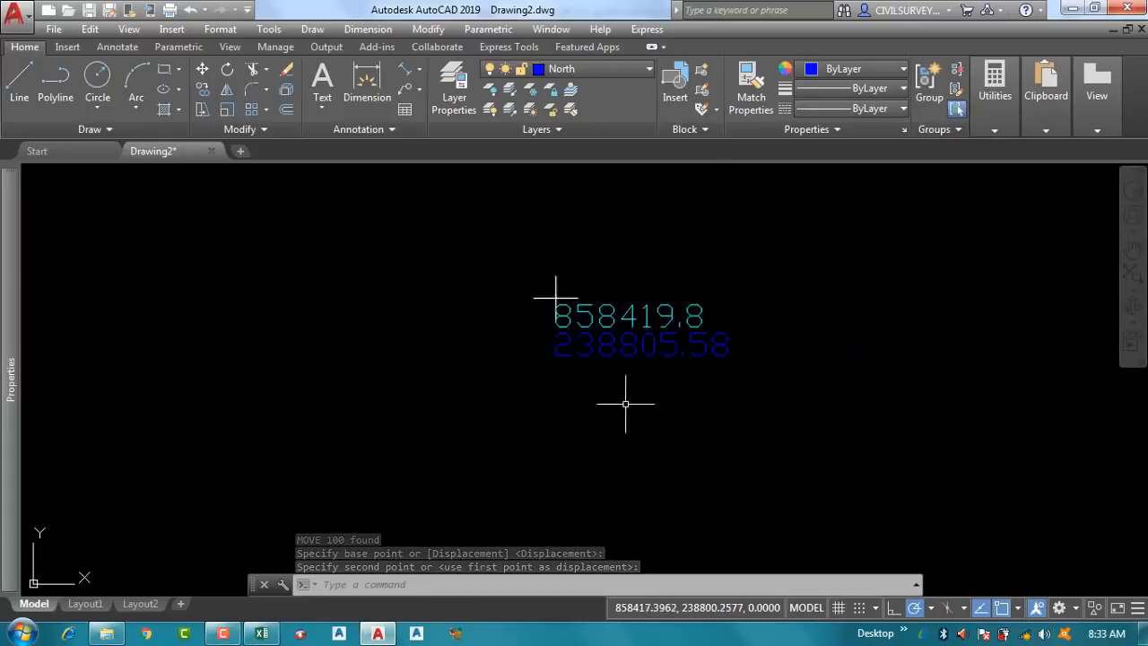
Step: Switch to Excel and choose DATA 3 as the output type
click(1074, 8)
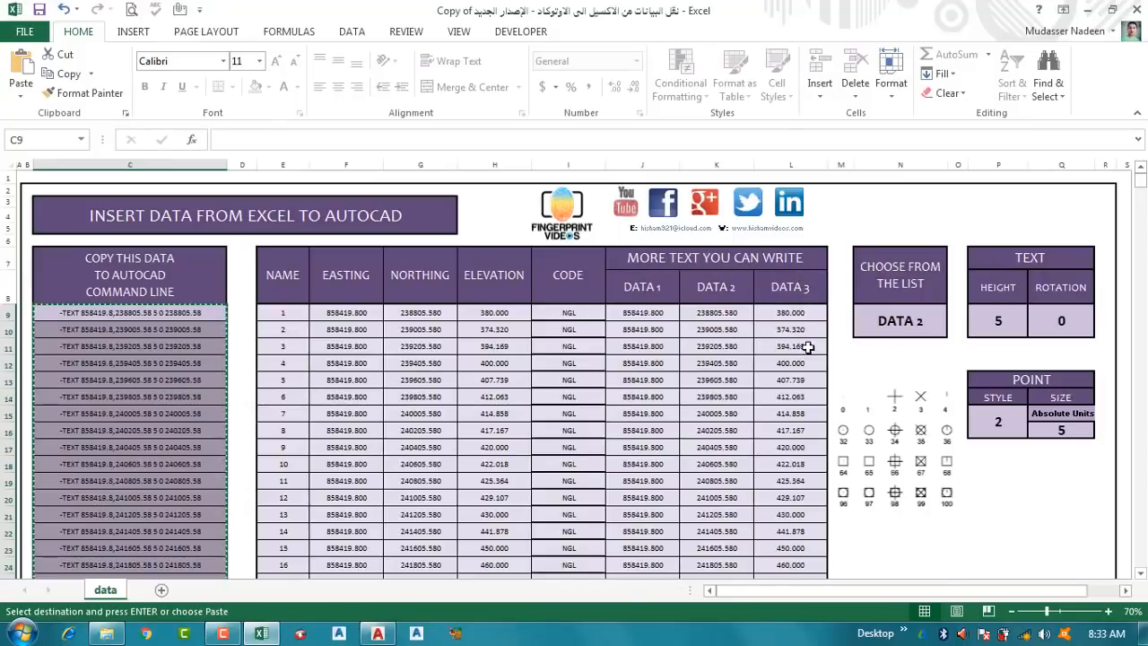
click(938, 327)
click(953, 316)
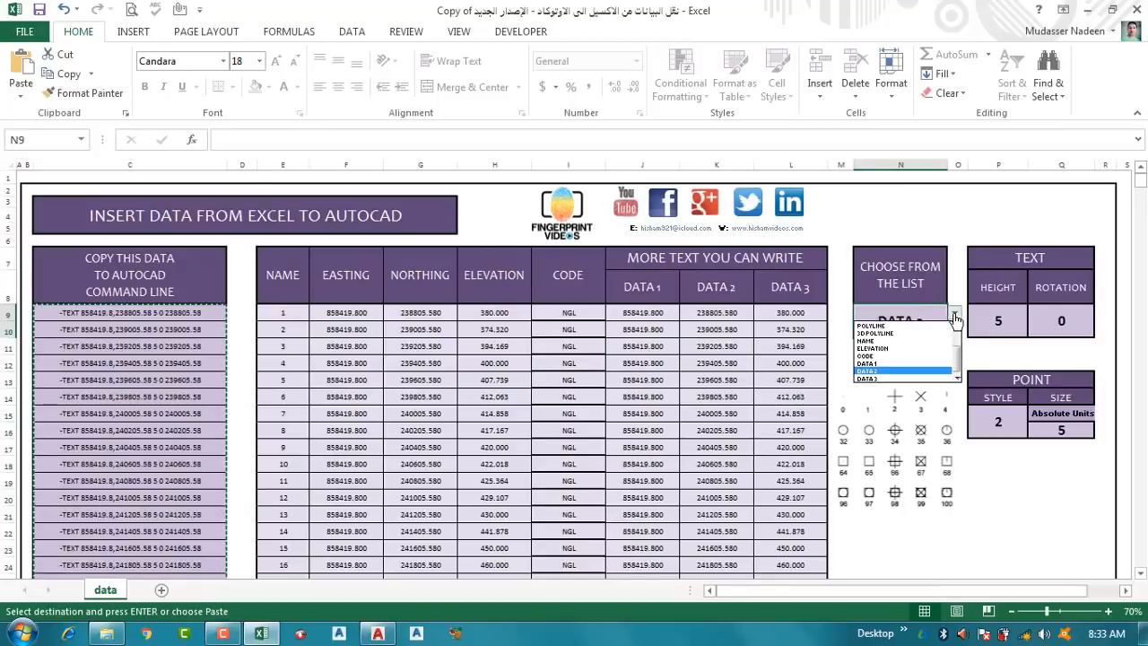
click(876, 384)
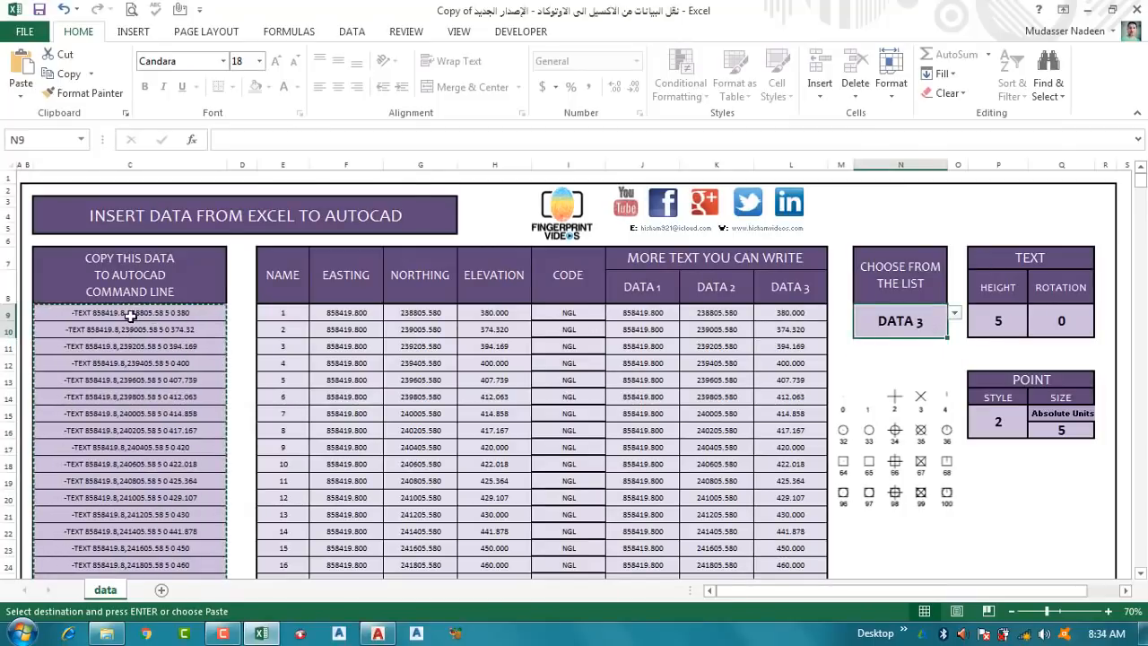
Step: Copy the generated -TEXT commands for the DATA 3 labels, from cell C9 down to the last filled row
drag(130, 312, 167, 281)
right_click(161, 229)
click(194, 256)
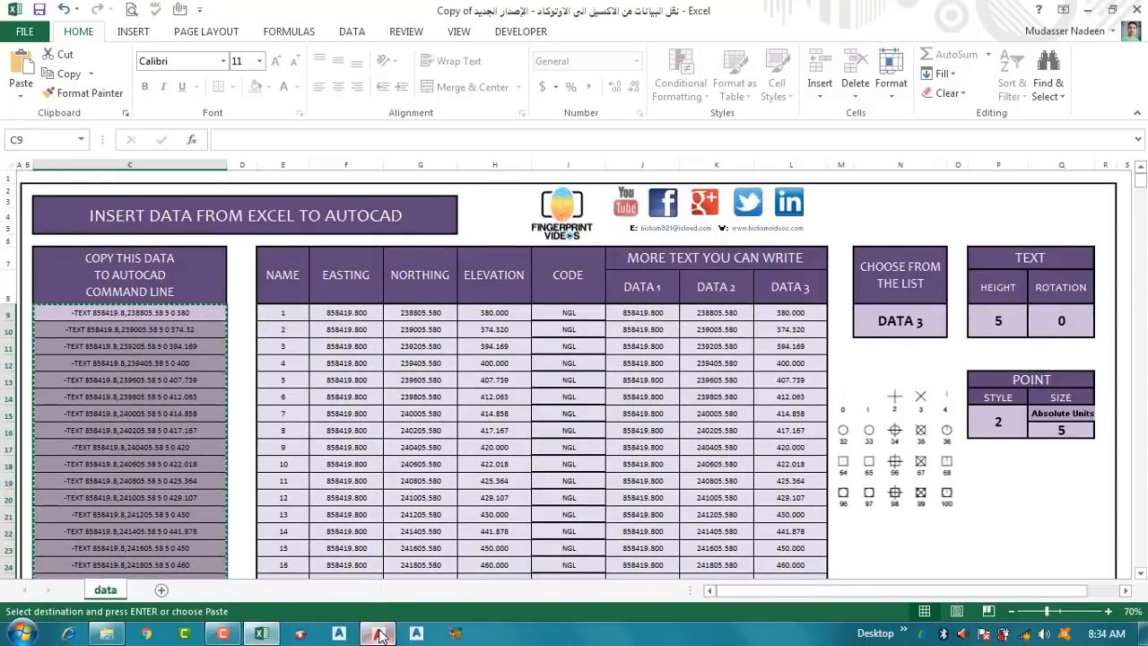
Step: Switch to AutoCAD, make Z the current layer and paste the copied -TEXT commands into the command line to place the elevation labels
click(378, 633)
click(597, 69)
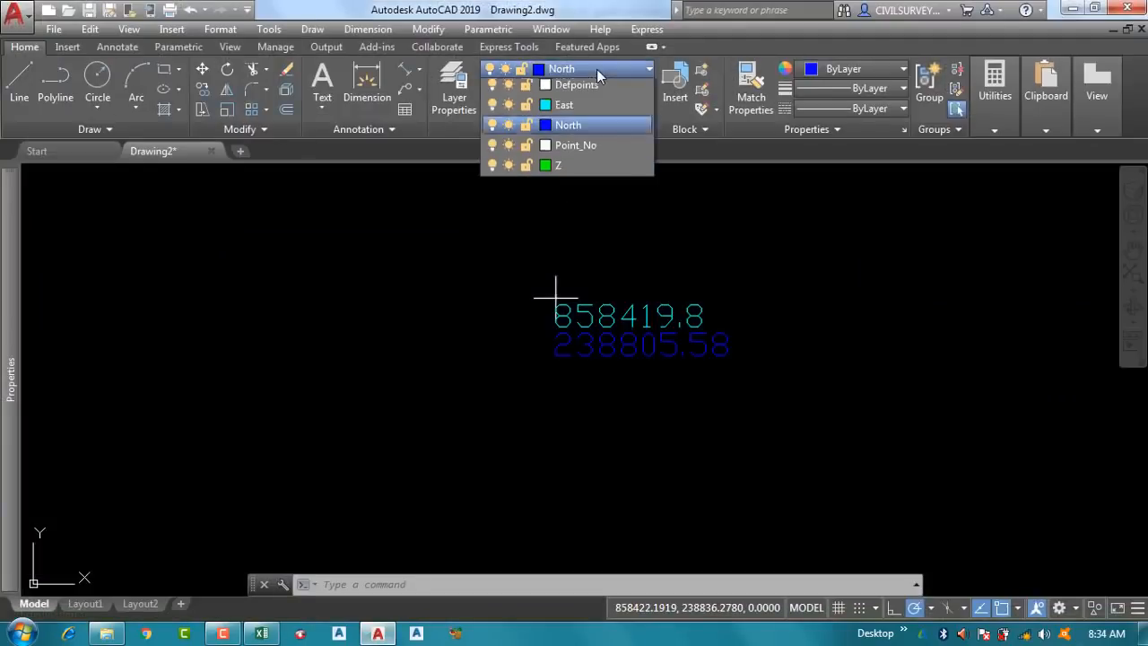
click(547, 209)
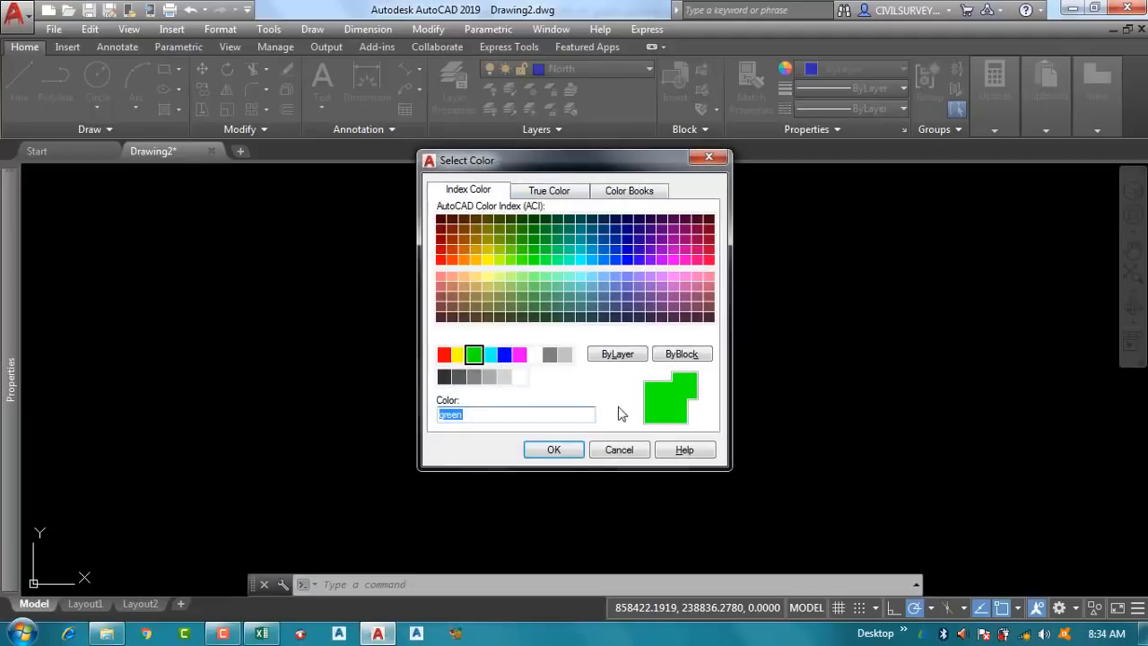
click(554, 450)
click(594, 69)
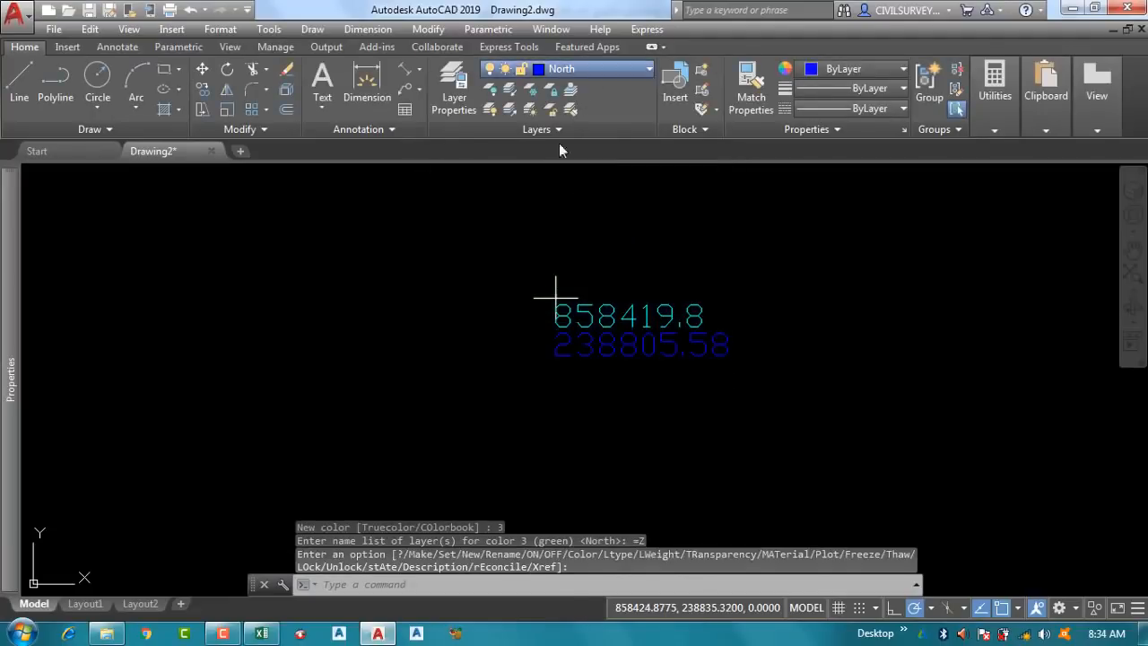
click(560, 210)
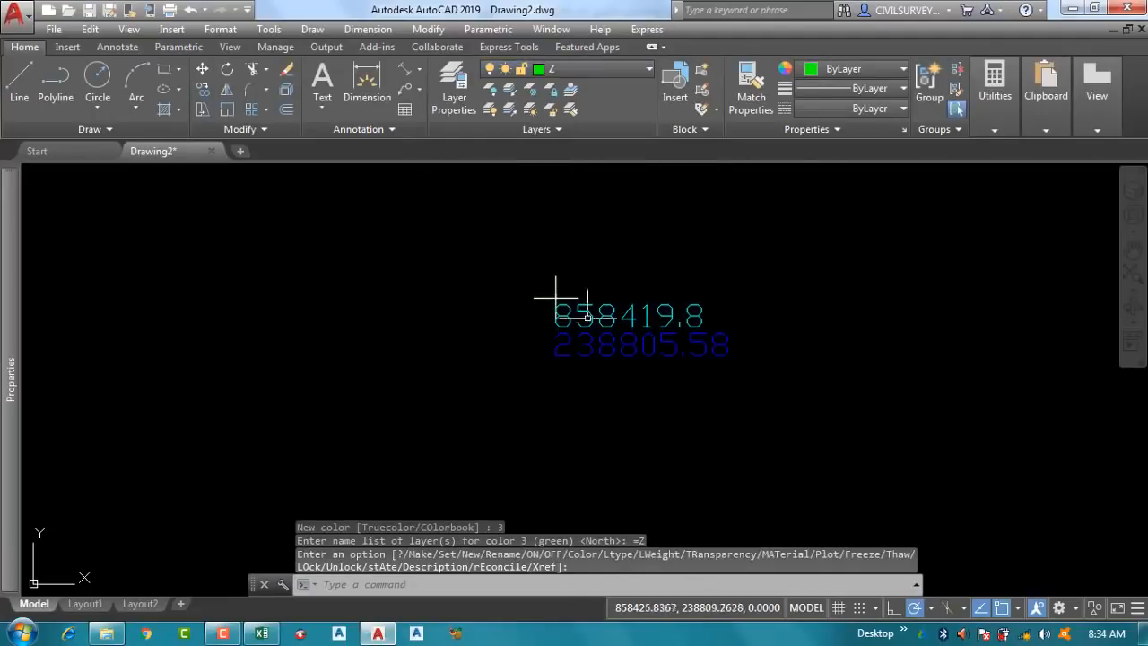
right_click(455, 584)
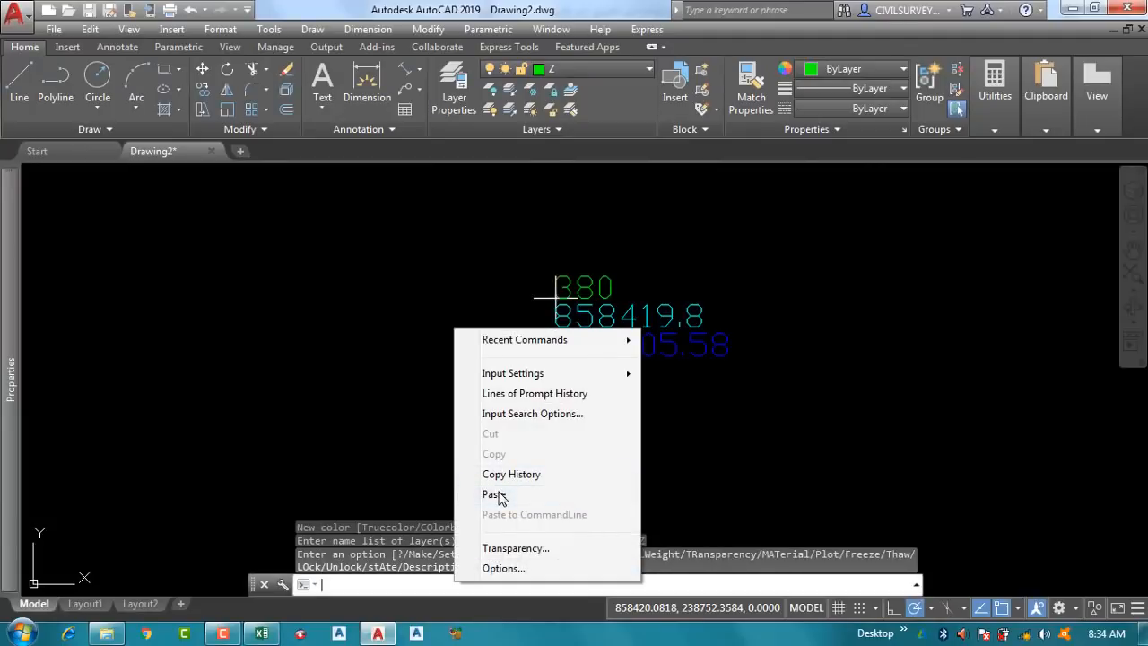
click(496, 494)
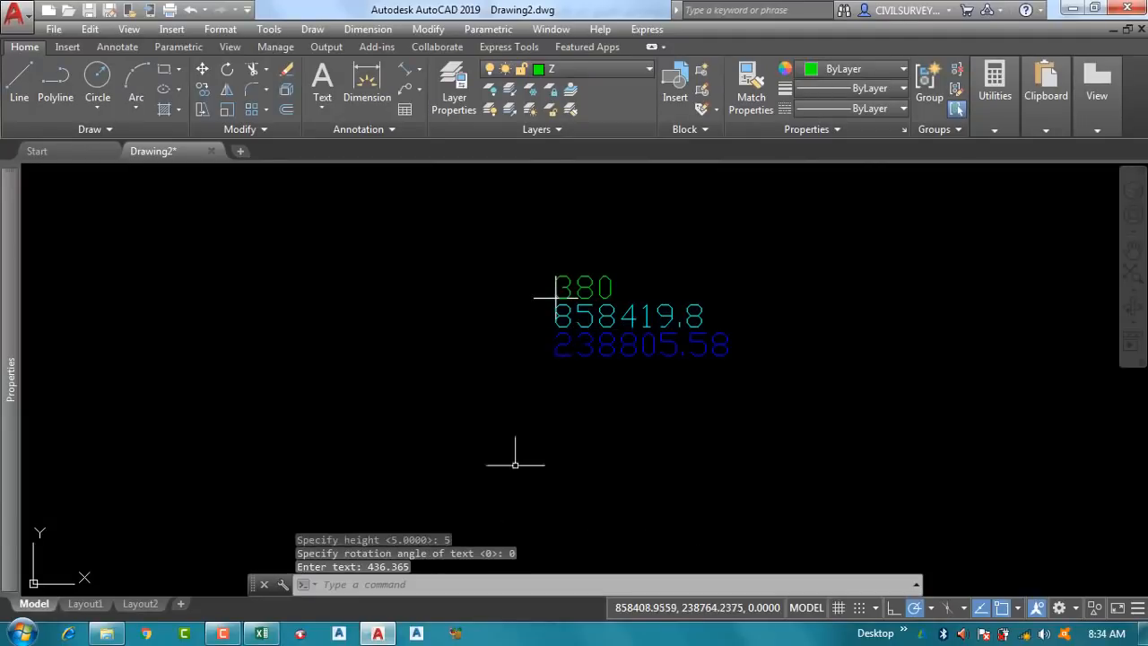
Step: Select all elevation labels with Select Similar and move them straight down to just below the northing labels
click(594, 282)
right_click(599, 285)
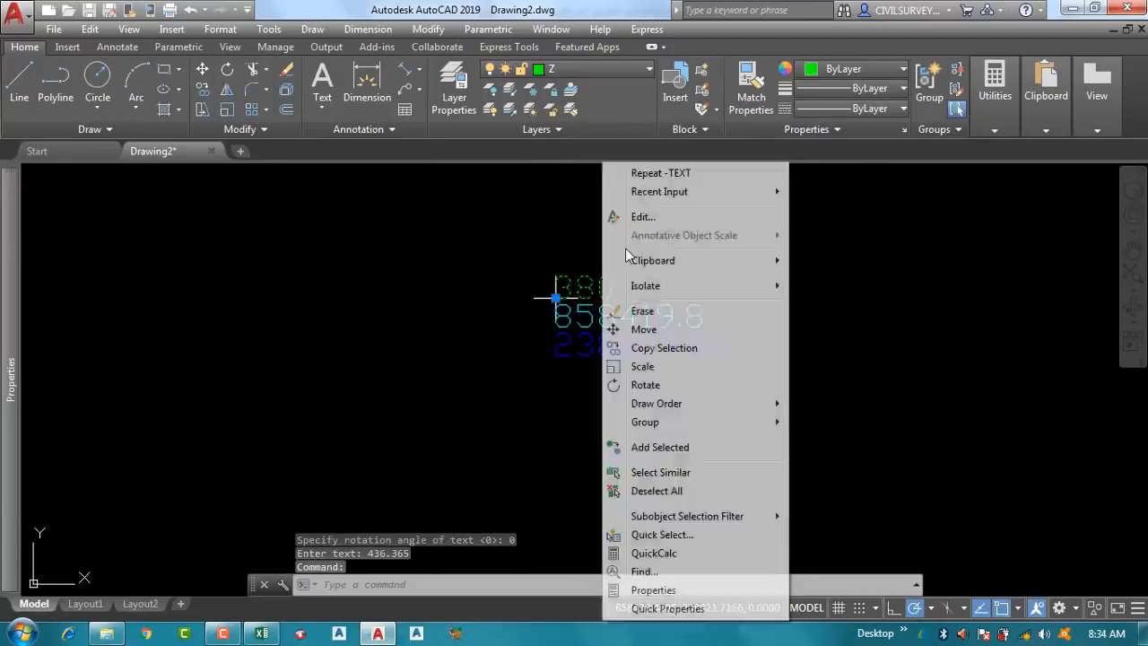
click(650, 473)
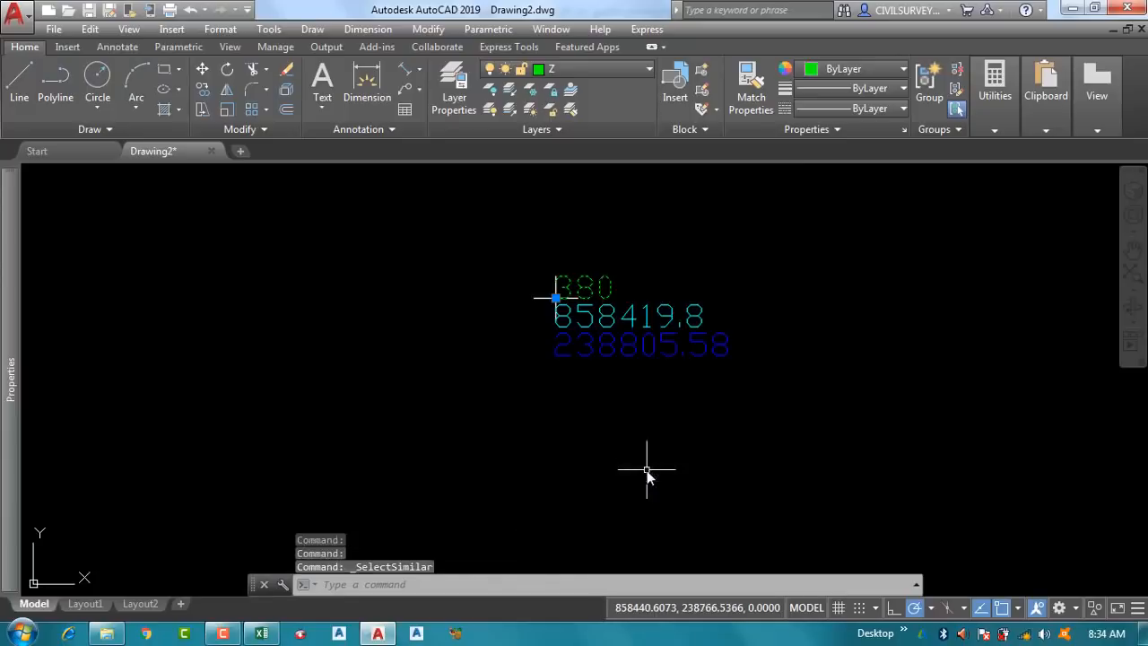
text(m)
key(Return)
click(556, 297)
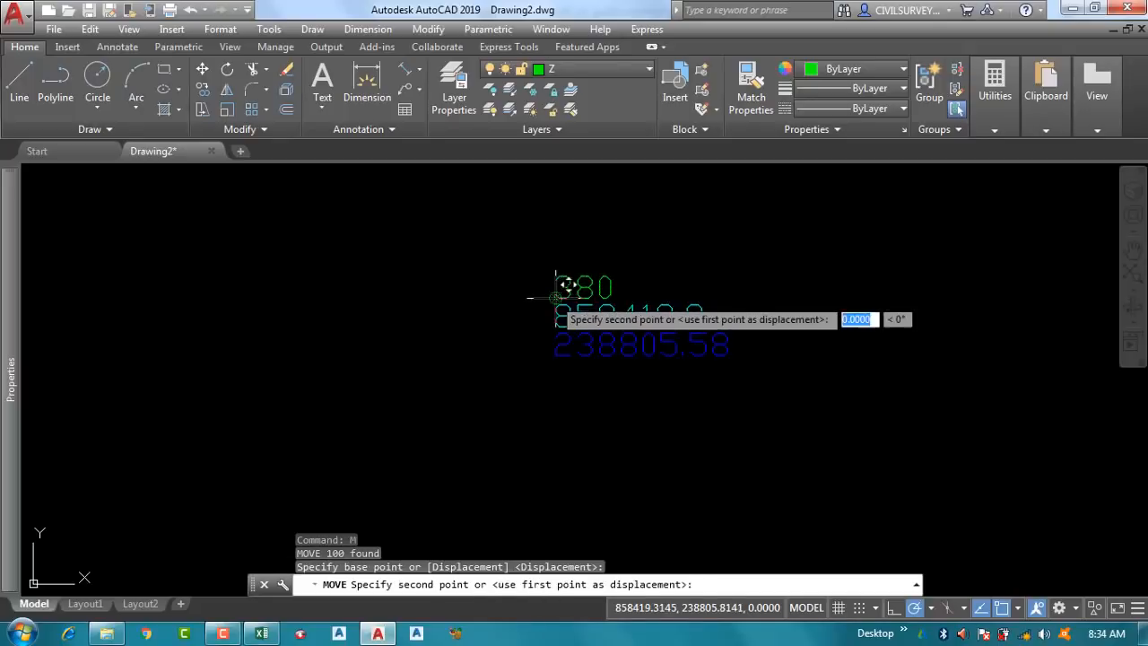
click(556, 386)
scroll(527, 279, down, 3)
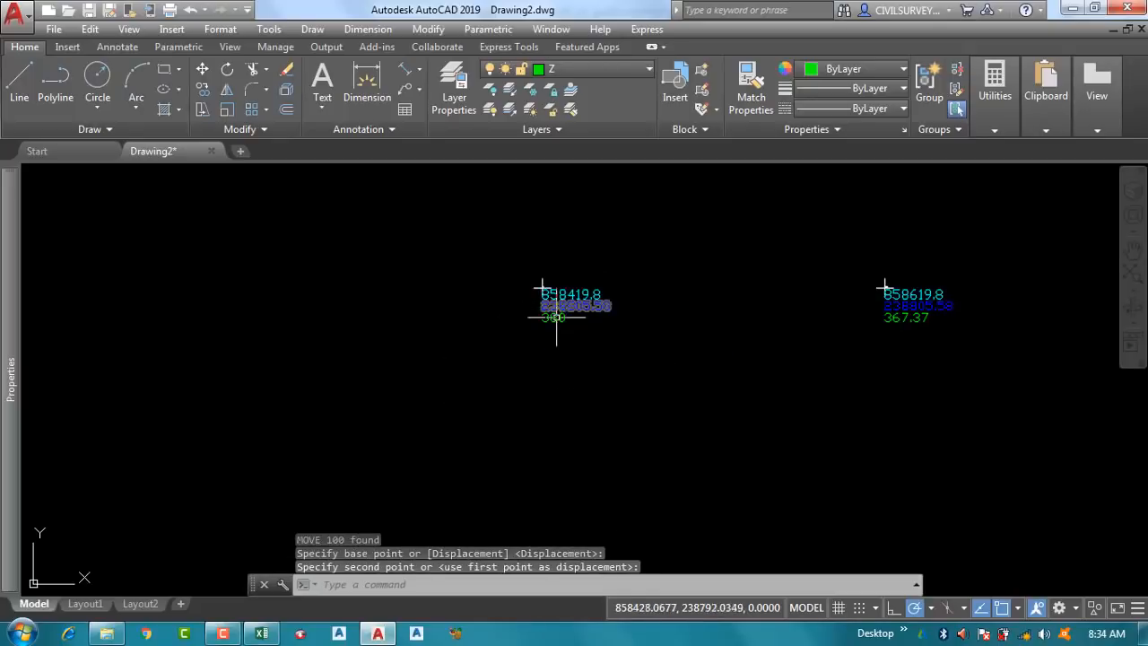
scroll(543, 296, up, 5)
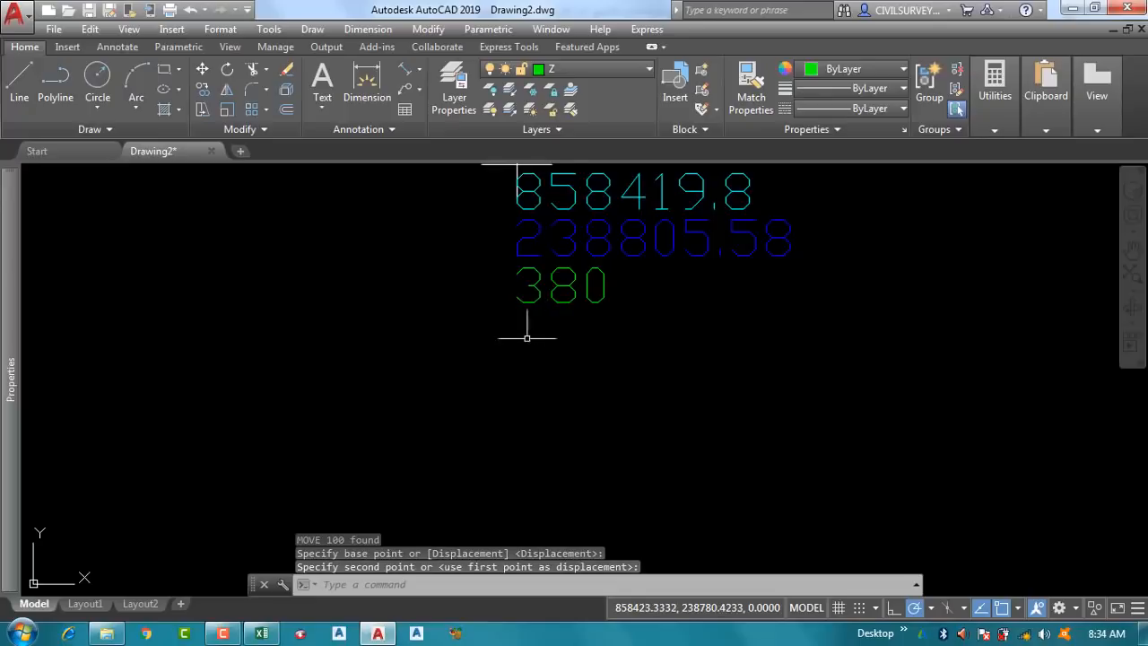
scroll(539, 359, down, 3)
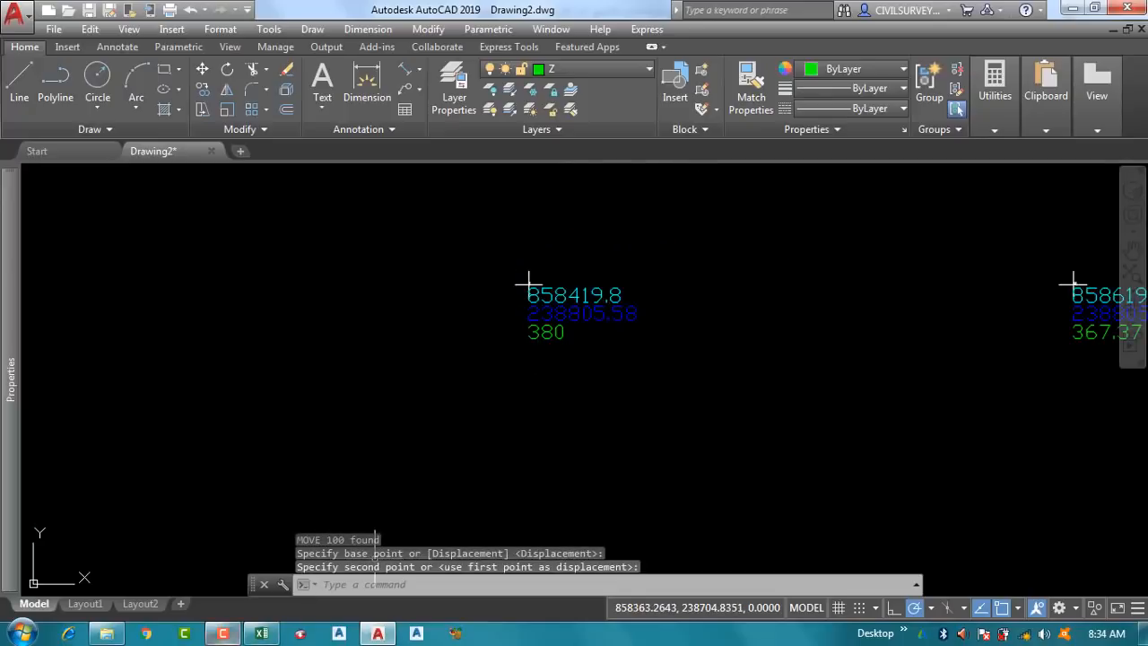
Step: Switch to Excel and choose CODE as the output type
click(261, 634)
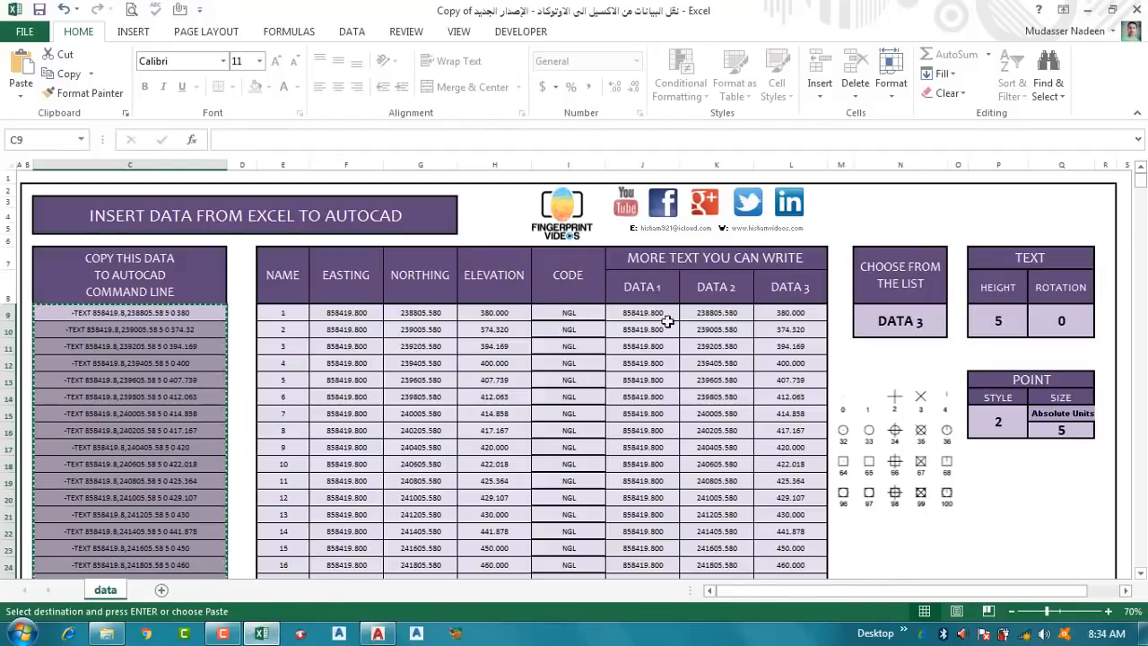
click(904, 326)
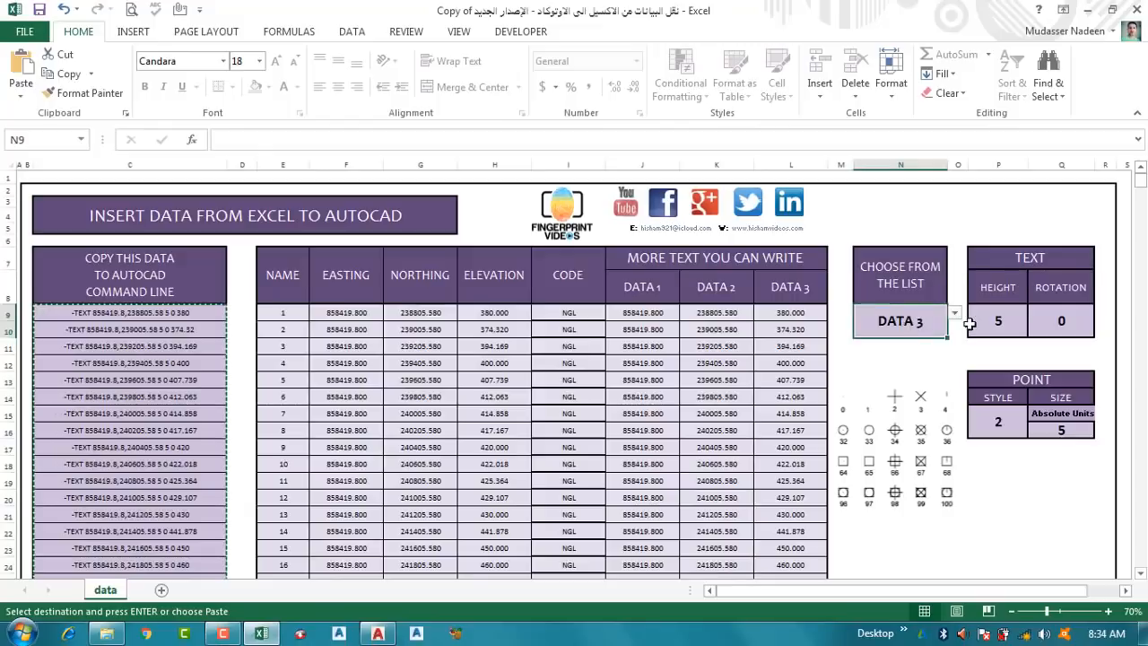
click(956, 316)
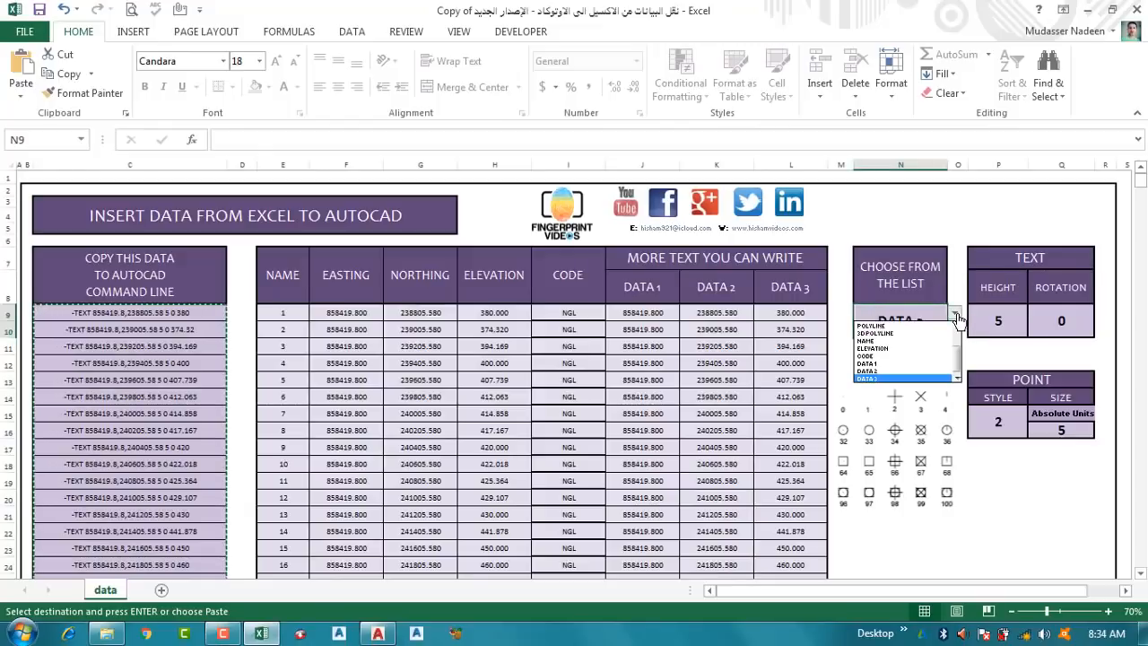
click(865, 356)
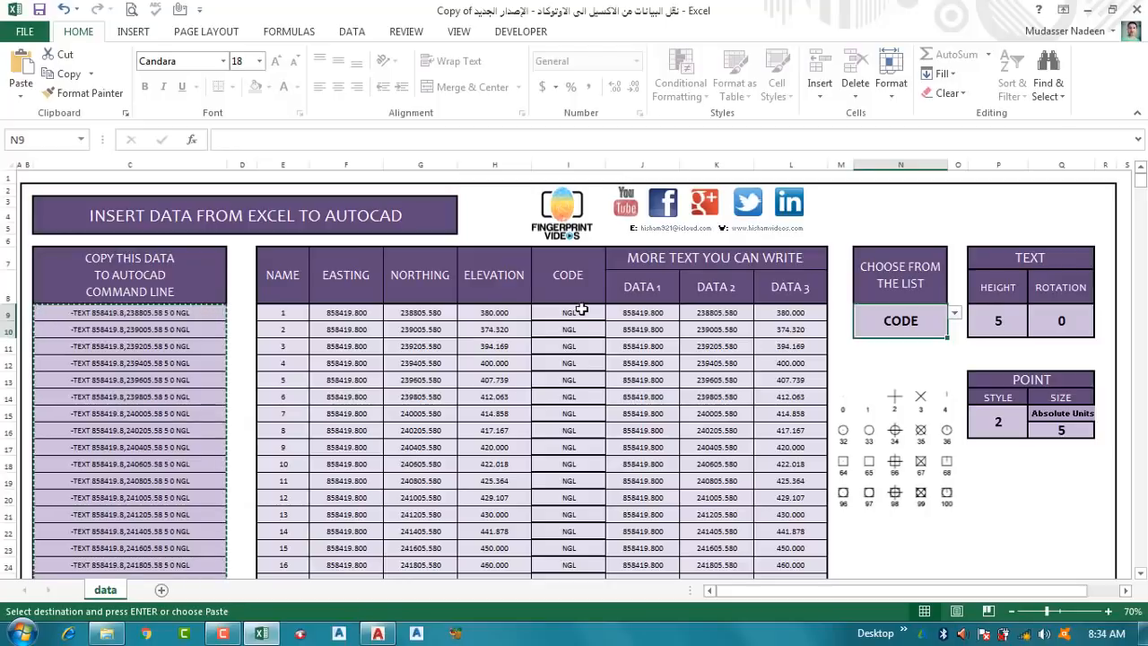
Step: Copy the generated -TEXT commands for the CODE labels, from cell C9 down to C108
drag(78, 325, 136, 346)
right_click(133, 254)
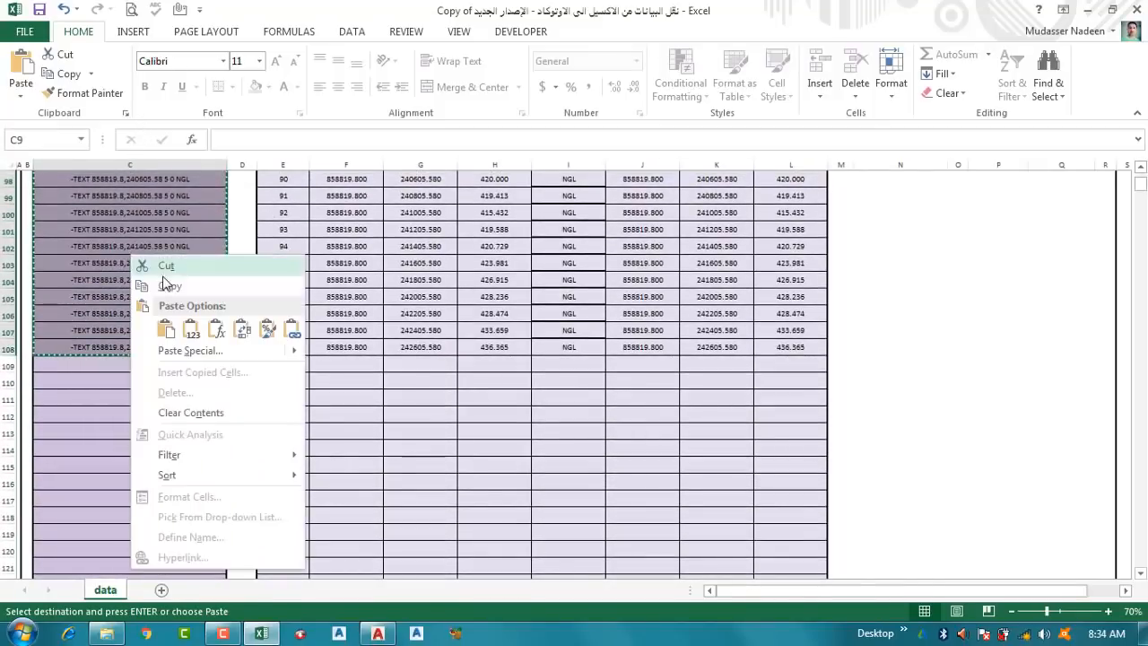
click(168, 289)
scroll(170, 296, up, 20)
Step: Switch to AutoCAD, make Cod the current layer and paste the copied -TEXT commands into the command line to place the NGL code labels
click(376, 635)
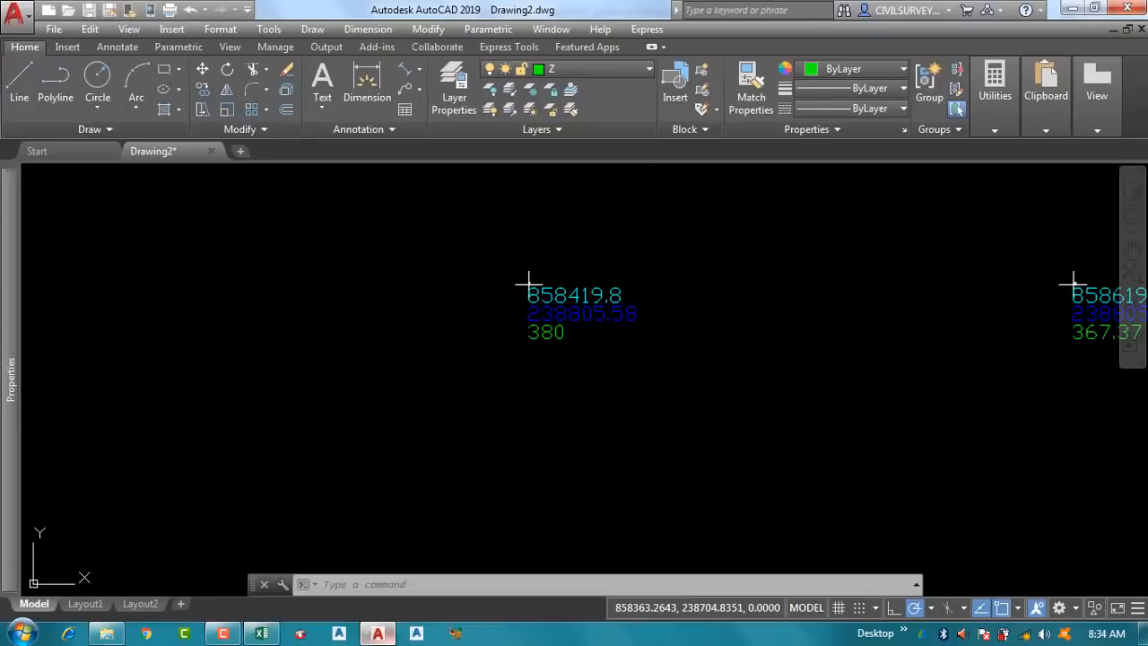
click(591, 71)
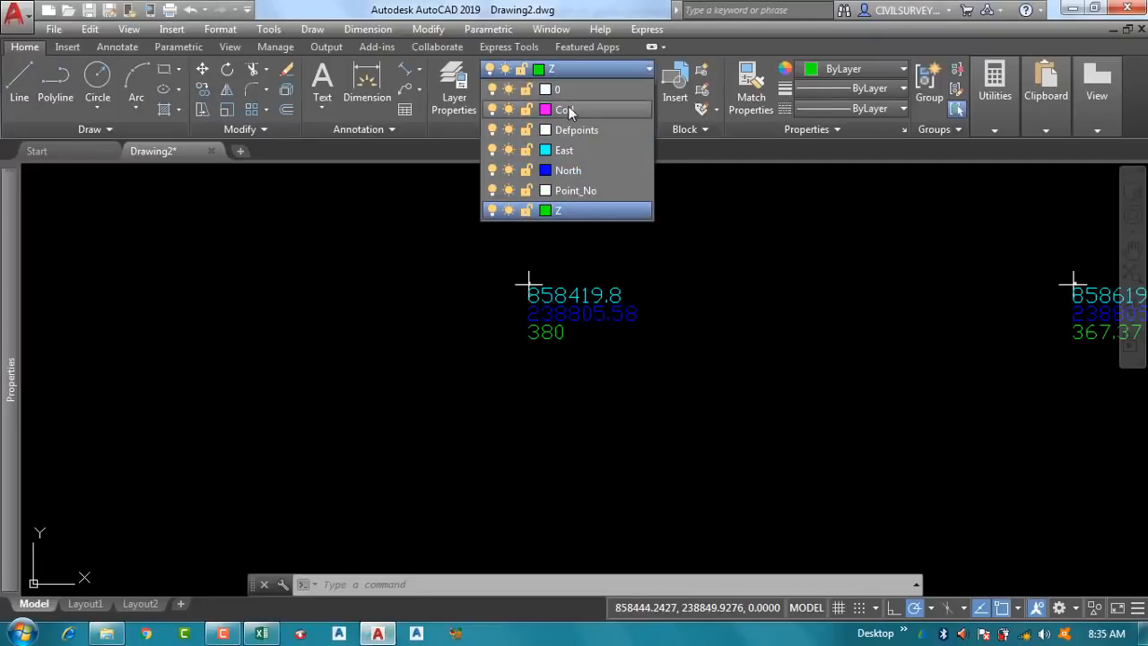
click(575, 129)
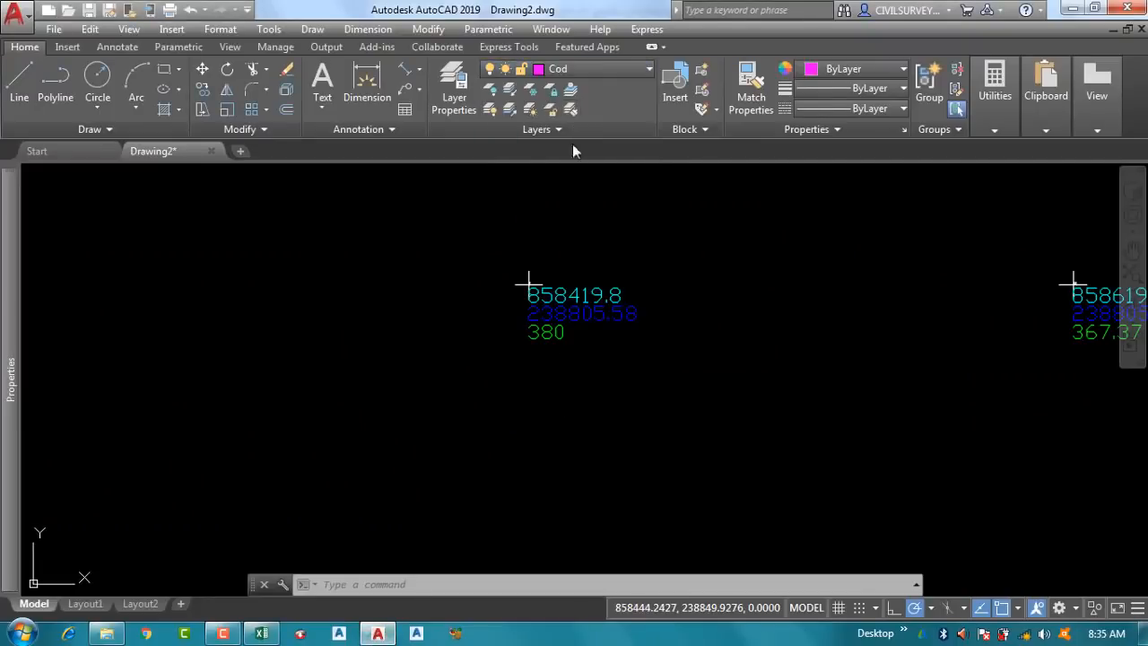
right_click(499, 585)
click(539, 493)
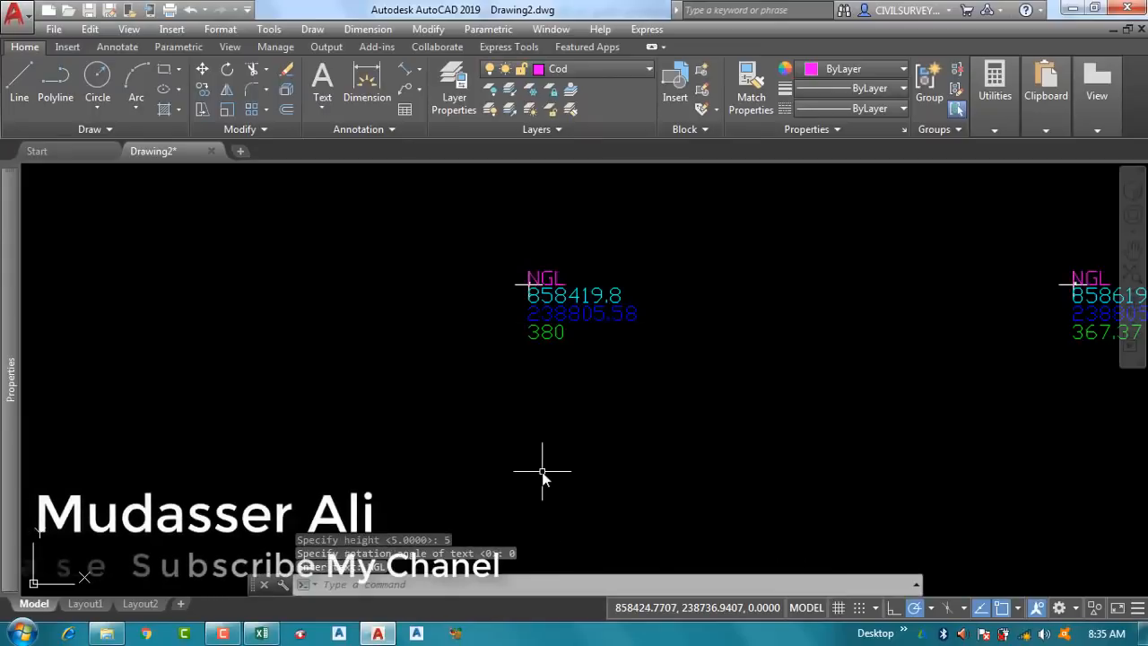
Step: Select all NGL code labels with Select Similar and move them straight down about 27 units, just below the elevation labels
click(555, 271)
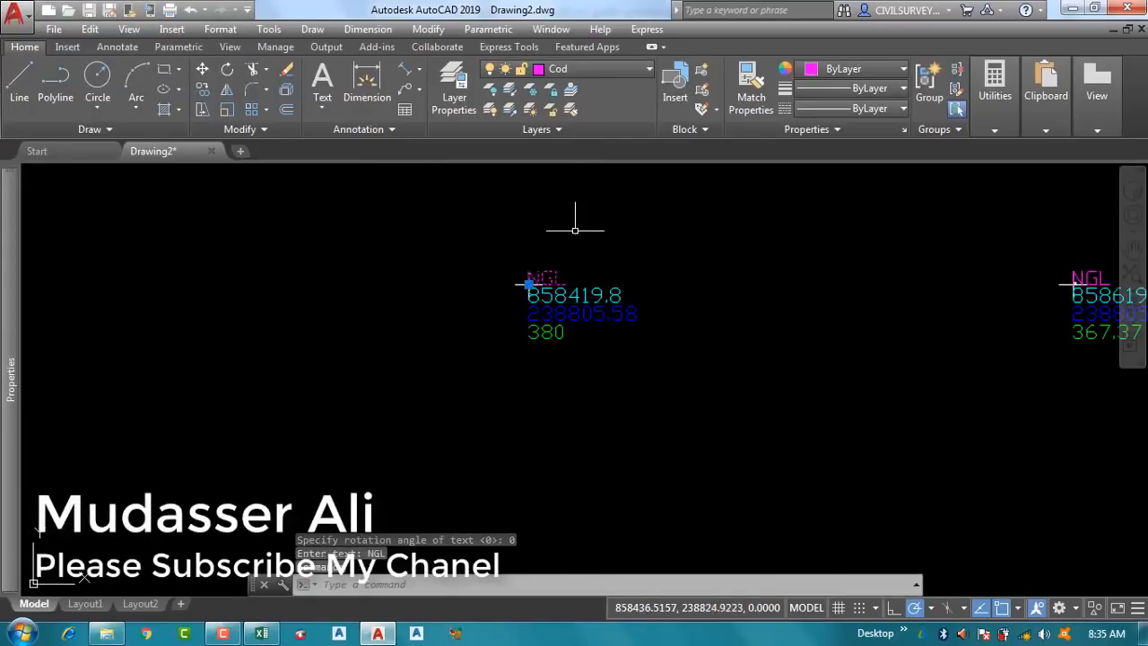
right_click(576, 233)
click(638, 473)
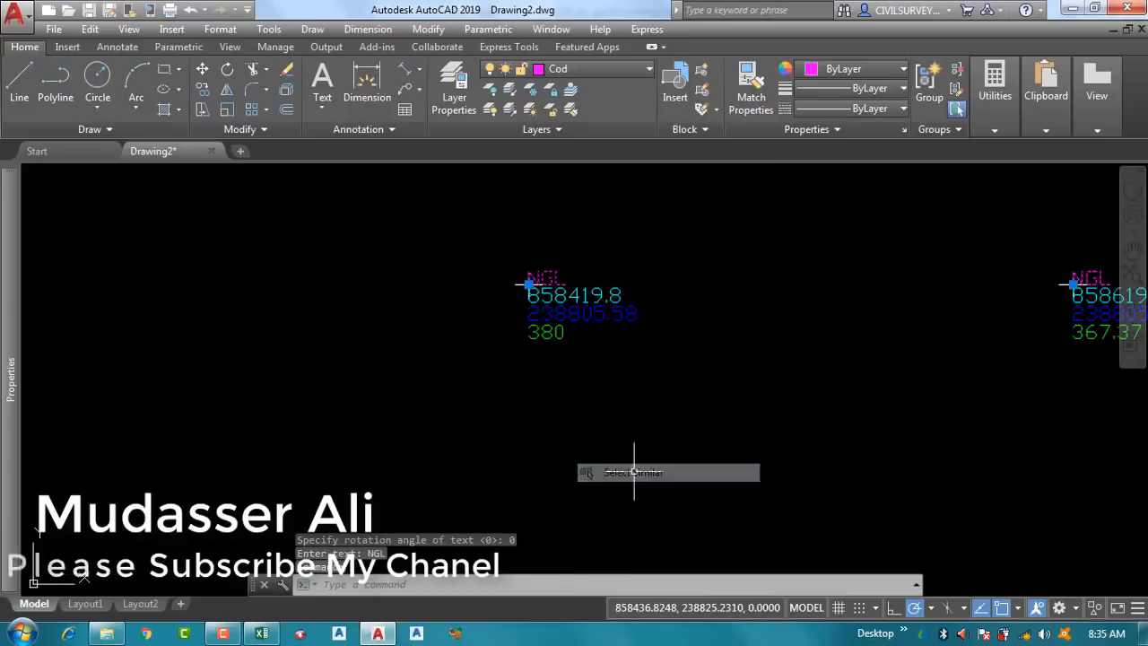
text(m)
key(Return)
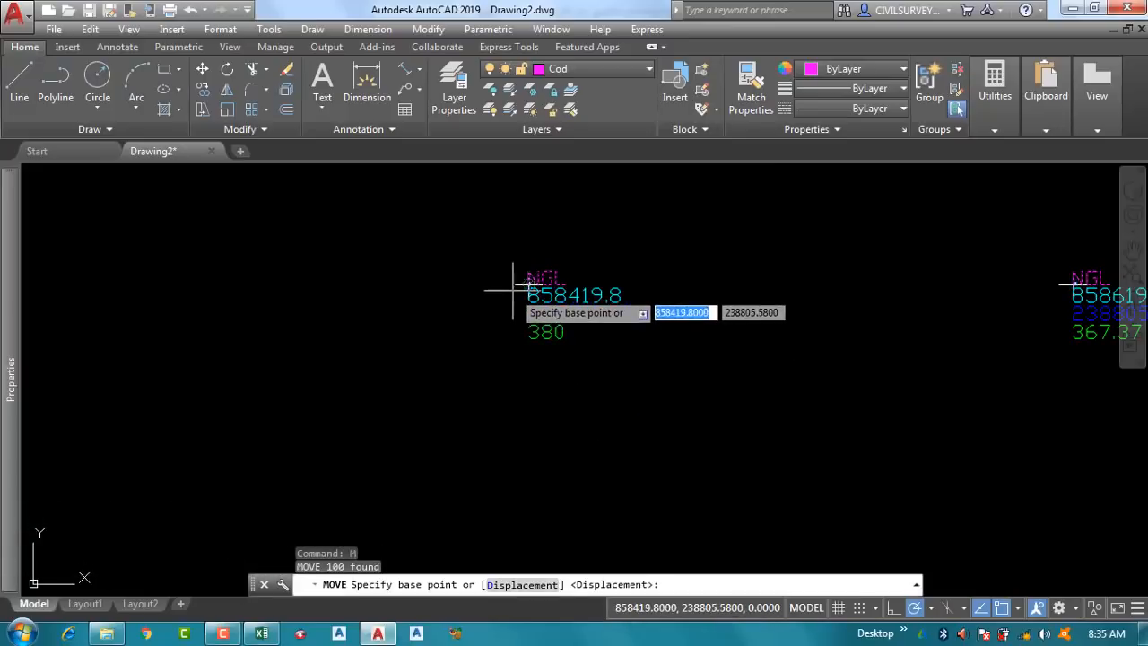
click(530, 283)
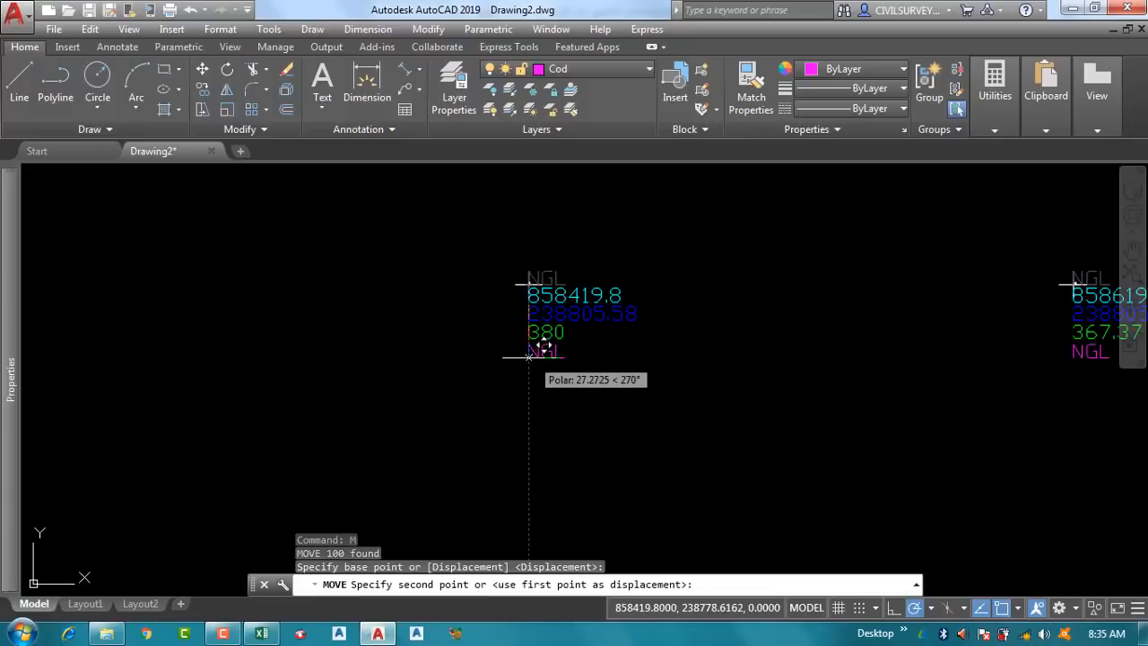
click(530, 357)
Step: Examine the stacked easting, northing, elevation and code labels at the plotted points across the grid
scroll(617, 291, down, 10)
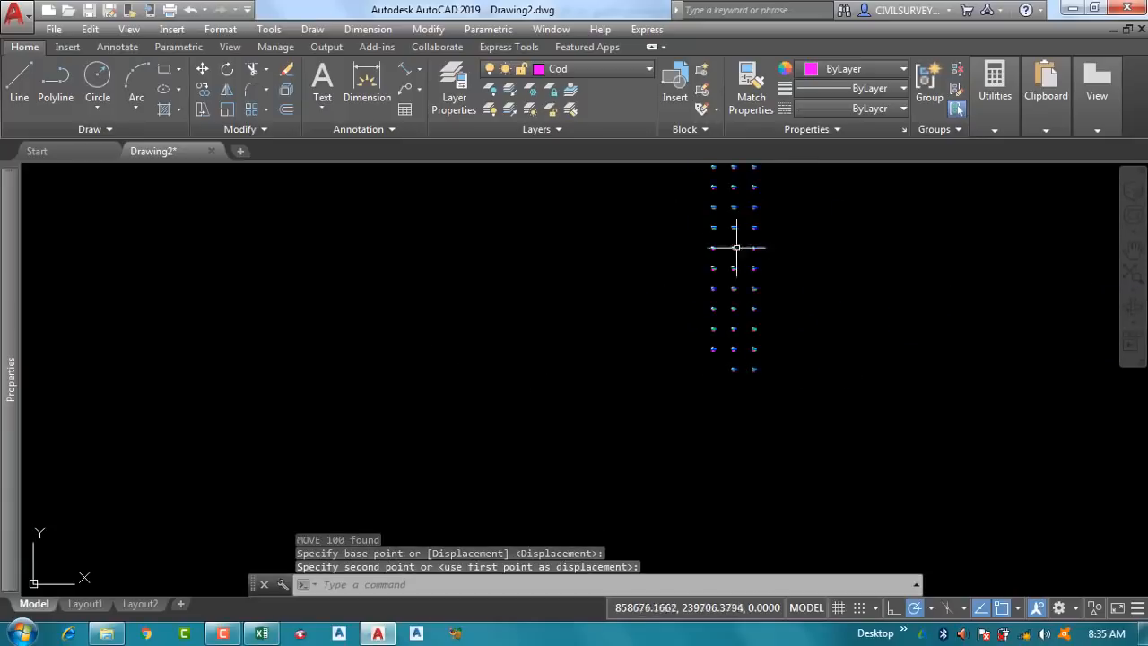
scroll(670, 414, up, 4)
scroll(670, 415, up, 5)
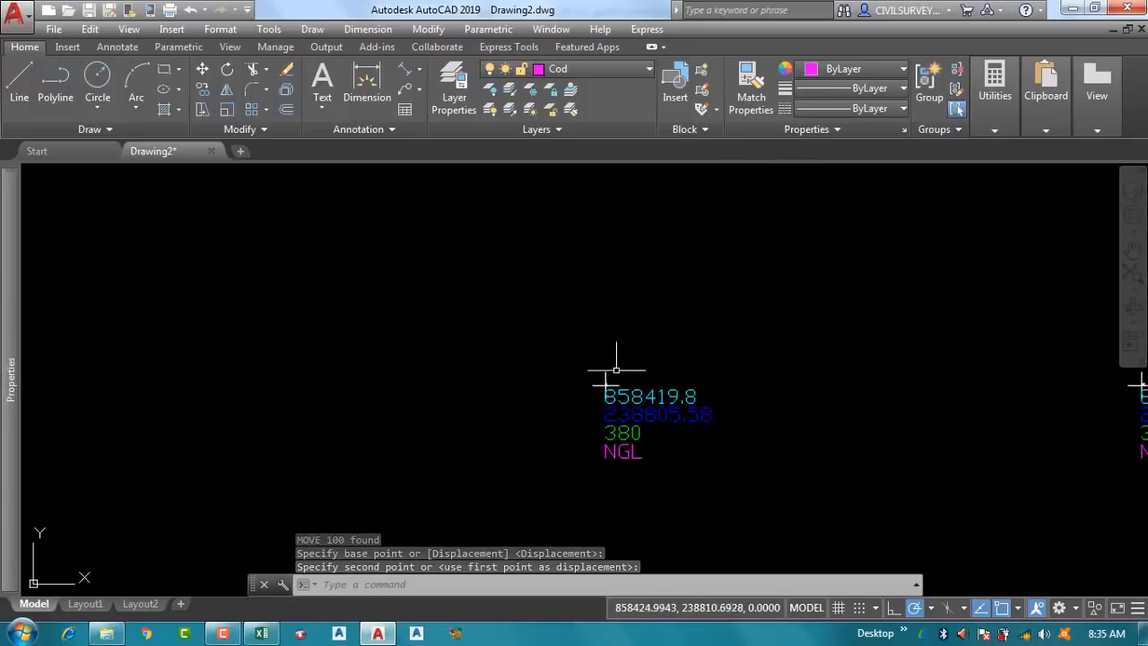
scroll(608, 372, down, 7)
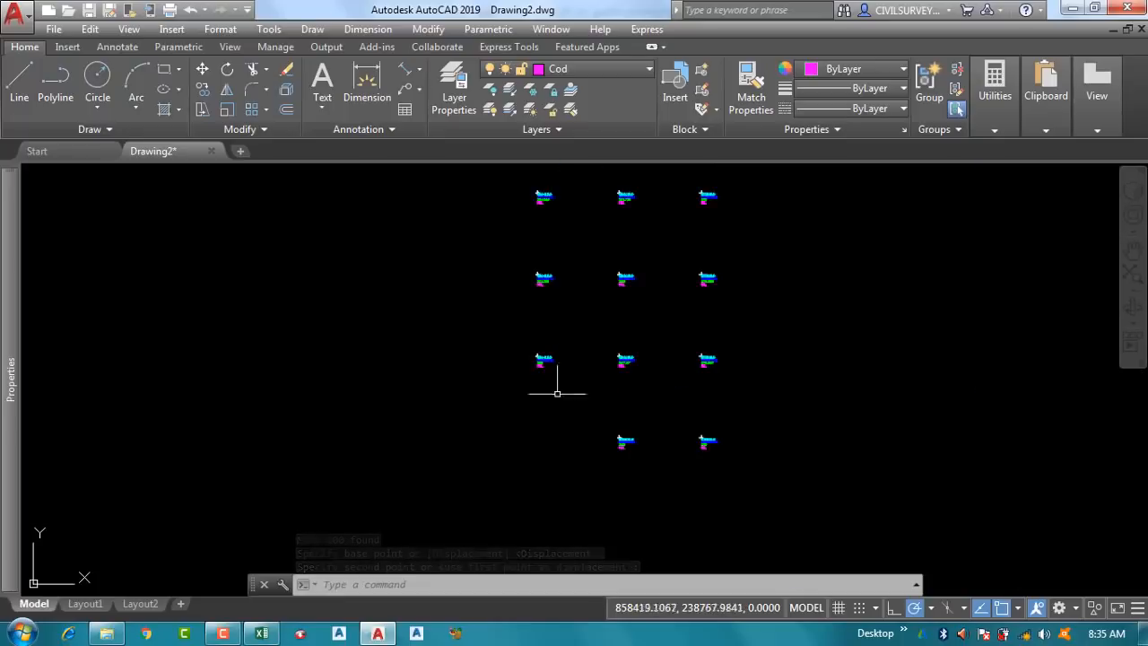
scroll(501, 329, up, 6)
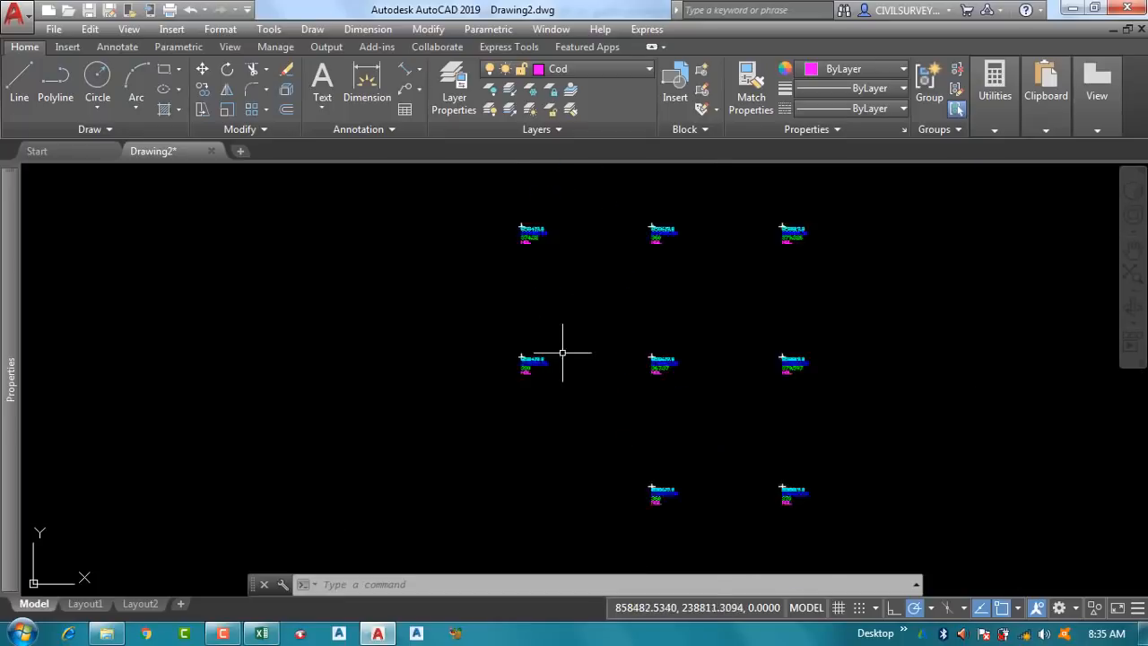
scroll(501, 352, down, 6)
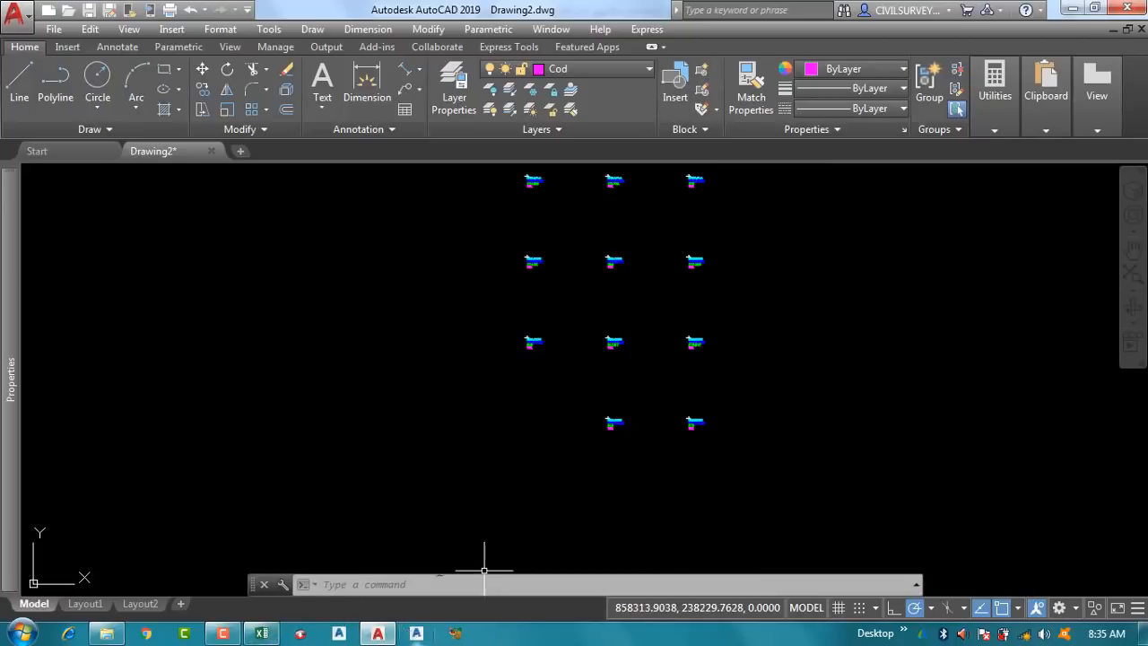
scroll(559, 326, up, 2)
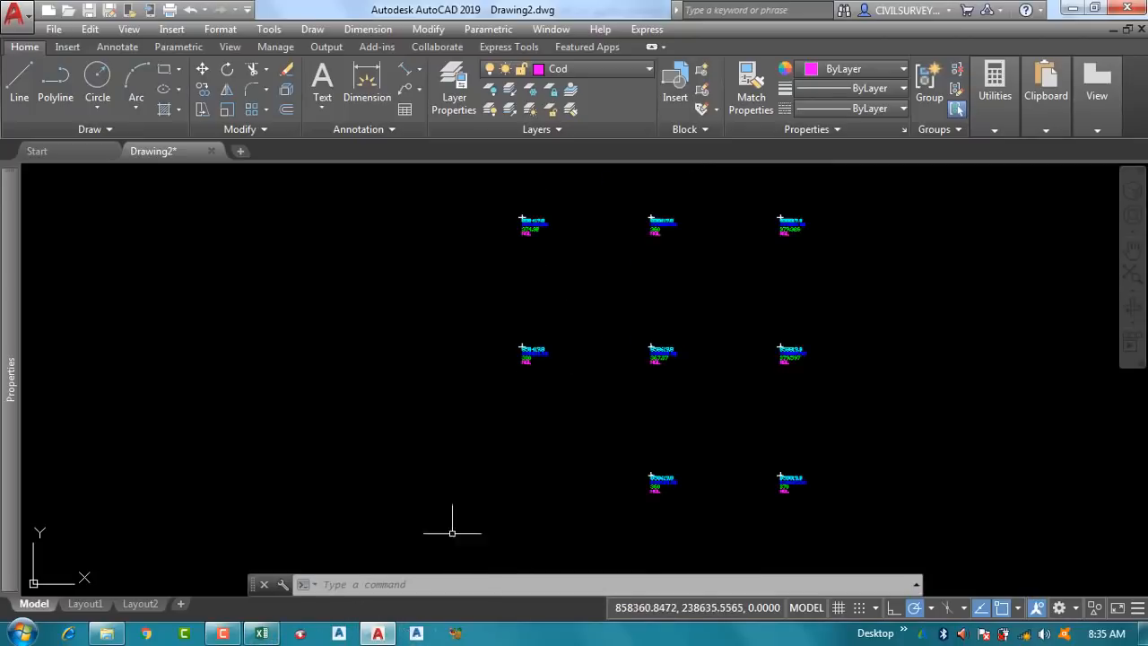
Step: Switch to Excel and choose 2D POINT as the output type
click(262, 634)
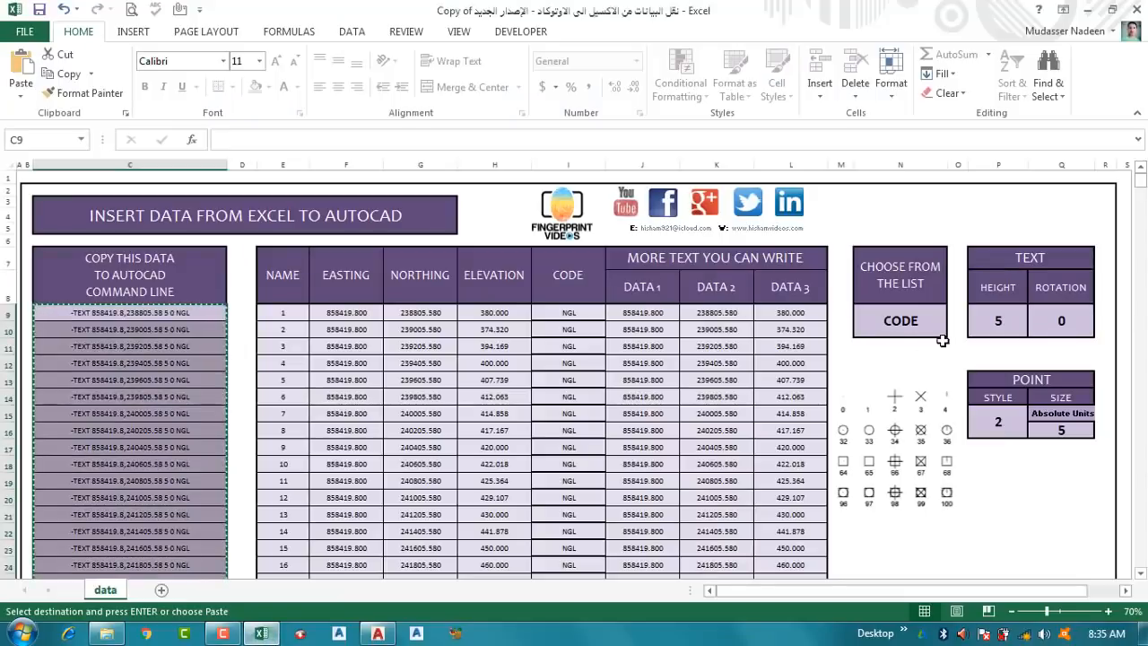
click(928, 325)
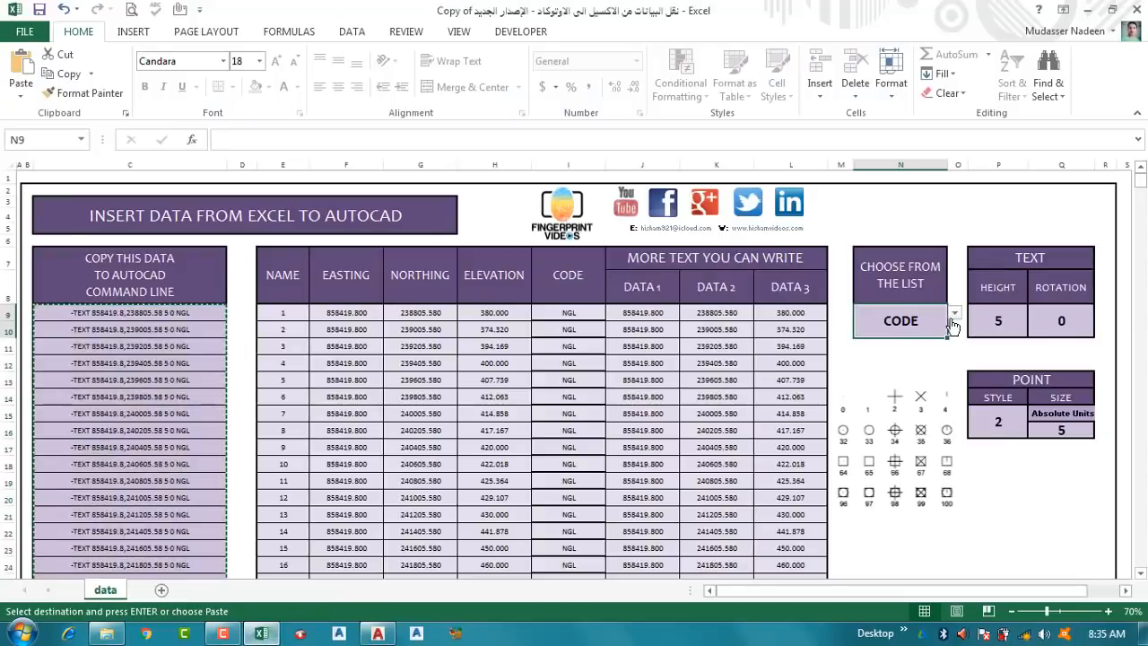
click(956, 320)
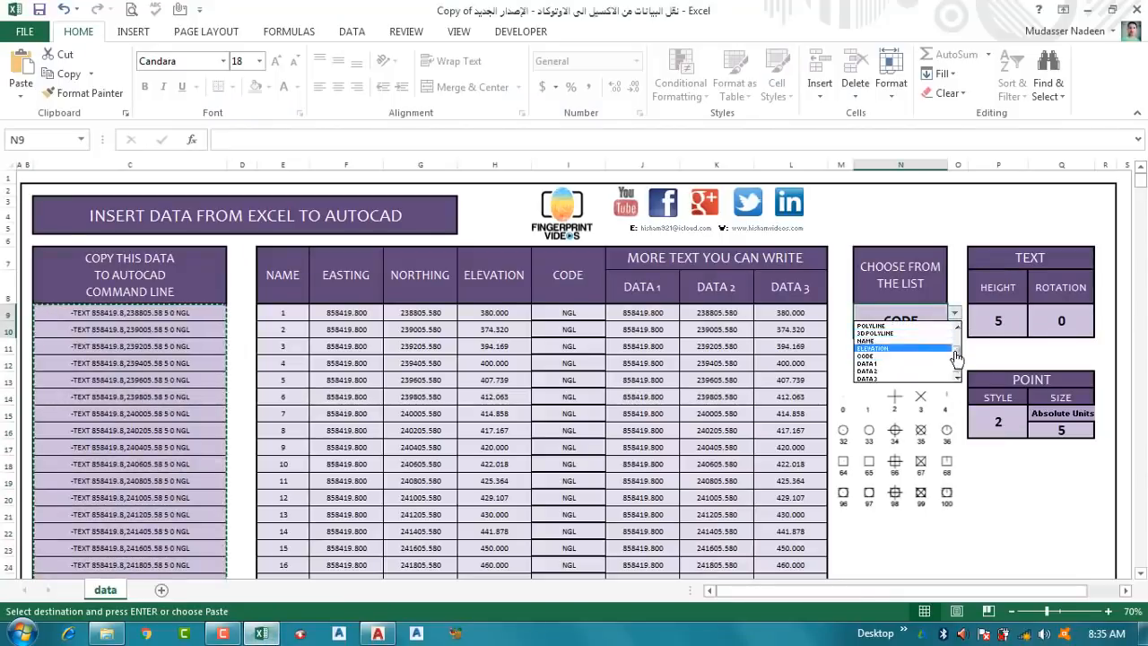
scroll(956, 328, up, 2)
click(879, 328)
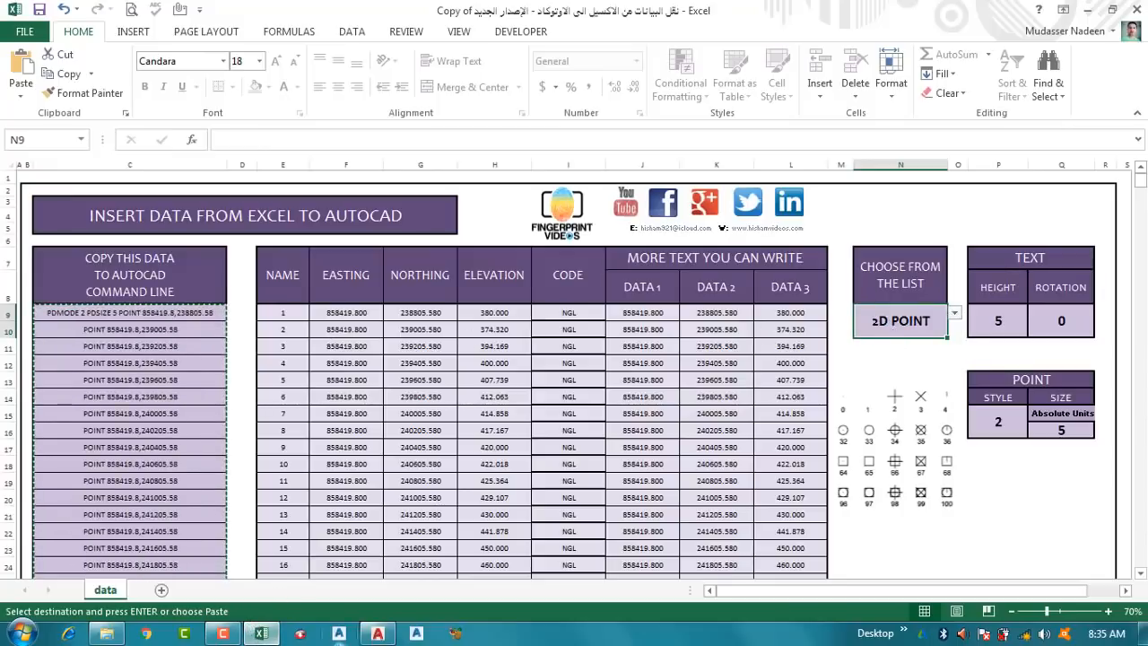
Step: Switch to AutoCAD and inspect the position coordinates of the first plotted point, including its Z value
click(380, 635)
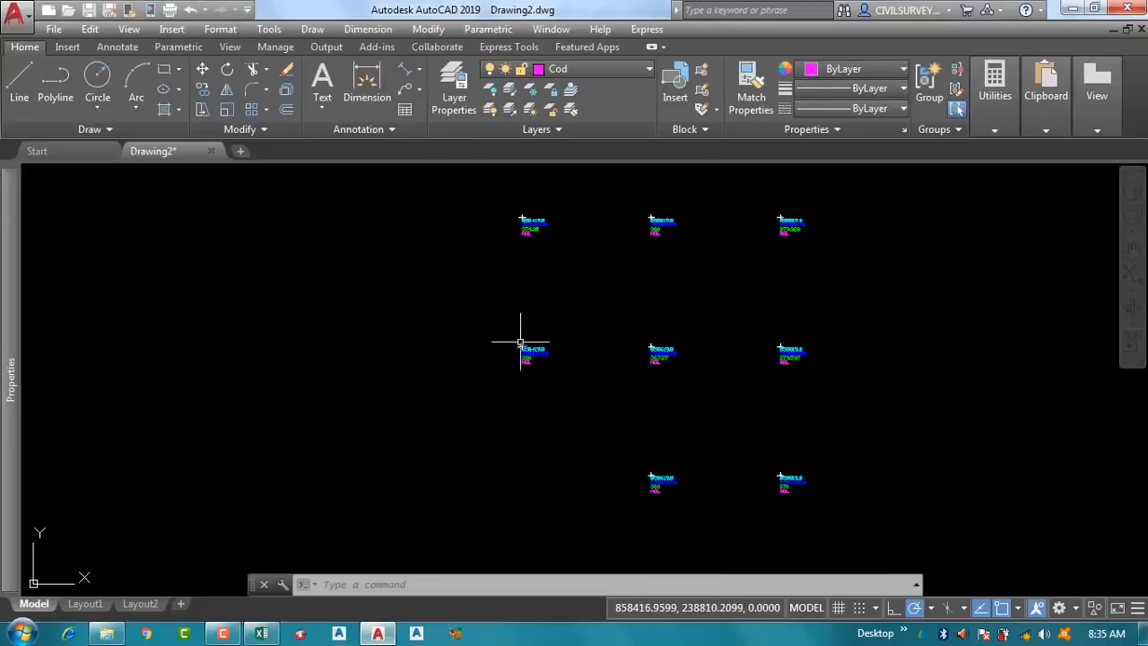
scroll(520, 342, up, 7)
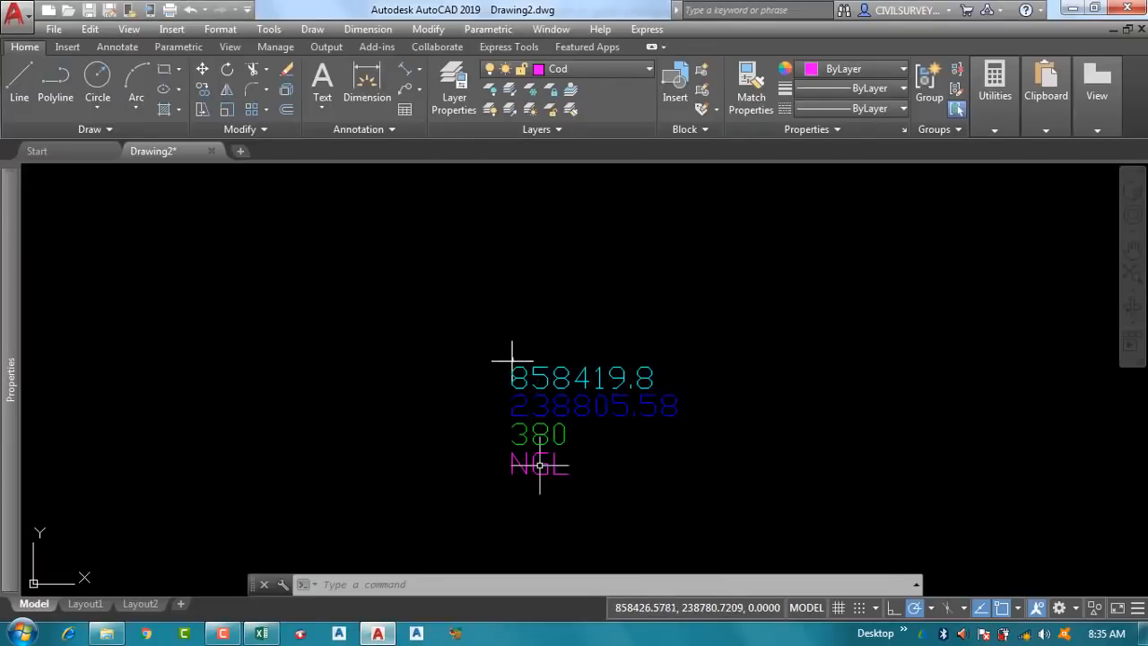
click(511, 343)
mouse_move(4, 287)
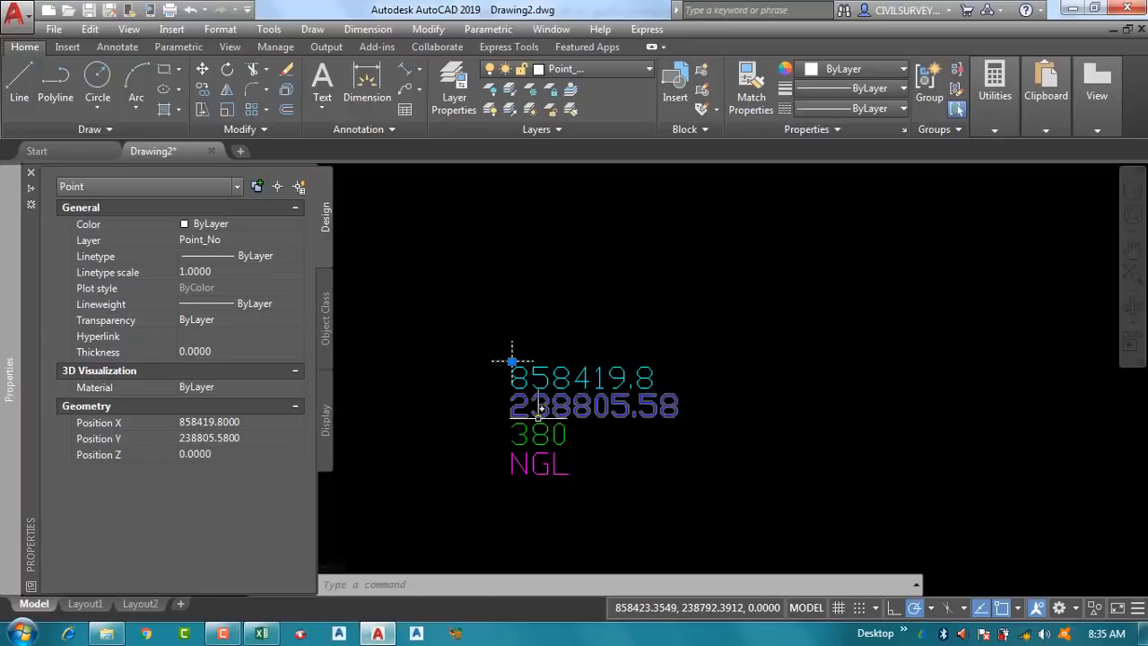
mouse_move(3, 460)
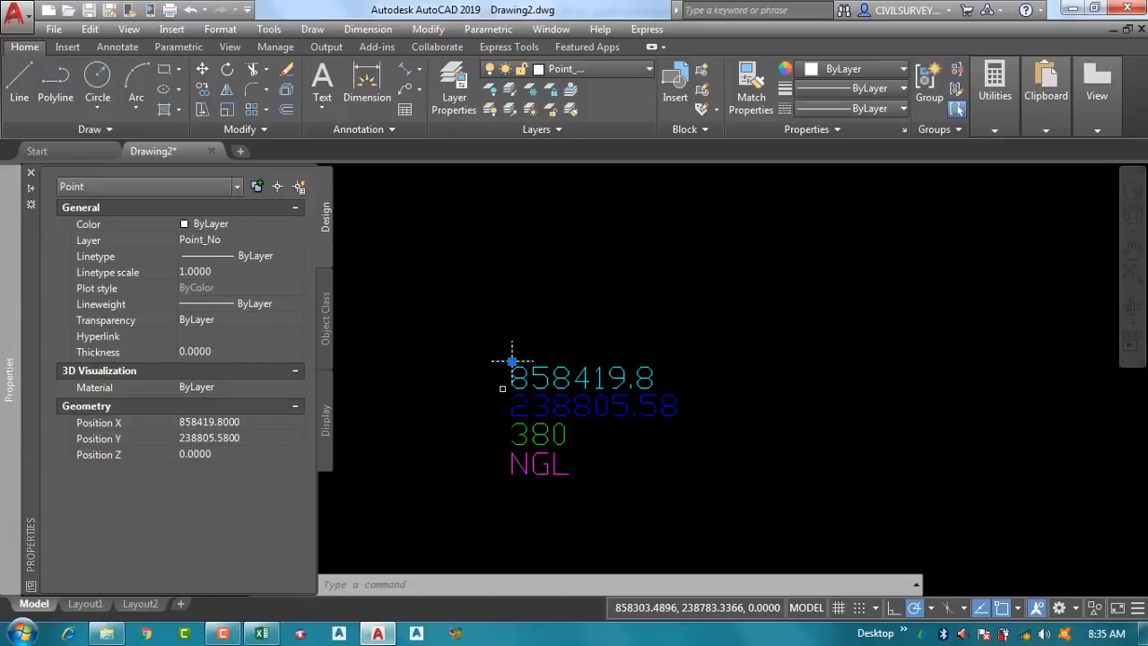
scroll(512, 361, down, 8)
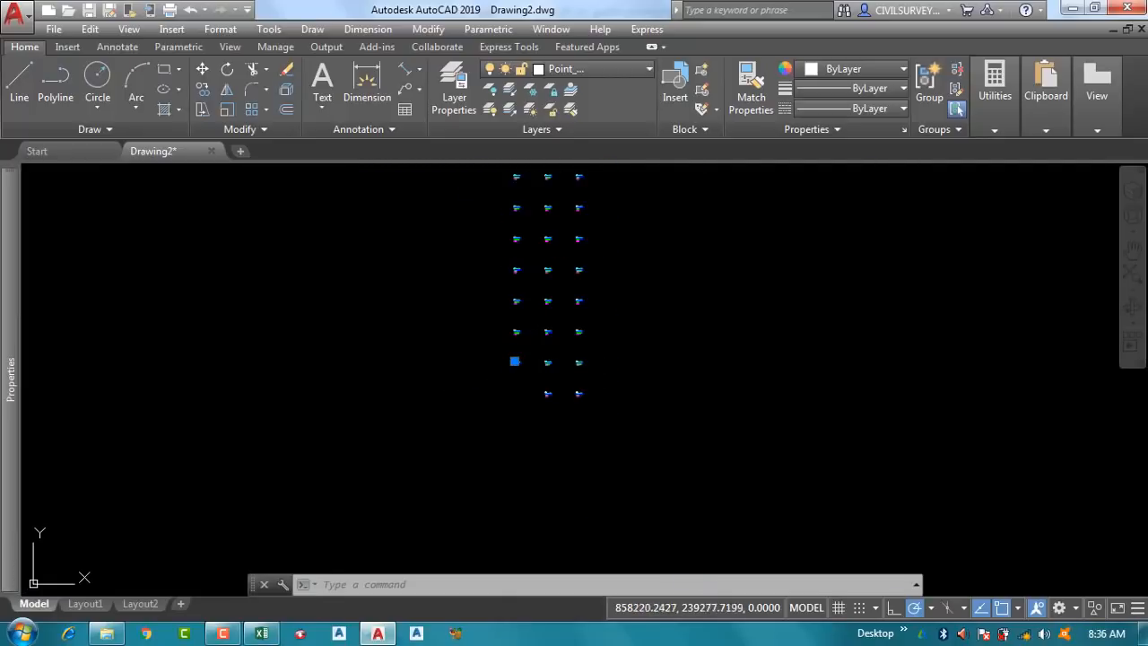
Step: Start a new blank drawing, and in Excel choose 3D POINT as the output type
click(240, 151)
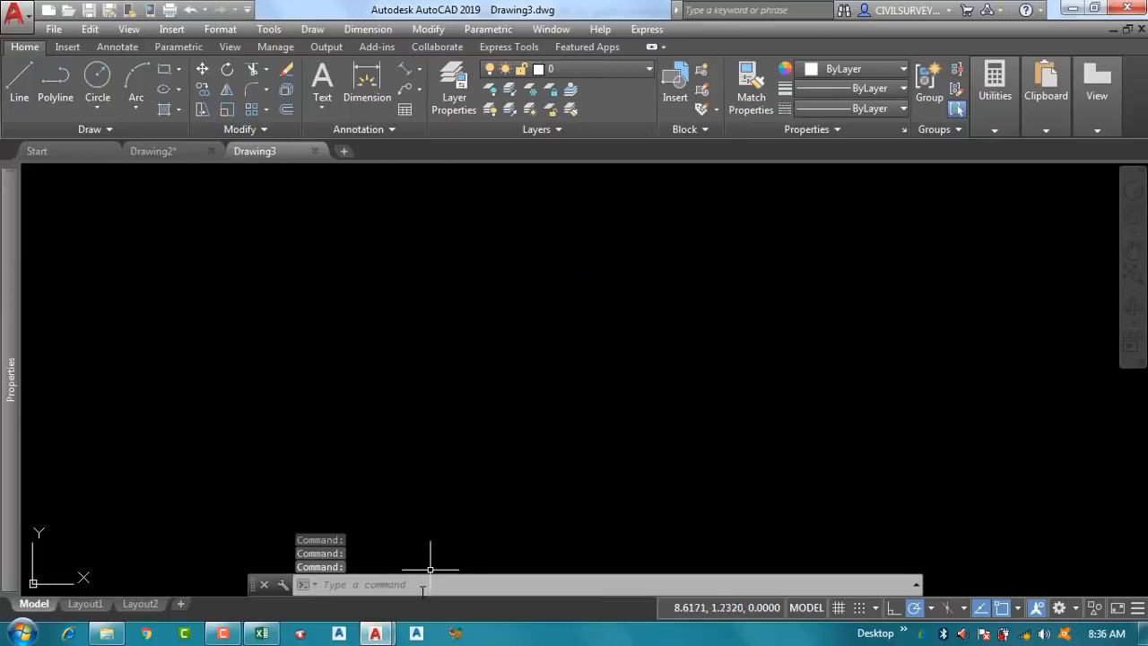
mouse_move(378, 635)
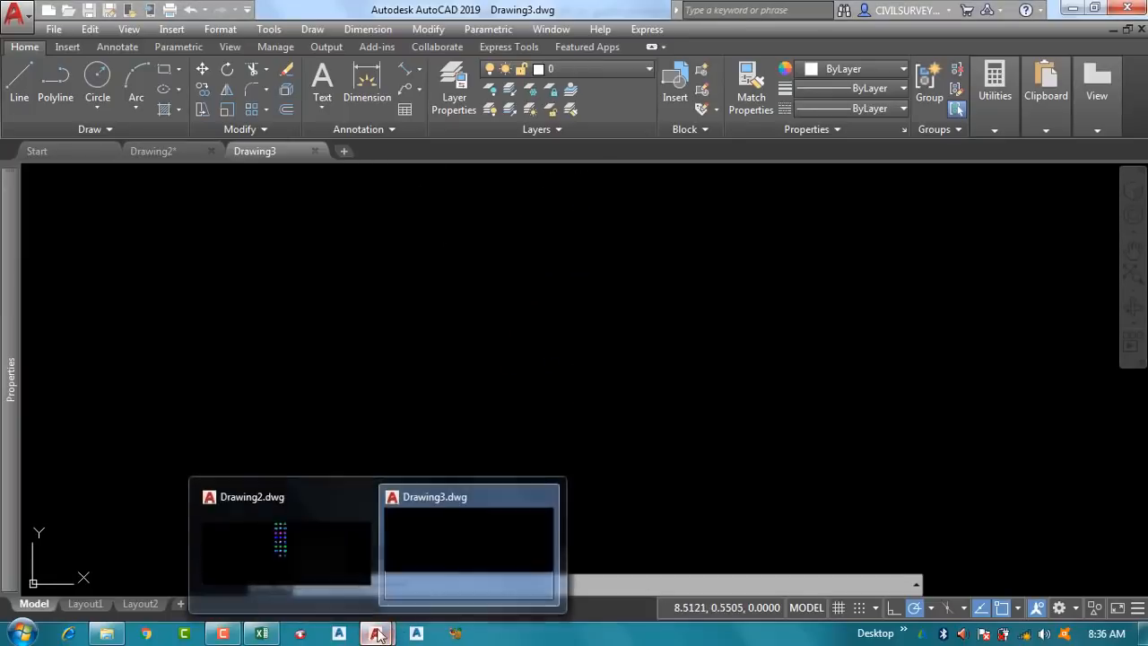
click(261, 634)
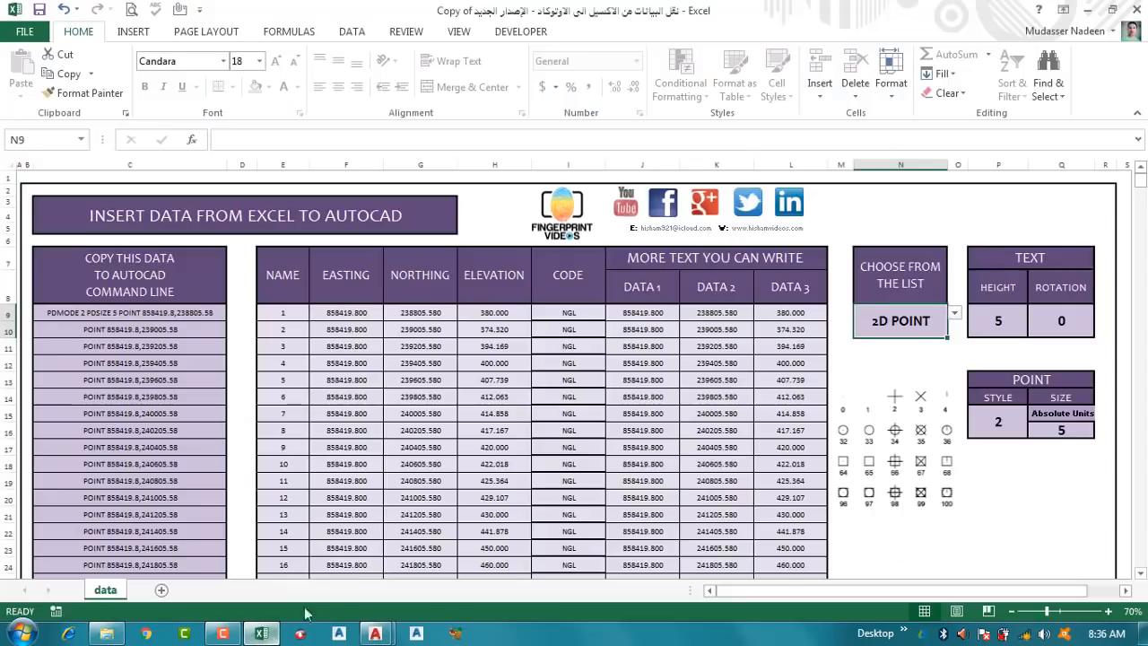
click(954, 319)
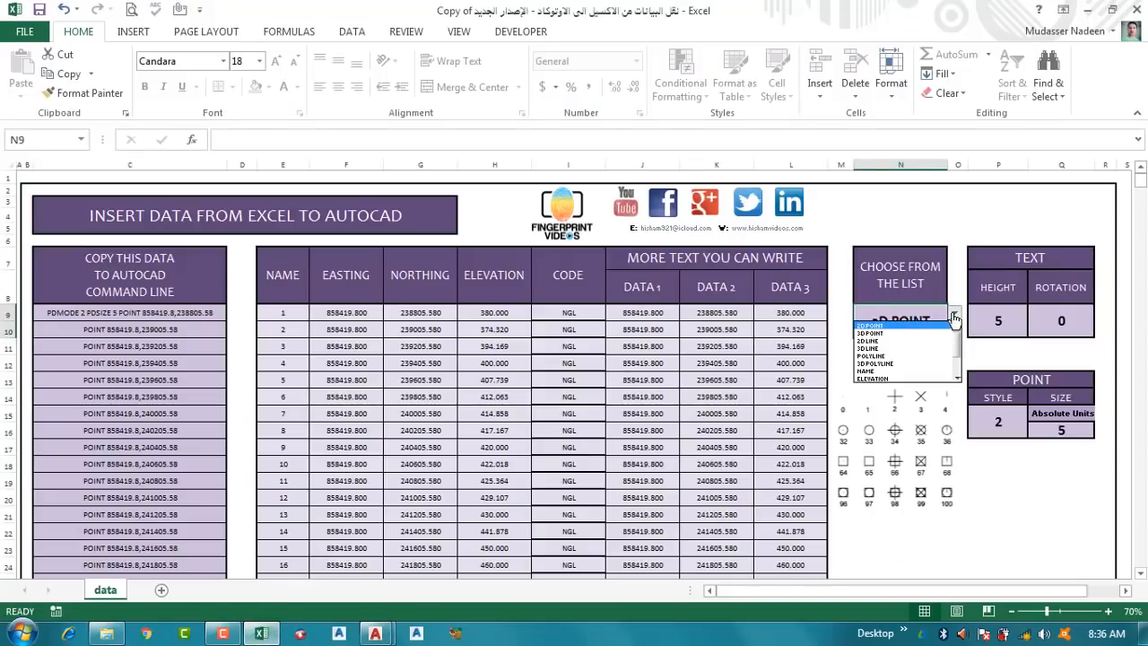
click(889, 334)
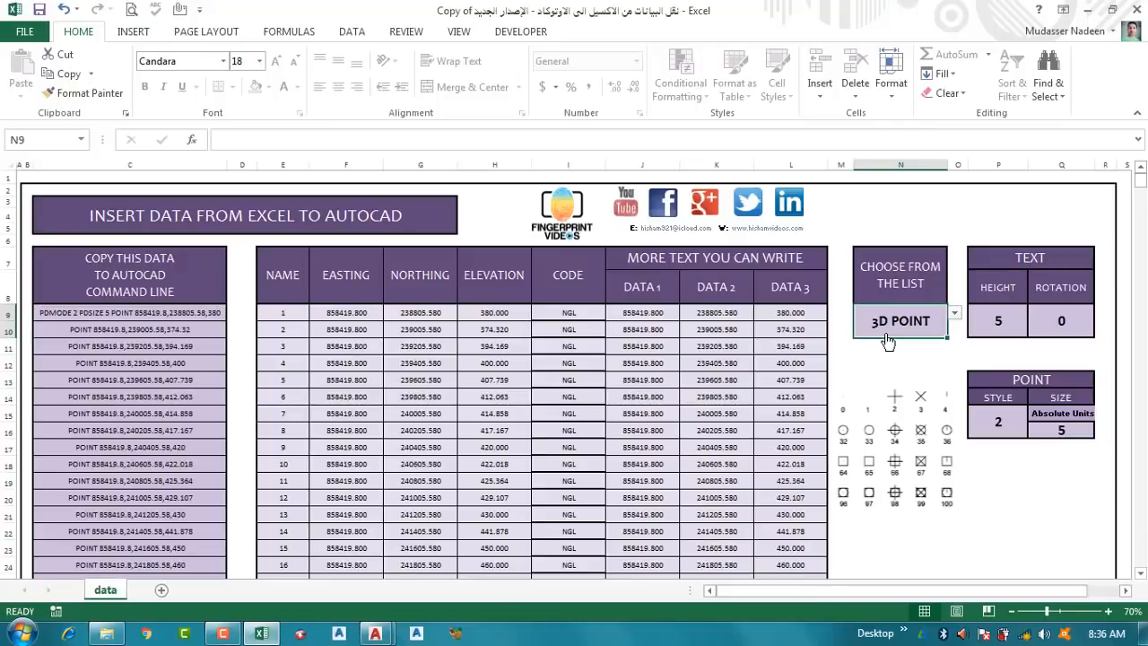
click(958, 316)
click(956, 319)
Step: Copy the generated 3D POINT commands from the column of data for the AutoCAD command line
drag(67, 309, 108, 428)
right_click(113, 299)
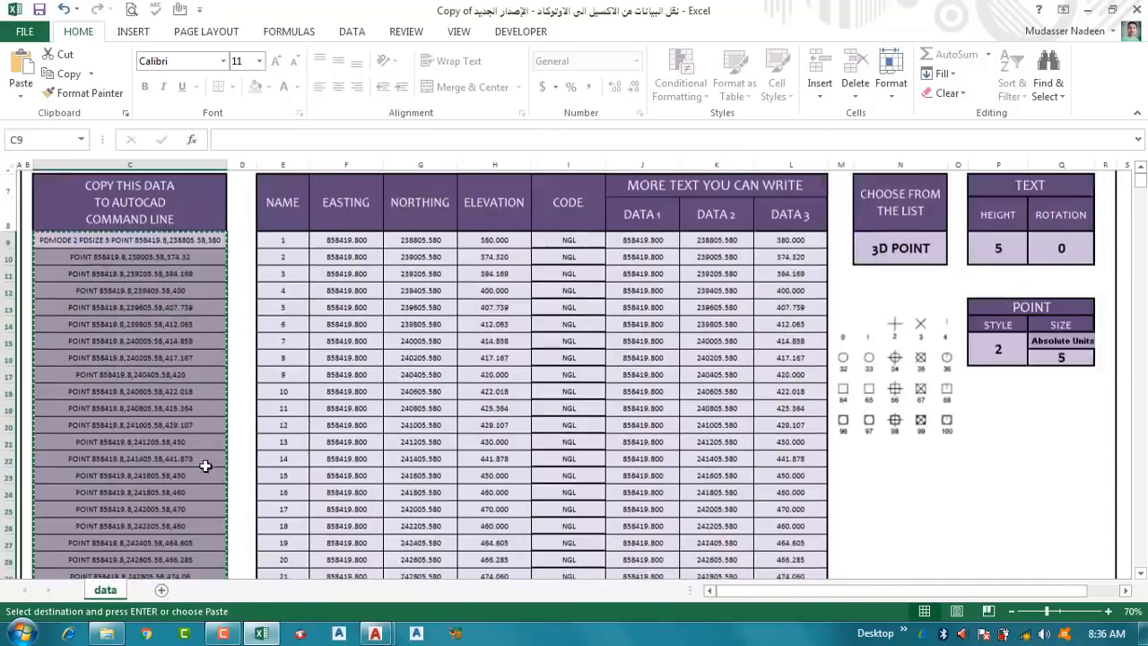
click(153, 329)
Step: Switch to Drawing3 in AutoCAD and create five new layers named P, E, N, Z and C
mouse_move(375, 633)
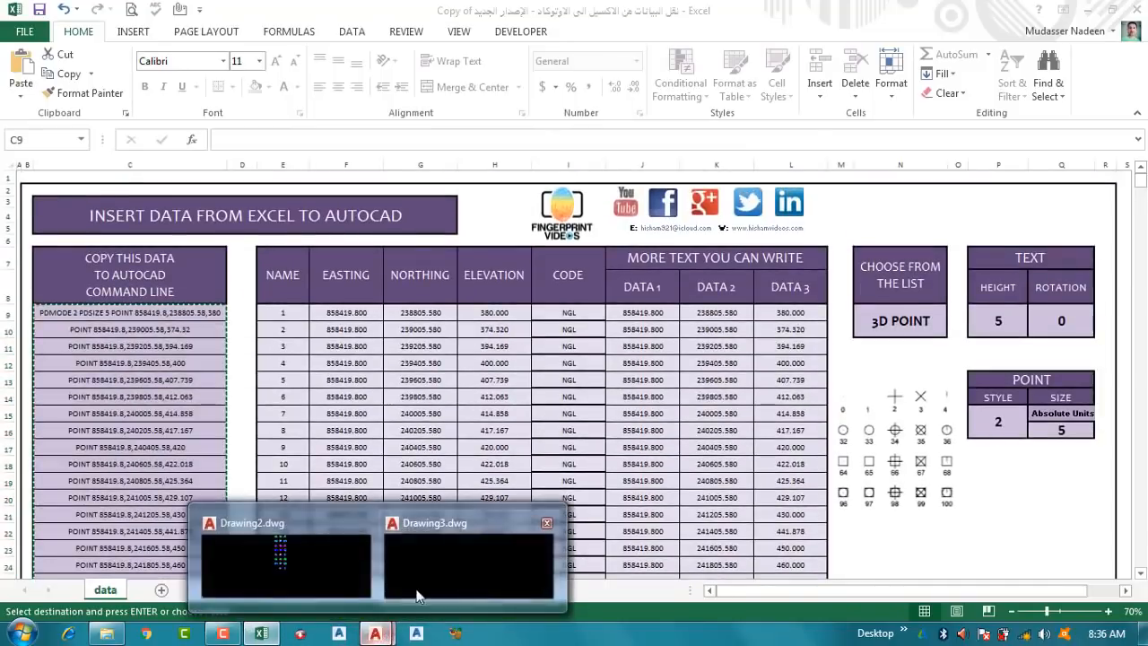
click(420, 573)
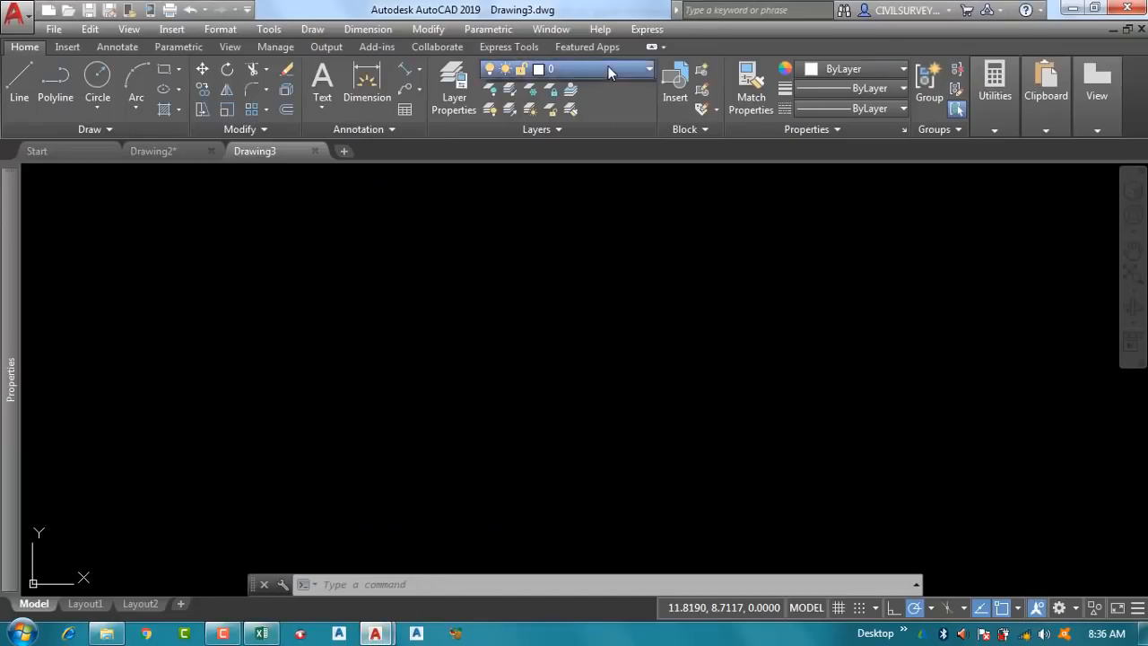
click(456, 94)
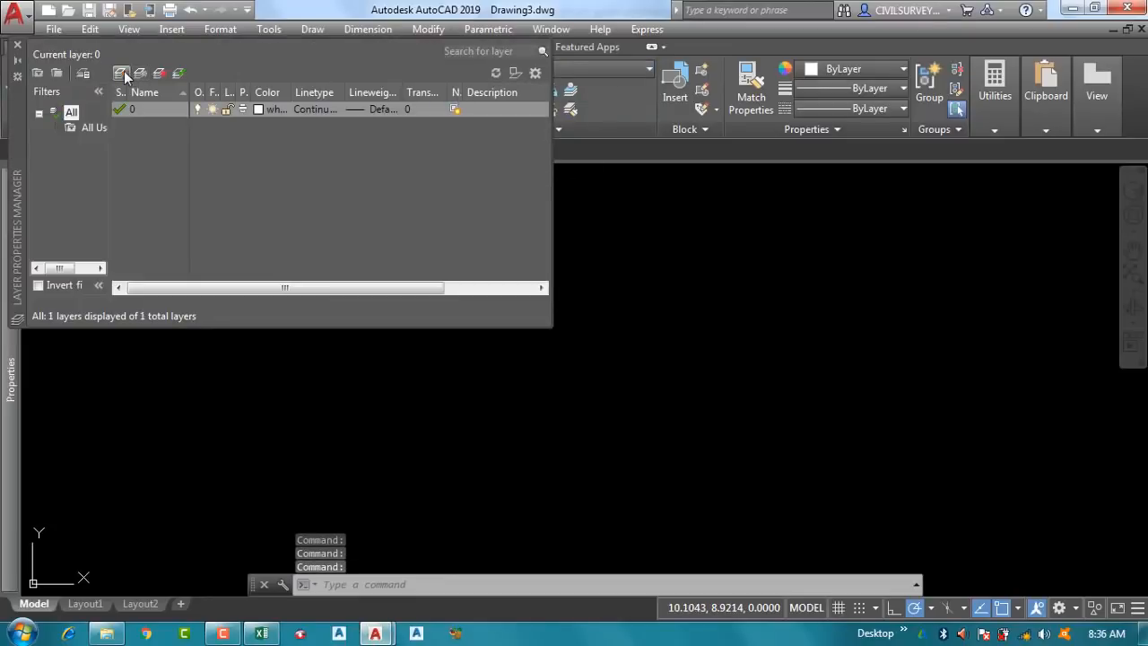
click(122, 74)
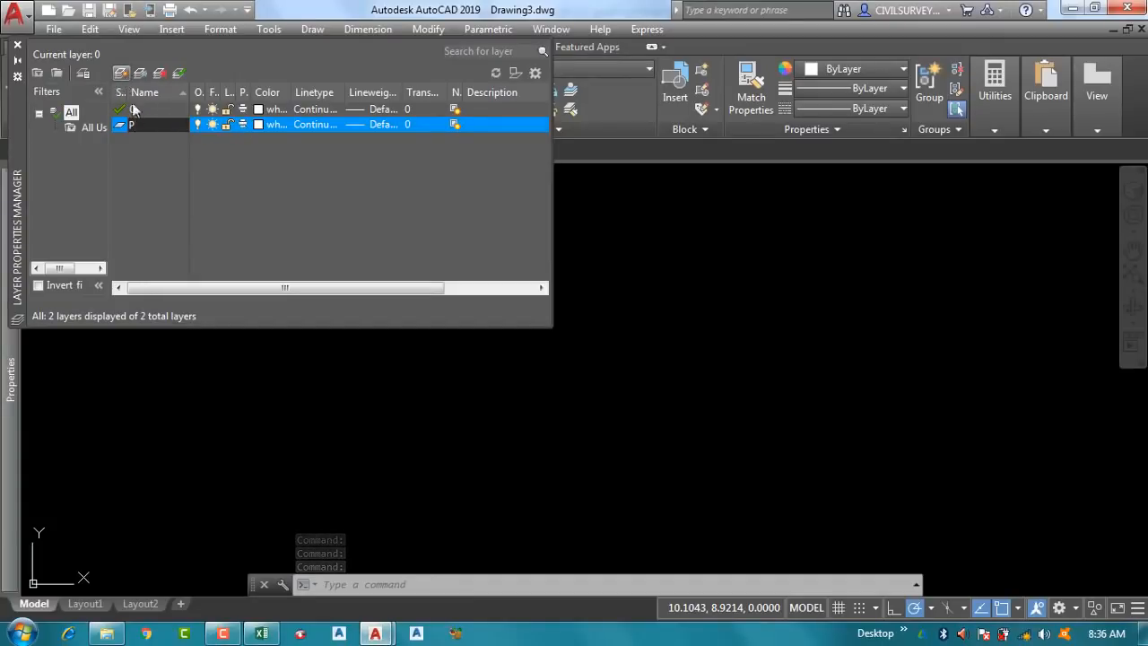
click(122, 75)
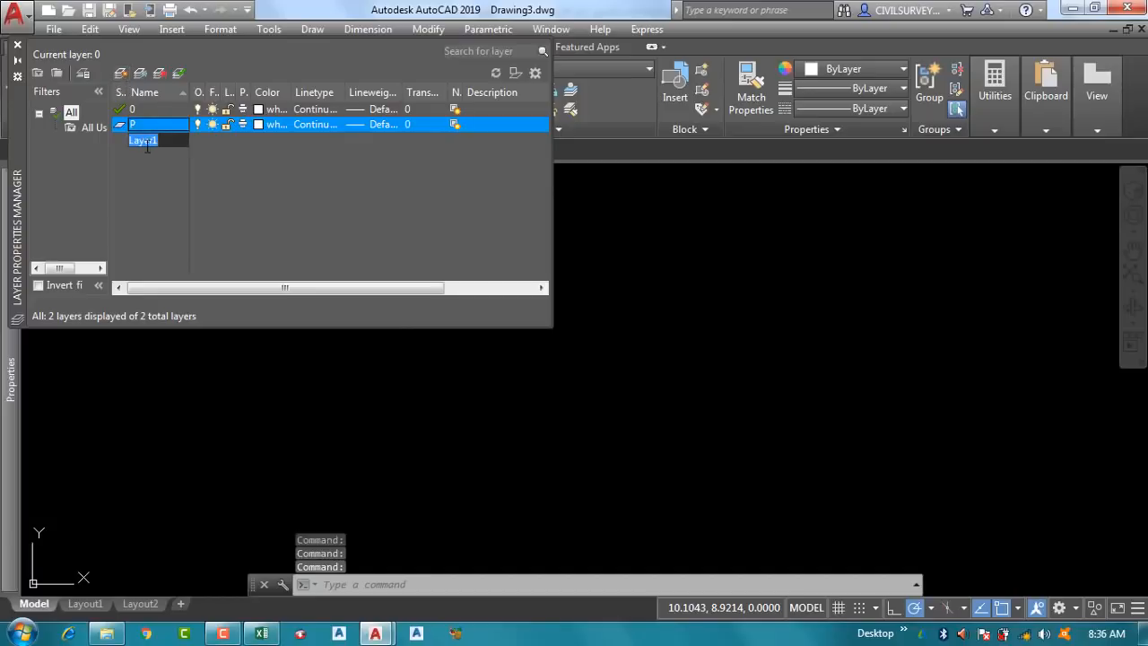
click(122, 74)
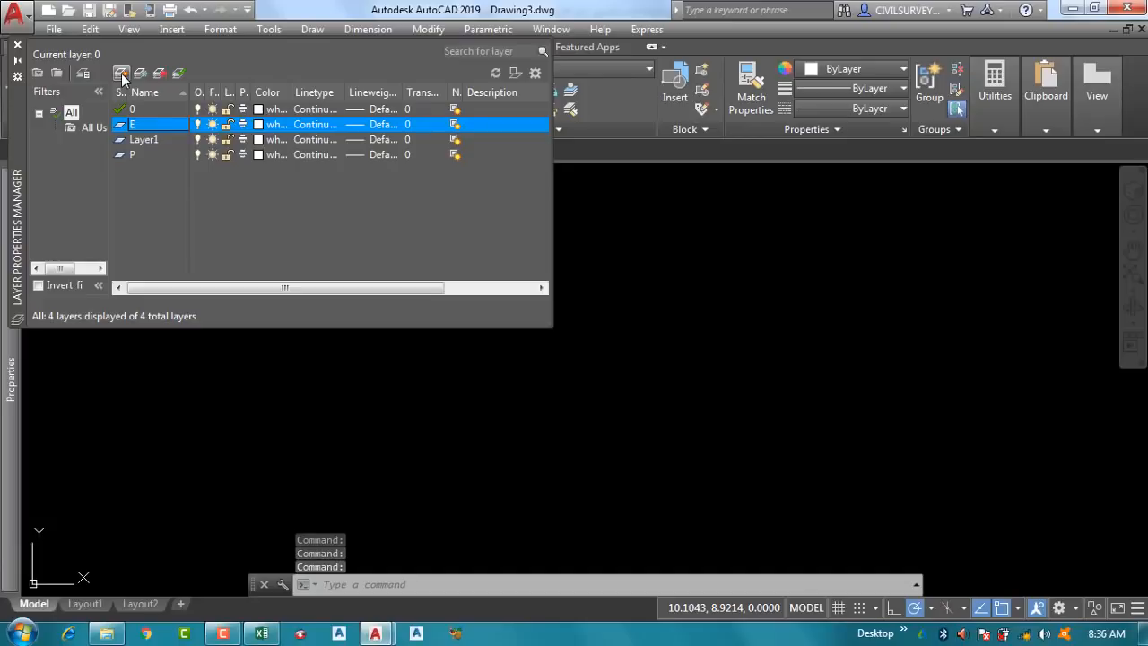
click(148, 142)
click(159, 142)
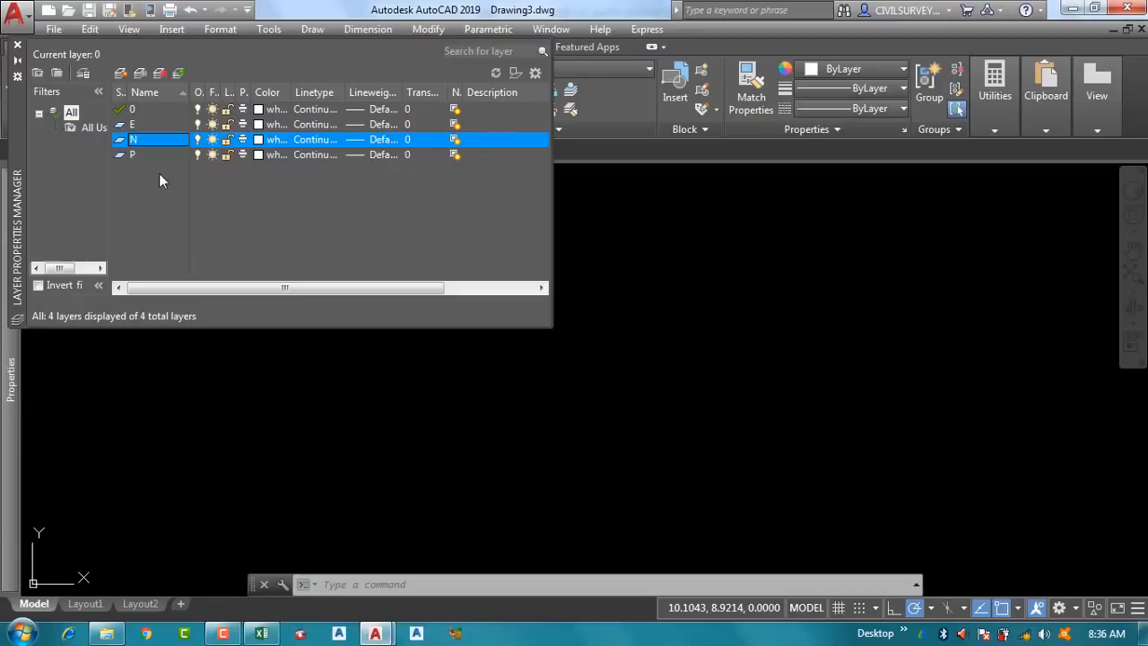
click(121, 76)
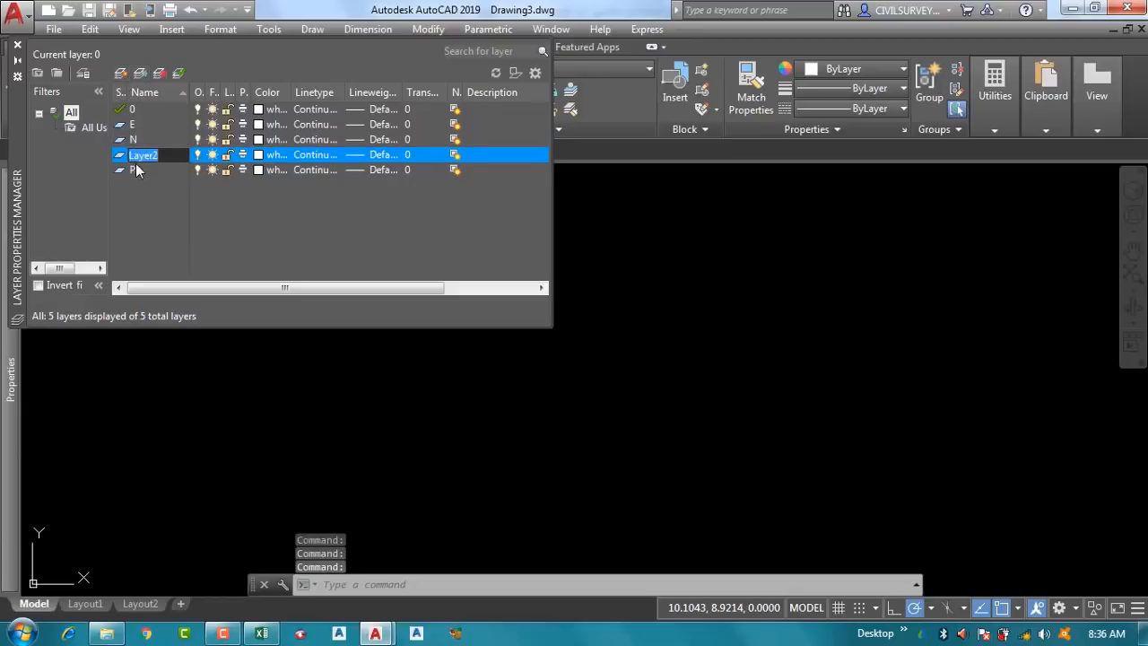
text(Z)
click(121, 72)
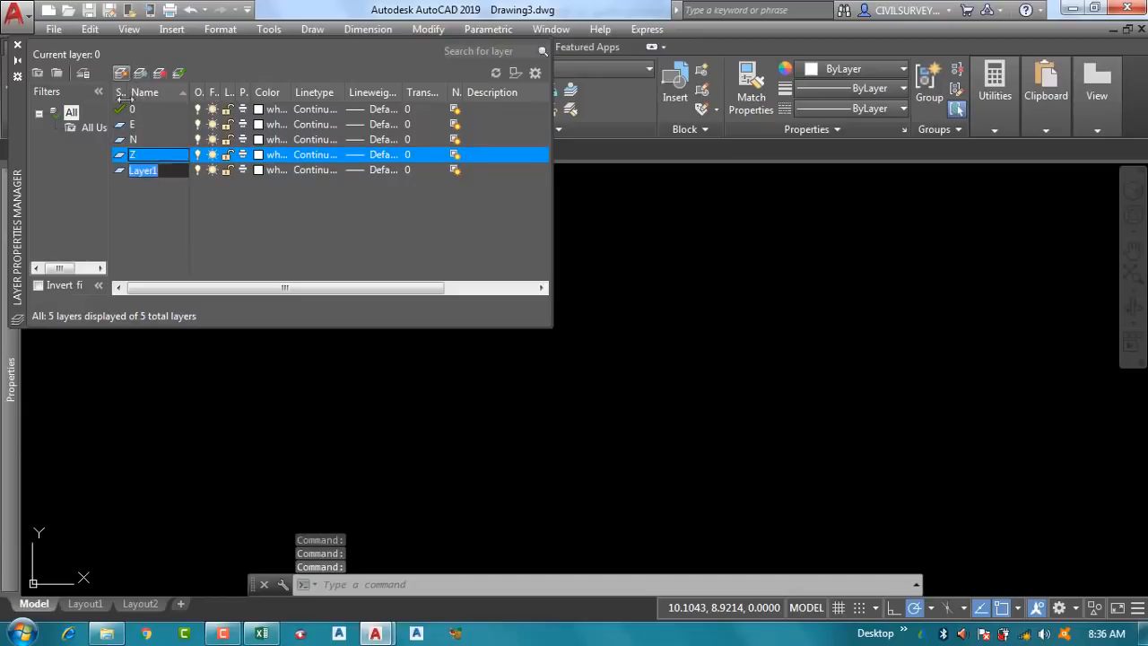
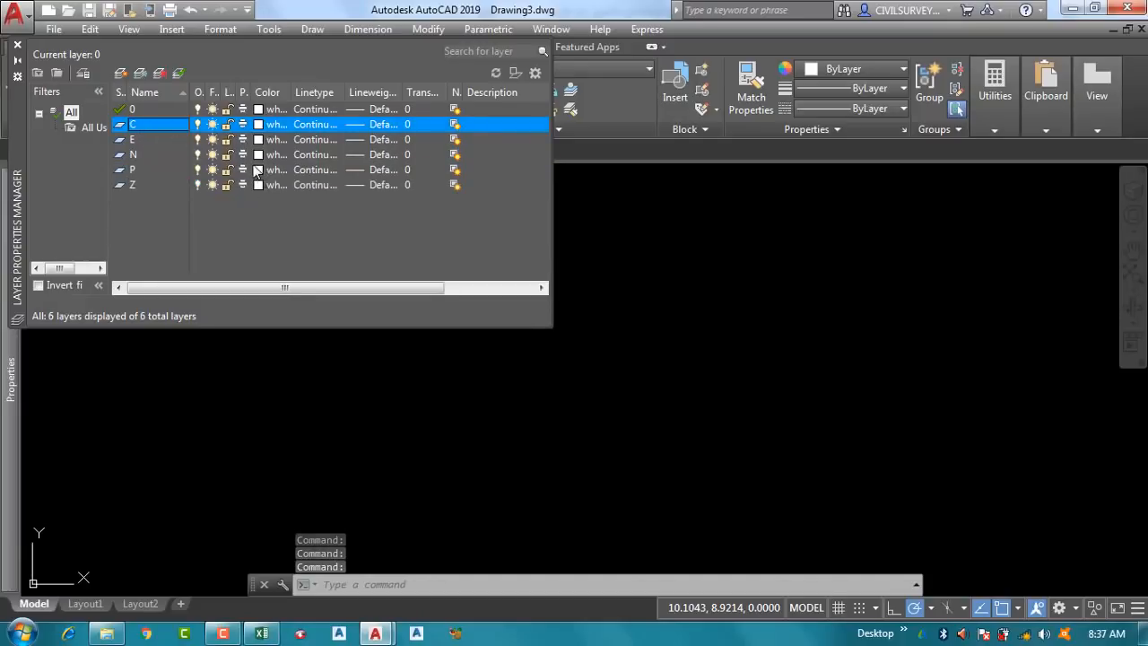
Step: Set the colour of layer N to cyan and of layer E to blue
click(258, 155)
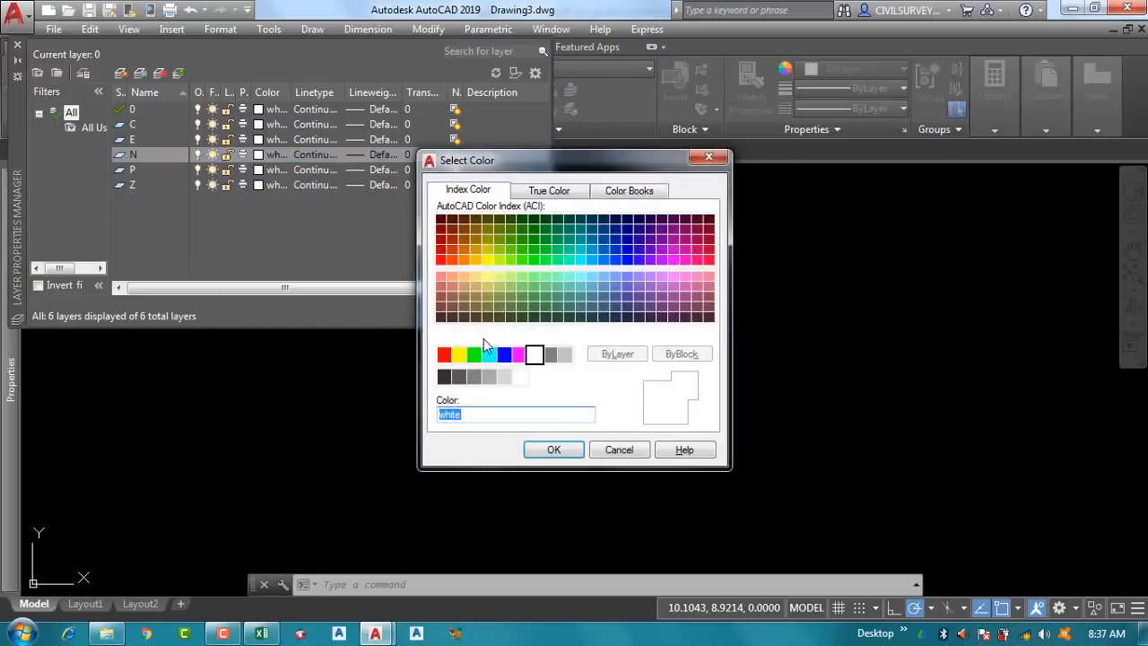
click(489, 355)
click(554, 451)
click(259, 141)
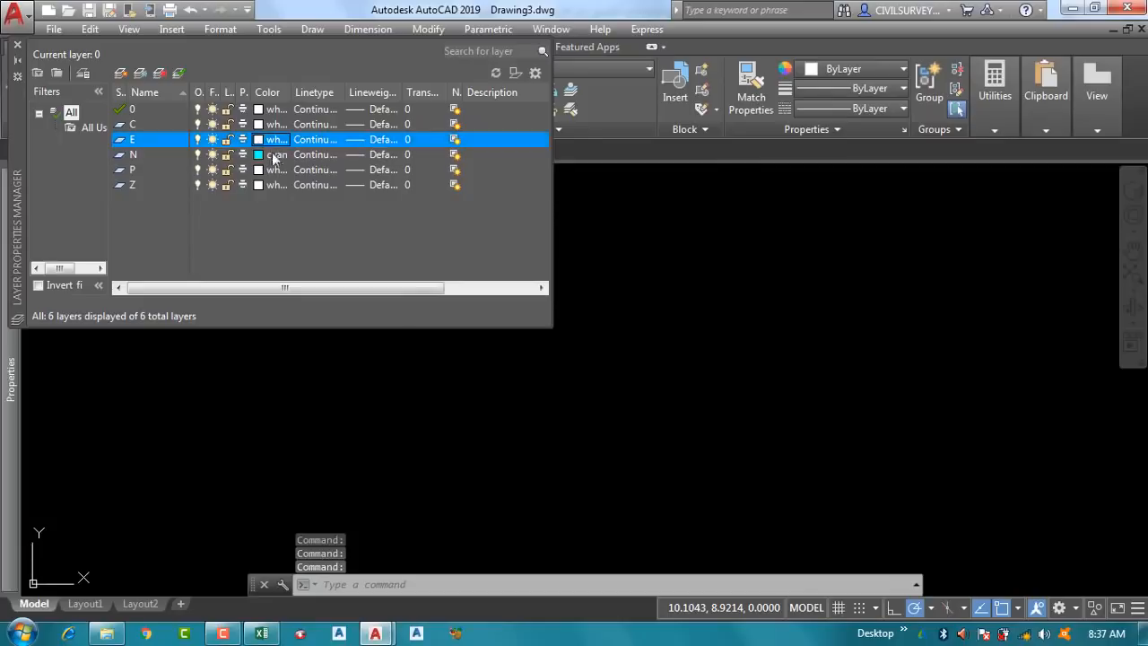
click(505, 355)
click(555, 450)
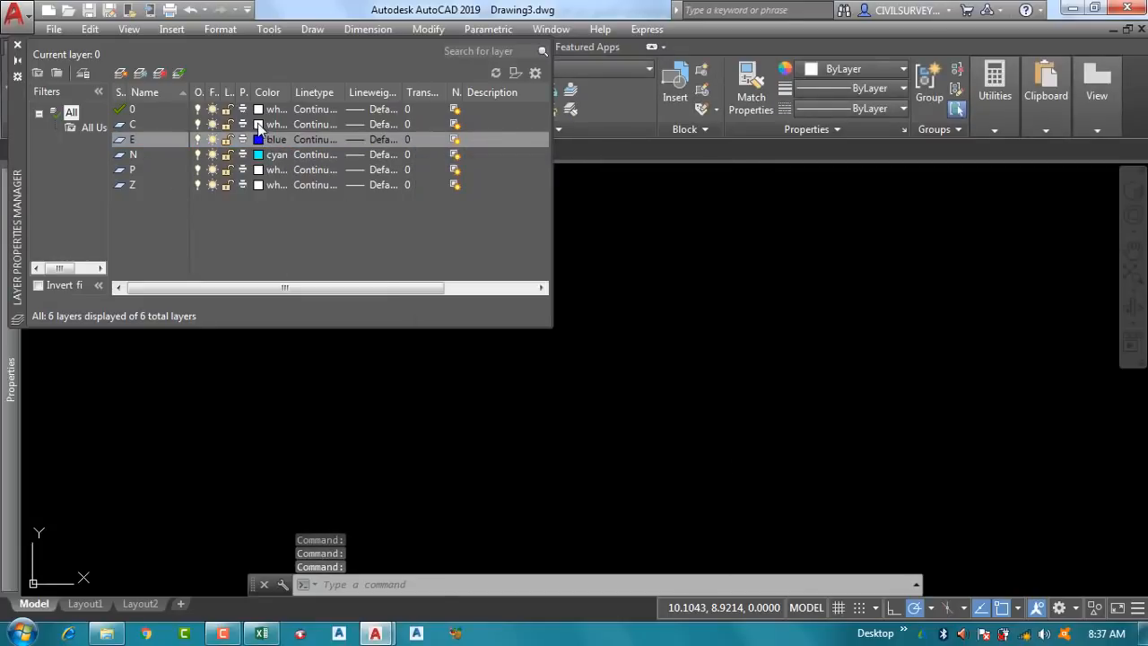
Step: Set layer C to magenta and layer Z to green, and close the layer manager
click(259, 125)
click(520, 355)
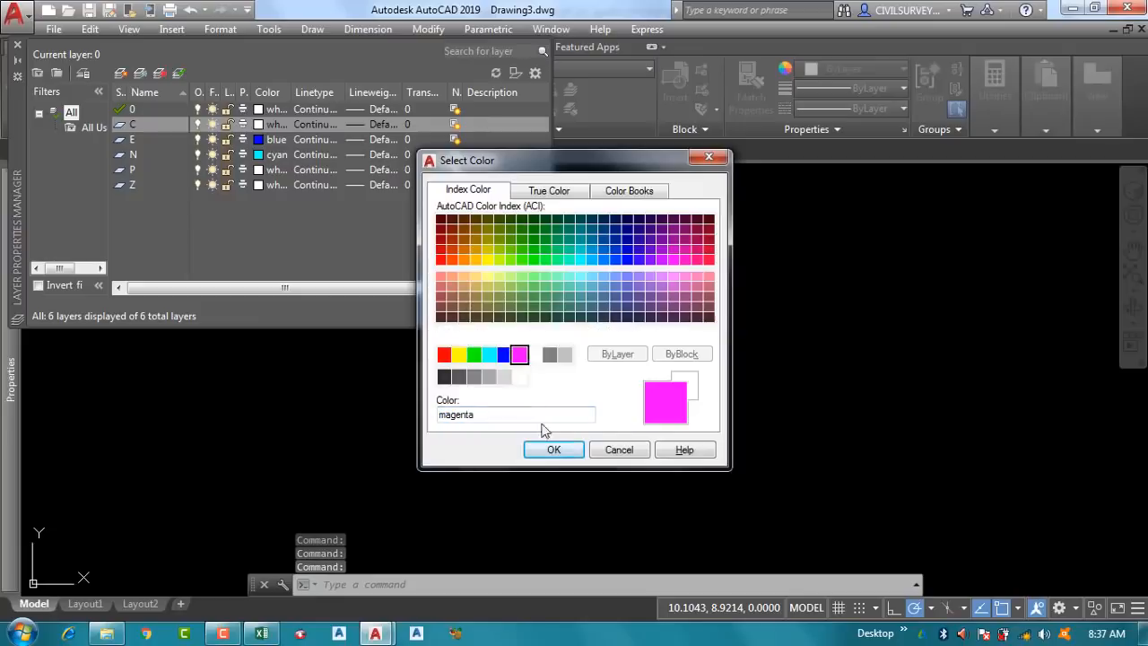
click(554, 450)
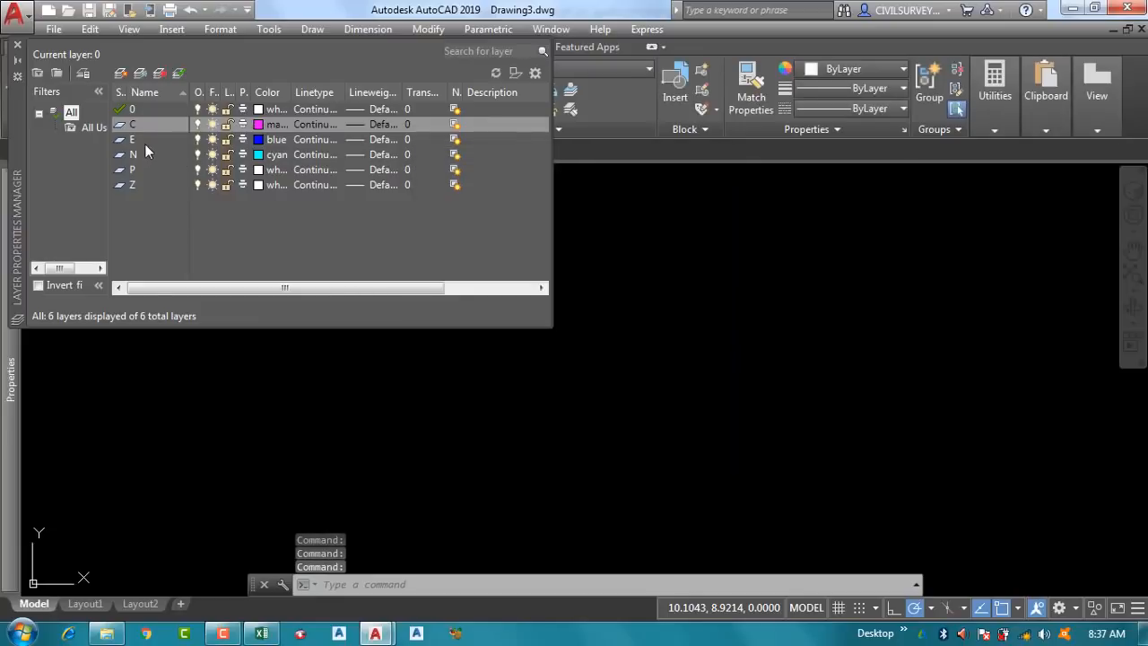
click(260, 185)
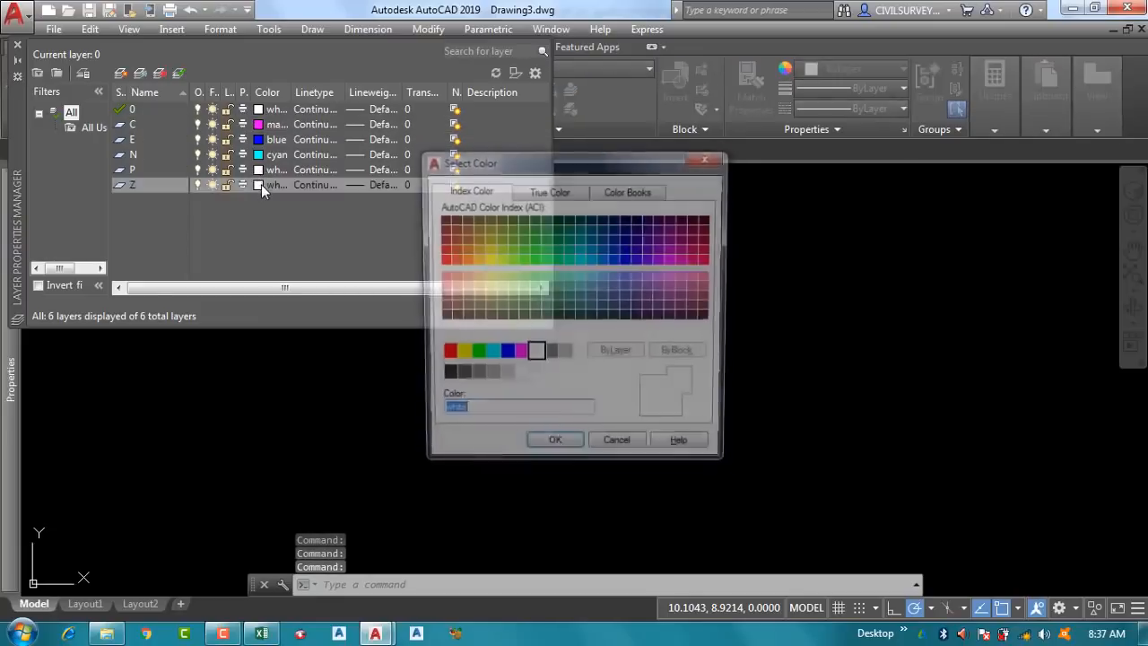
click(473, 355)
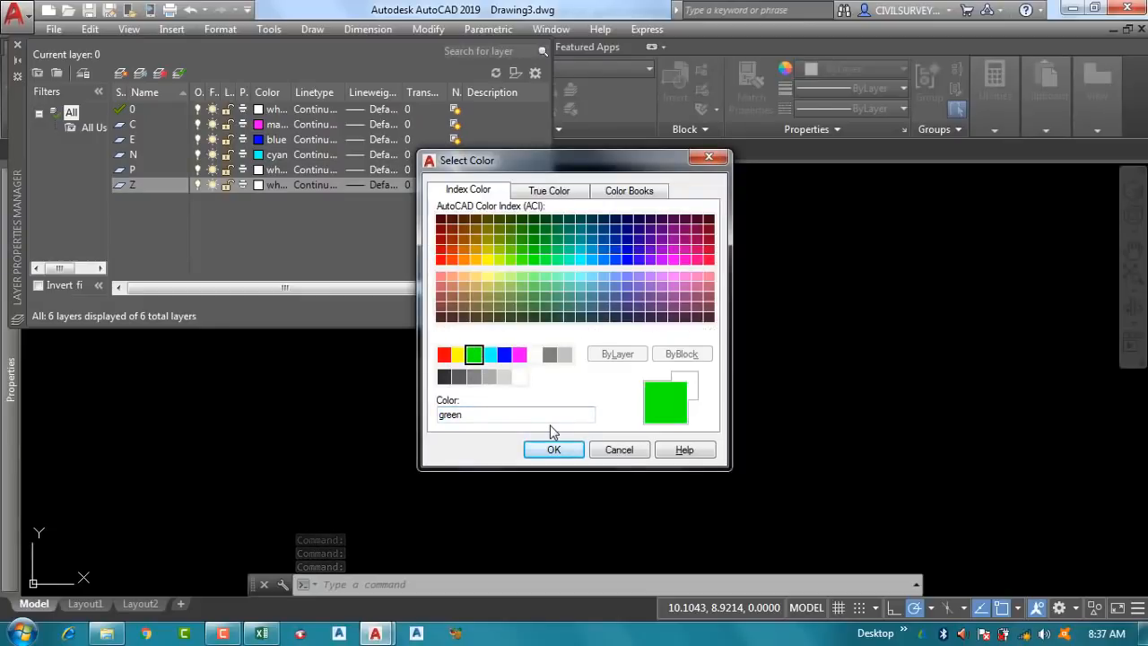
click(553, 450)
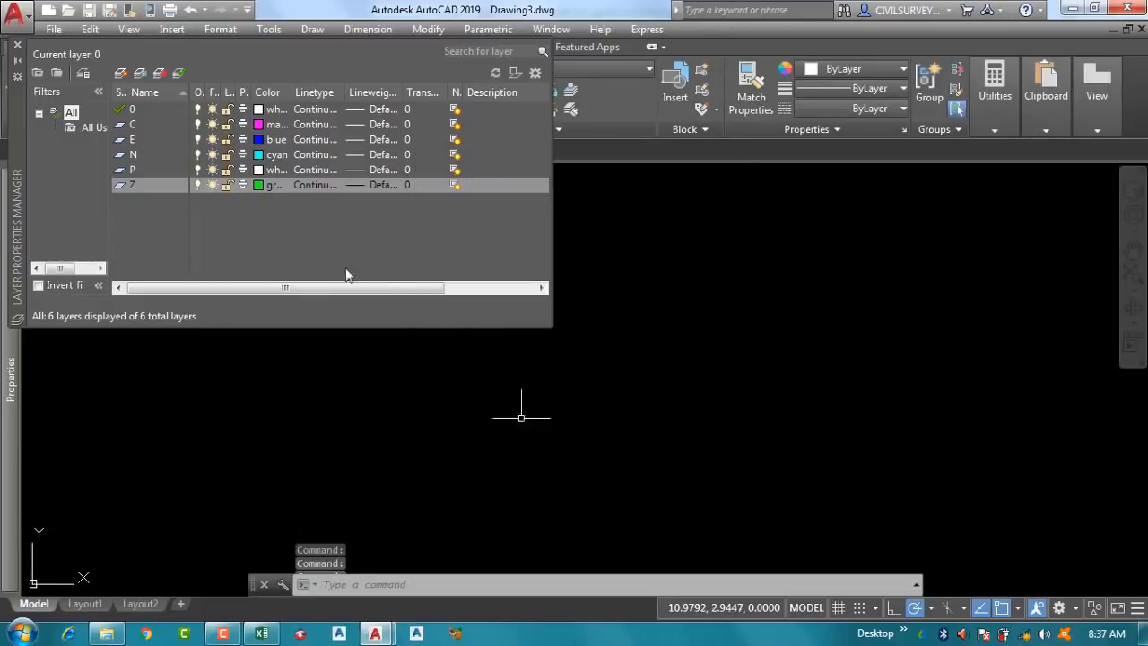
click(16, 46)
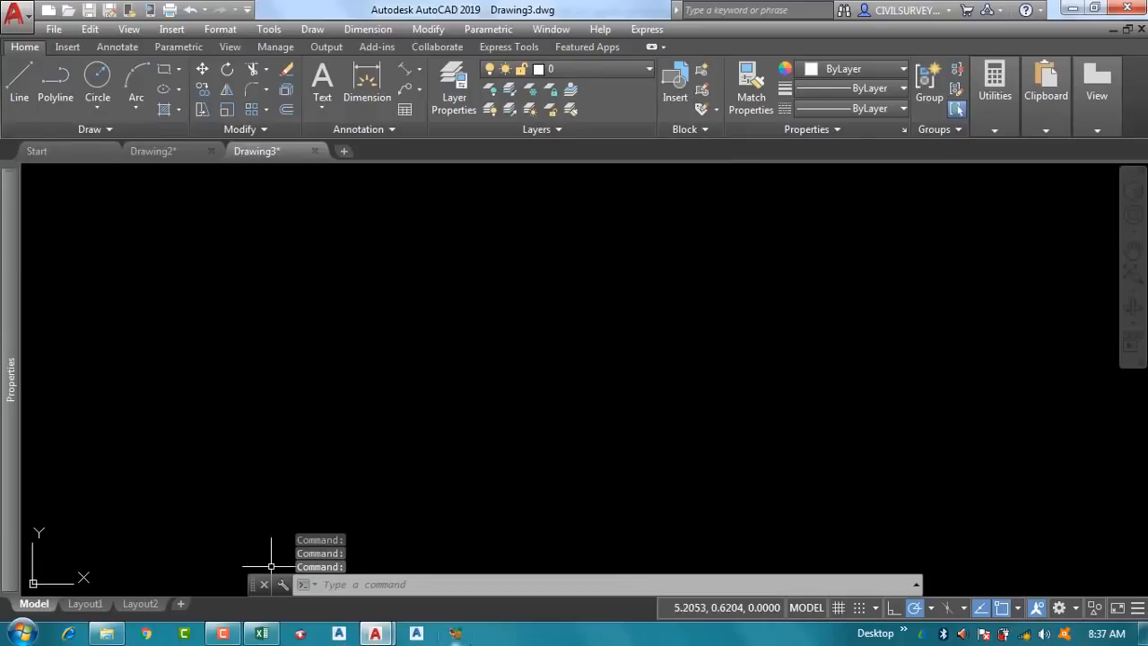
click(235, 636)
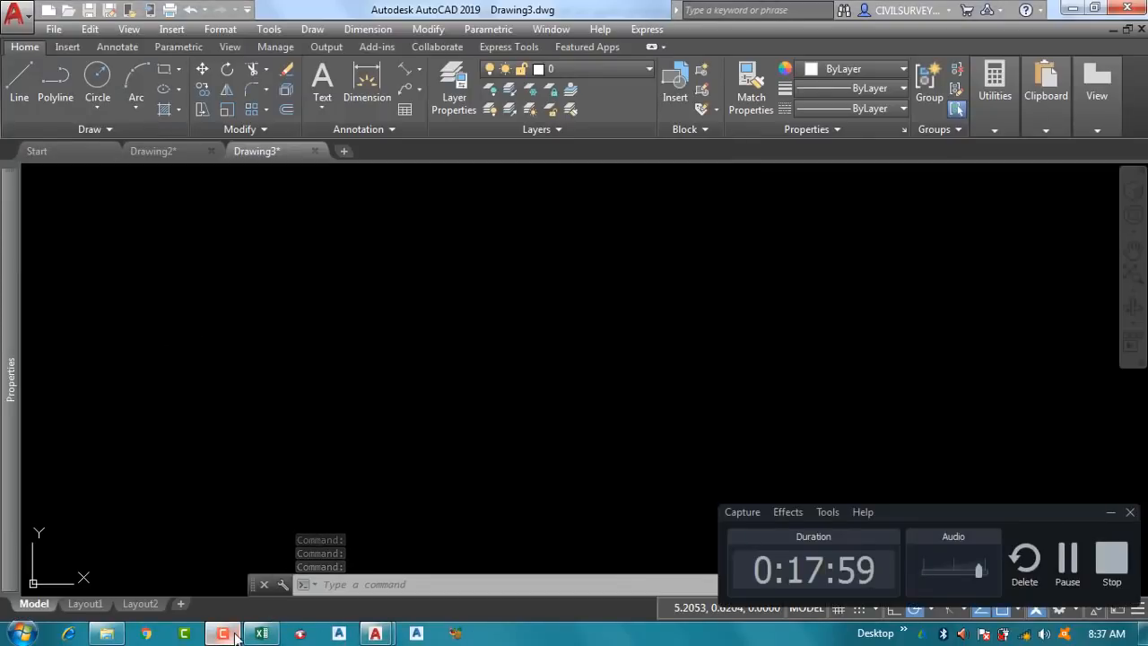
click(235, 635)
click(356, 589)
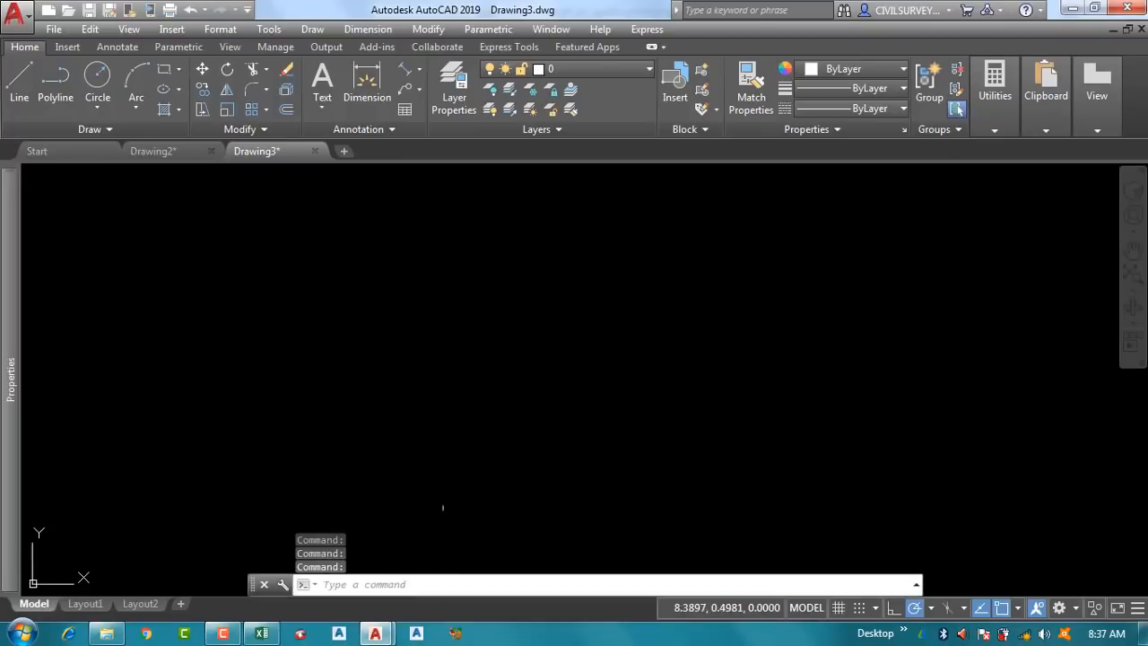
Step: Make layer P current and paste the copied POINT commands into the command line to plot the 3D points
click(620, 69)
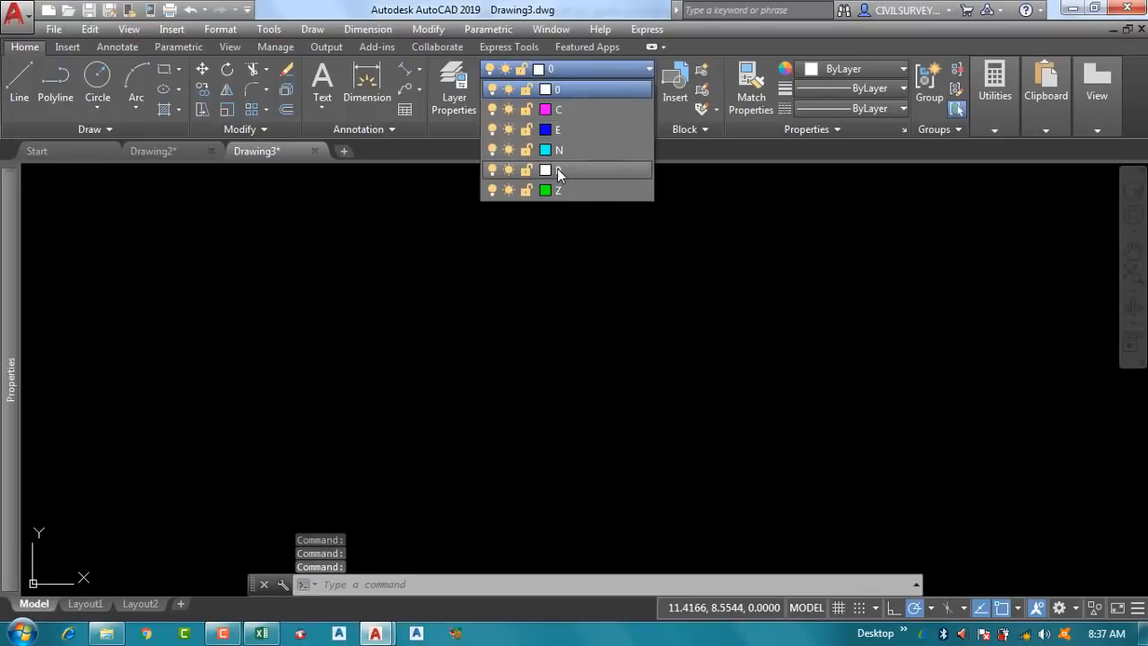
click(558, 170)
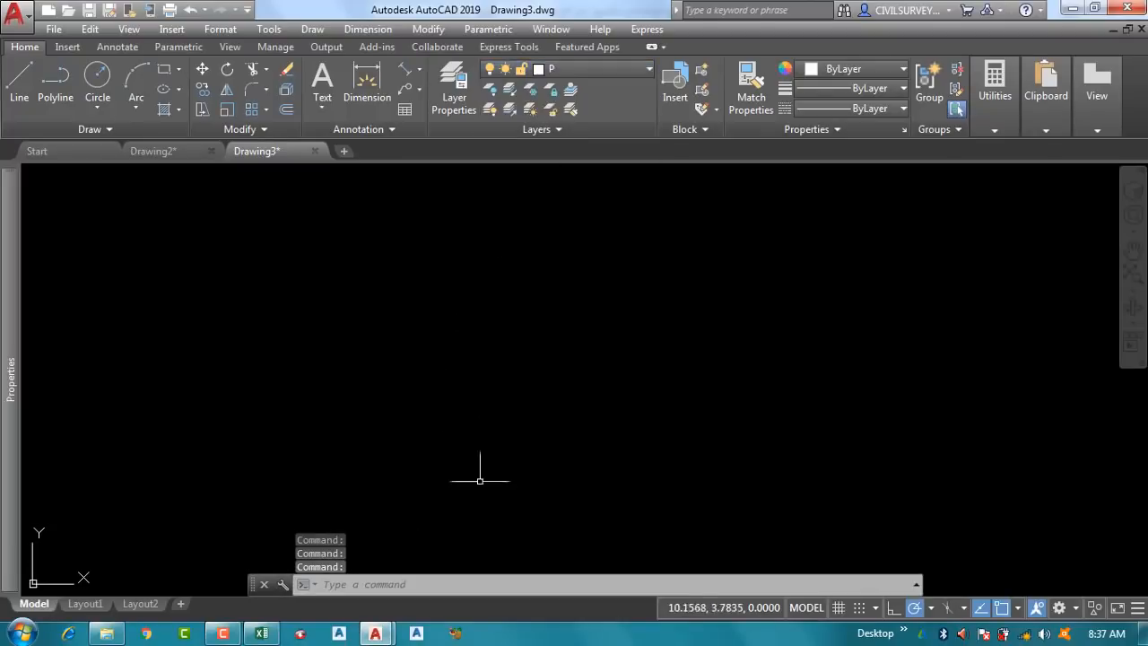
right_click(356, 585)
click(398, 493)
middle_click(439, 388)
middle_click(439, 388)
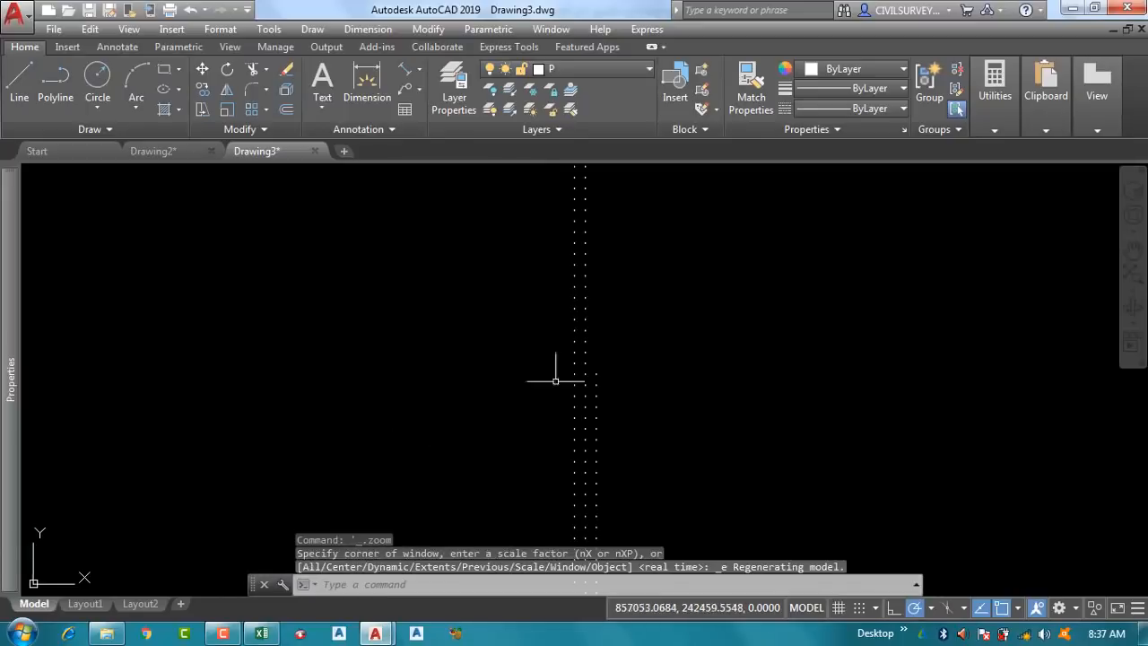
Step: Switch to Drawing2 in AutoCAD and examine the position properties of the first plotted point, including its Z coordinate
scroll(659, 243, down, 3)
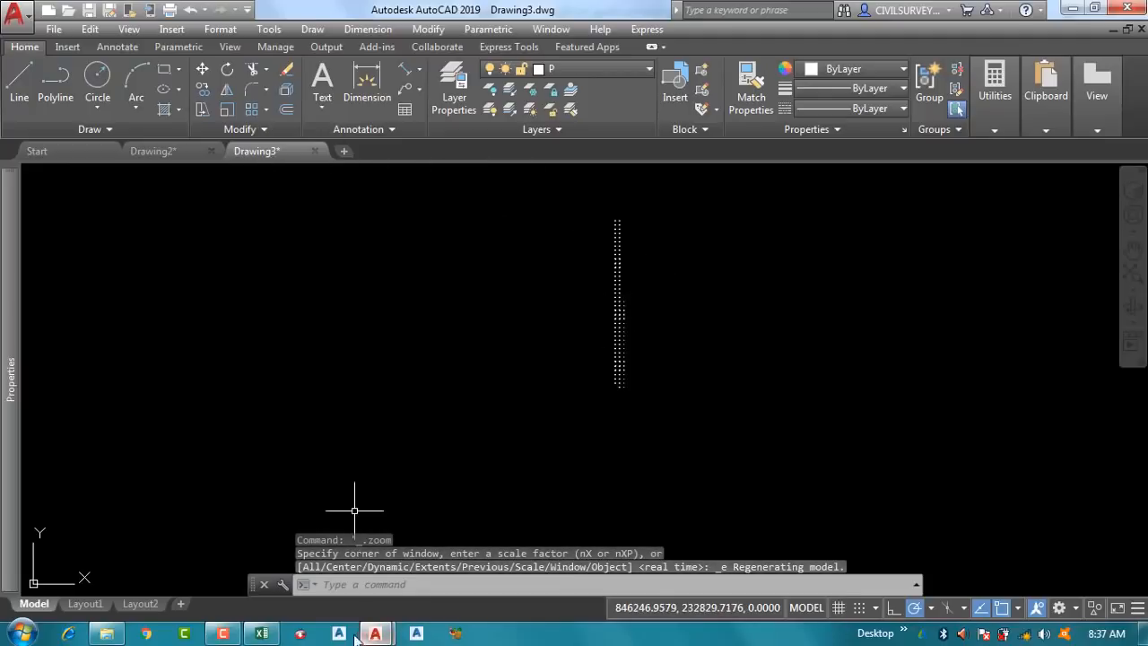
click(262, 635)
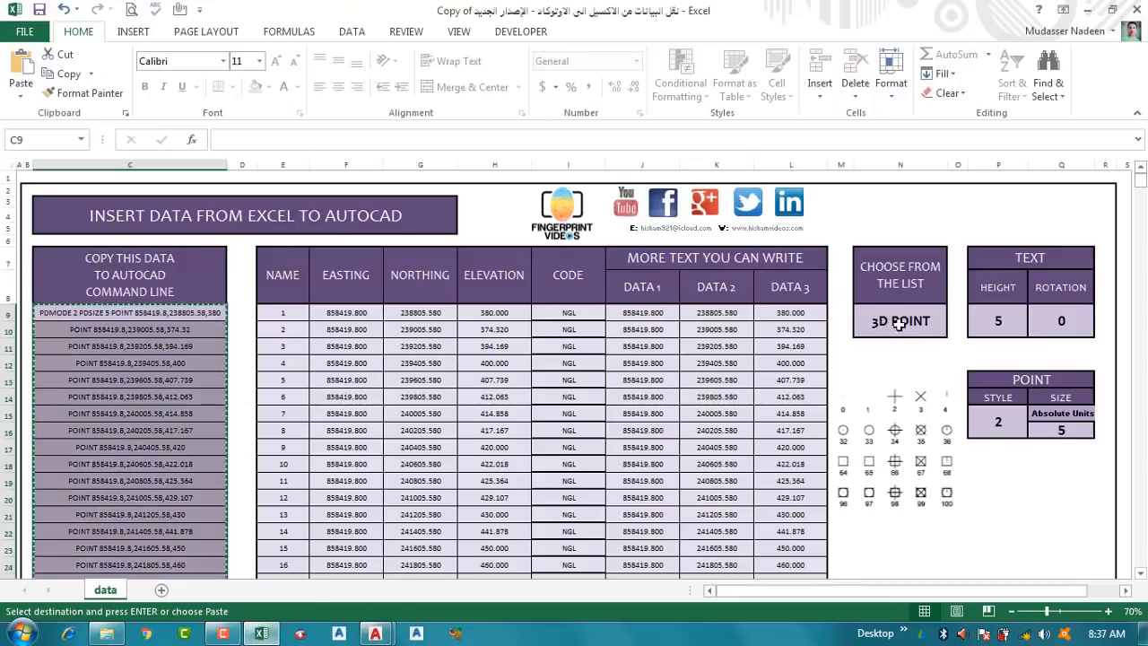
click(375, 633)
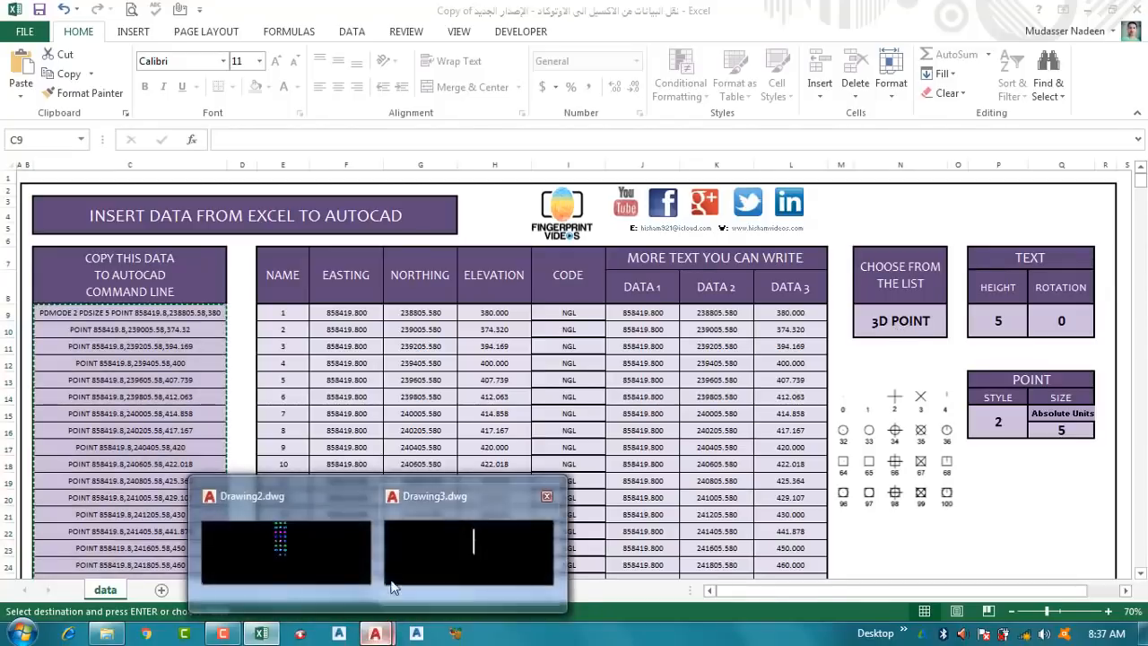
click(310, 561)
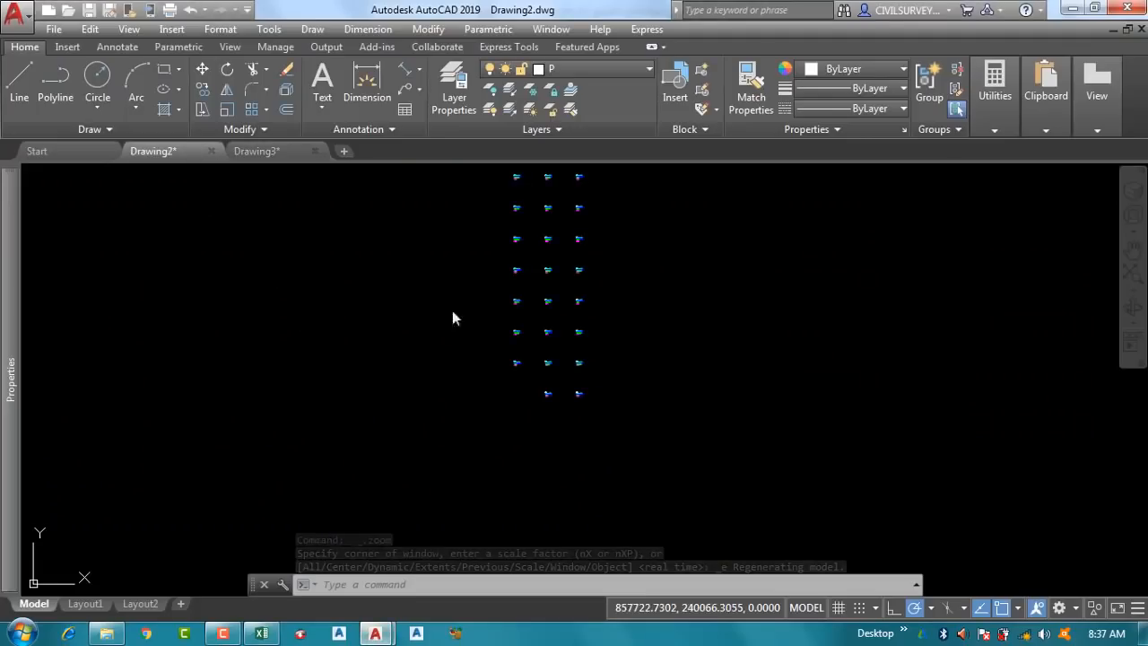
scroll(528, 363, up, 10)
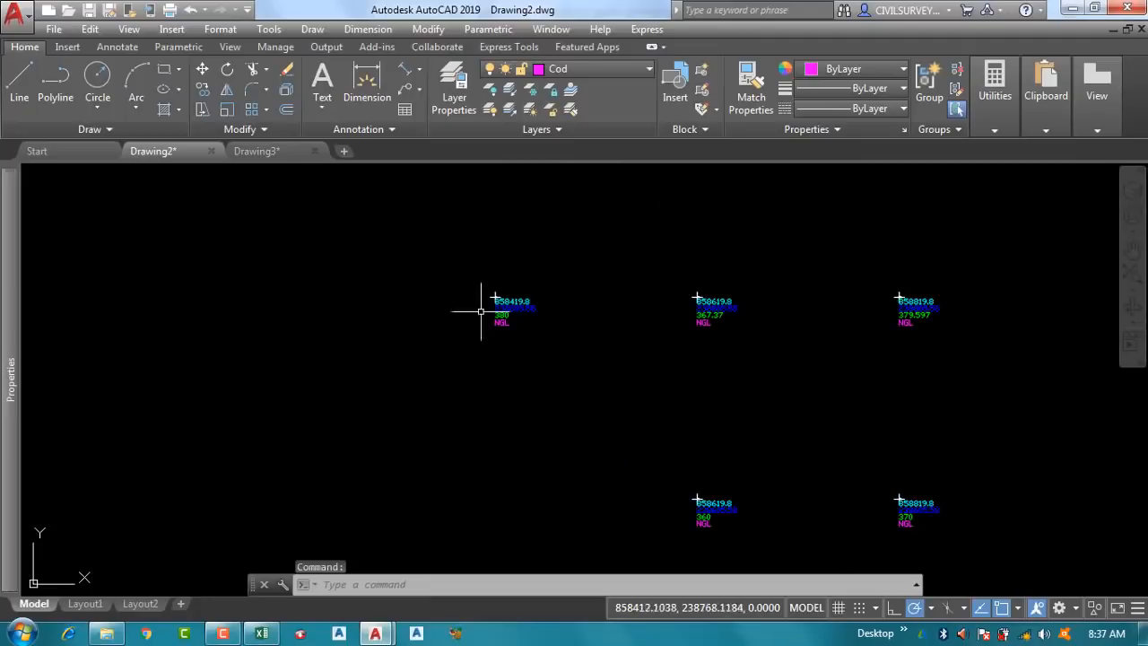
click(565, 305)
click(526, 350)
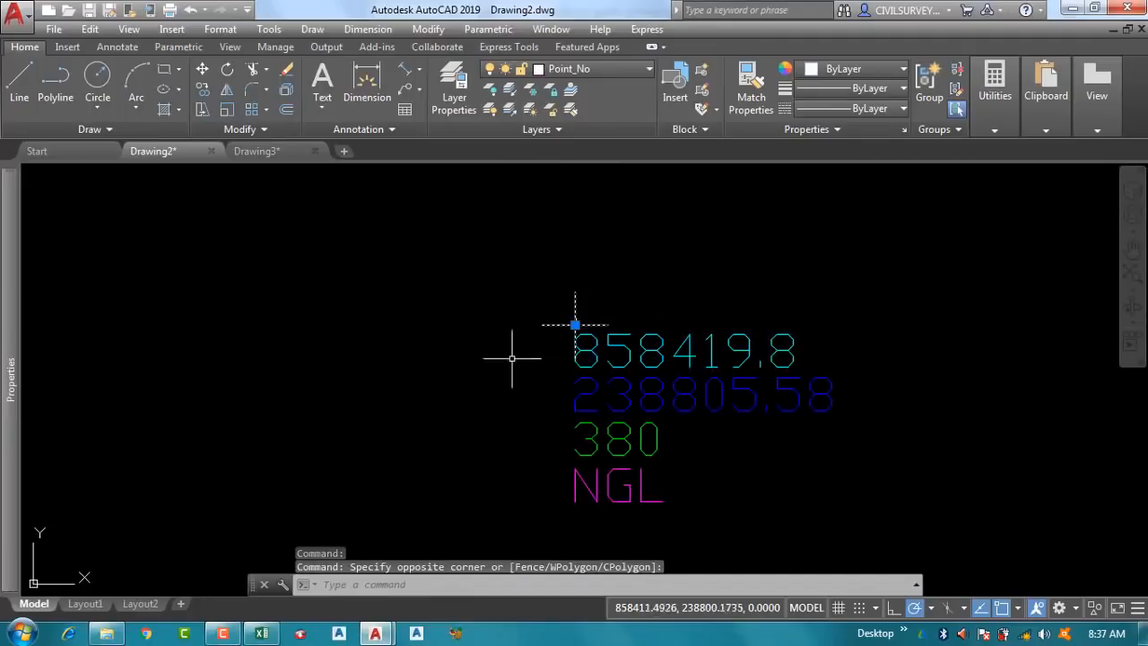
mouse_move(4, 369)
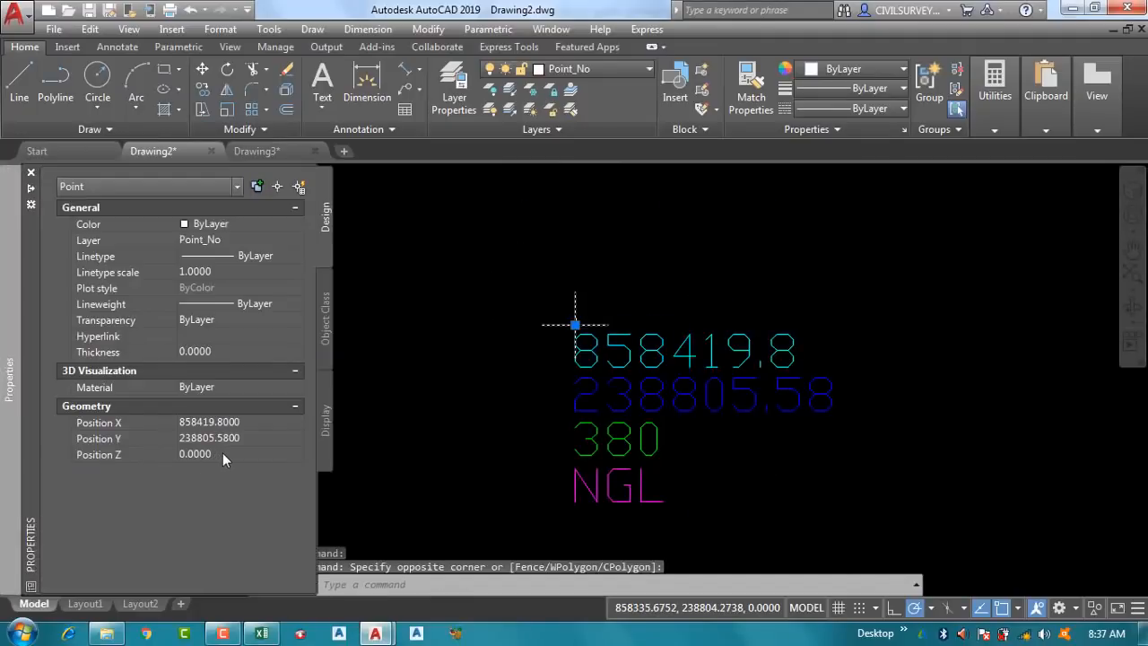
click(422, 282)
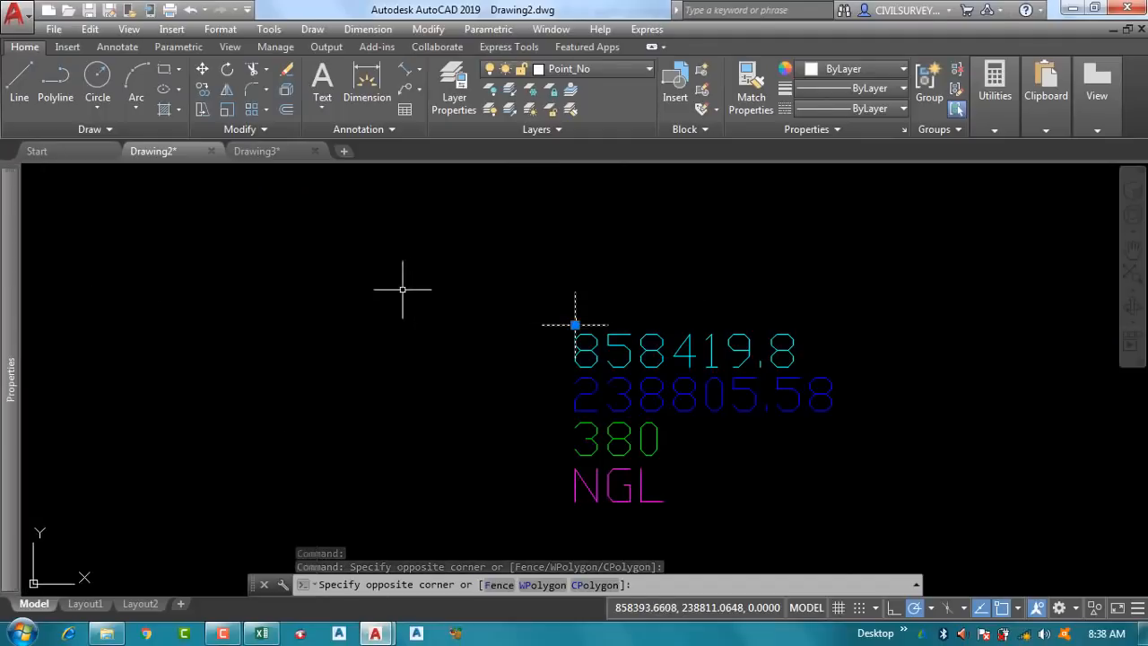
click(393, 290)
Step: Return to Drawing3 and examine the same point's position properties, including its Z coordinate, to compare 3D with 2D points
click(281, 158)
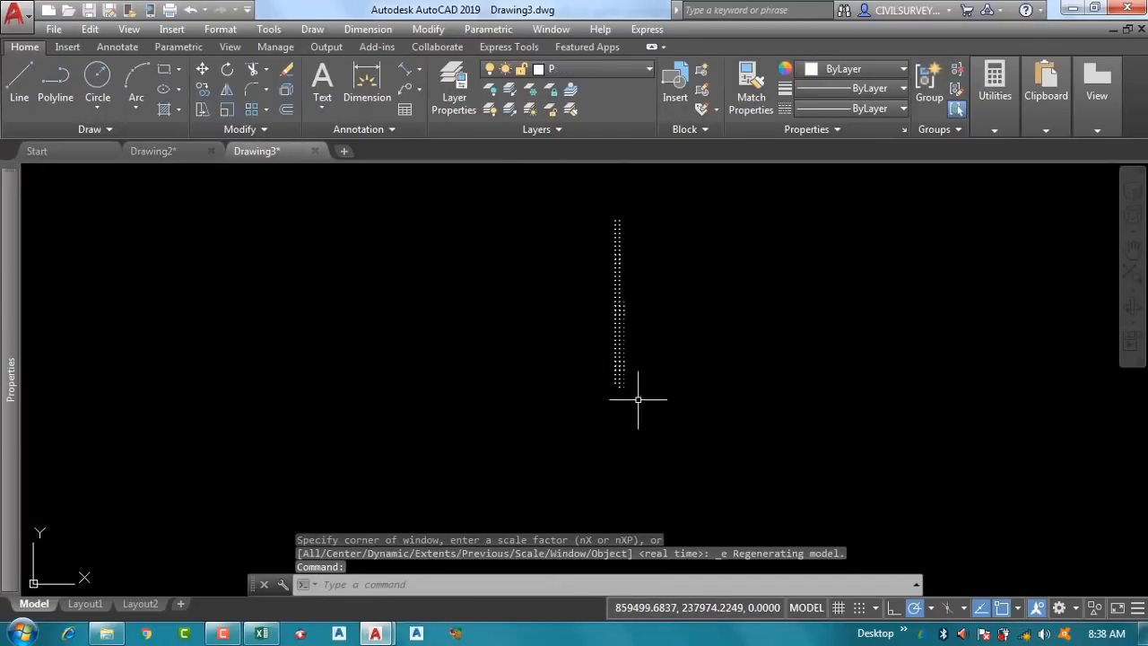
click(261, 634)
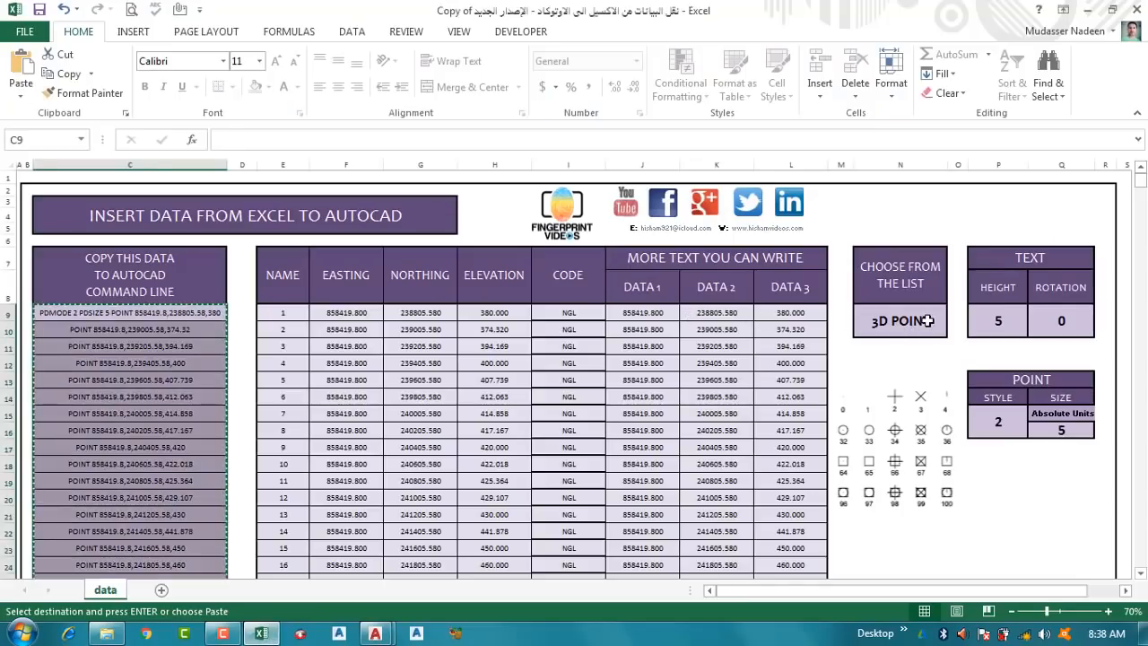
mouse_move(375, 637)
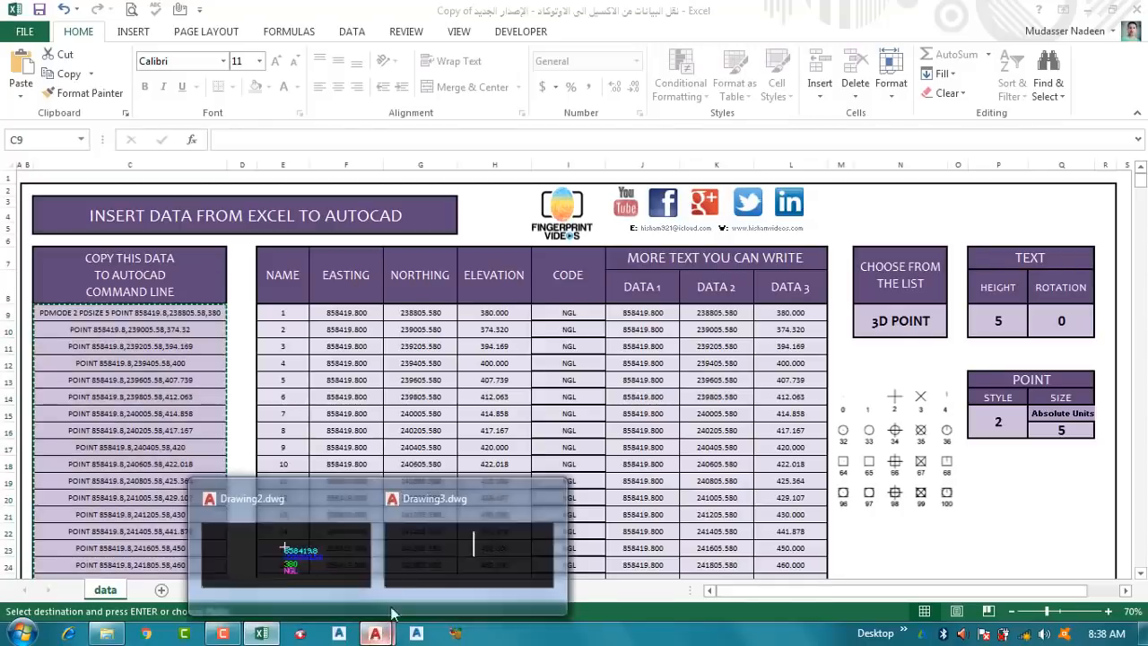
click(484, 525)
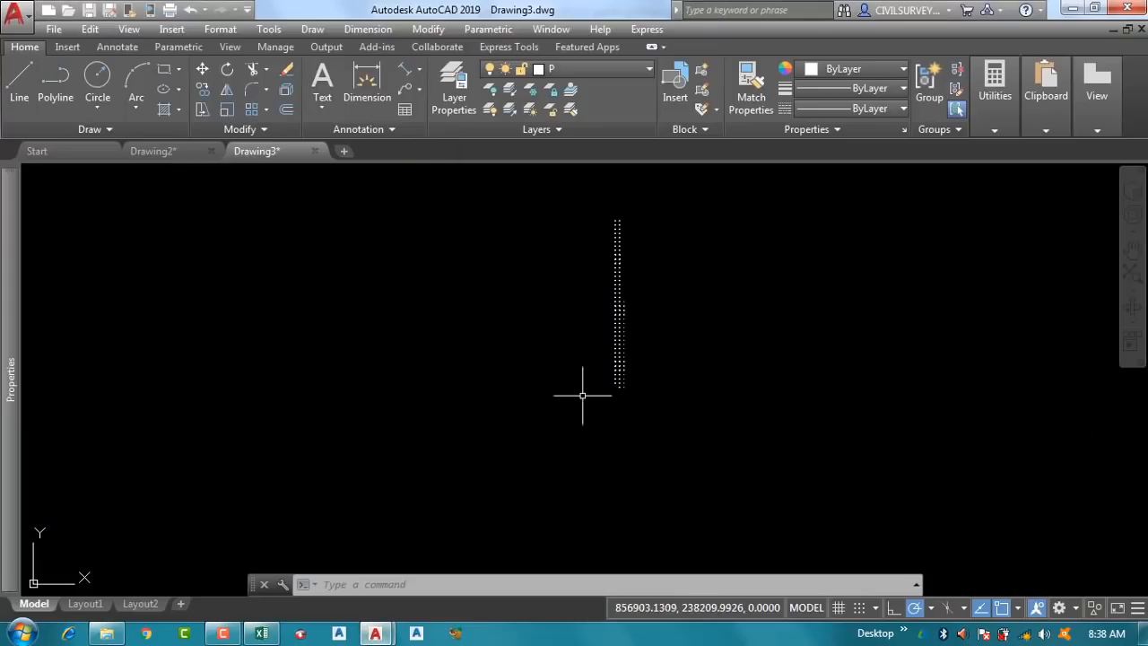
scroll(592, 391, up, 4)
scroll(671, 360, up, 5)
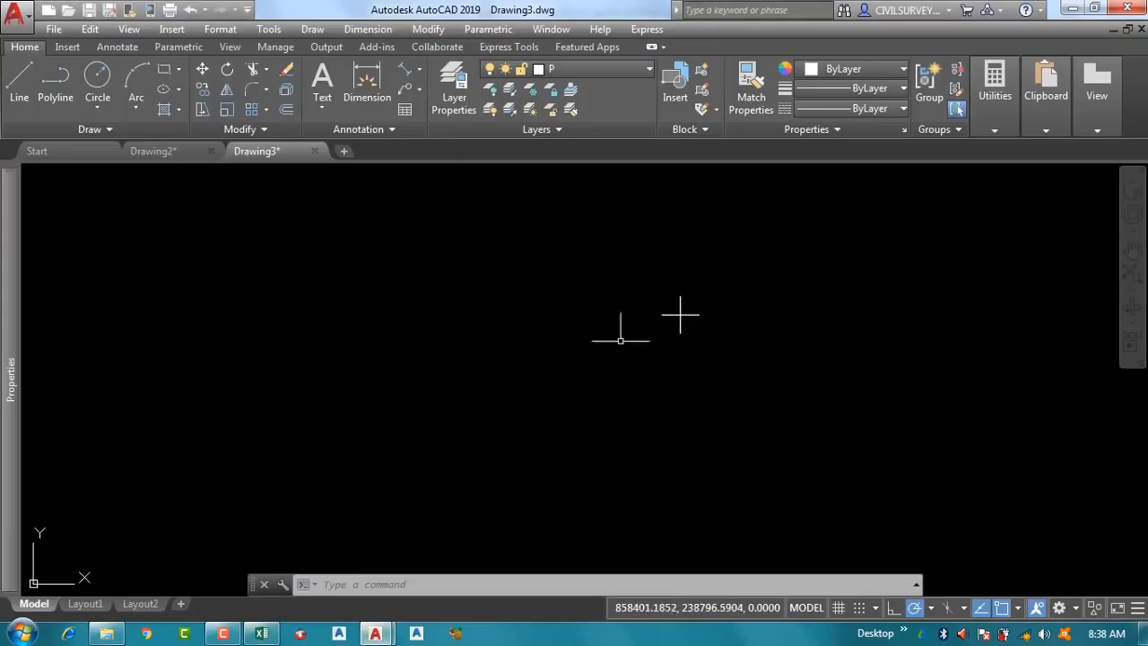
click(698, 294)
click(643, 341)
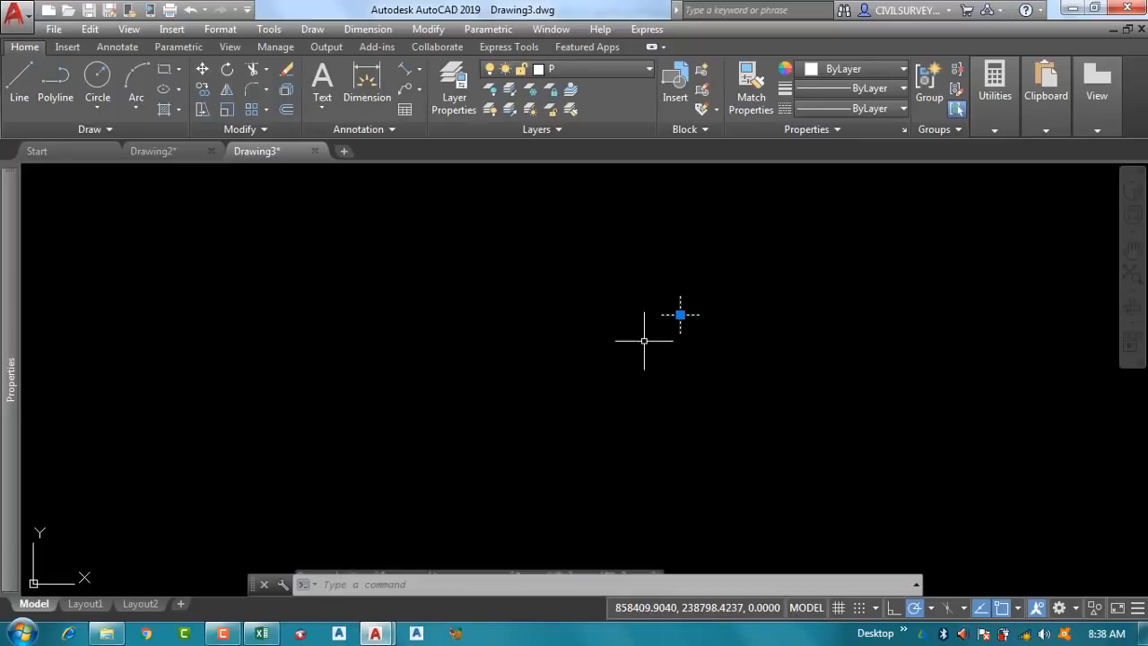
mouse_move(5, 358)
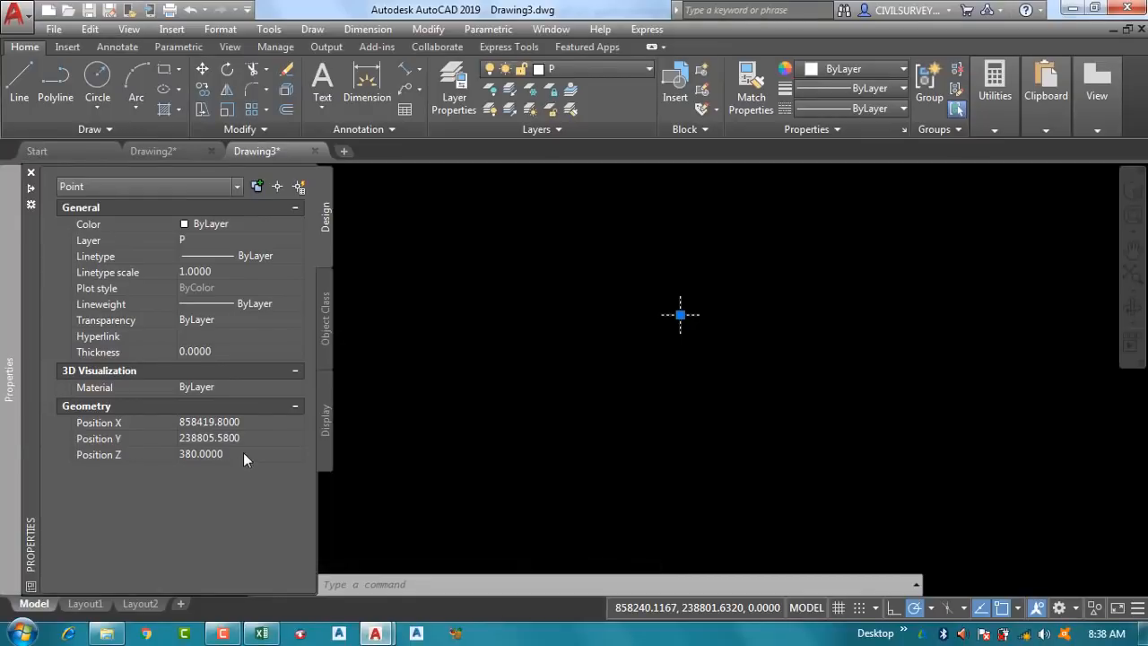
key(Escape)
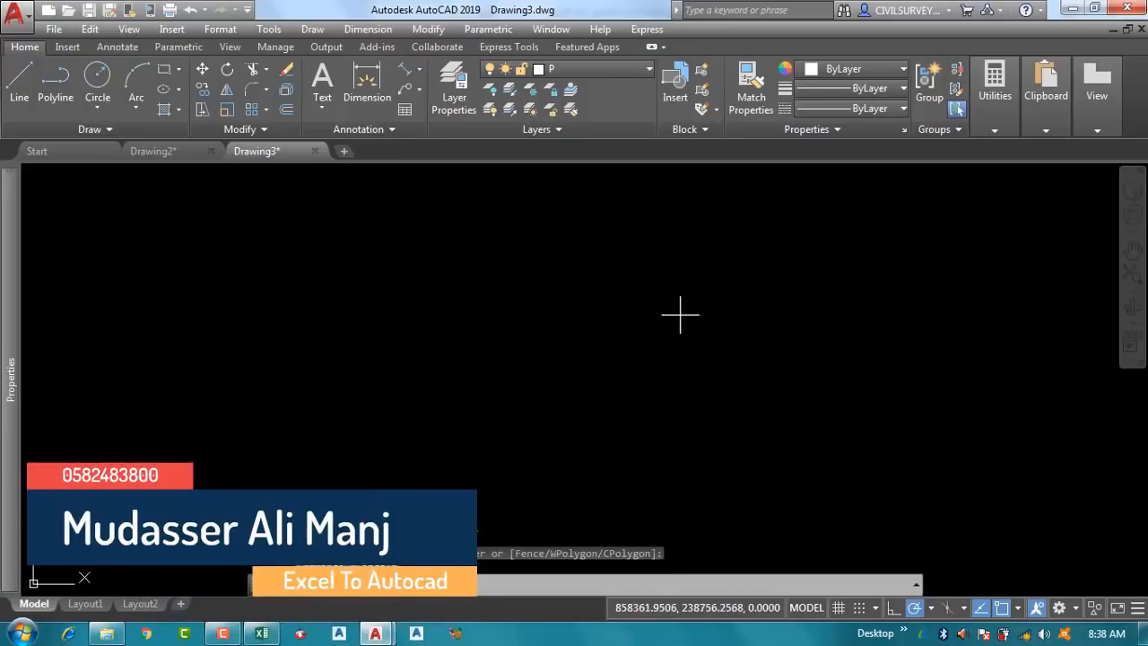
Step: Switch to Excel, choose NAME from the conversion list and copy the generated -TEXT commands from column C
click(262, 633)
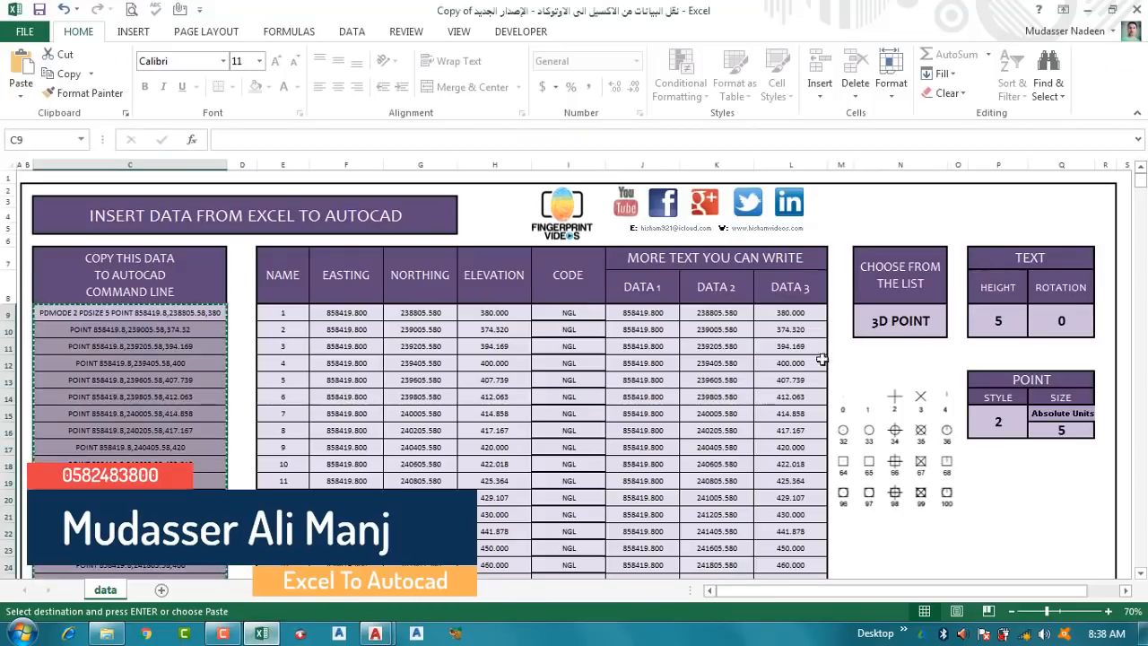
click(897, 324)
click(955, 313)
click(875, 362)
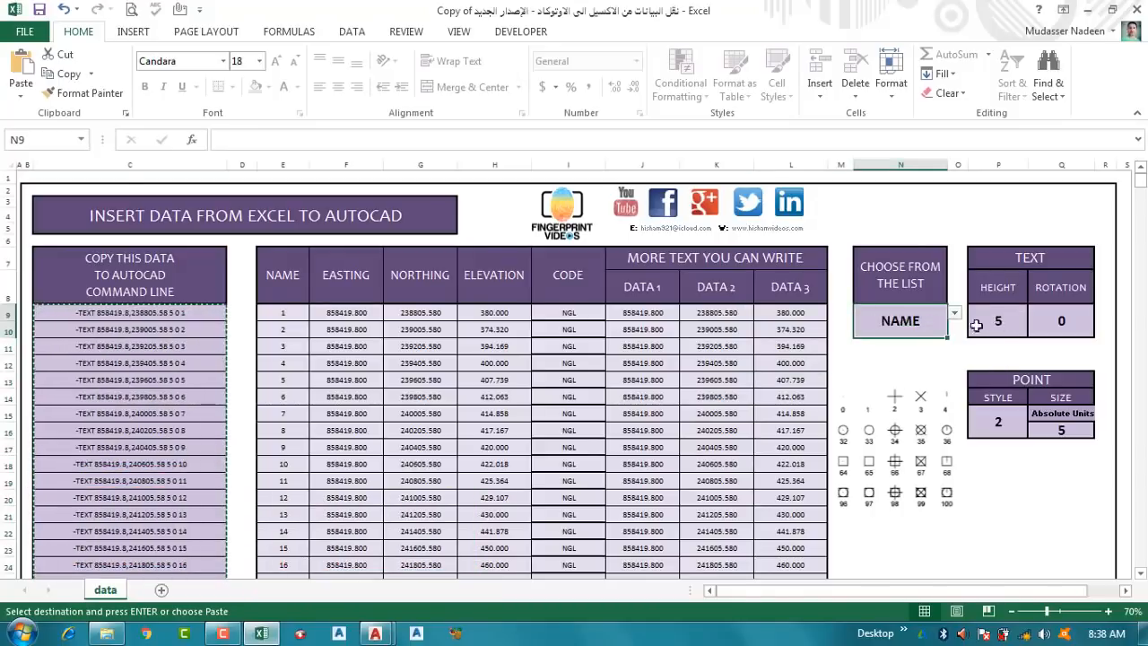
click(202, 312)
drag(202, 312, 188, 206)
right_click(187, 207)
click(230, 243)
scroll(233, 246, up, 20)
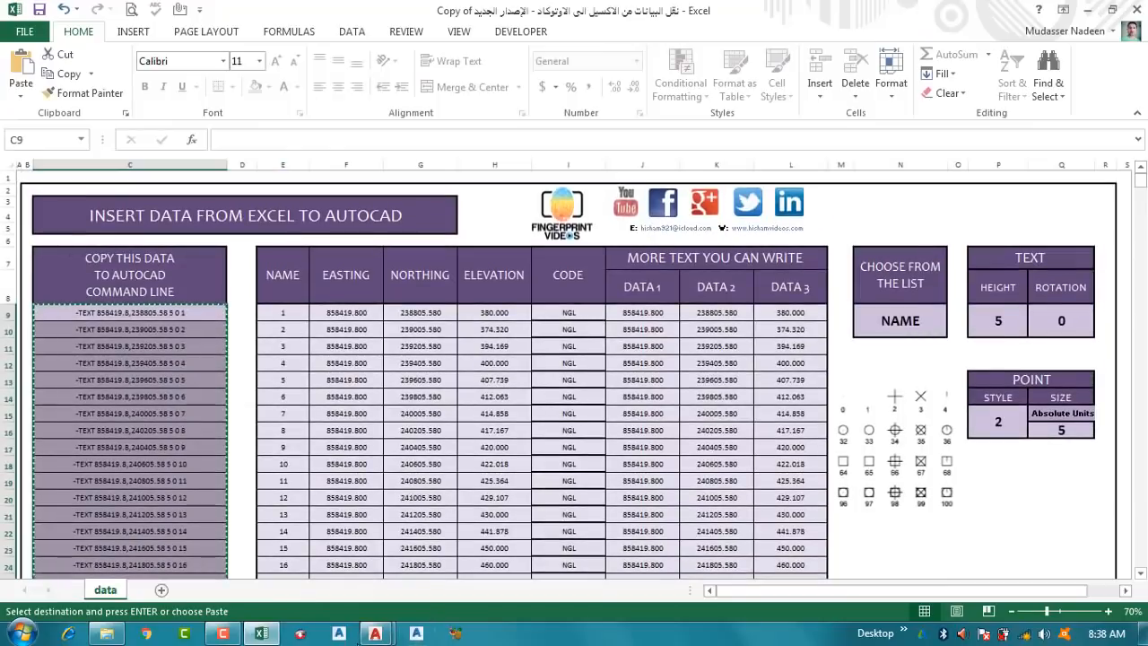
Step: Switch to Drawing3 in AutoCAD and paste the copied -TEXT commands into the command line to label the points with their names
click(375, 634)
click(403, 597)
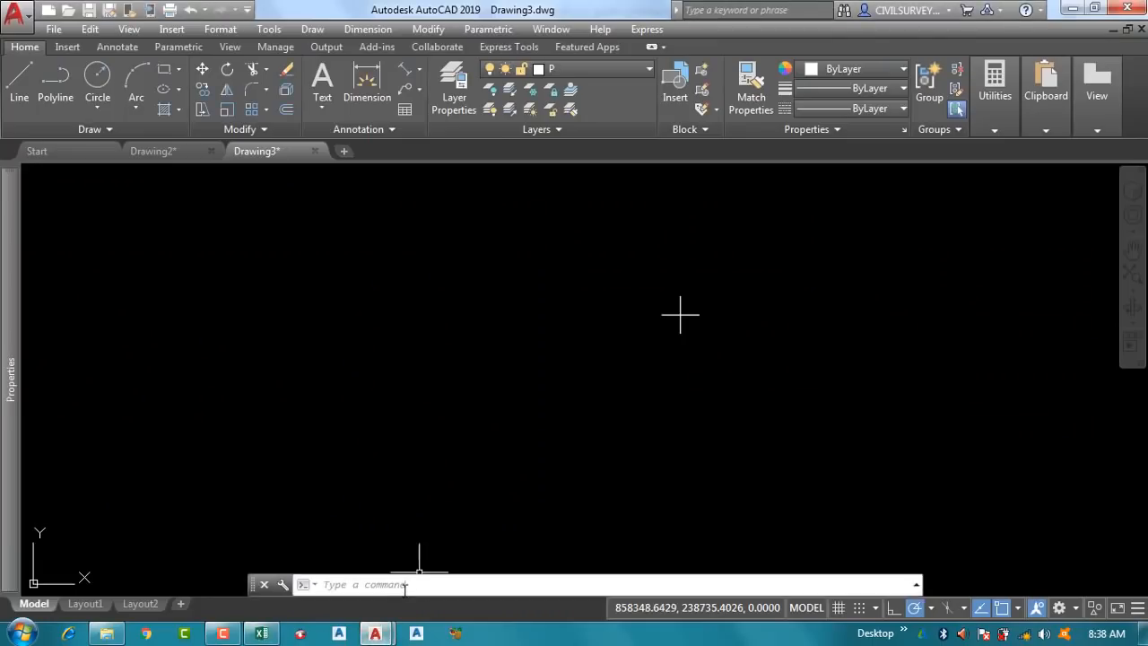
text(-TEXT)
right_click(401, 585)
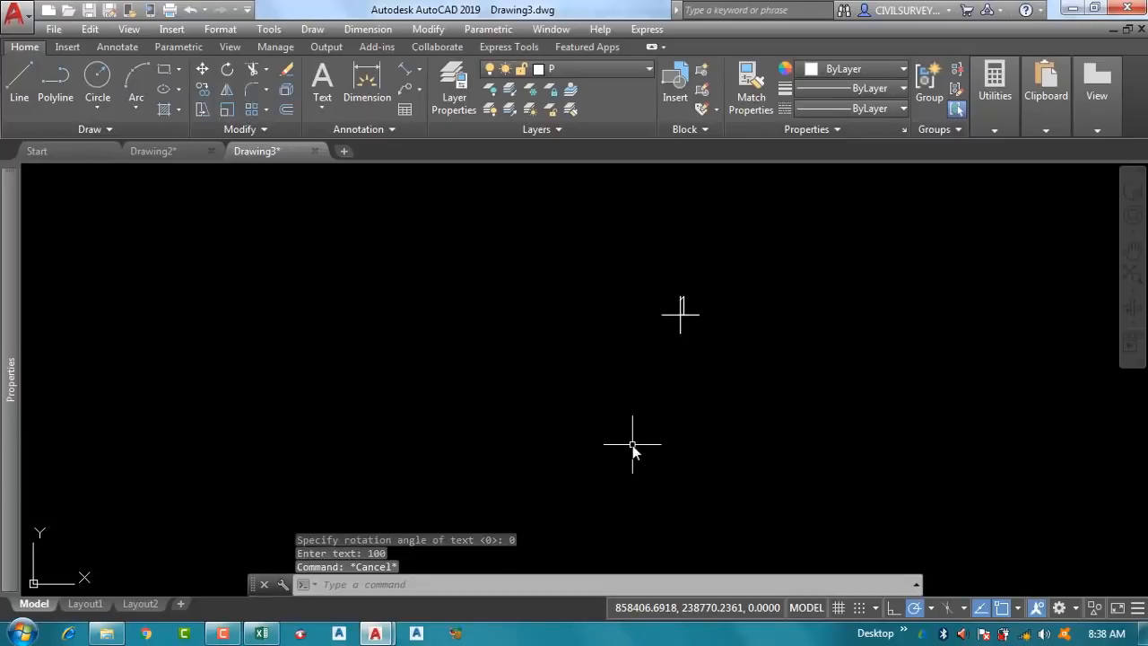
scroll(688, 285, up, 5)
scroll(687, 286, down, 5)
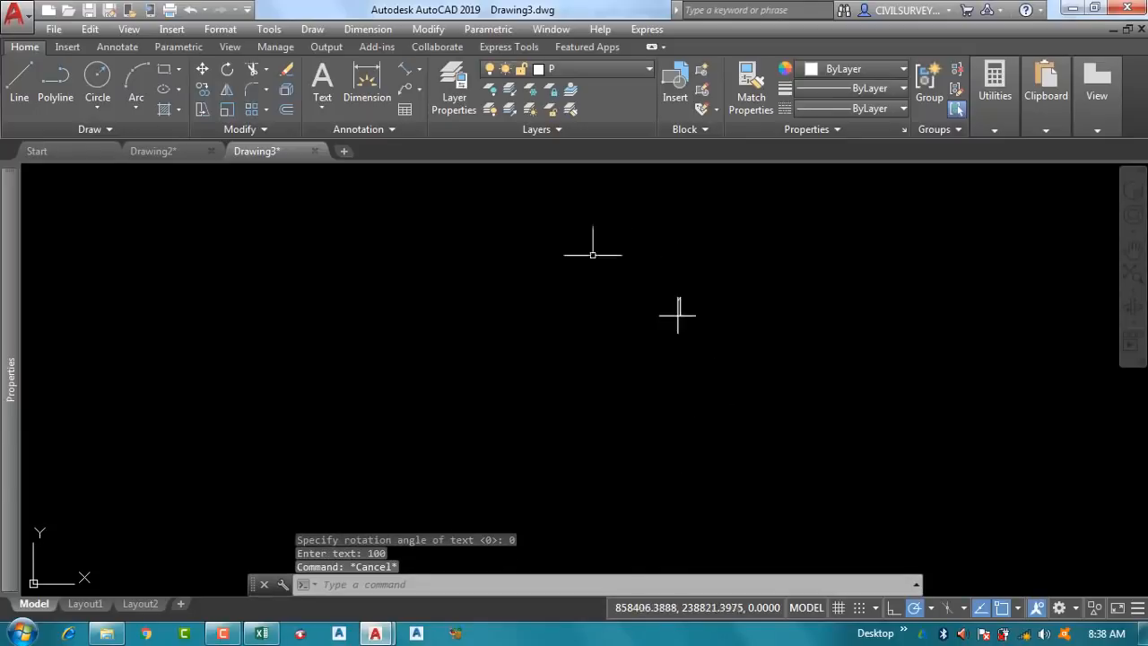
scroll(692, 319, up, 6)
middle_drag(653, 274, 610, 345)
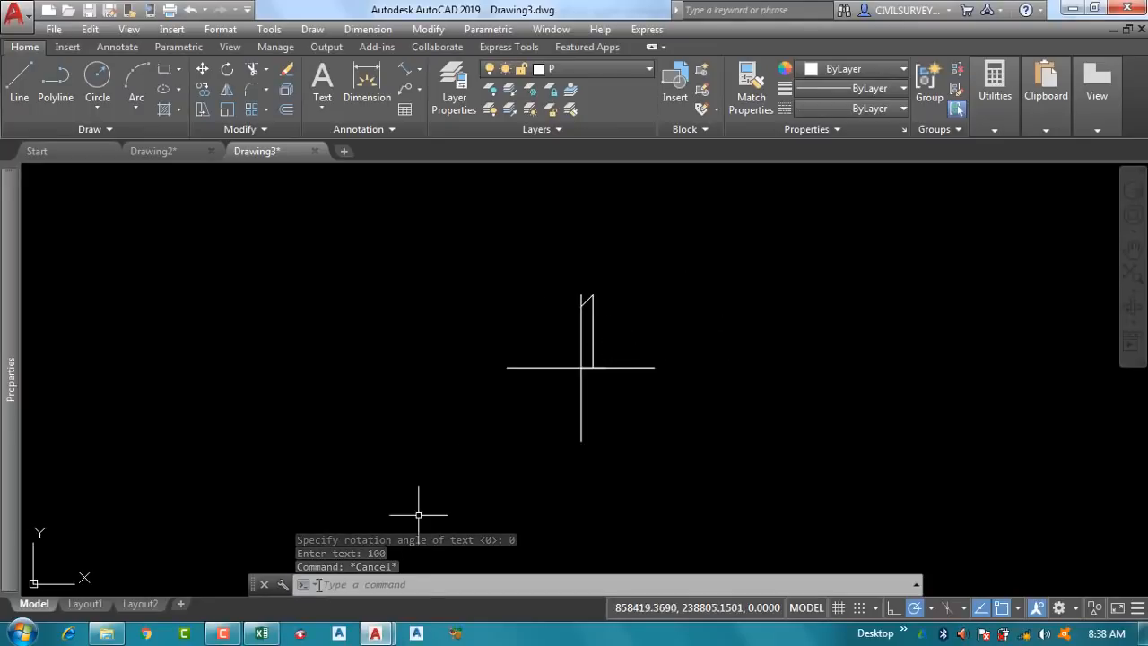
Step: Switch to Excel and set the conversion list to 2D LINE
click(269, 635)
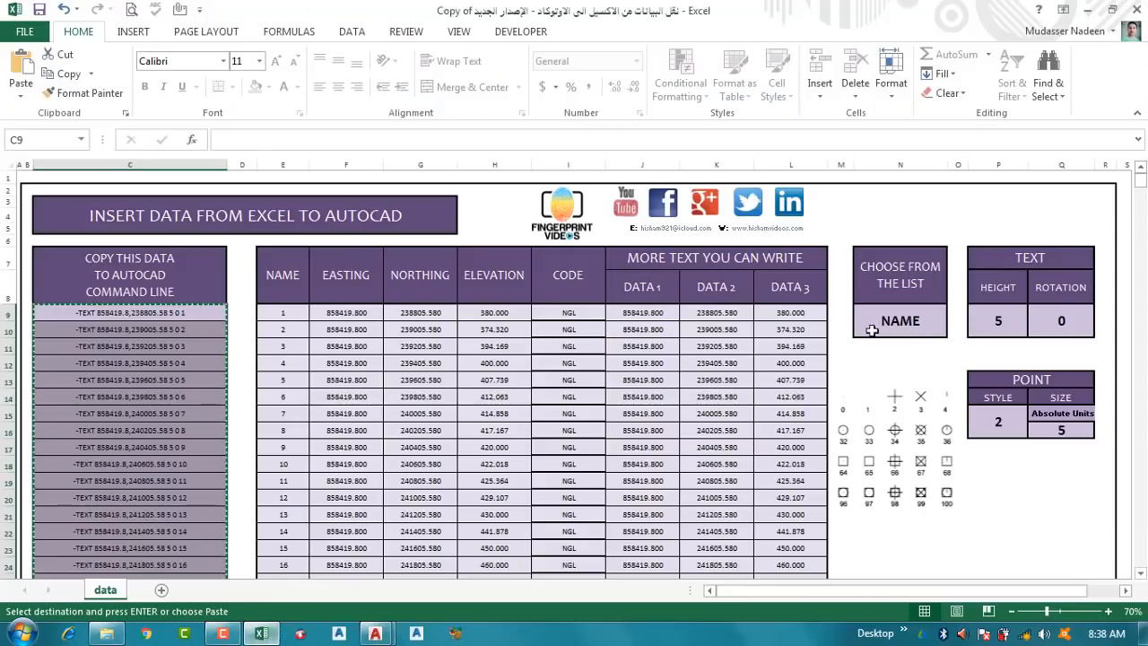
click(903, 323)
click(954, 319)
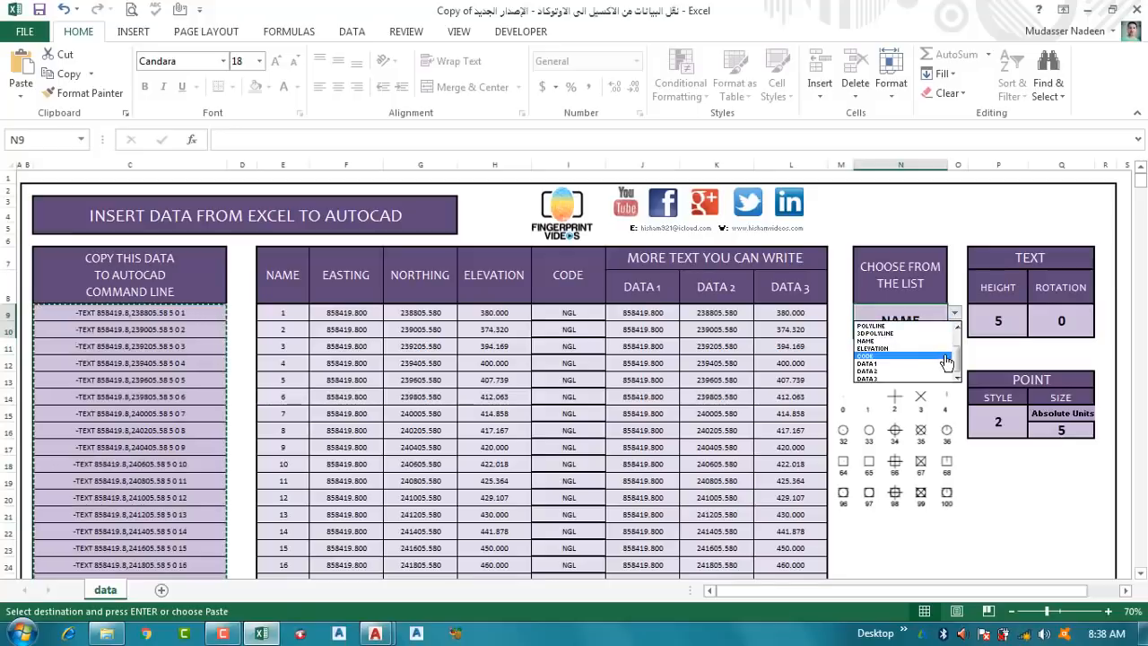
drag(958, 359, 960, 328)
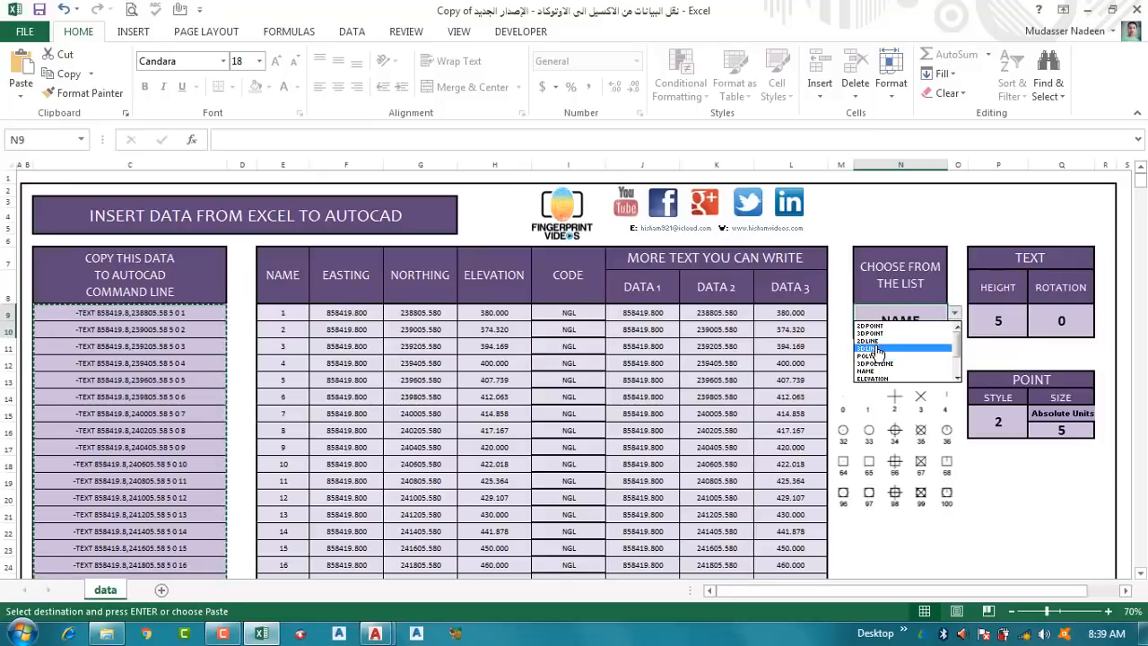
click(877, 342)
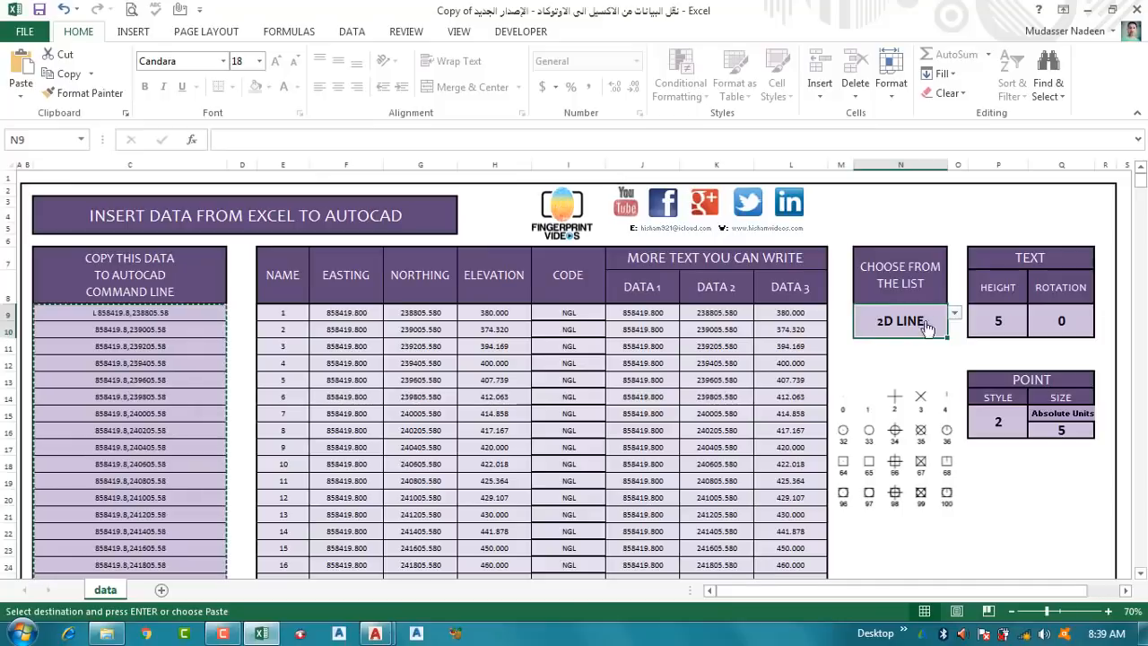
Step: Copy the generated 2D line commands from column C, starting at cell C9
right_click(117, 313)
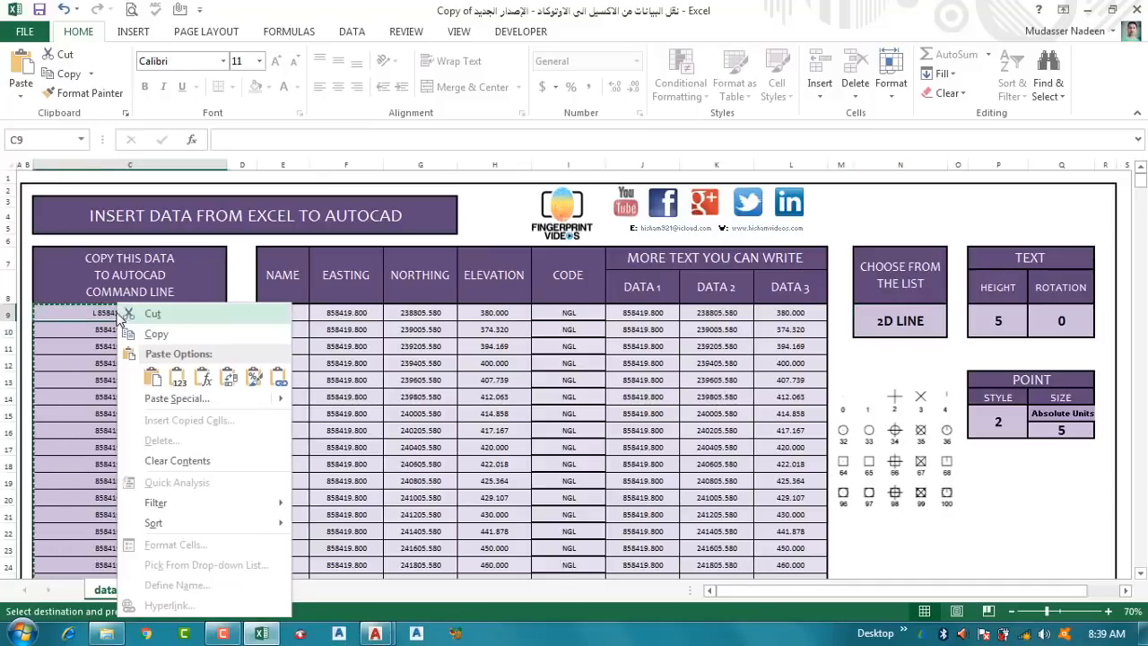
click(82, 314)
drag(175, 313, 176, 492)
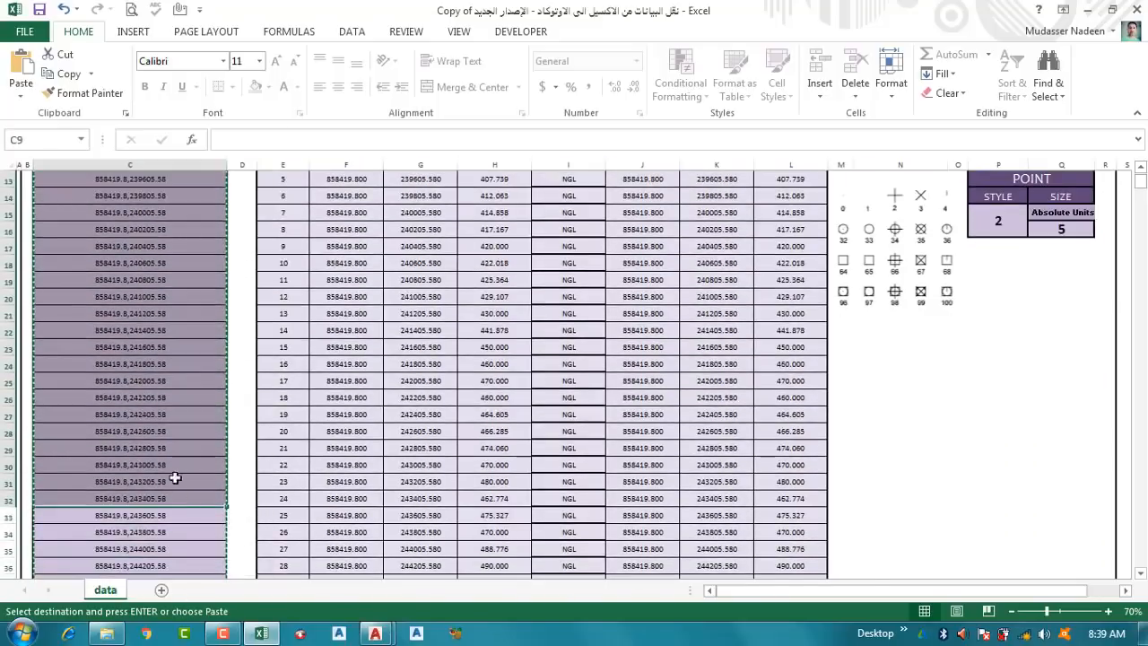
right_click(172, 393)
click(199, 97)
scroll(216, 260, up, 4)
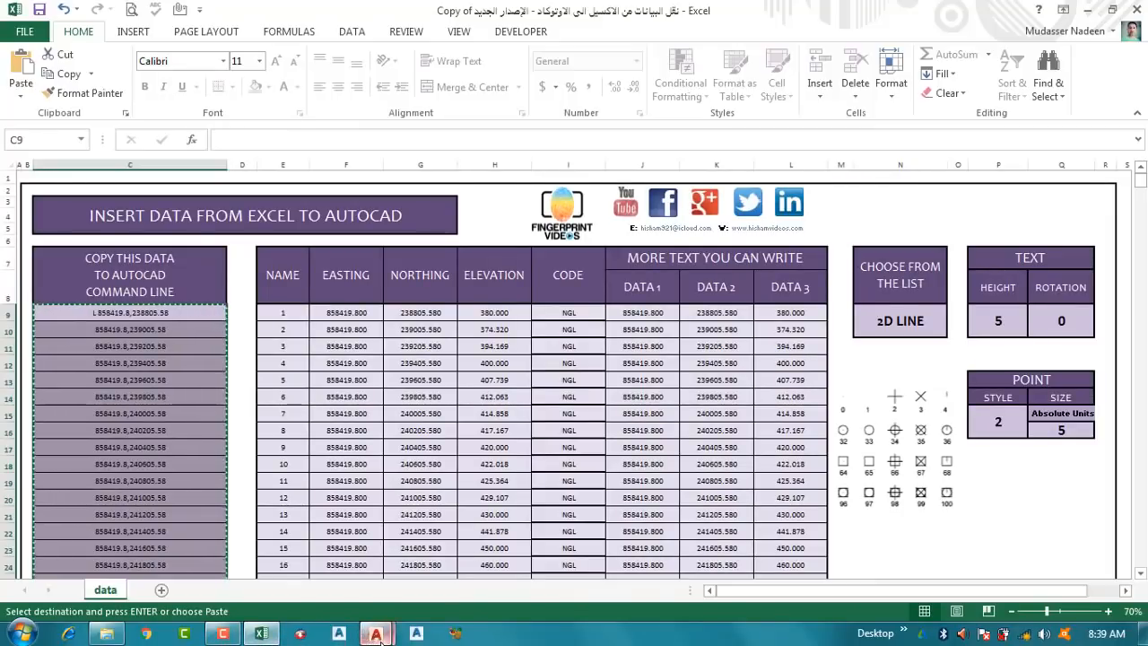
Step: Switch to Drawing3 in AutoCAD, create a new layer named L coloured red and make it the current layer
mouse_move(375, 634)
click(469, 551)
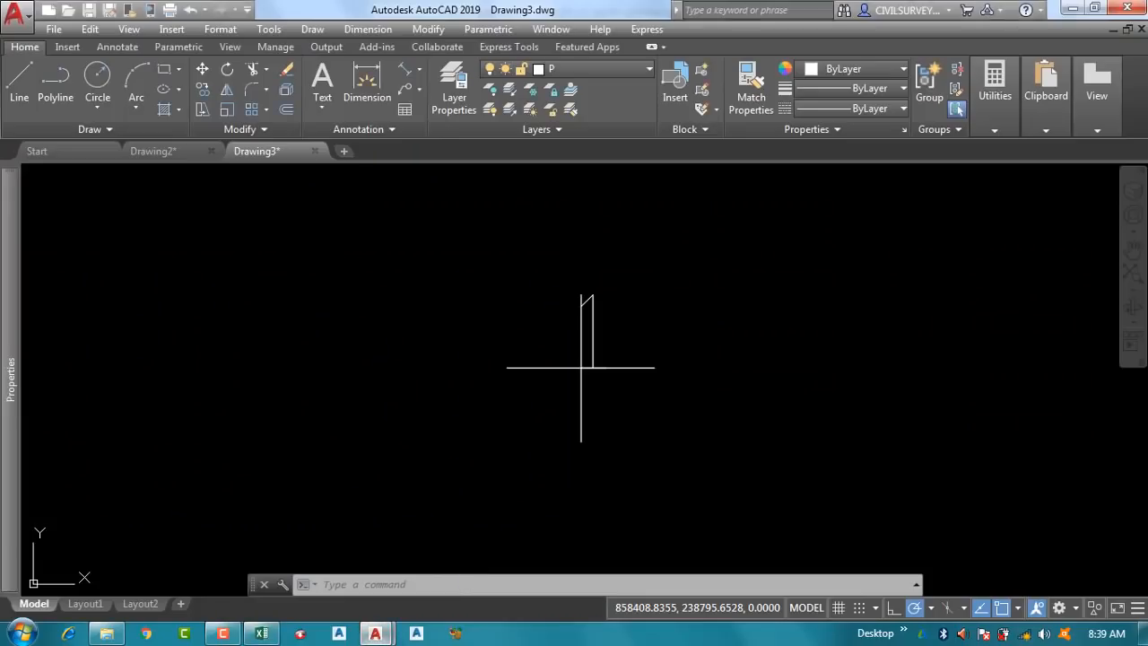
click(622, 70)
click(623, 69)
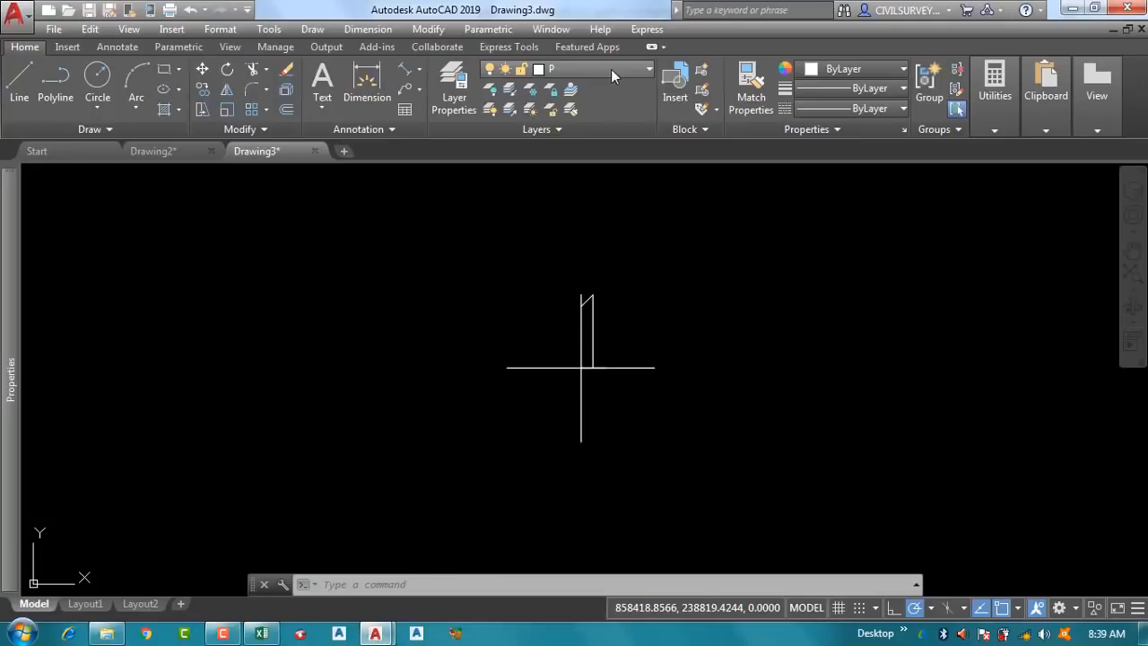
click(452, 88)
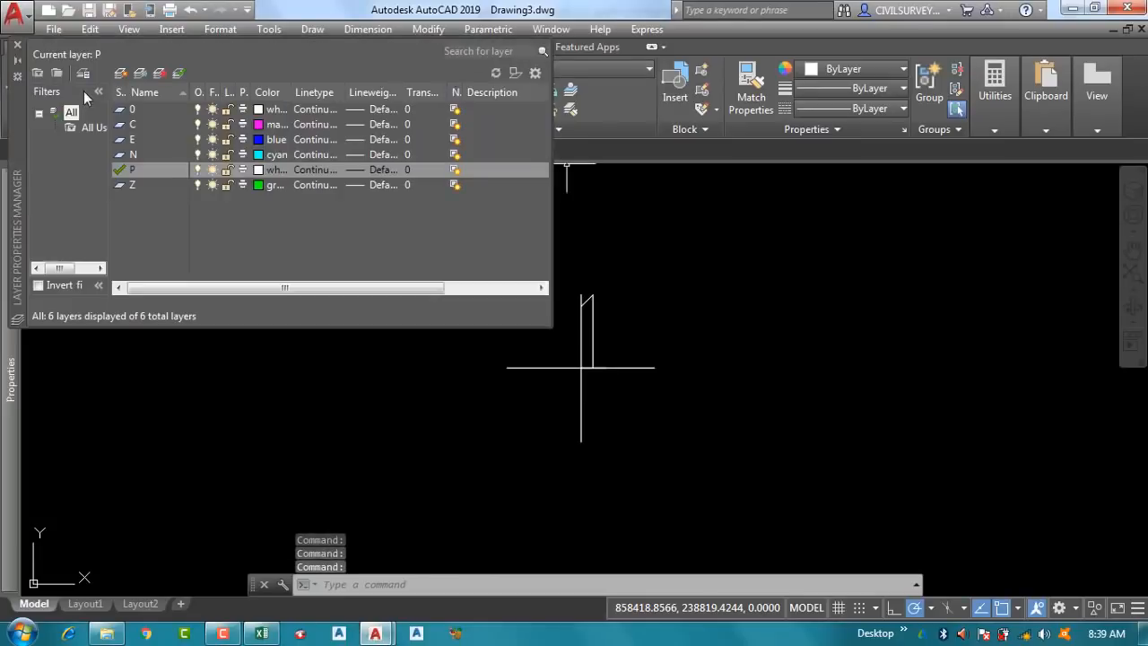
click(122, 73)
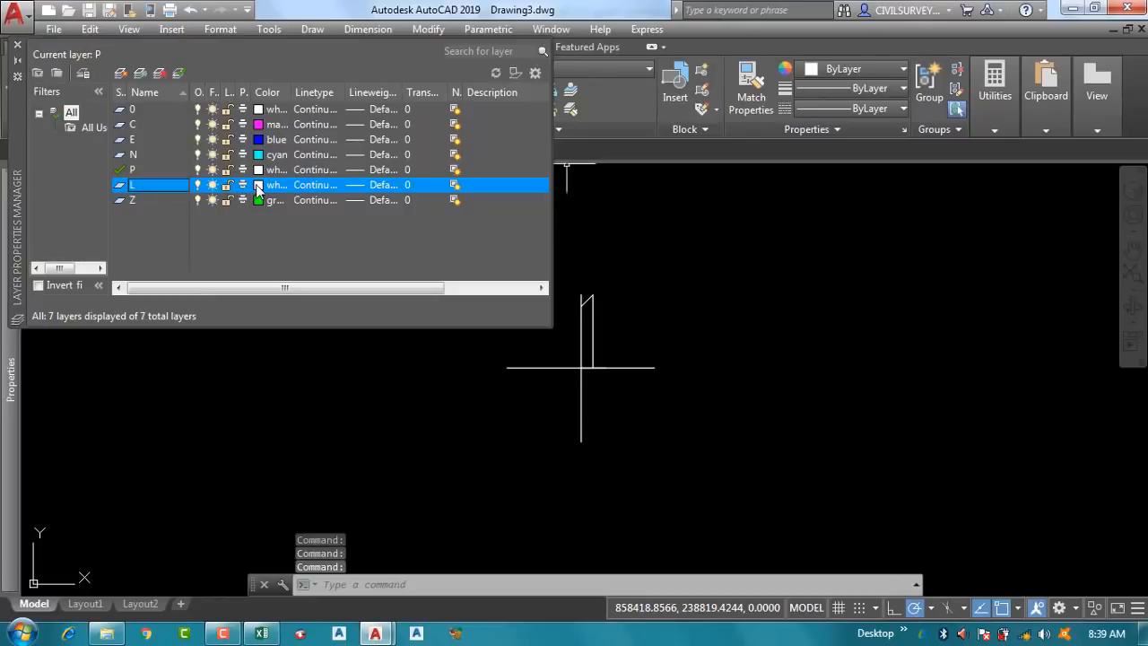
click(256, 186)
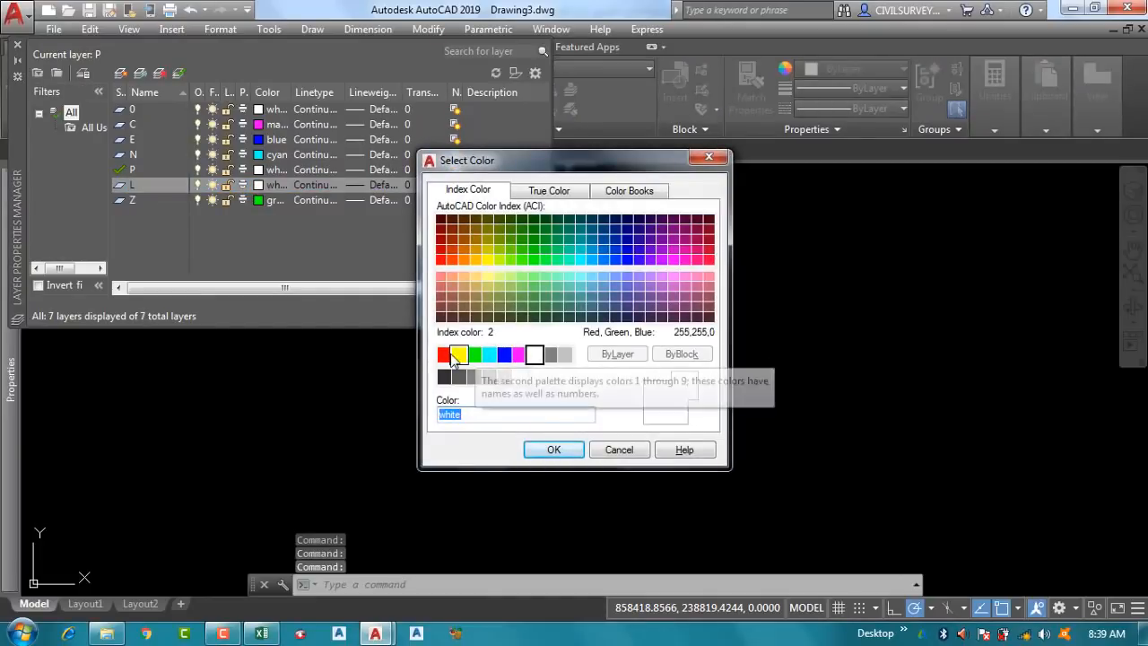
click(444, 354)
key(Return)
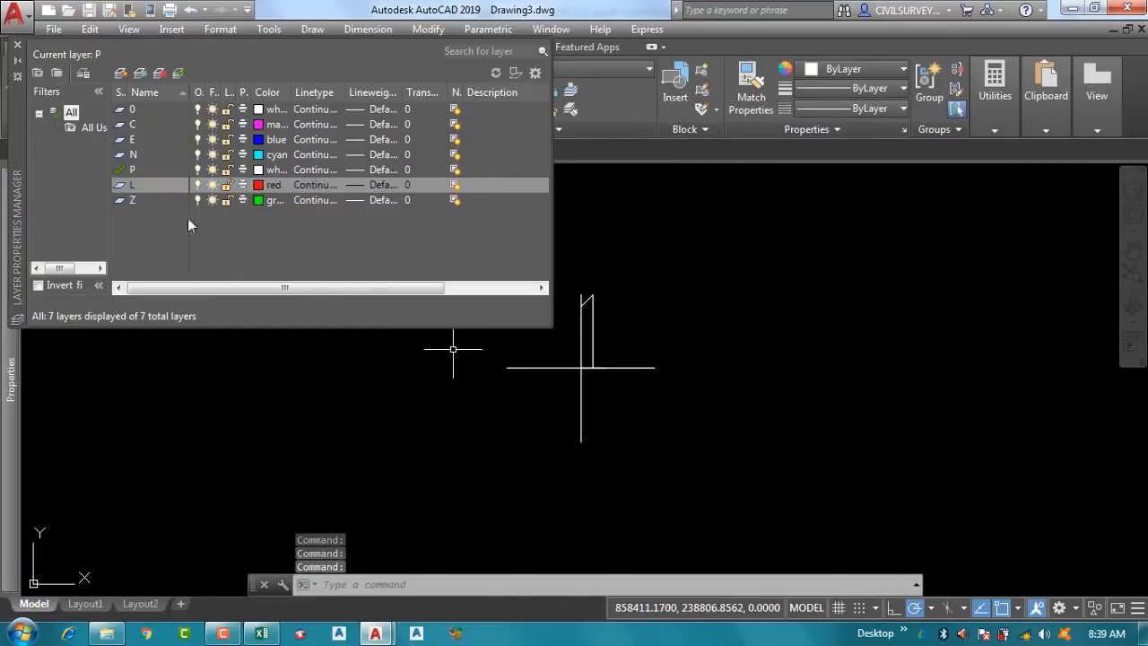
double_click(131, 186)
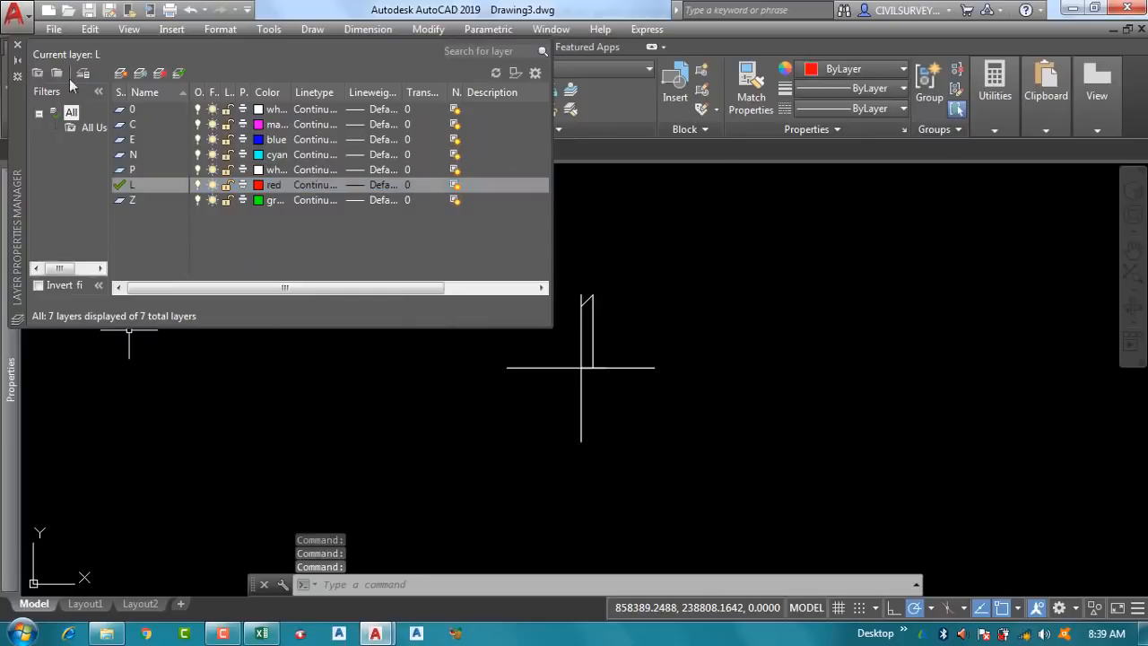
click(17, 48)
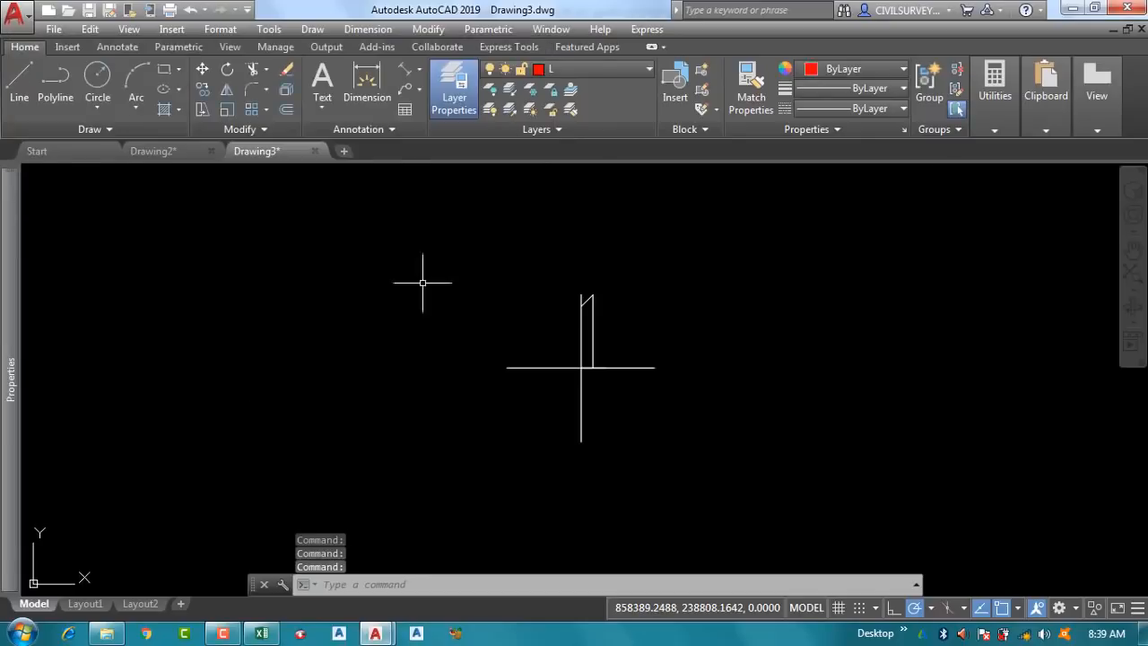
Step: Paste the copied 2D line commands into the command line, end the line command and erase the stray segment beside the points
right_click(440, 584)
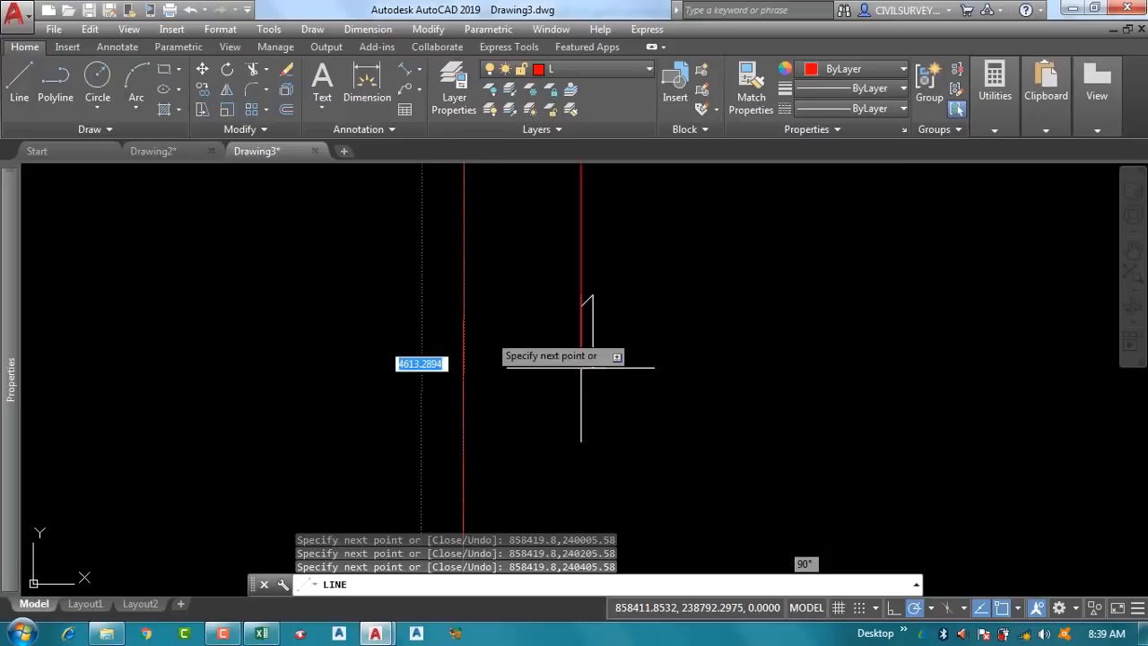
key(Escape)
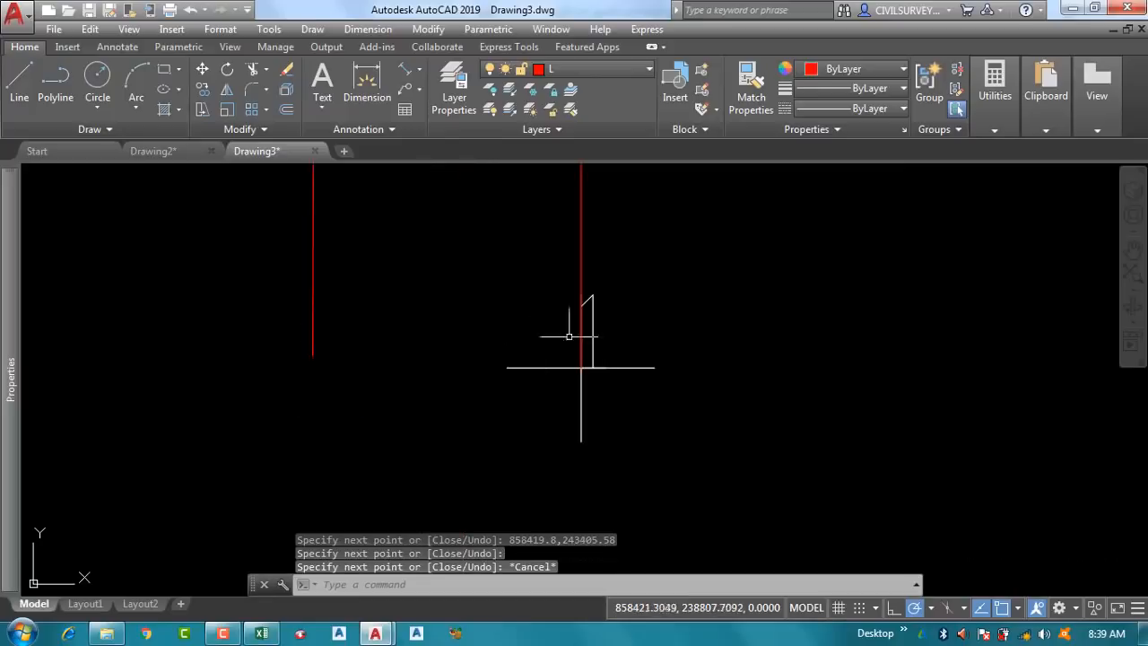
click(388, 277)
click(266, 311)
key(Delete)
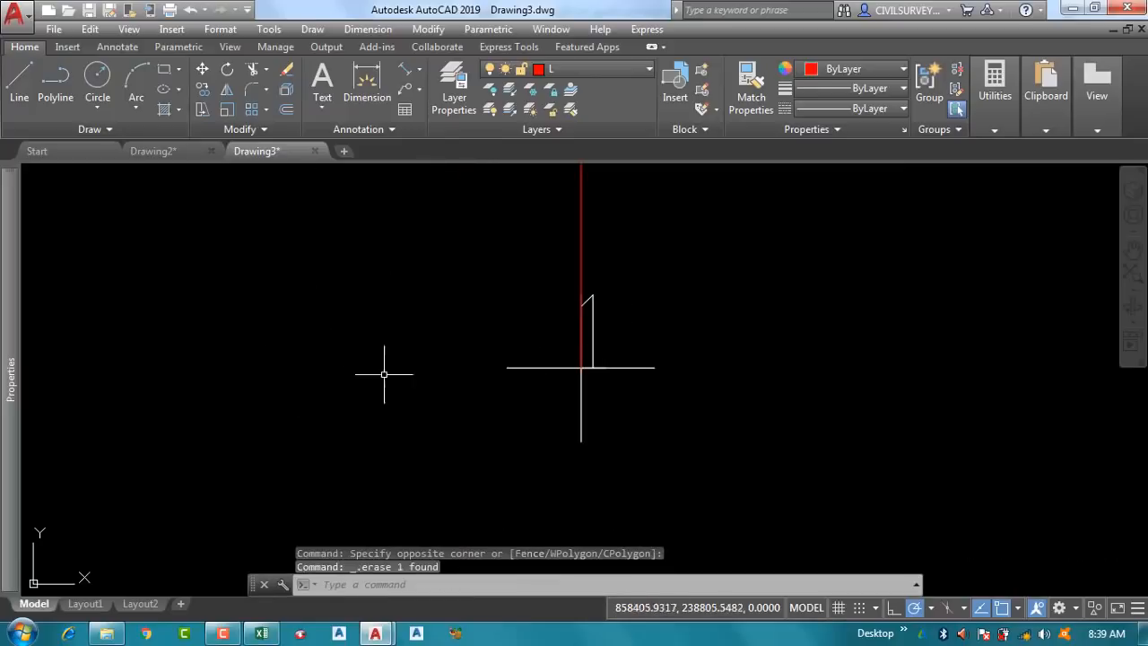
Step: Select several of the red line segments along the first column of points, extend the selection to all similar lines and erase them
scroll(578, 394, down, 8)
scroll(584, 386, up, 6)
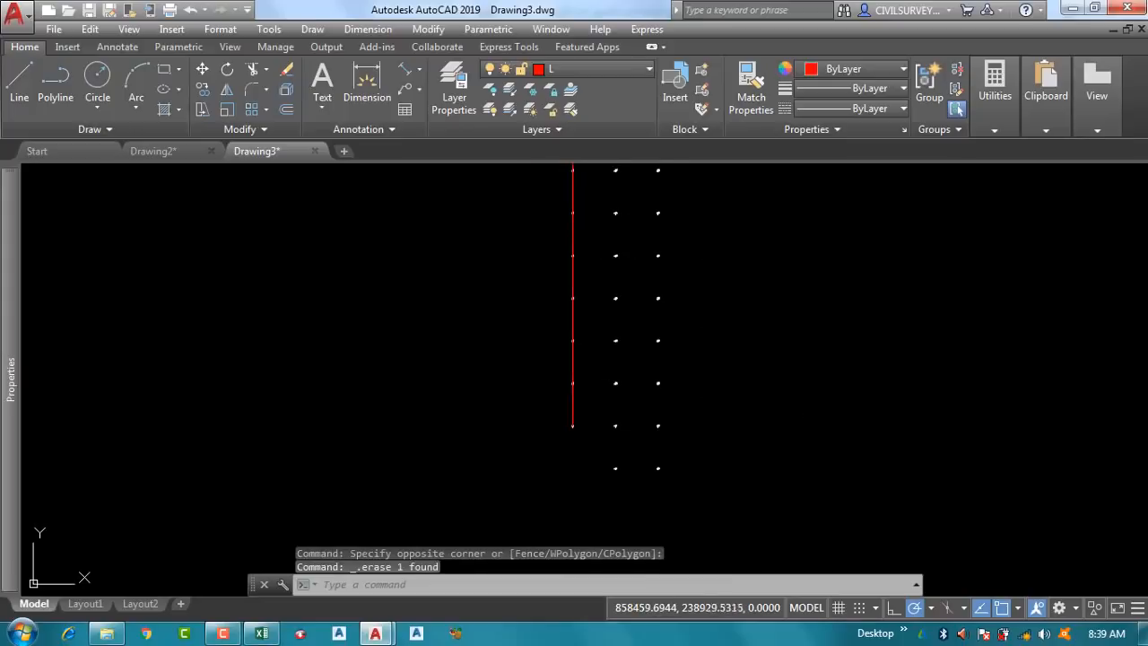
click(601, 400)
click(471, 378)
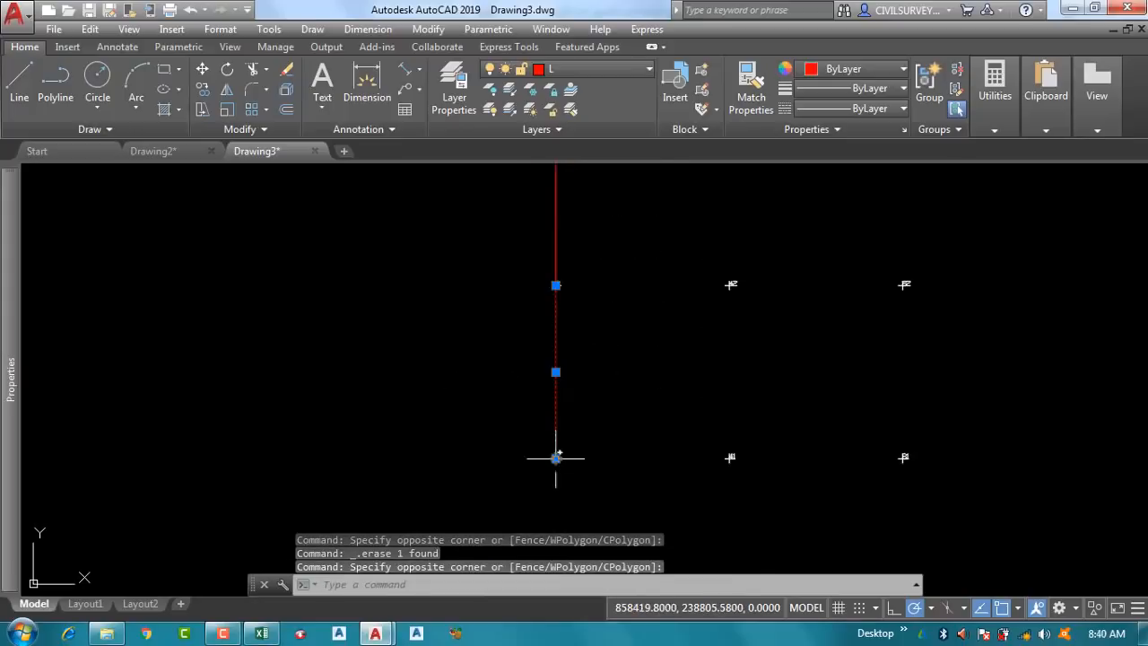
middle_drag(576, 345, 574, 488)
click(715, 354)
click(523, 327)
middle_drag(586, 261, 588, 452)
click(663, 368)
click(499, 347)
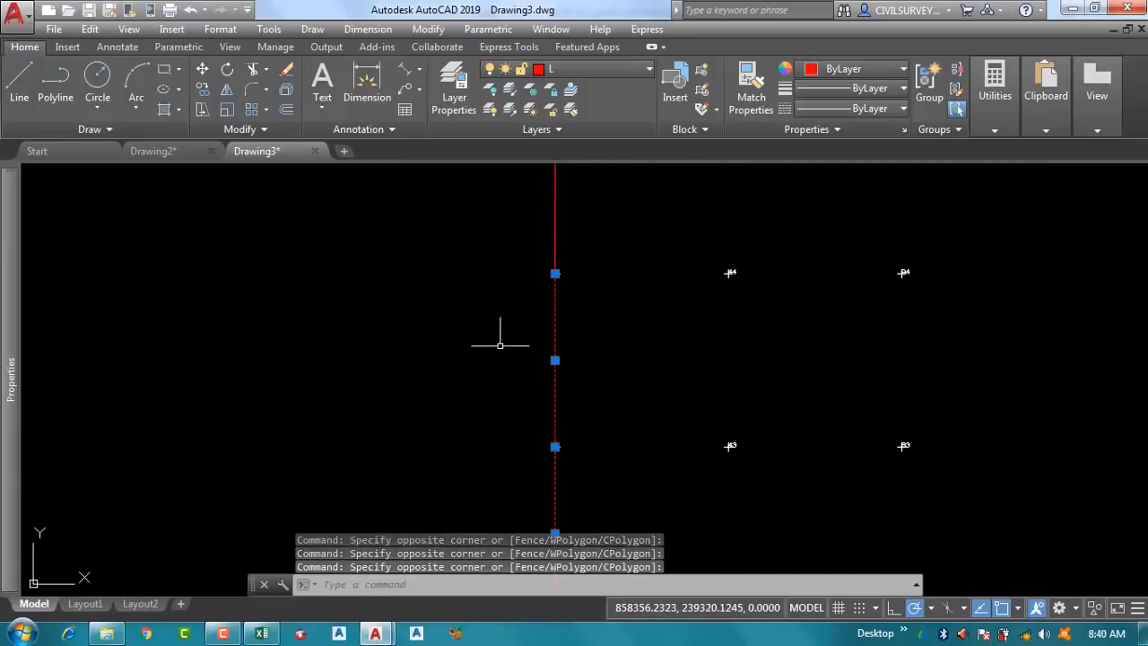
scroll(580, 288, down, 5)
scroll(569, 420, up, 2)
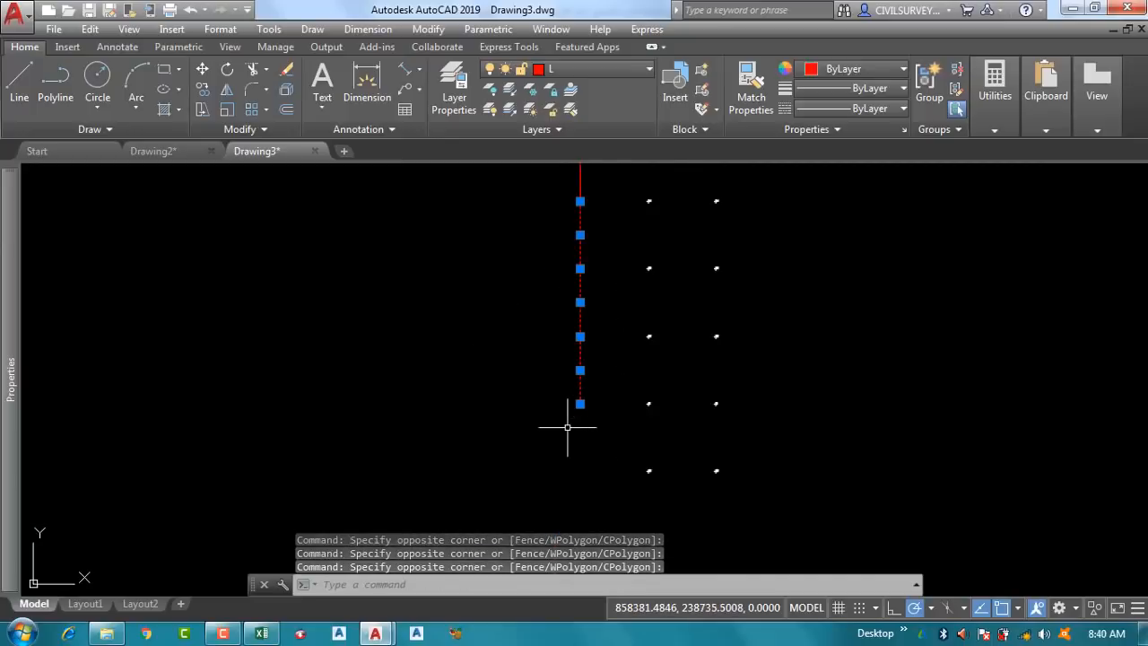
right_click(472, 378)
click(533, 470)
key(Delete)
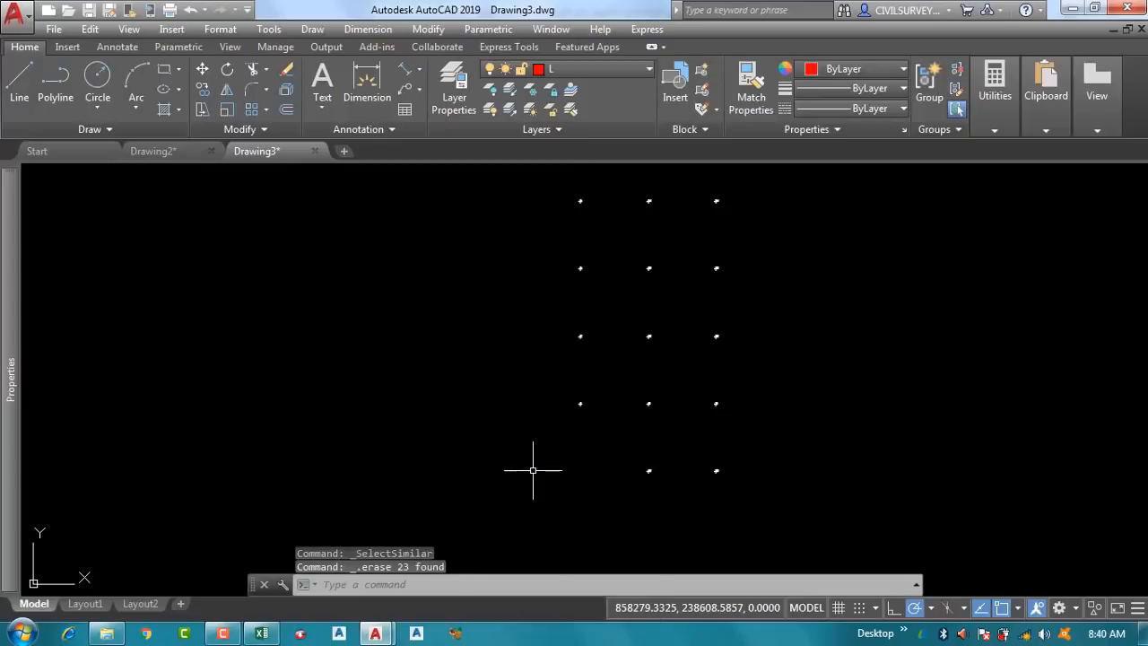
Step: Switch to Excel, choose POLYLINE from the conversion list and copy the generated PL commands in cells C9 to C24
click(272, 632)
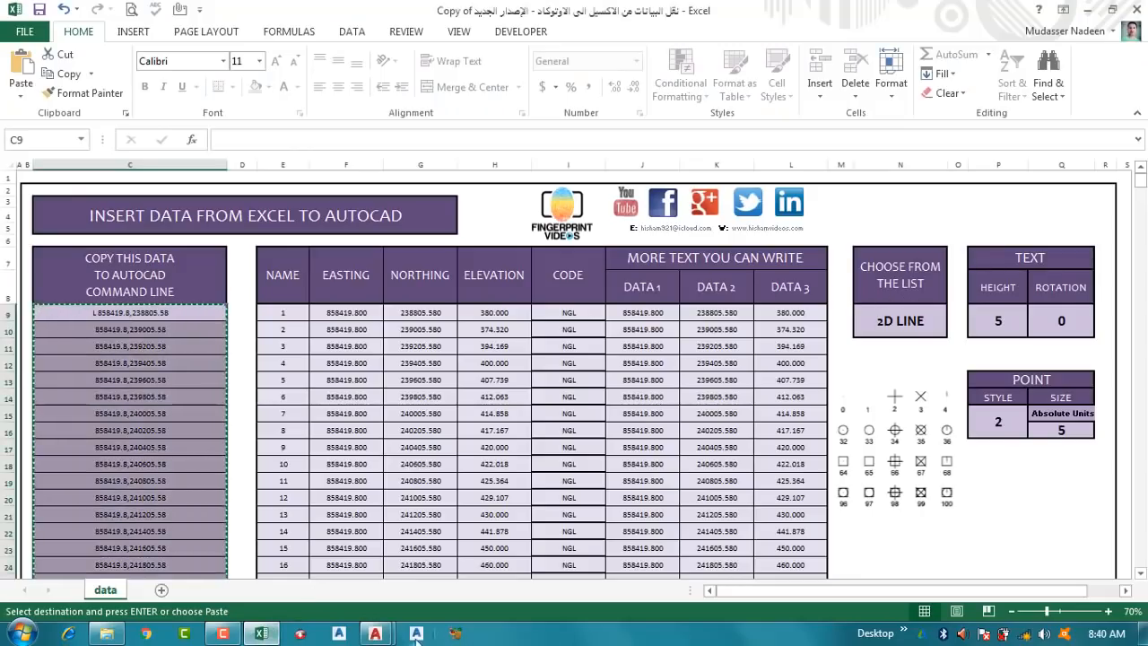
click(933, 318)
click(956, 314)
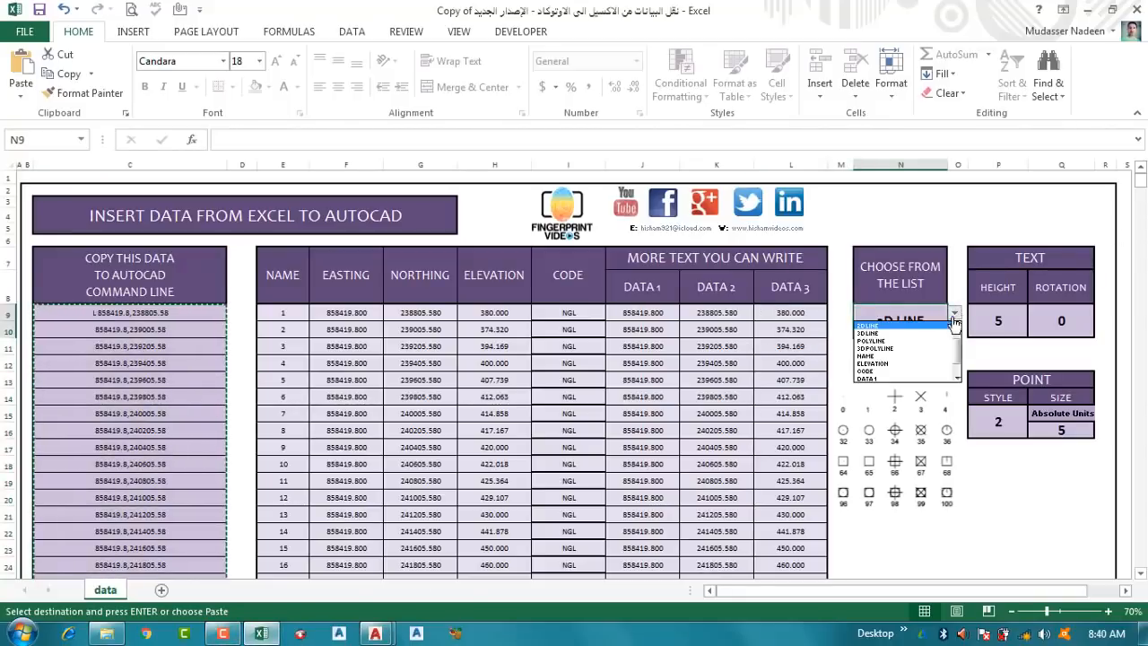
click(886, 342)
drag(174, 312, 174, 567)
right_click(182, 323)
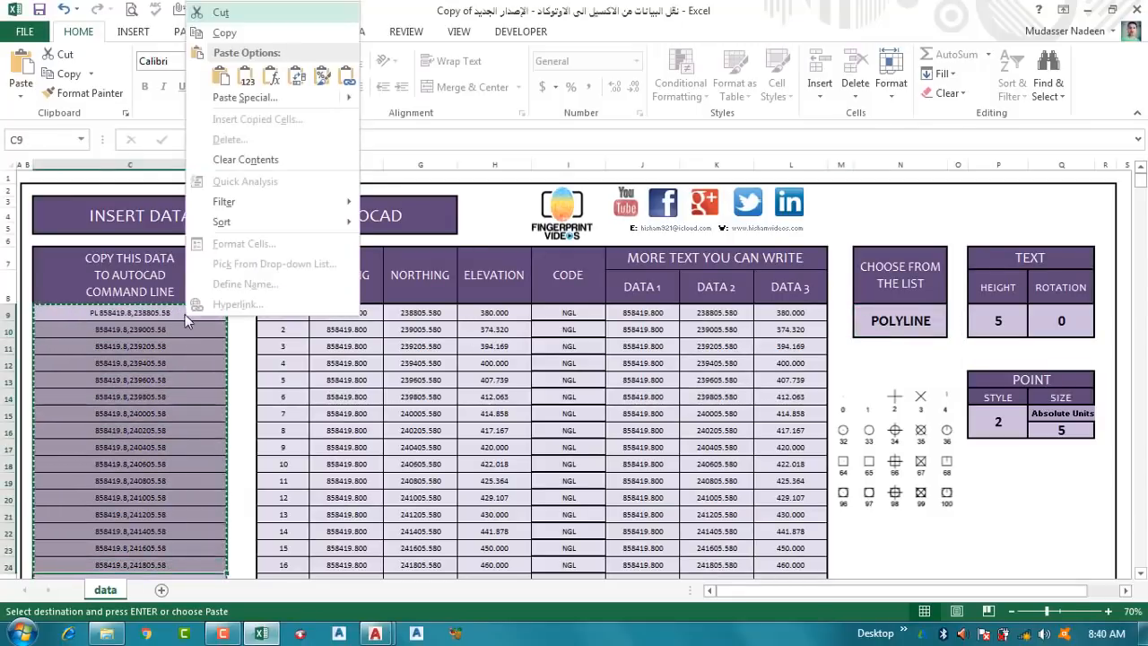
click(222, 32)
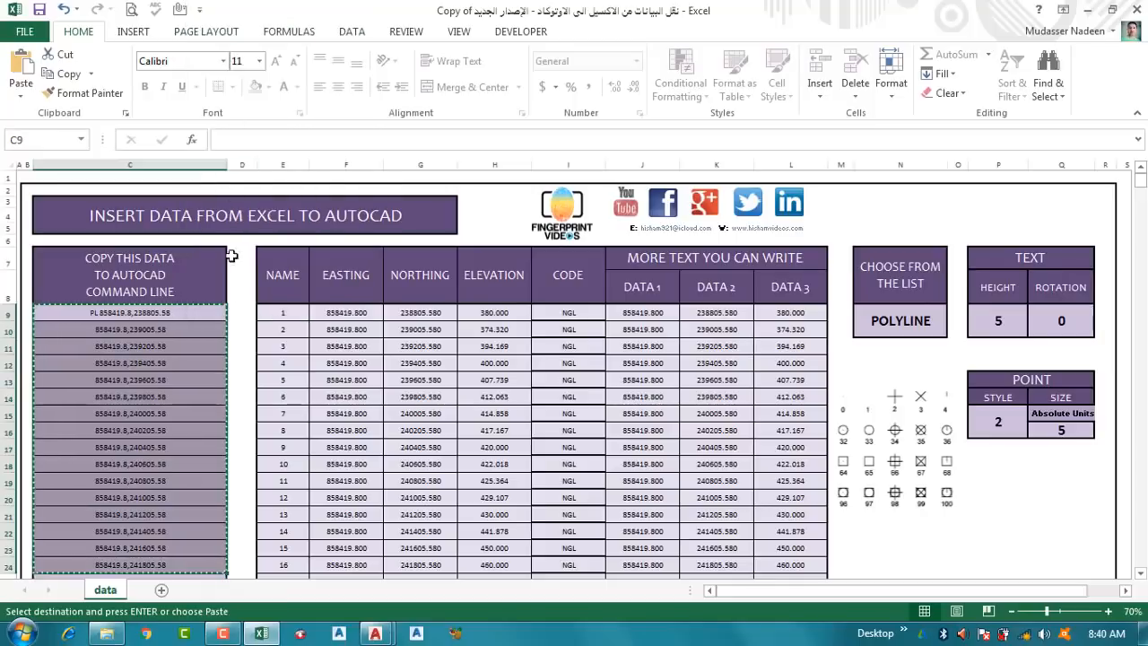
Step: Switch to Drawing3 in AutoCAD, paste the copied PL commands into the command line to draw the polyline, and select it for inspection
click(260, 633)
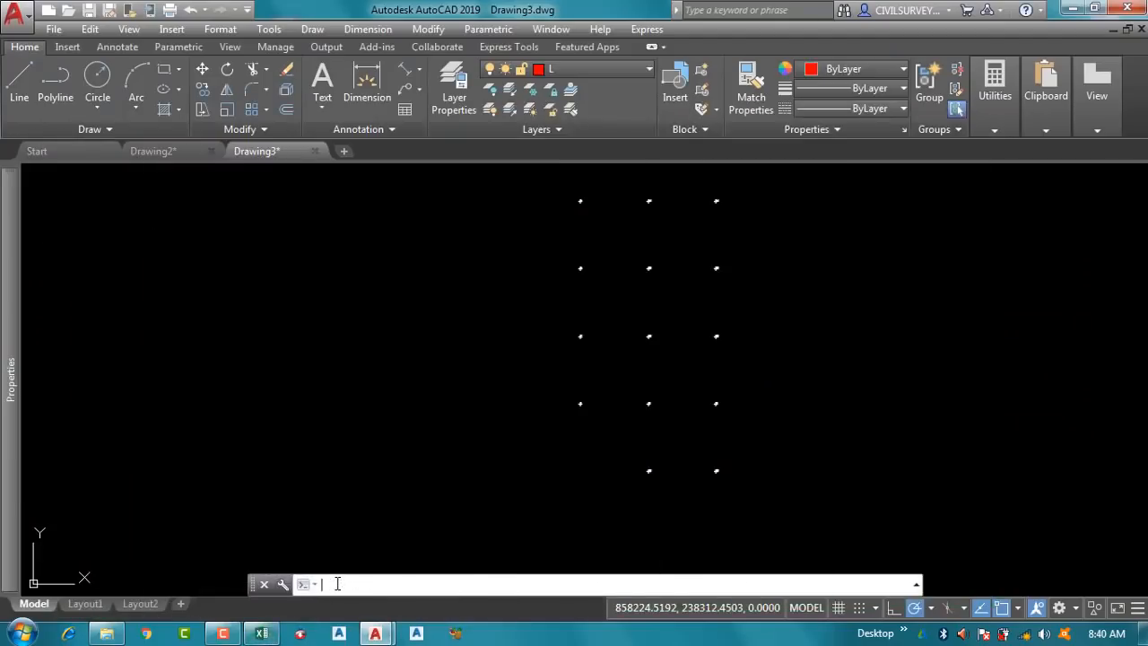
right_click(338, 584)
click(375, 490)
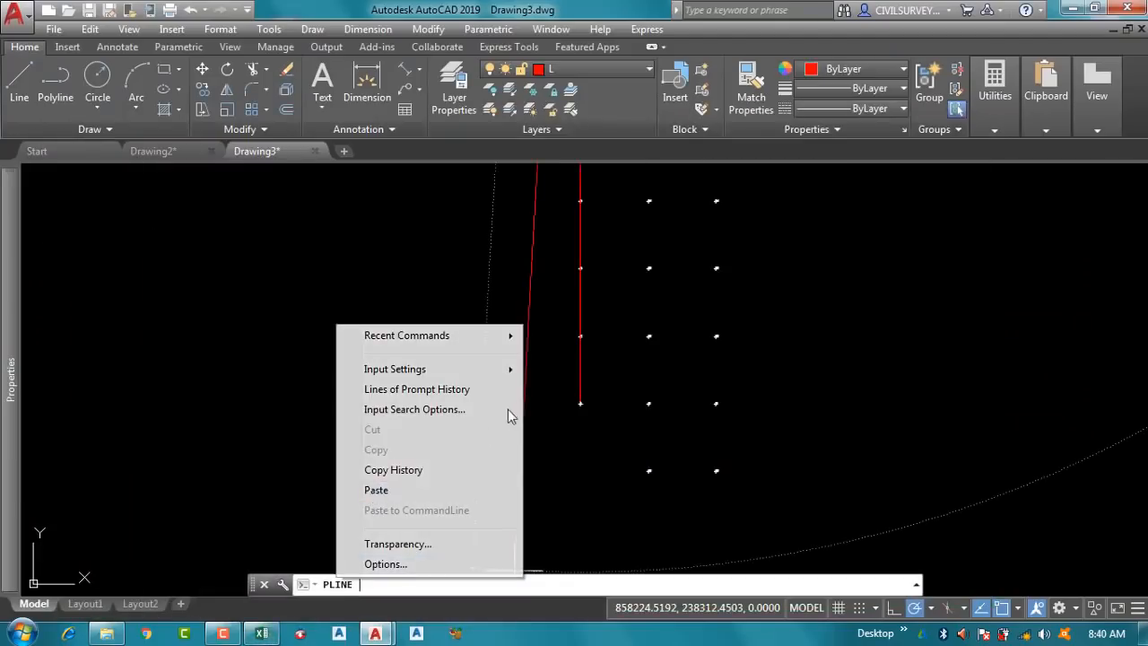
key(Escape)
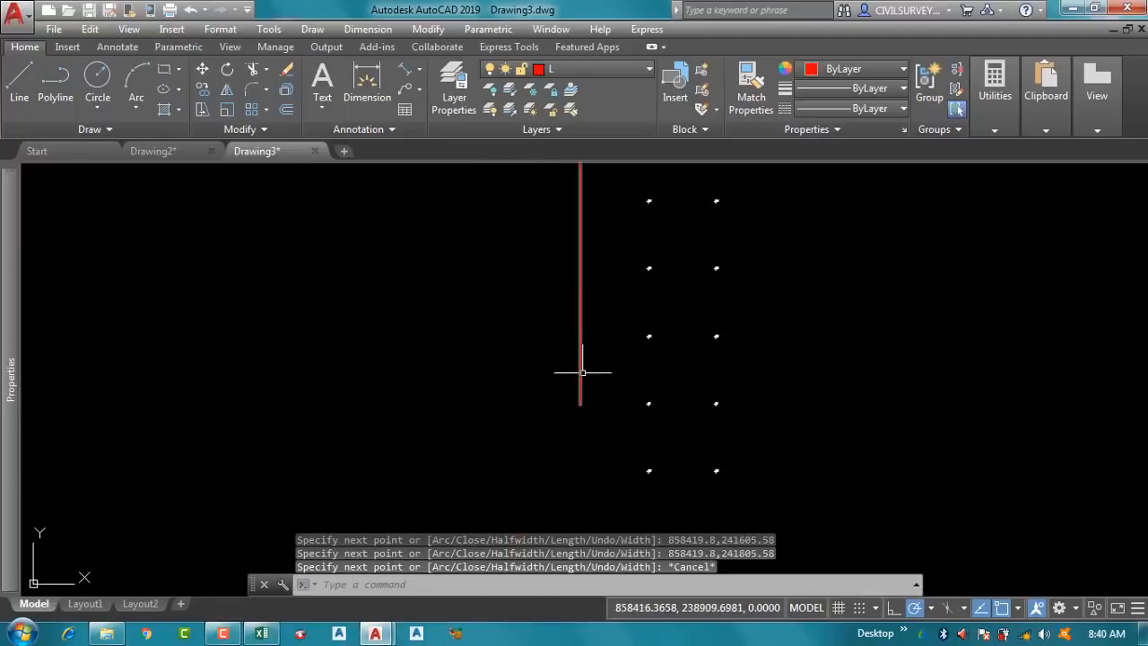
click(591, 357)
click(508, 392)
scroll(551, 494, down, 7)
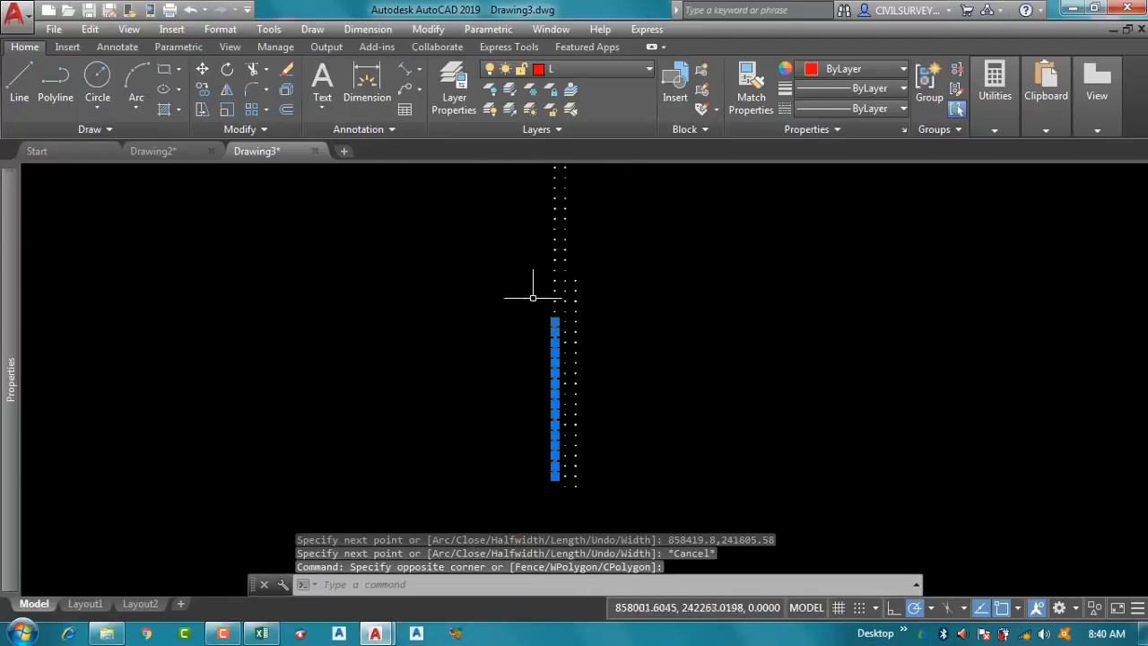
scroll(533, 297, up, 5)
middle_drag(641, 423, 654, 313)
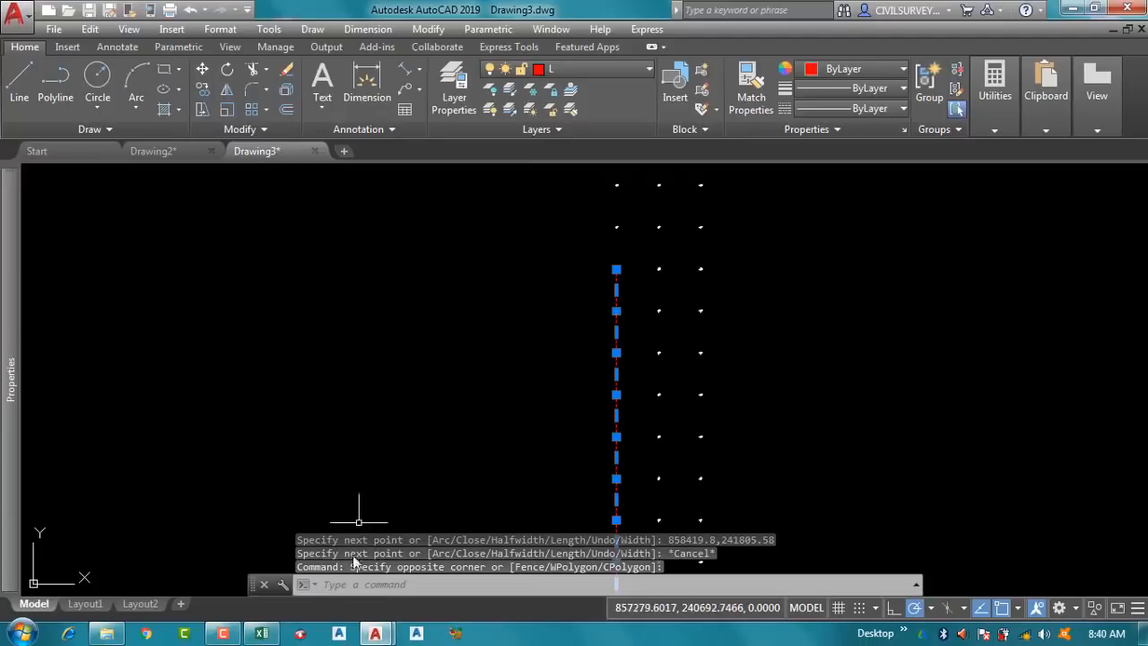
Step: Switch to Excel, clear the copied range marker and view the options in the conversion list without changing the selection
click(262, 634)
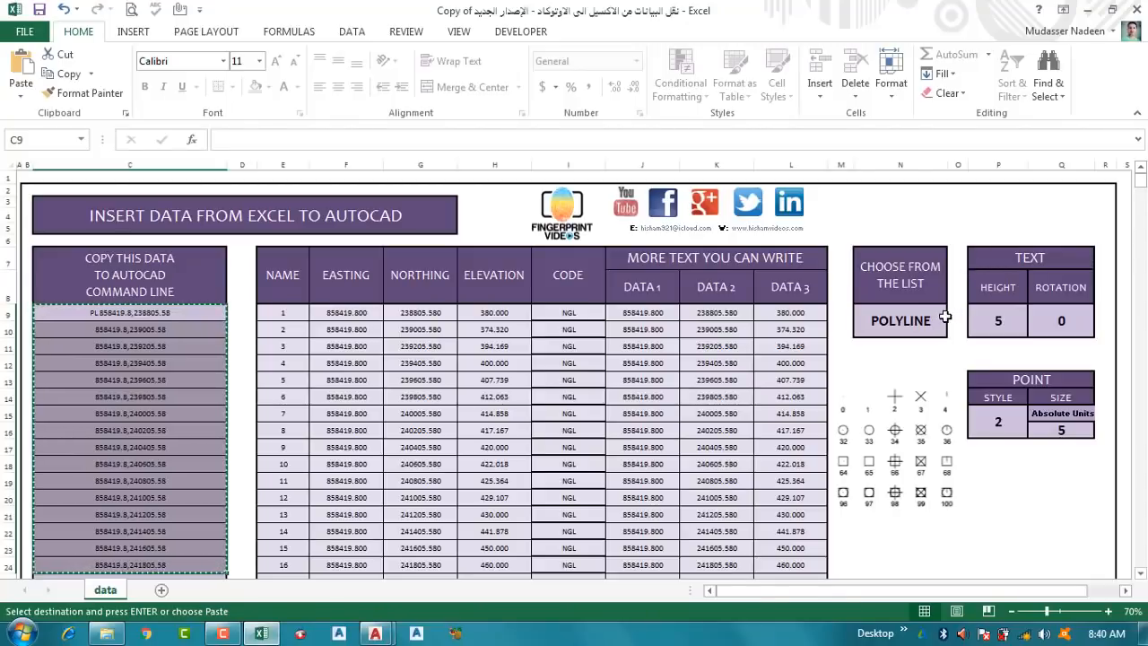
key(Escape)
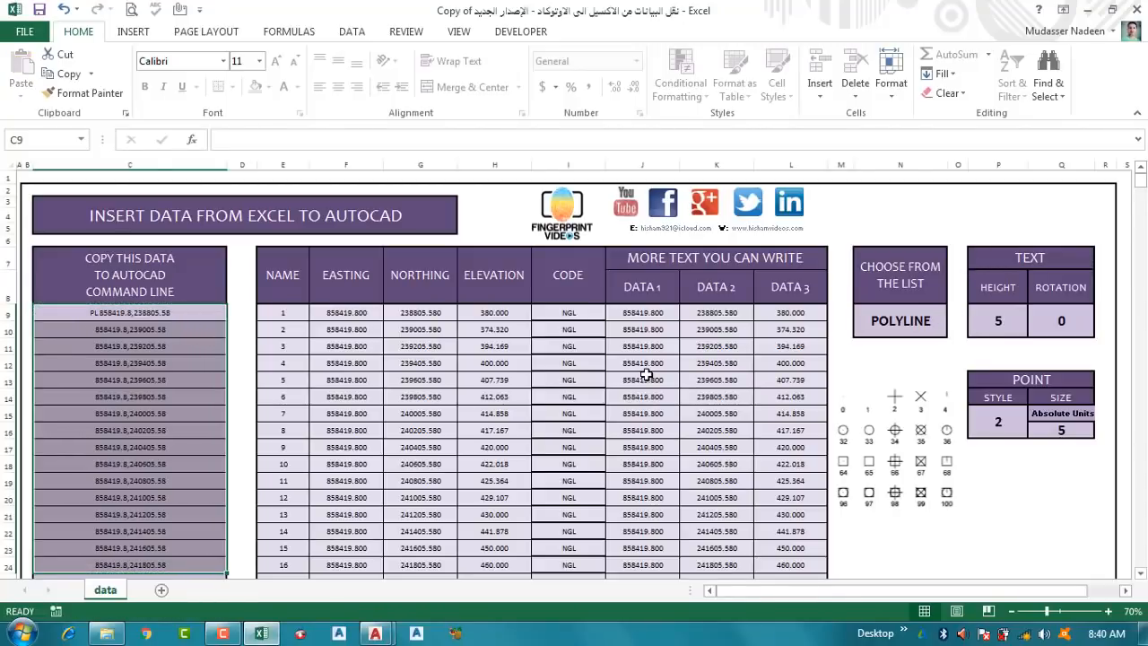
click(895, 320)
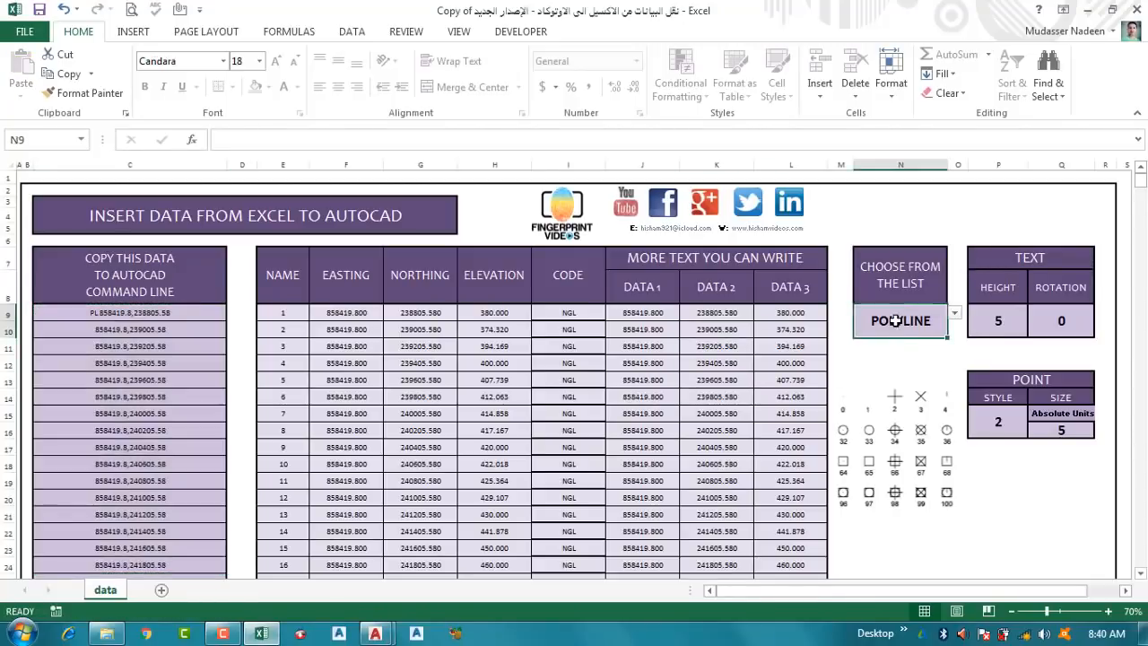
click(954, 318)
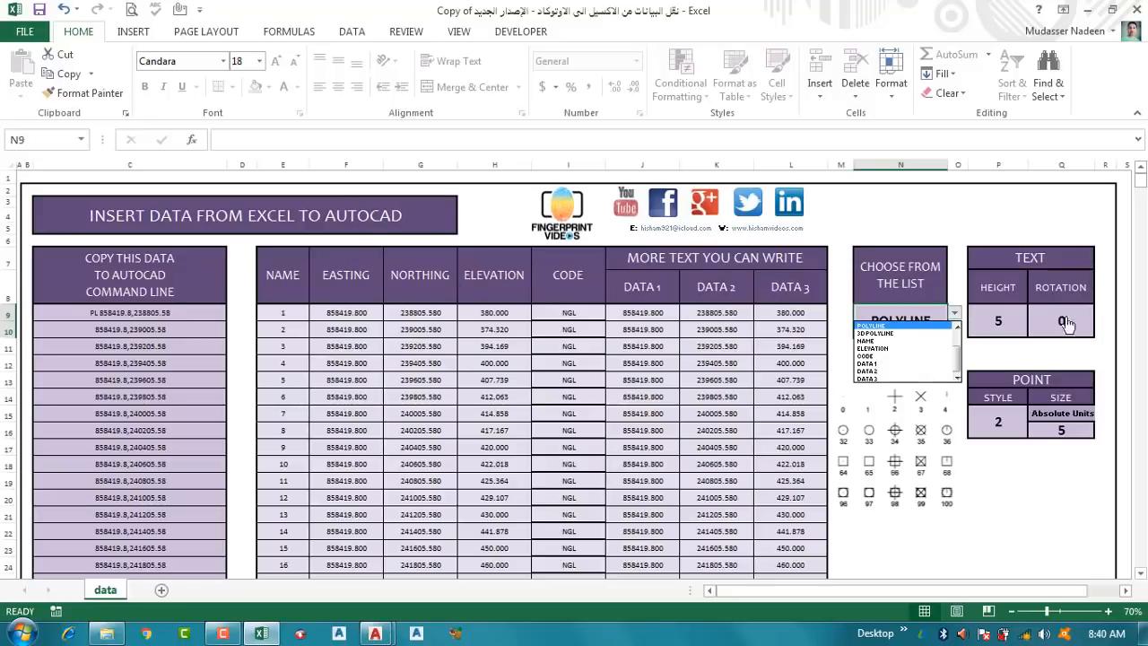
click(957, 316)
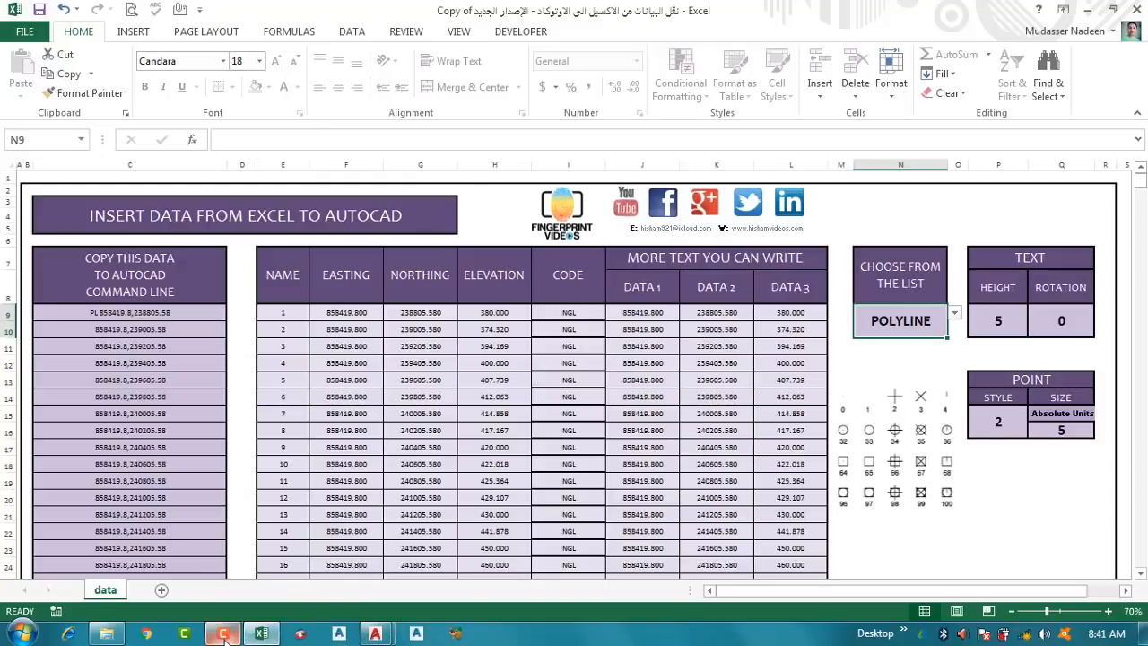
mouse_move(224, 634)
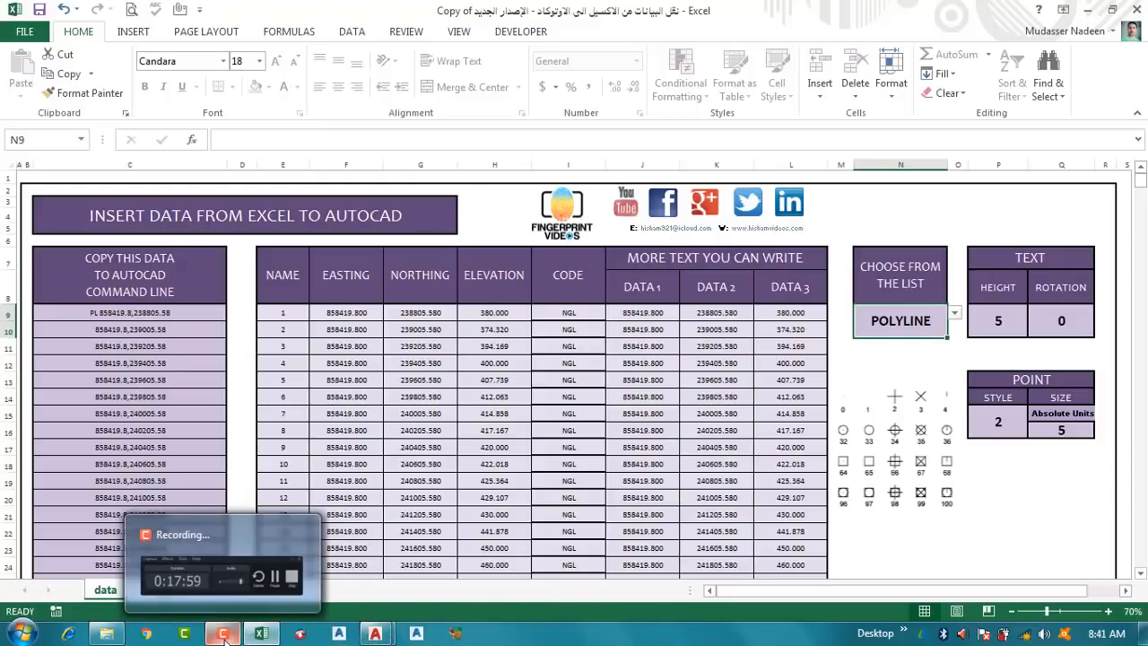